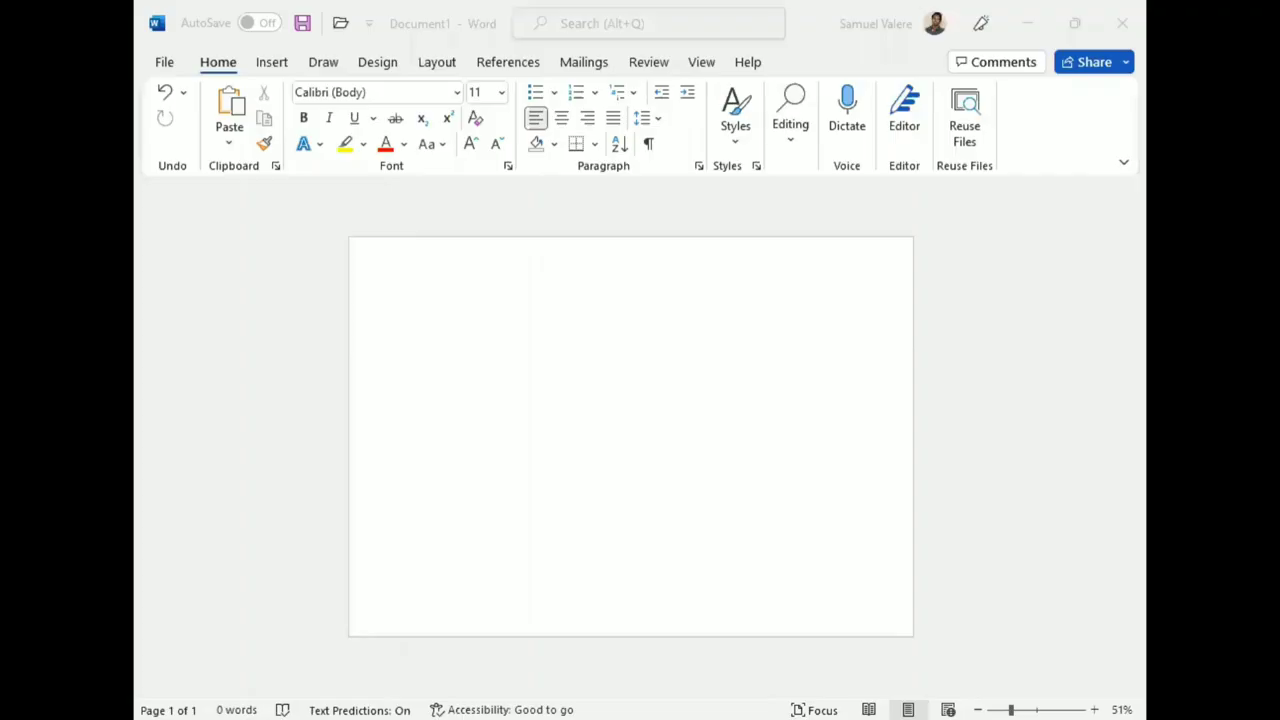
# Draw a rectangle stretched to cover the whole page from the top and left edges
pyautogui.click(272, 66)
pyautogui.click(383, 91)
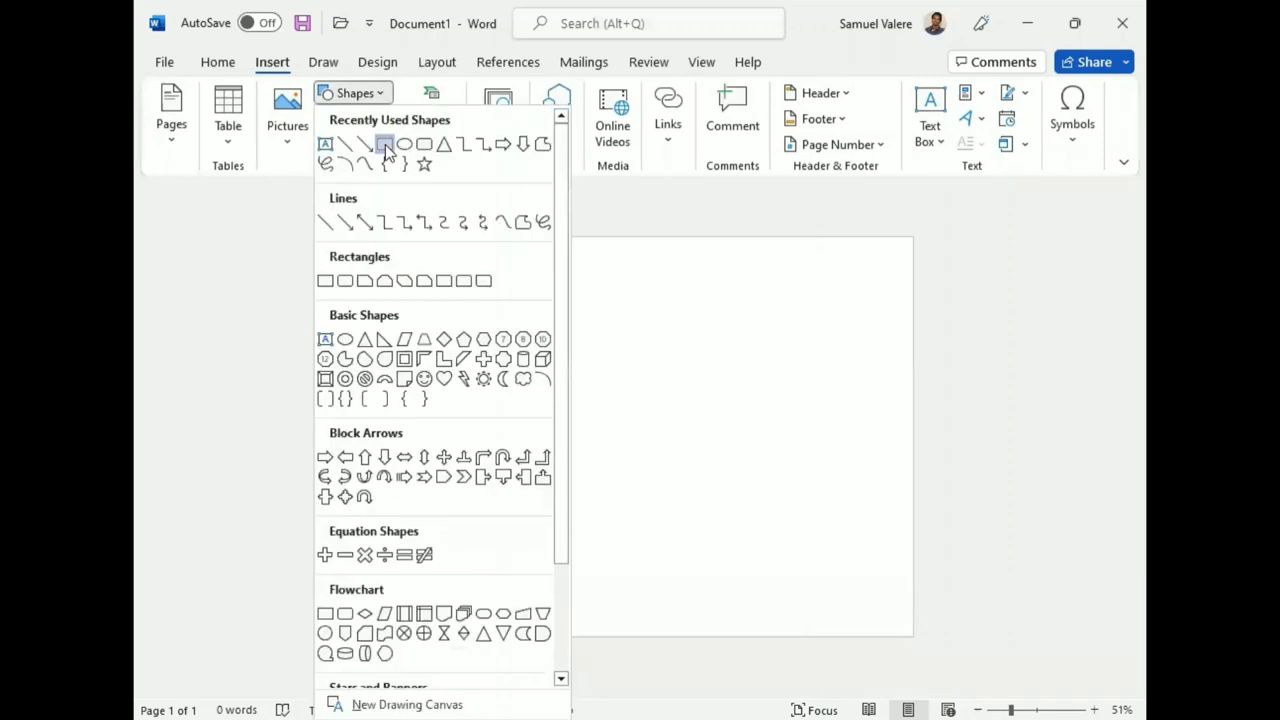
pyautogui.click(386, 142)
pyautogui.moveTo(366, 244)
pyautogui.mouseDown()
pyautogui.moveTo(683, 514)
pyautogui.moveTo(916, 638)
pyautogui.mouseUp()
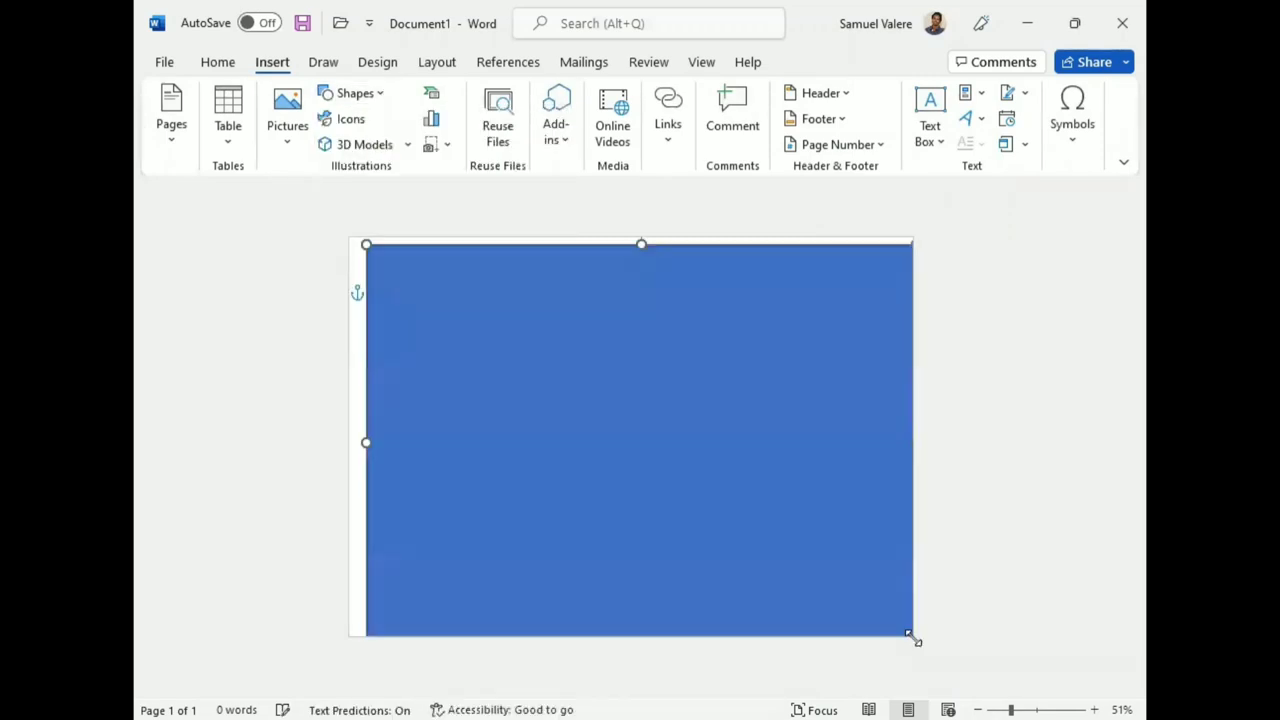
pyautogui.moveTo(629, 245); pyautogui.dragTo(631, 221)
pyautogui.moveTo(365, 438); pyautogui.dragTo(317, 437)
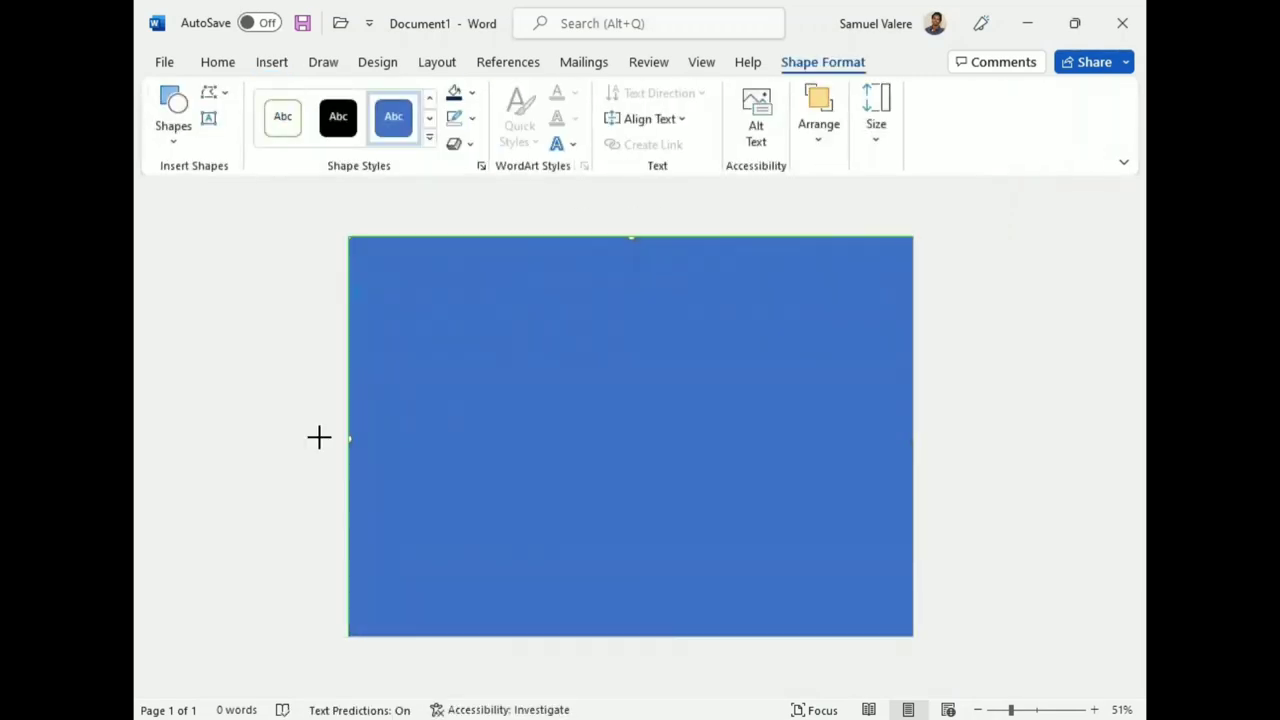
# Remove the rectangle's outline and fill it light grey
pyautogui.click(475, 120)
pyautogui.click(468, 336)
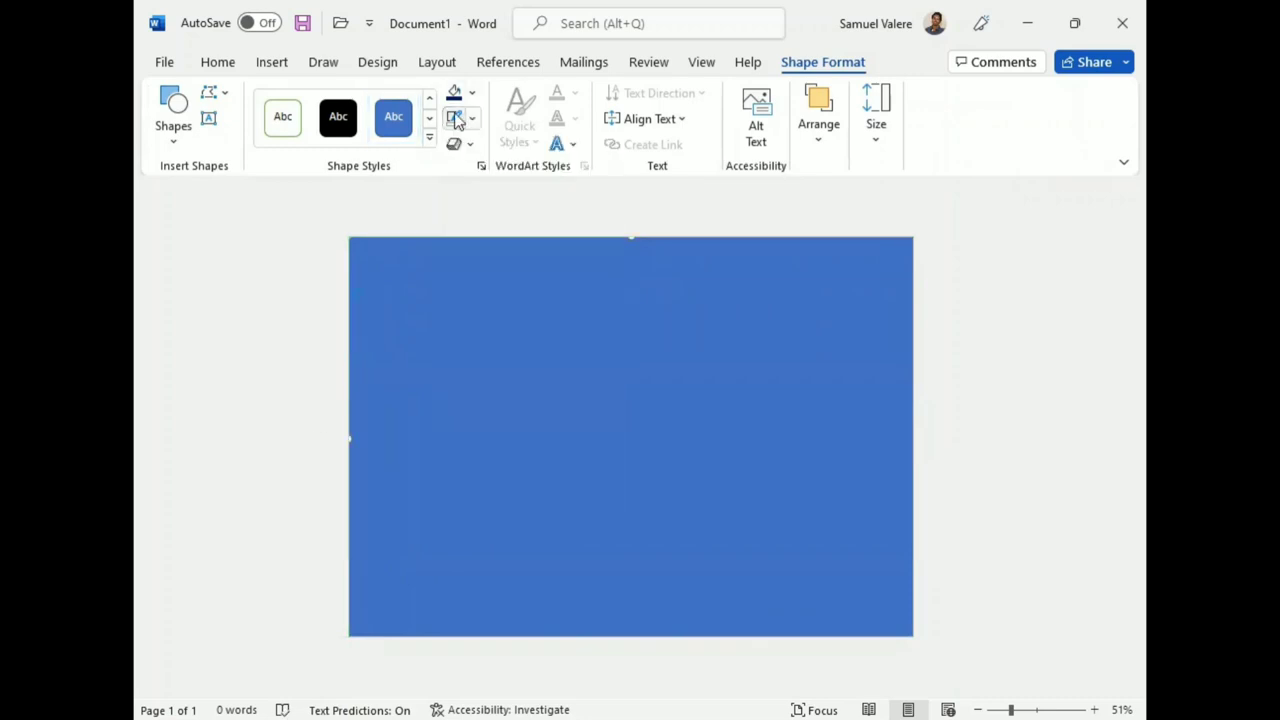
pyautogui.click(472, 92)
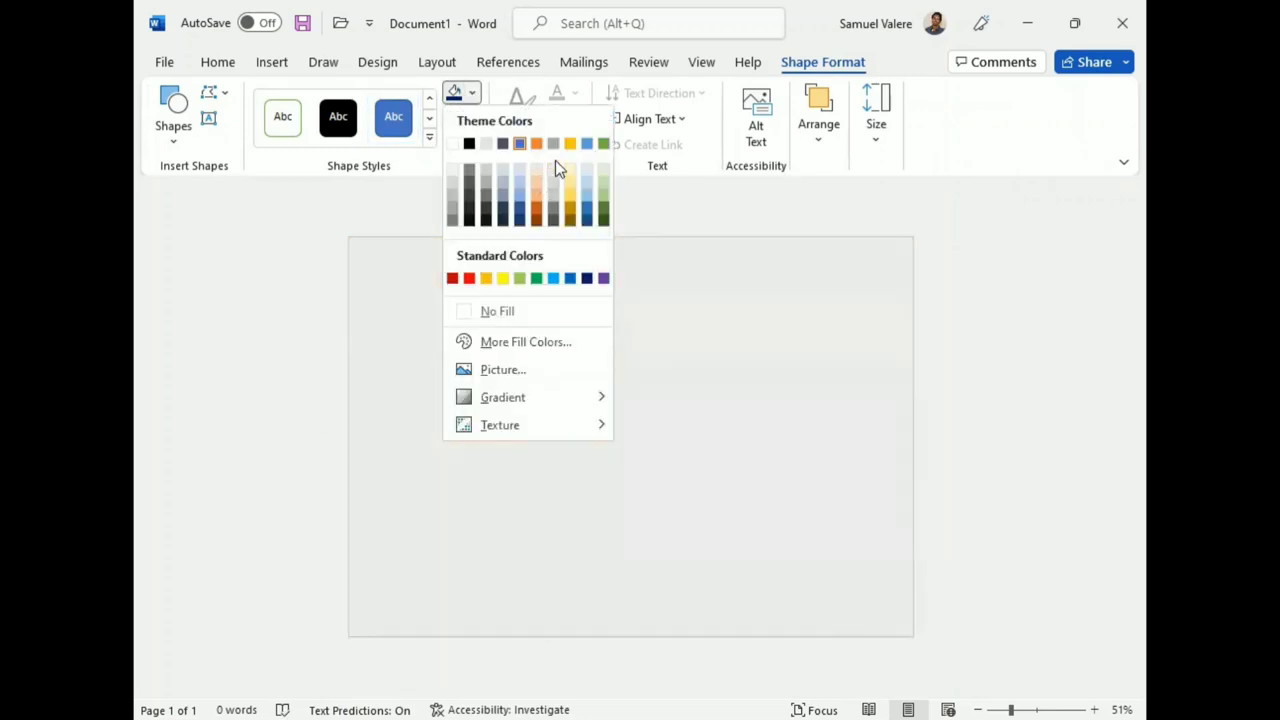
pyautogui.click(551, 168)
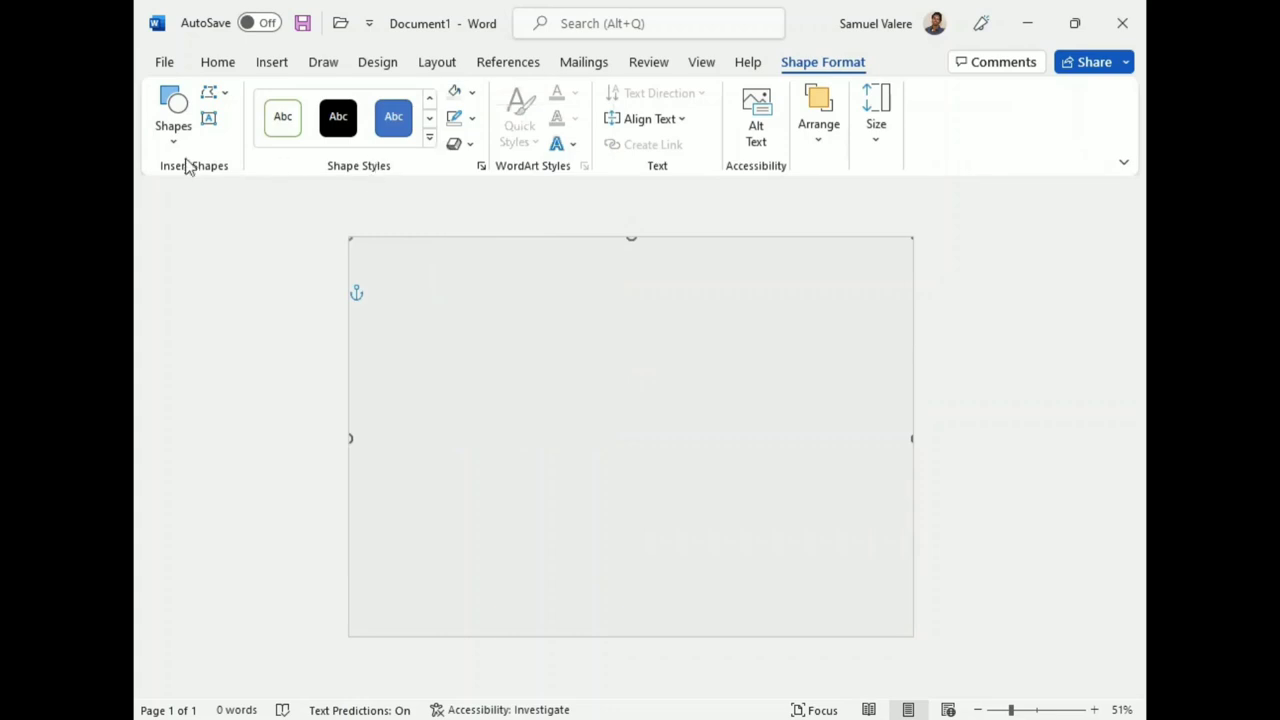
pyautogui.click(172, 140)
# Draw an isosceles triangle, rotated to point right, sized and placed against the left edge
pyautogui.click(287, 192)
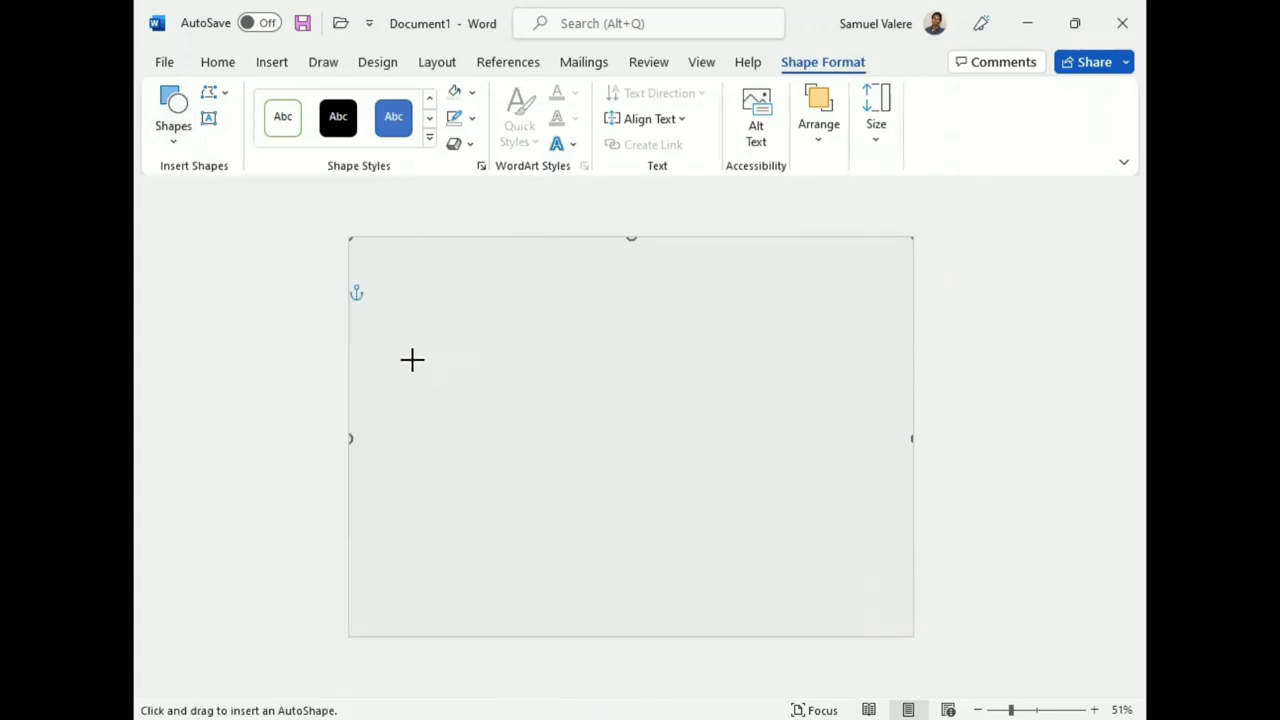
pyautogui.moveTo(396, 325); pyautogui.dragTo(672, 534)
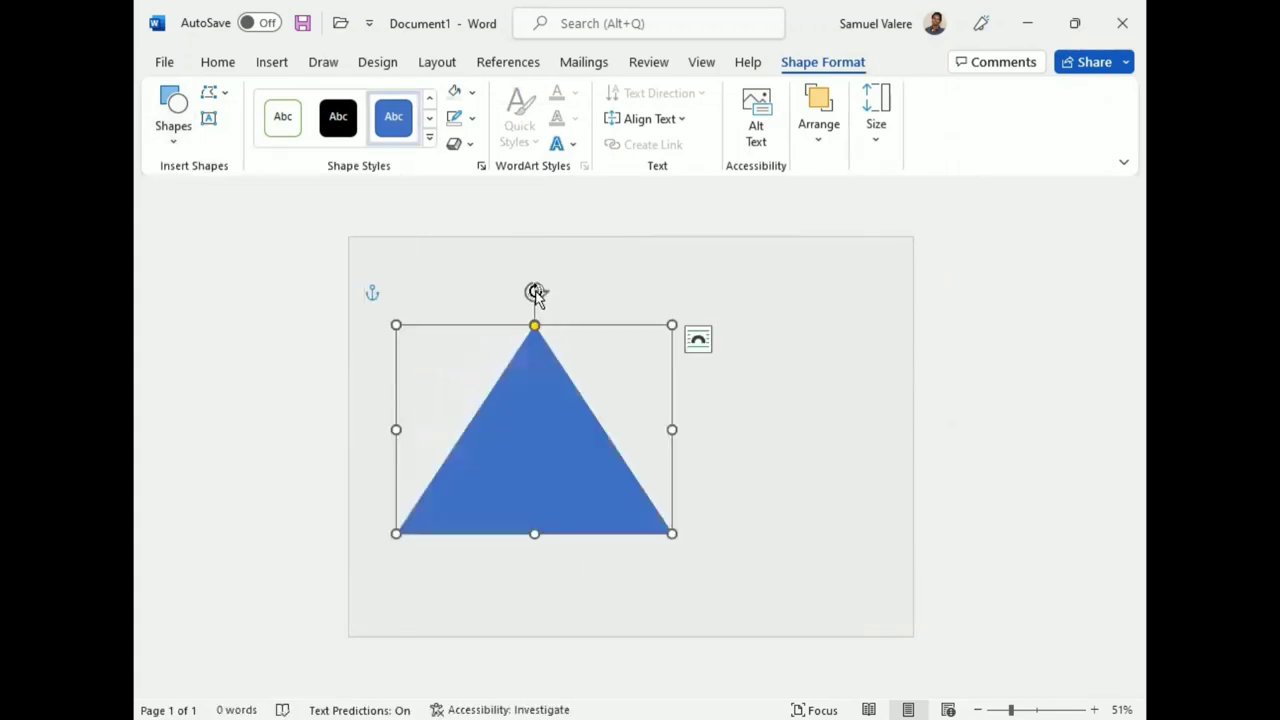
pyautogui.moveTo(535, 292); pyautogui.dragTo(646, 428)
pyautogui.moveTo(472, 428); pyautogui.dragTo(400, 422)
pyautogui.moveTo(460, 561); pyautogui.dragTo(457, 593)
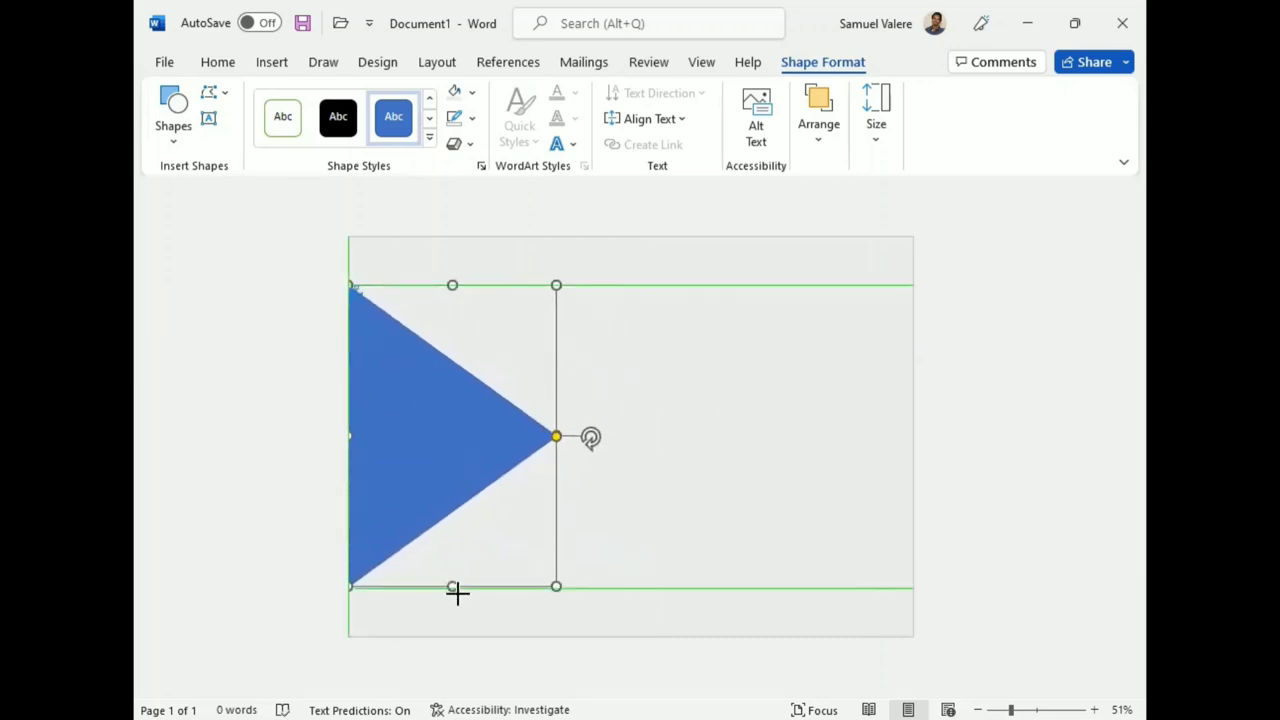
pyautogui.moveTo(350, 437)
pyautogui.mouseDown()
pyautogui.moveTo(414, 440)
pyautogui.moveTo(398, 440)
pyautogui.mouseUp()
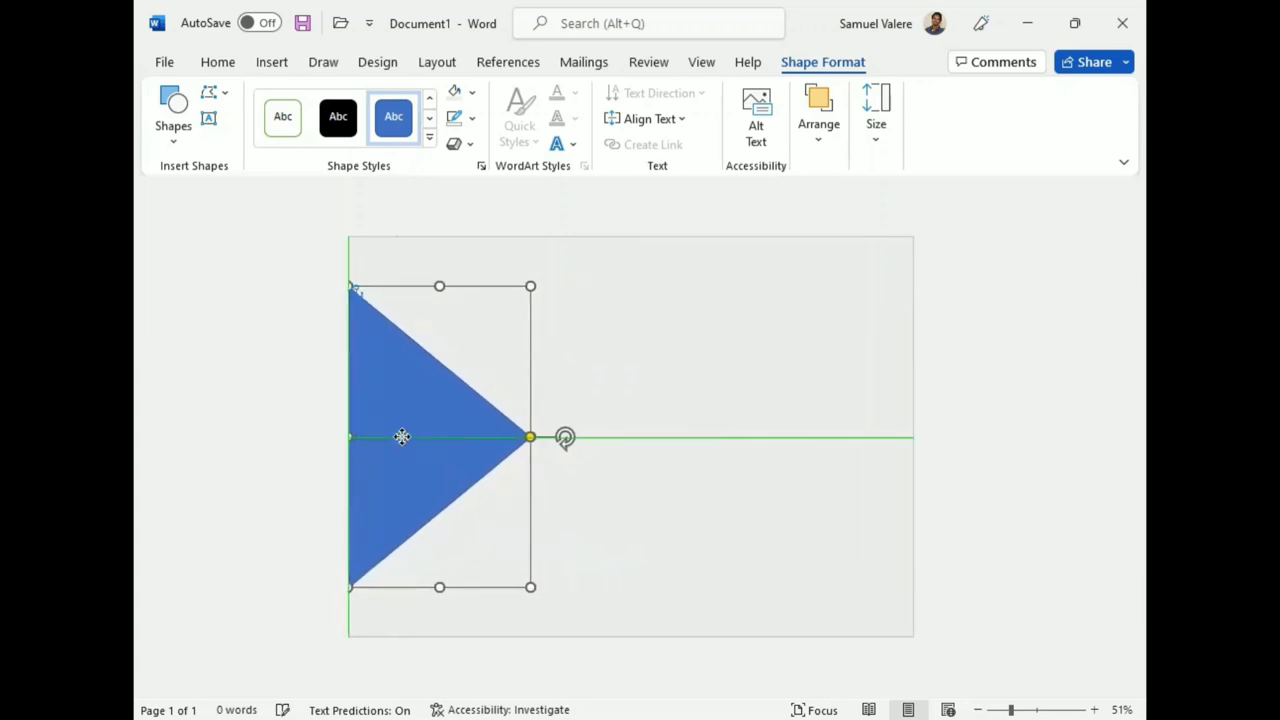
# Give the triangle no outline and a dark navy fill
pyautogui.click(474, 120)
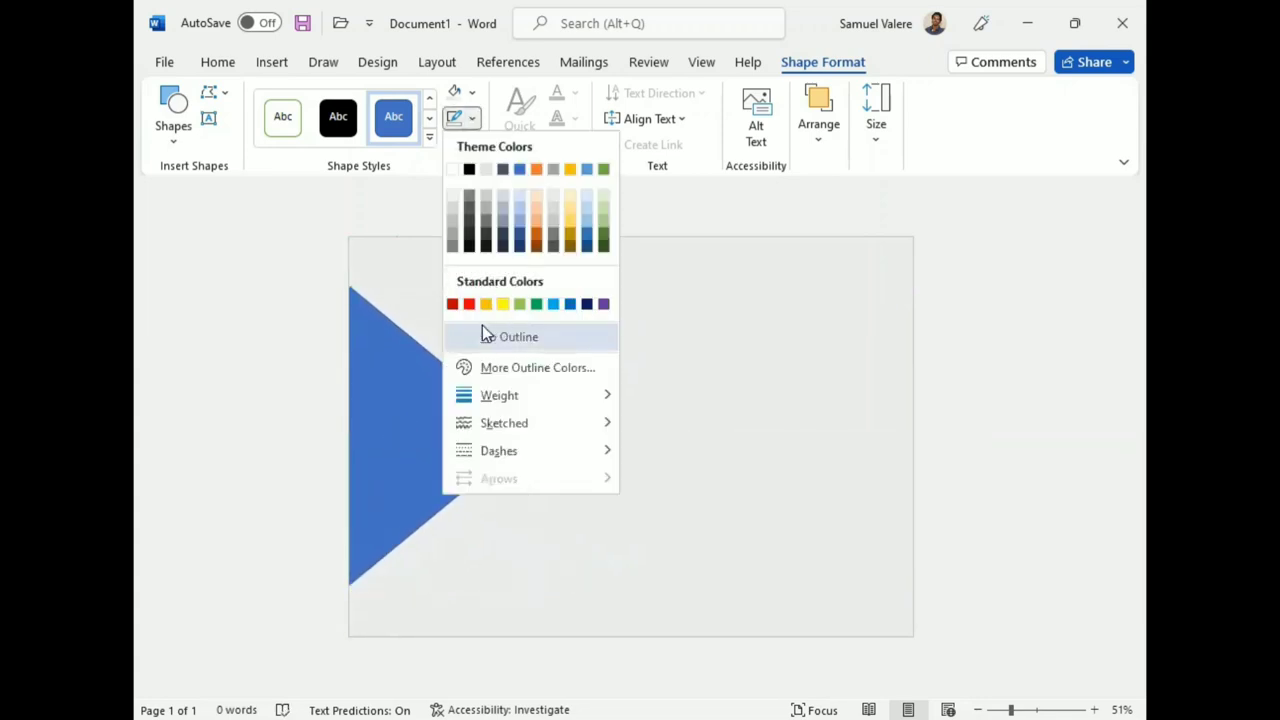
pyautogui.click(471, 92)
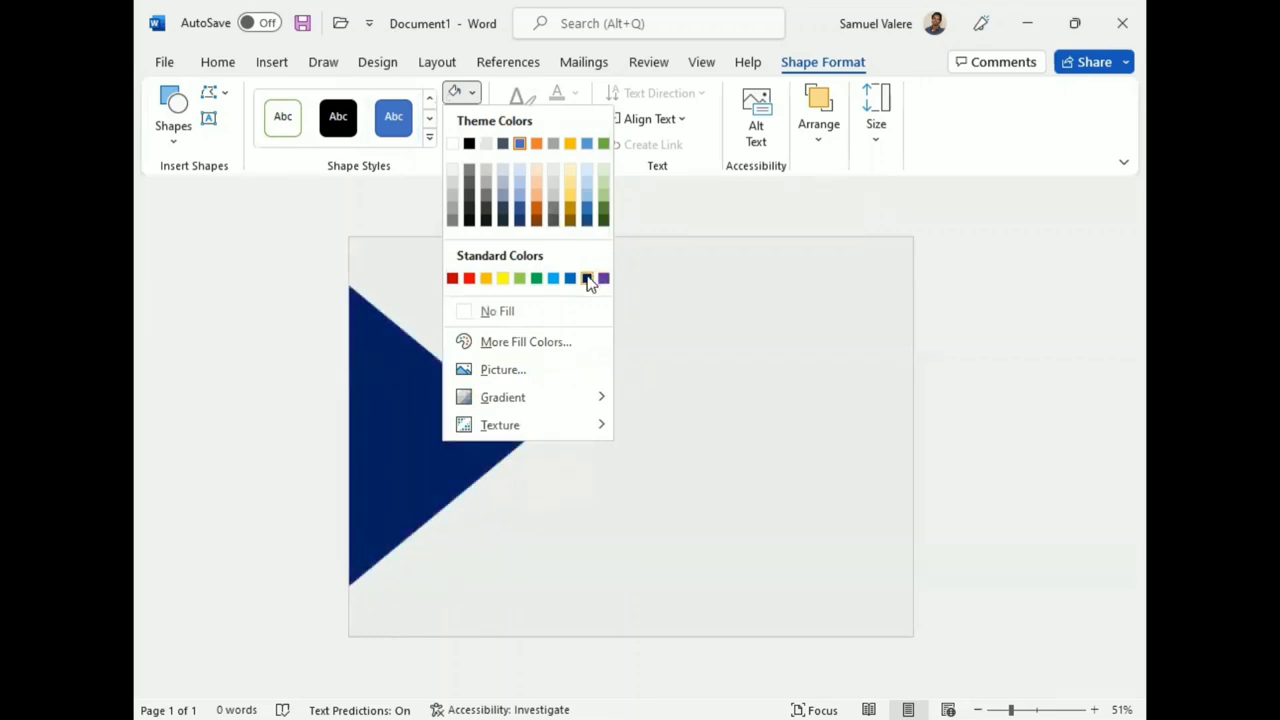
pyautogui.click(587, 278)
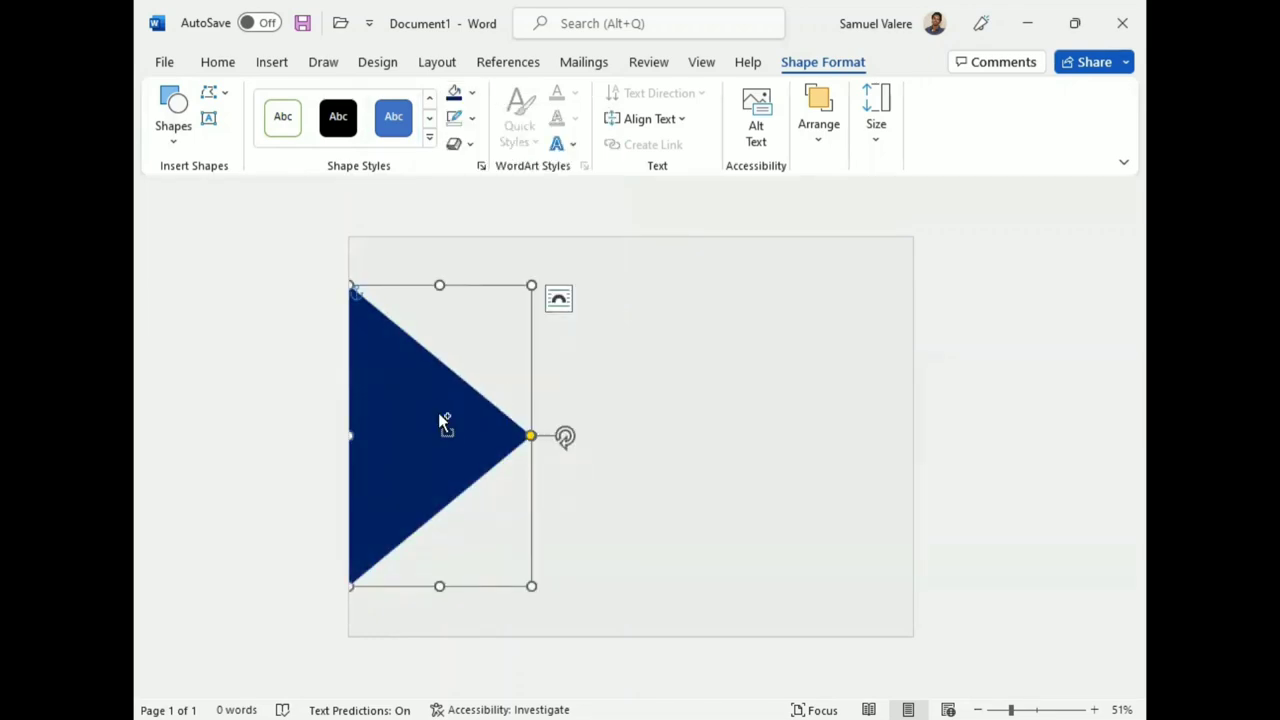
# Duplicate the navy triangle and shrink the copy, aligned to the original's left edge
pyautogui.moveTo(438, 420); pyautogui.dragTo(480, 420)
pyautogui.moveTo(577, 285); pyautogui.dragTo(540, 340)
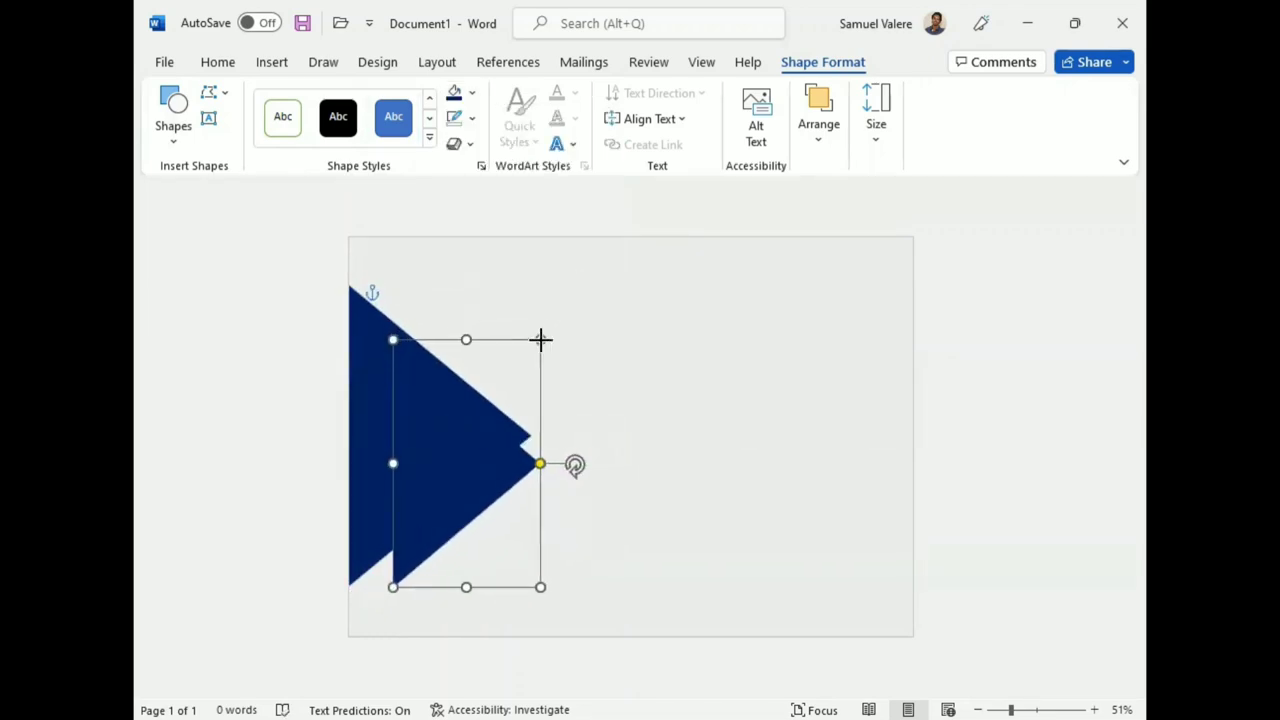
pyautogui.moveTo(471, 460); pyautogui.dragTo(427, 434)
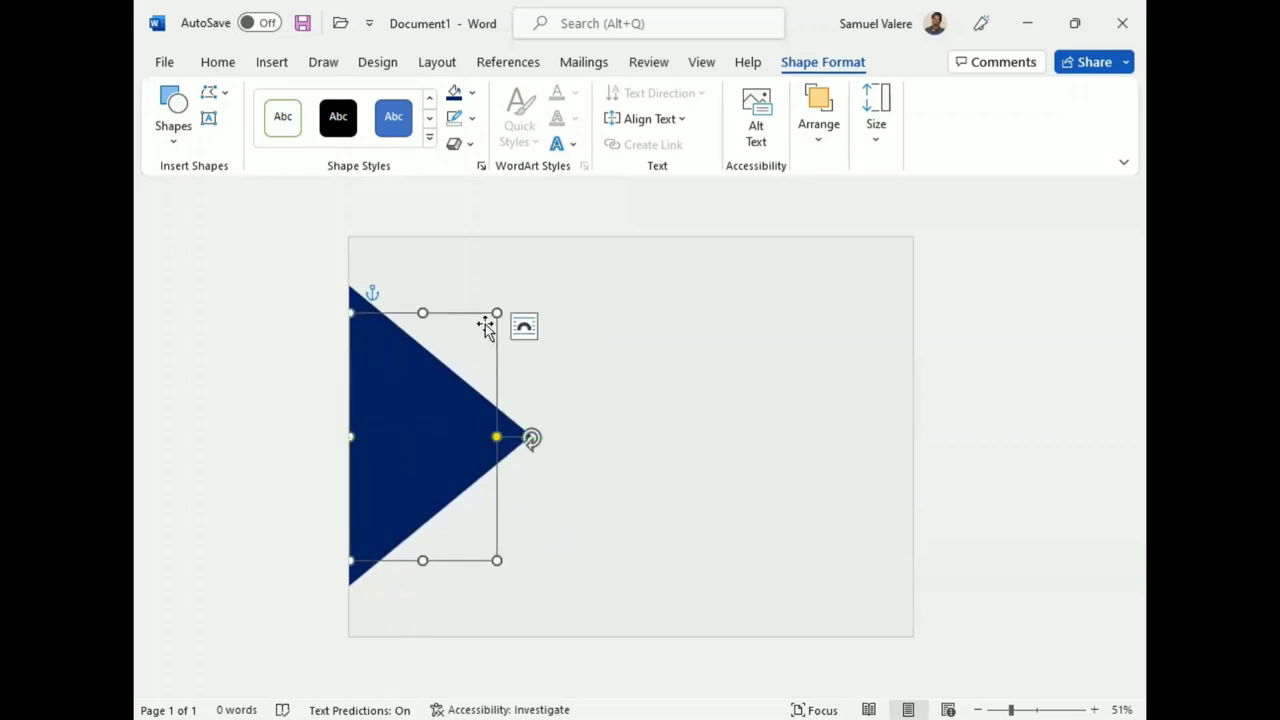
pyautogui.moveTo(497, 313); pyautogui.dragTo(489, 320)
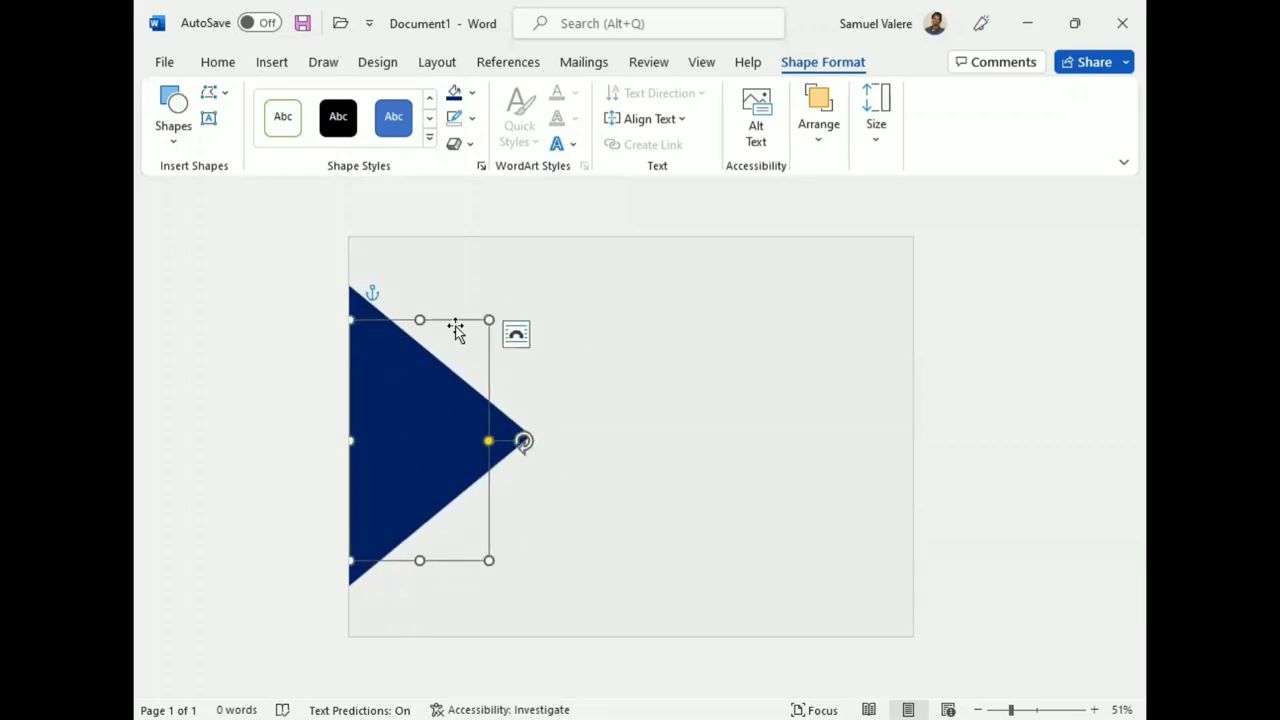
# Switch the small triangle to a gradient fill and remove the extra middle stops
pyautogui.click(472, 92)
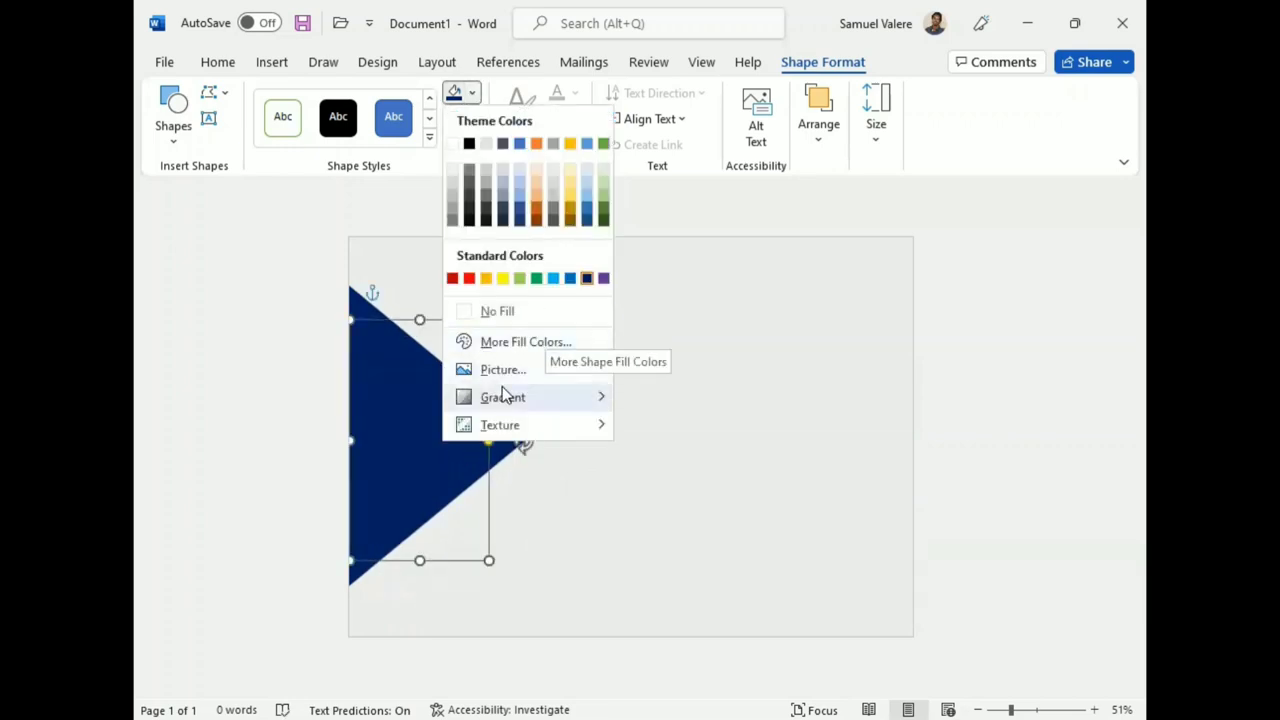
pyautogui.click(684, 650)
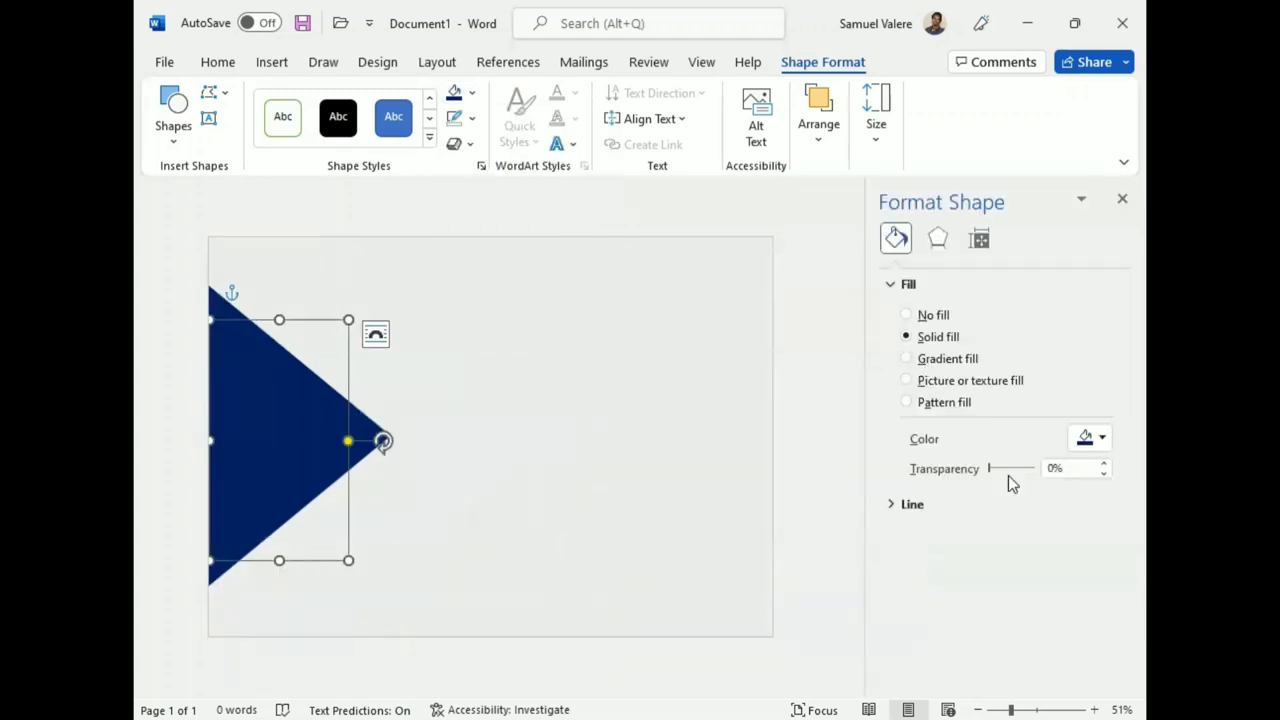
pyautogui.moveTo(990, 470); pyautogui.dragTo(985, 475)
pyautogui.click(938, 358)
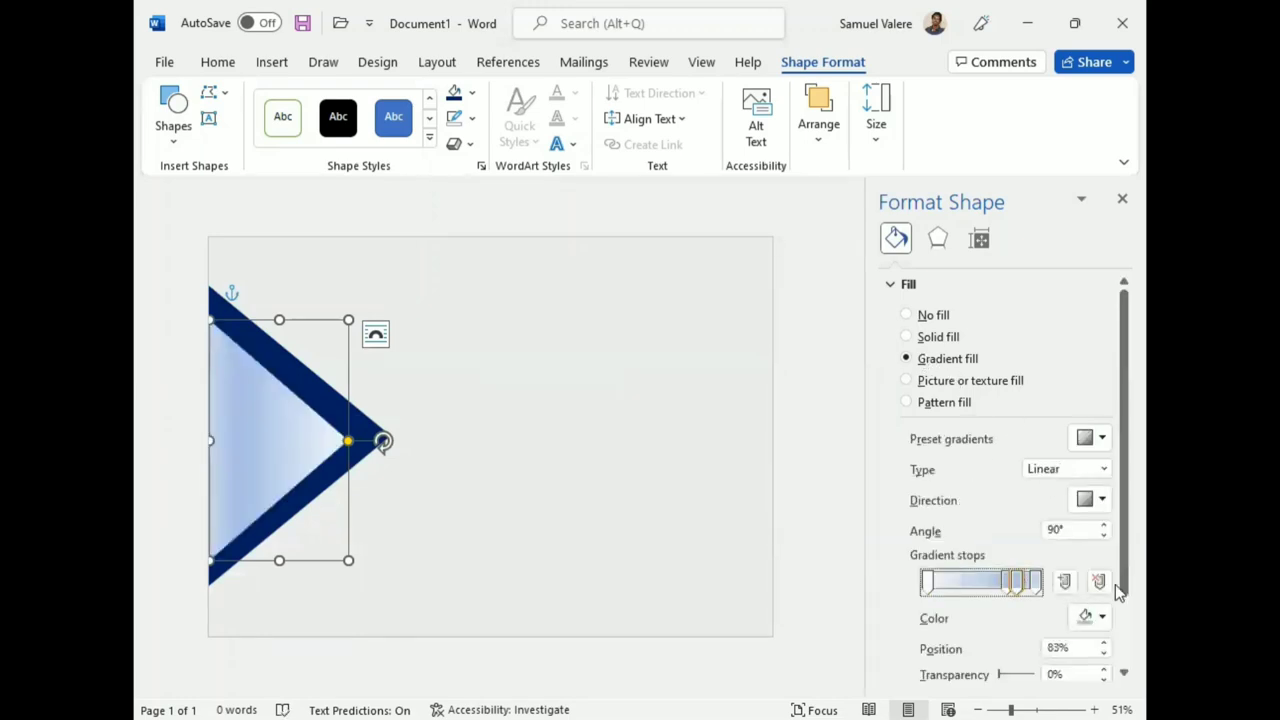
pyautogui.click(1098, 581)
pyautogui.click(1098, 581)
pyautogui.click(1034, 581)
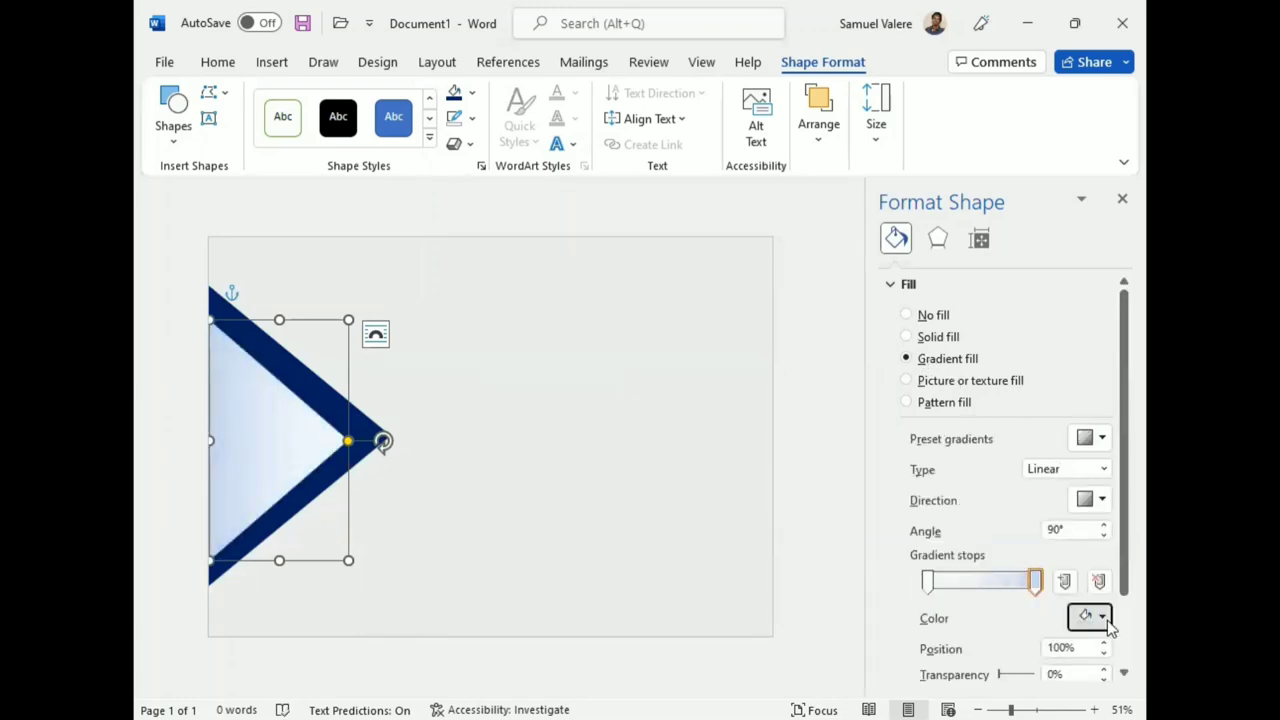
# Set both remaining gradient stops to dark blue
pyautogui.click(1106, 620)
pyautogui.click(1118, 563)
pyautogui.click(928, 580)
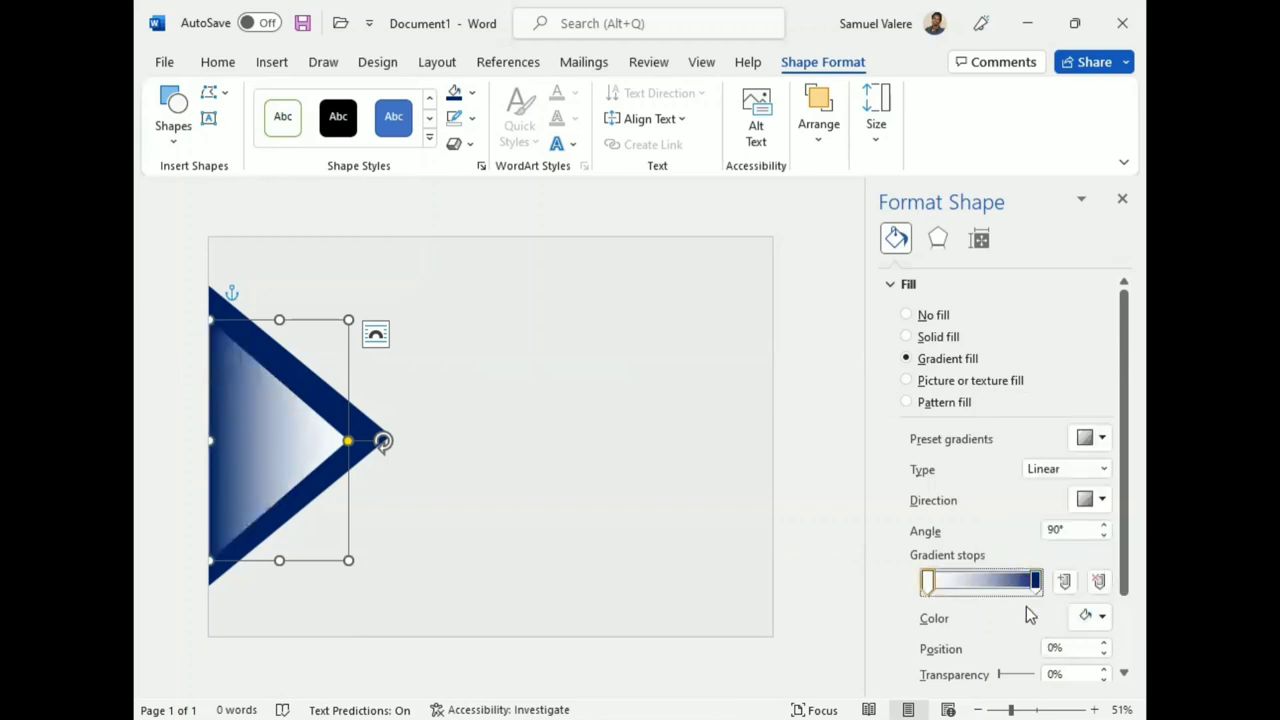
pyautogui.click(1104, 618)
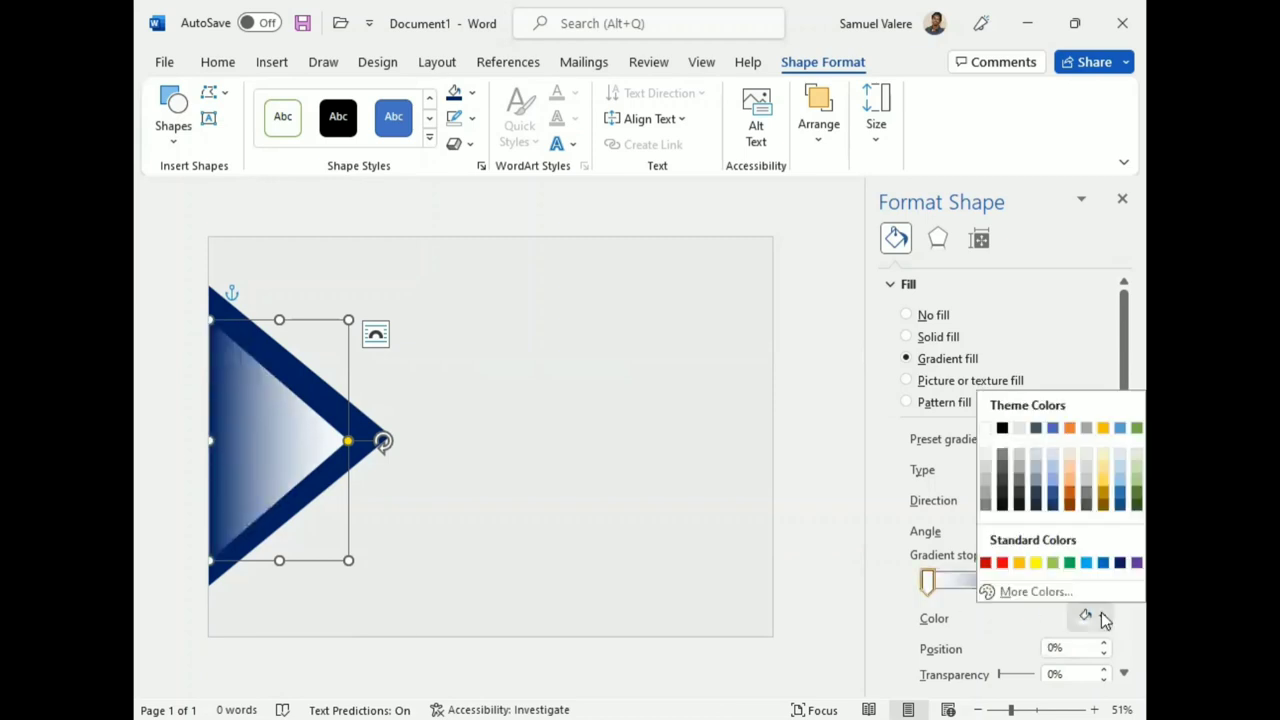
pyautogui.click(1118, 563)
# Raise the brightness of both gradient stops to lighten the triangle, then close the pane
pyautogui.scroll(-2, 1023, 594)
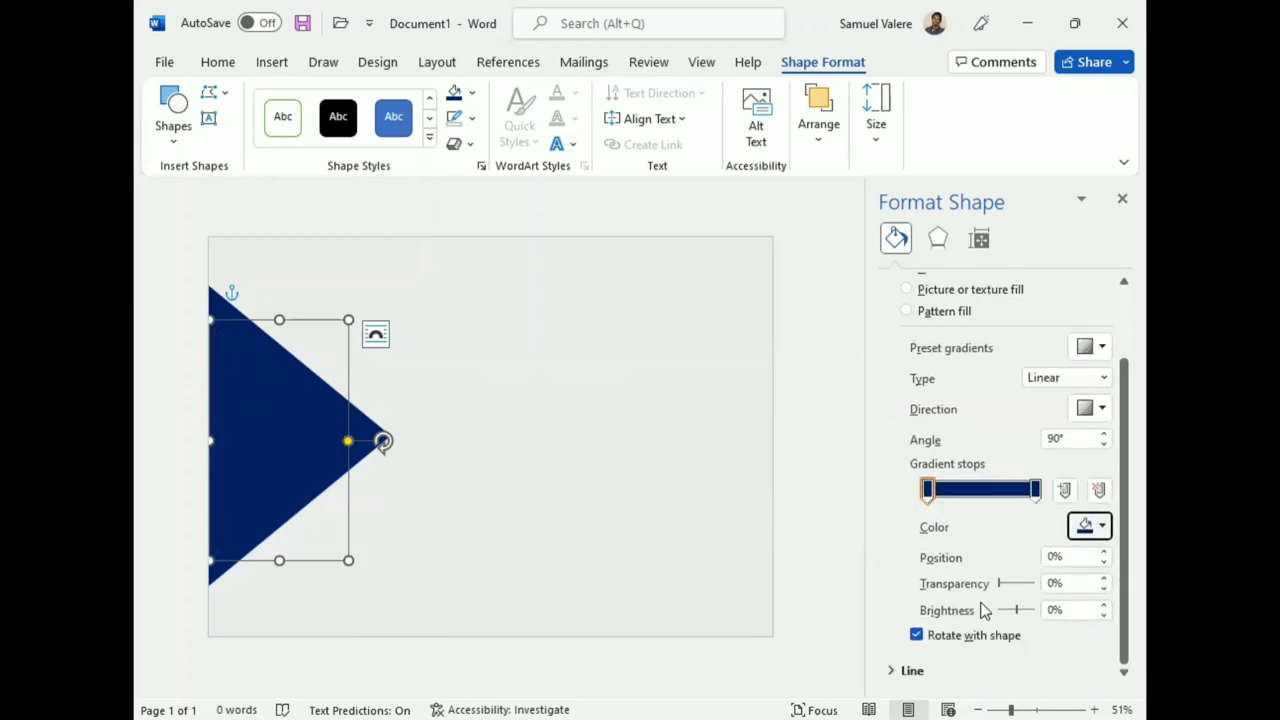
pyautogui.click(1105, 617)
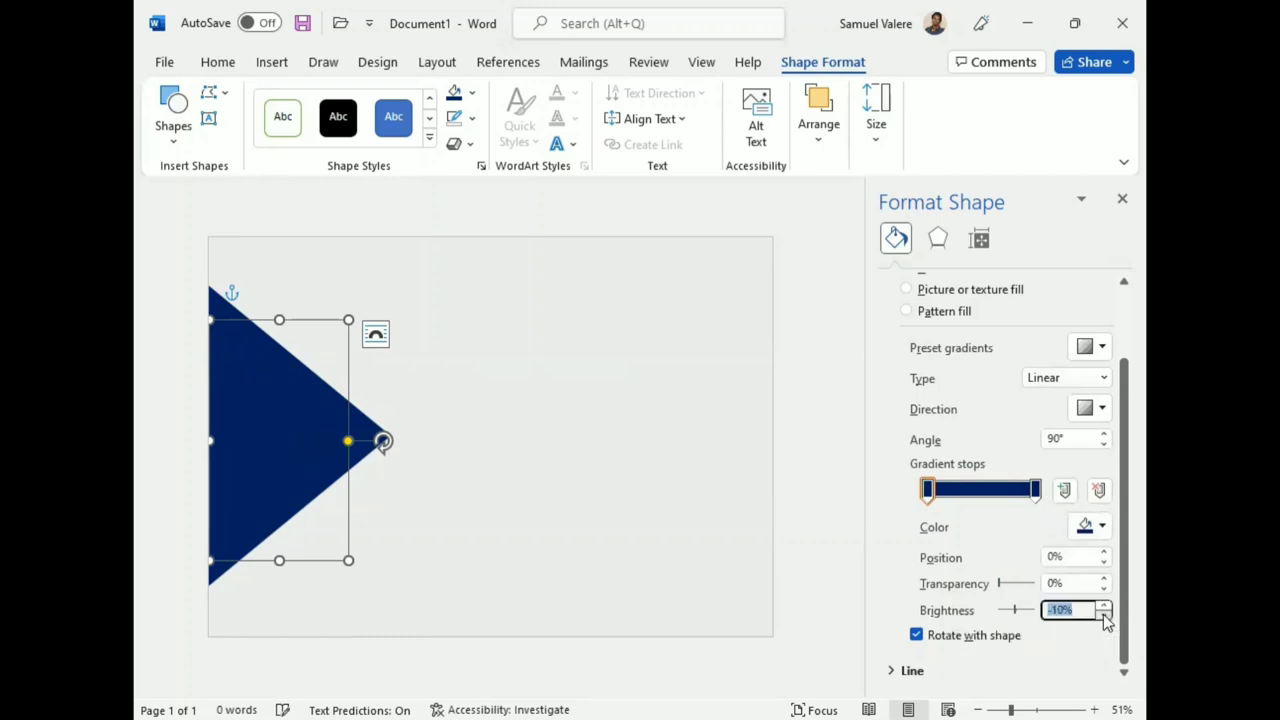
pyautogui.click(1104, 605)
pyautogui.click(1104, 605)
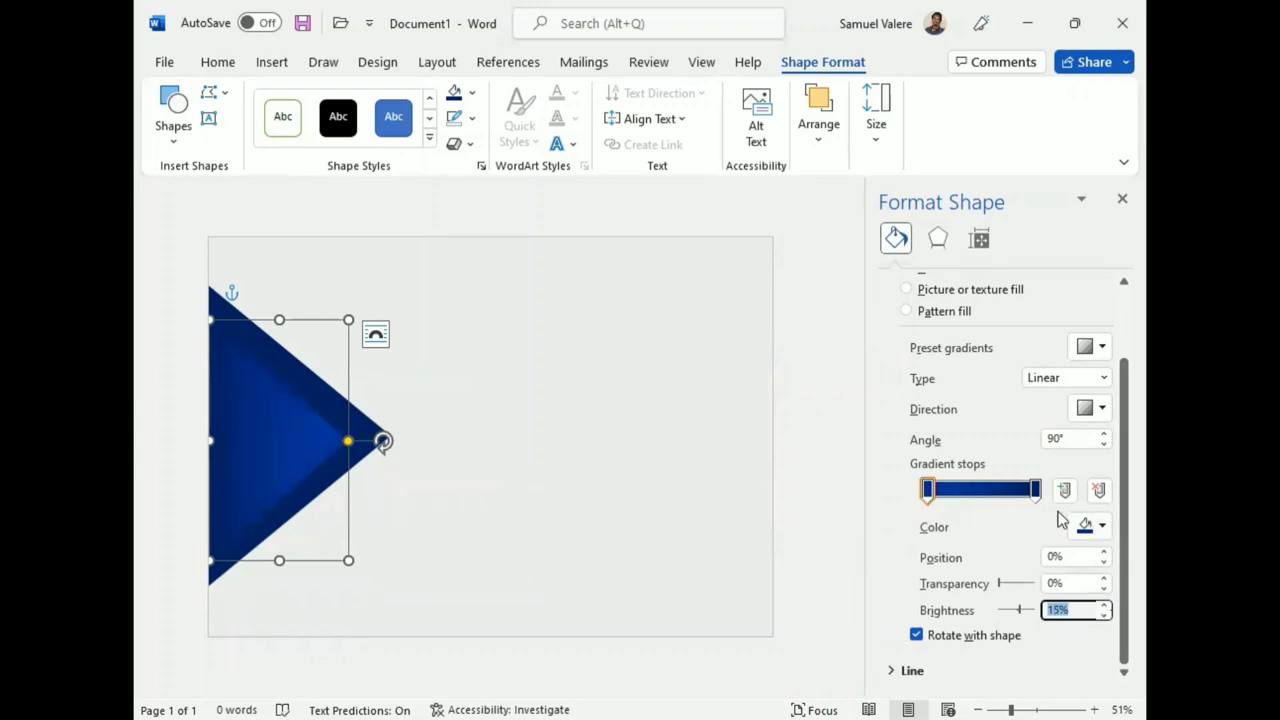
pyautogui.click(1035, 490)
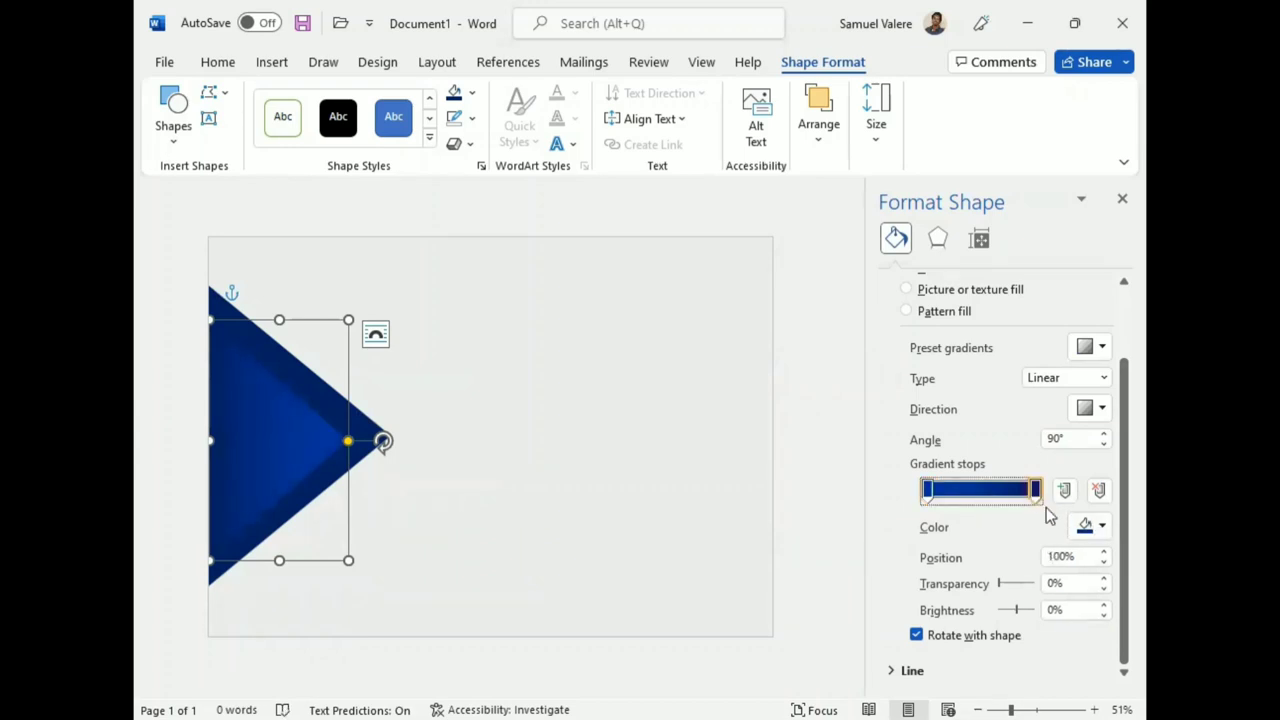
pyautogui.click(1104, 605)
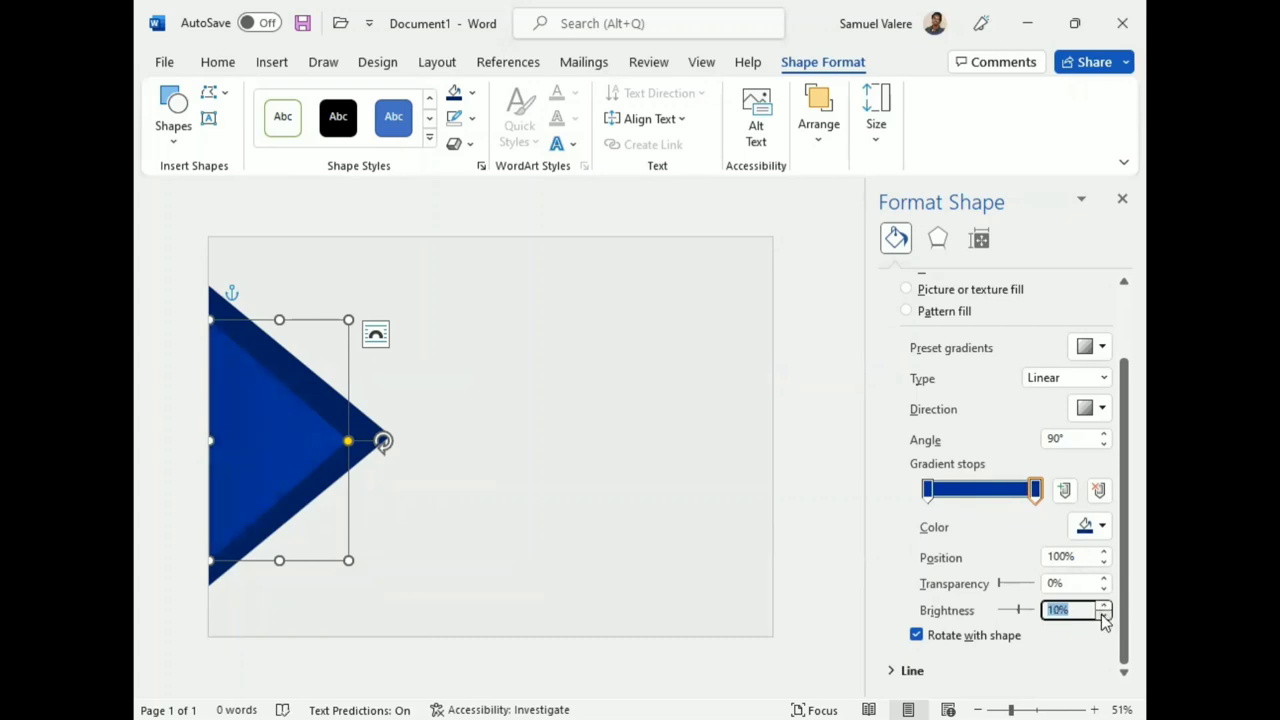
pyautogui.click(928, 490)
pyautogui.click(1106, 616)
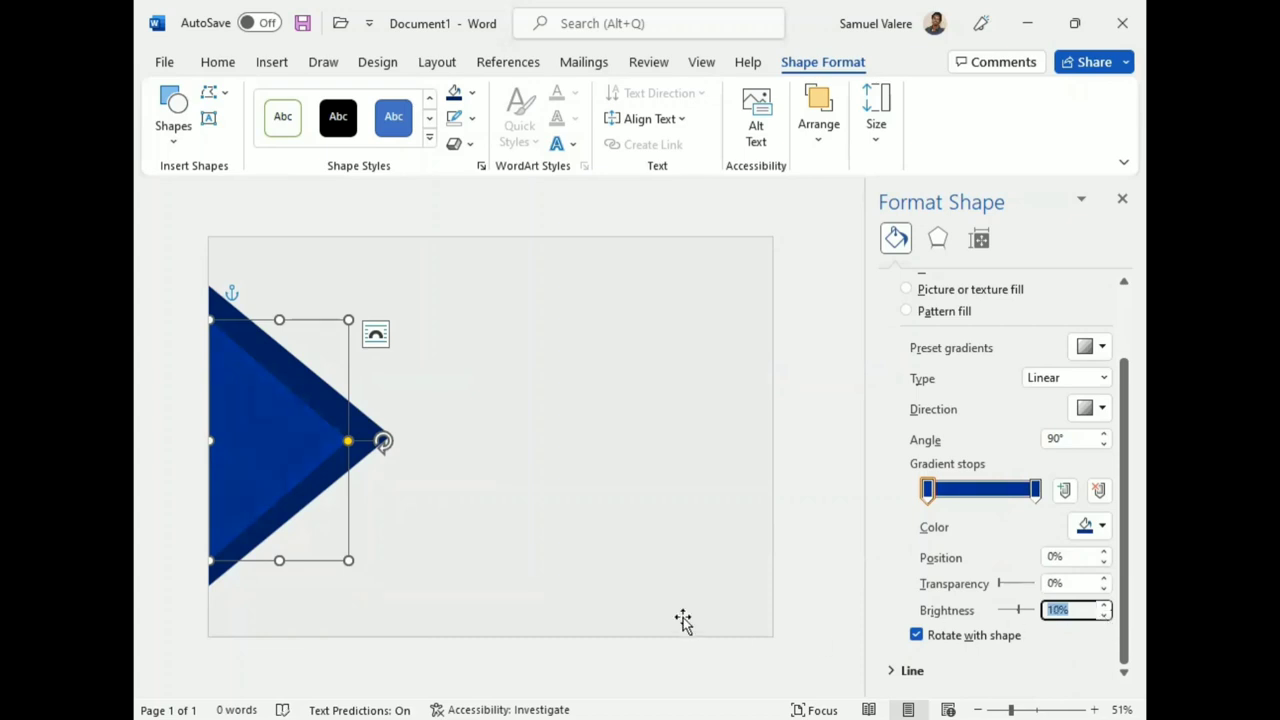
pyautogui.click(1121, 202)
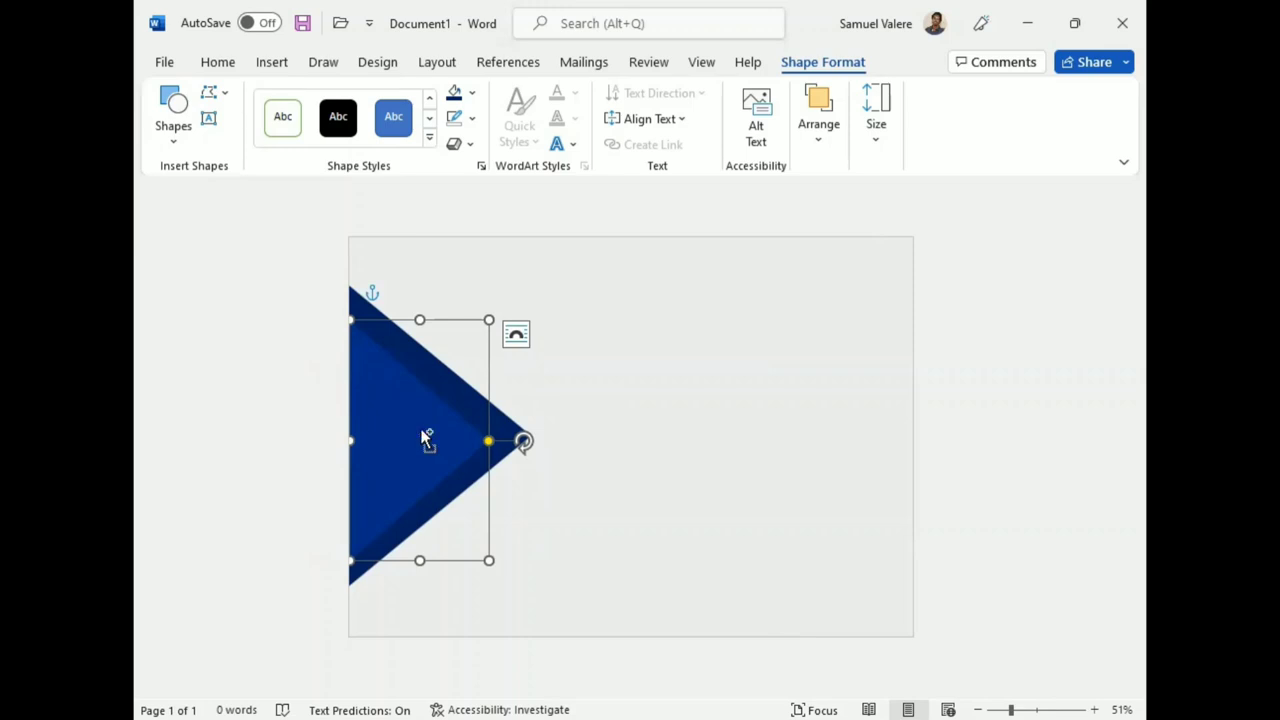
# Make a smaller triangle copy pointing down and move it to the top edge
pyautogui.moveTo(425, 438); pyautogui.dragTo(625, 436)
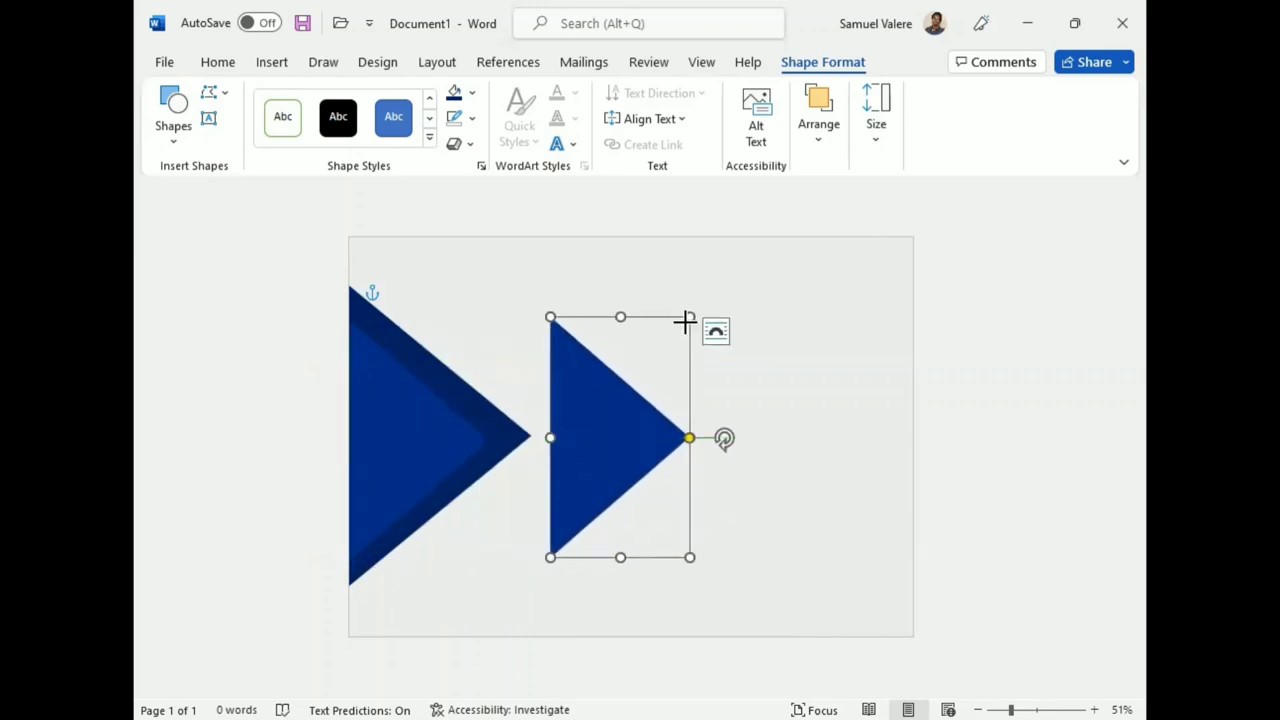
pyautogui.moveTo(689, 317); pyautogui.dragTo(650, 360)
pyautogui.moveTo(681, 459); pyautogui.dragTo(590, 540)
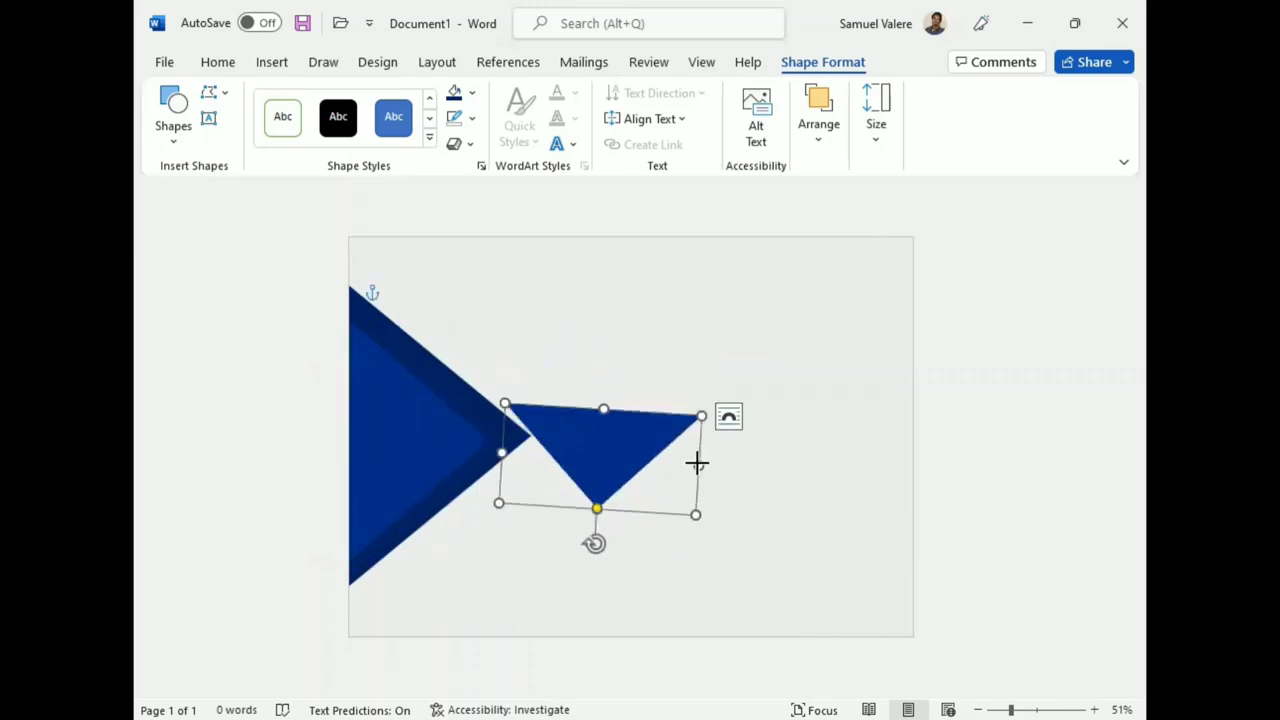
pyautogui.moveTo(609, 451)
pyautogui.mouseDown()
pyautogui.moveTo(583, 351)
pyautogui.moveTo(509, 288)
pyautogui.moveTo(459, 287)
pyautogui.mouseUp()
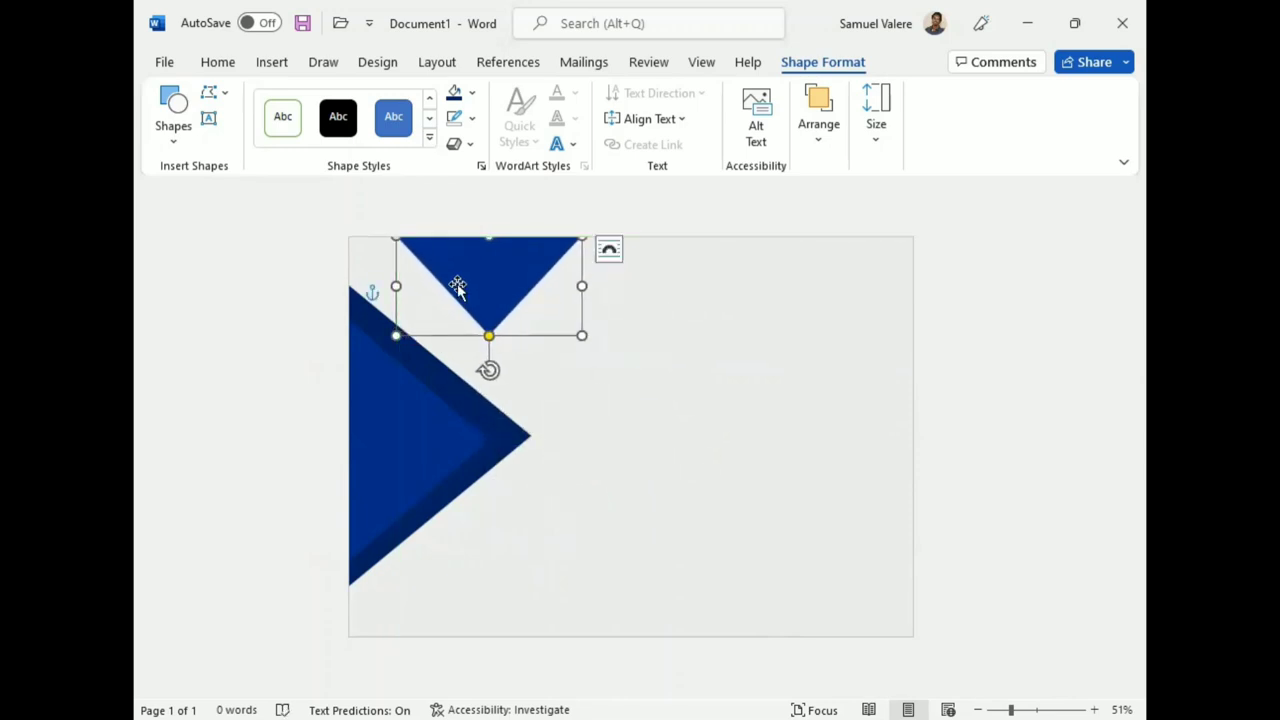
# Nudge the top triangle left, fill it dark navy, and shift the left triangle slightly
pyautogui.press('Left')
pyautogui.press('Left')
pyautogui.press('Left')
pyautogui.press('Left')
pyautogui.press('Left')
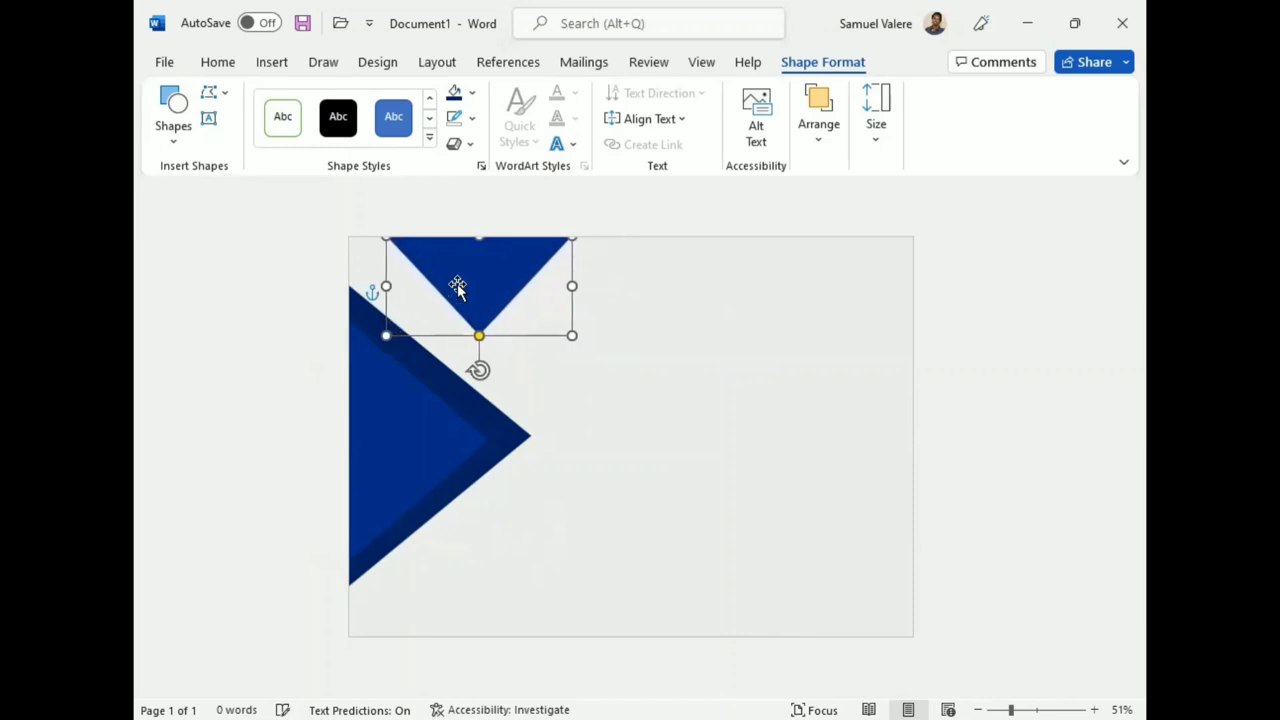
pyautogui.click(454, 93)
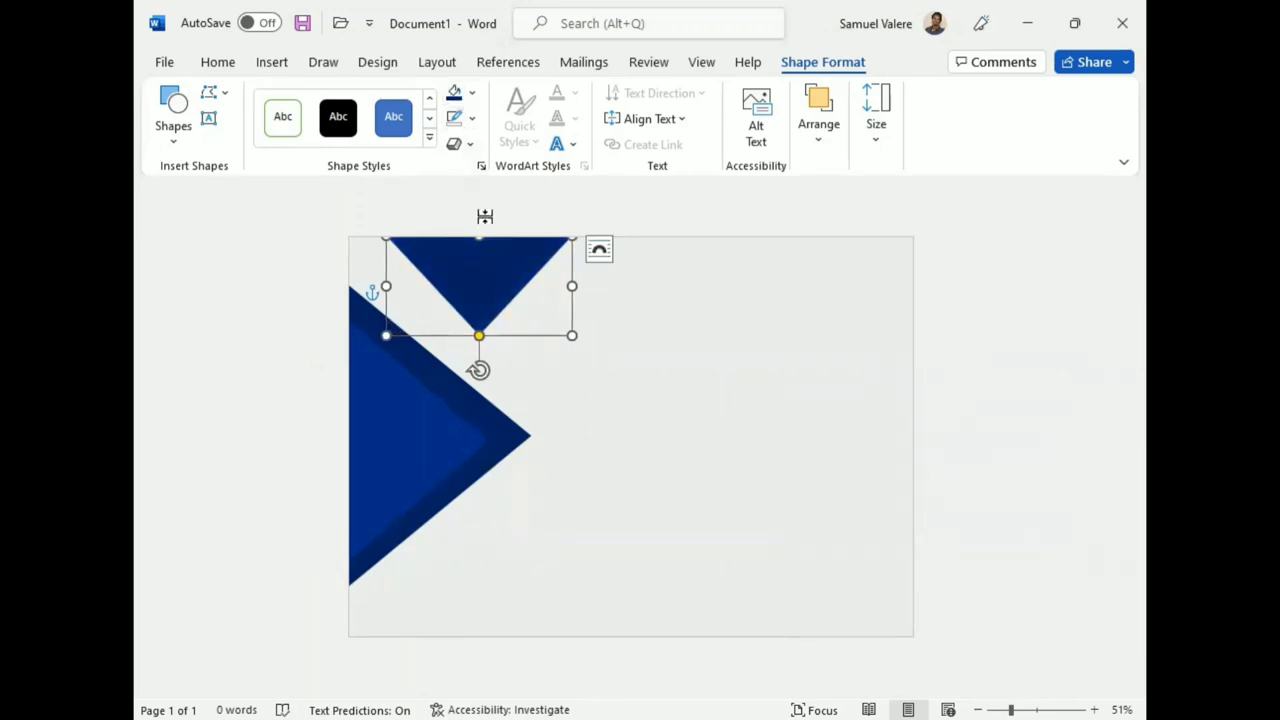
pyautogui.click(415, 430)
pyautogui.moveTo(415, 428); pyautogui.dragTo(413, 425)
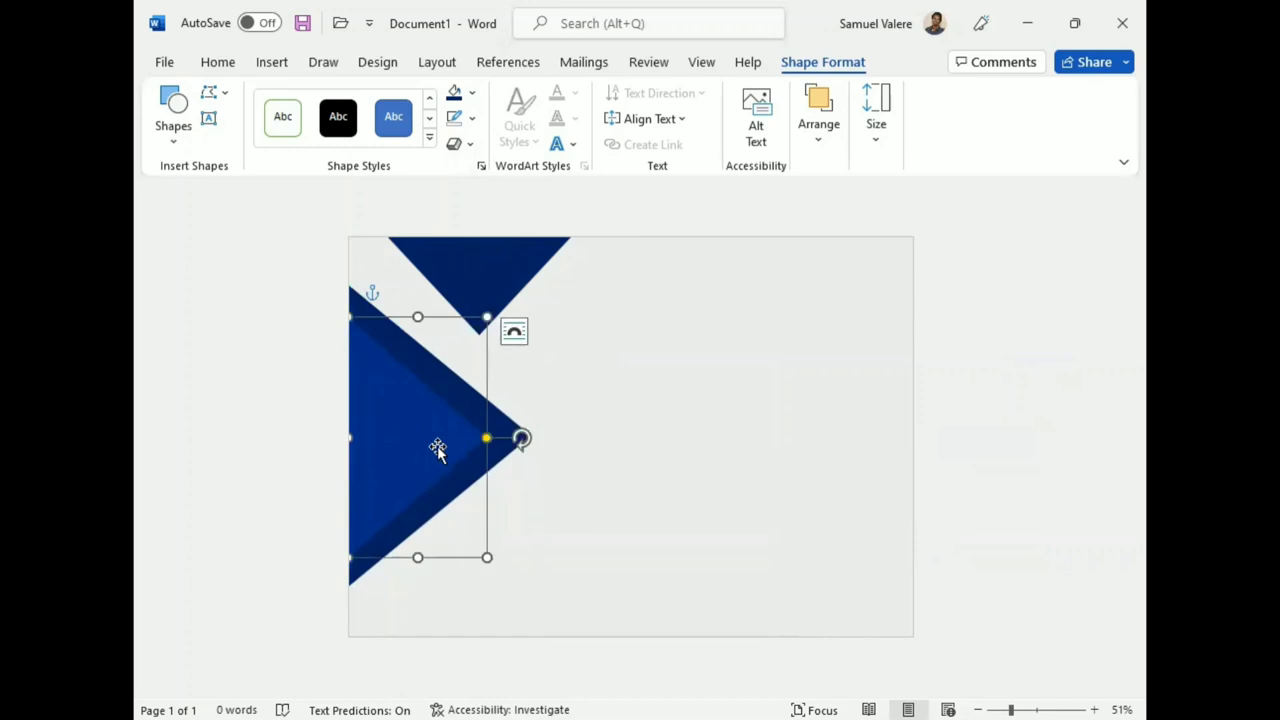
# Group the small triangle with its larger navy backing triangle
pyautogui.keyDown('shift'); pyautogui.click(505, 432); pyautogui.keyUp('shift')
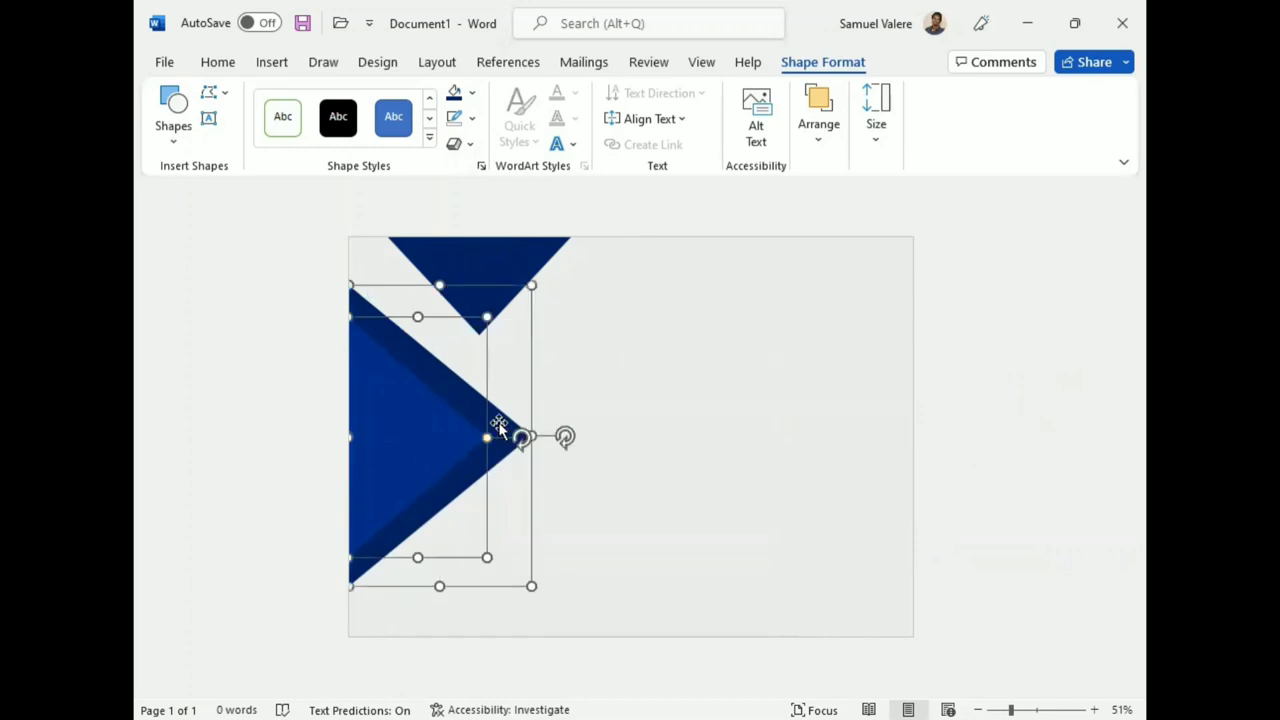
pyautogui.click(820, 124)
pyautogui.click(1100, 213)
pyautogui.click(1088, 240)
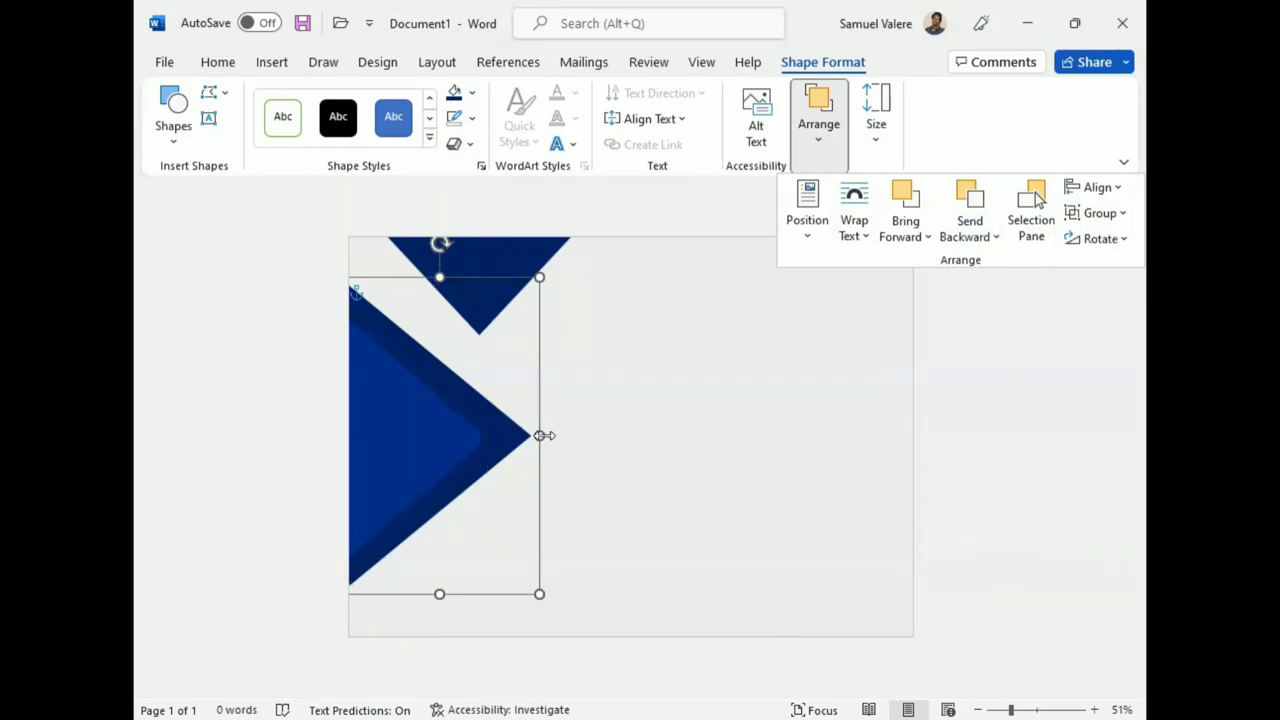
# Copy the grouped triangle, shrink it, point it upward, and place it on the bottom edge
pyautogui.click(460, 449)
pyautogui.moveTo(460, 449); pyautogui.dragTo(514, 480)
pyautogui.moveTo(594, 323); pyautogui.dragTo(533, 412)
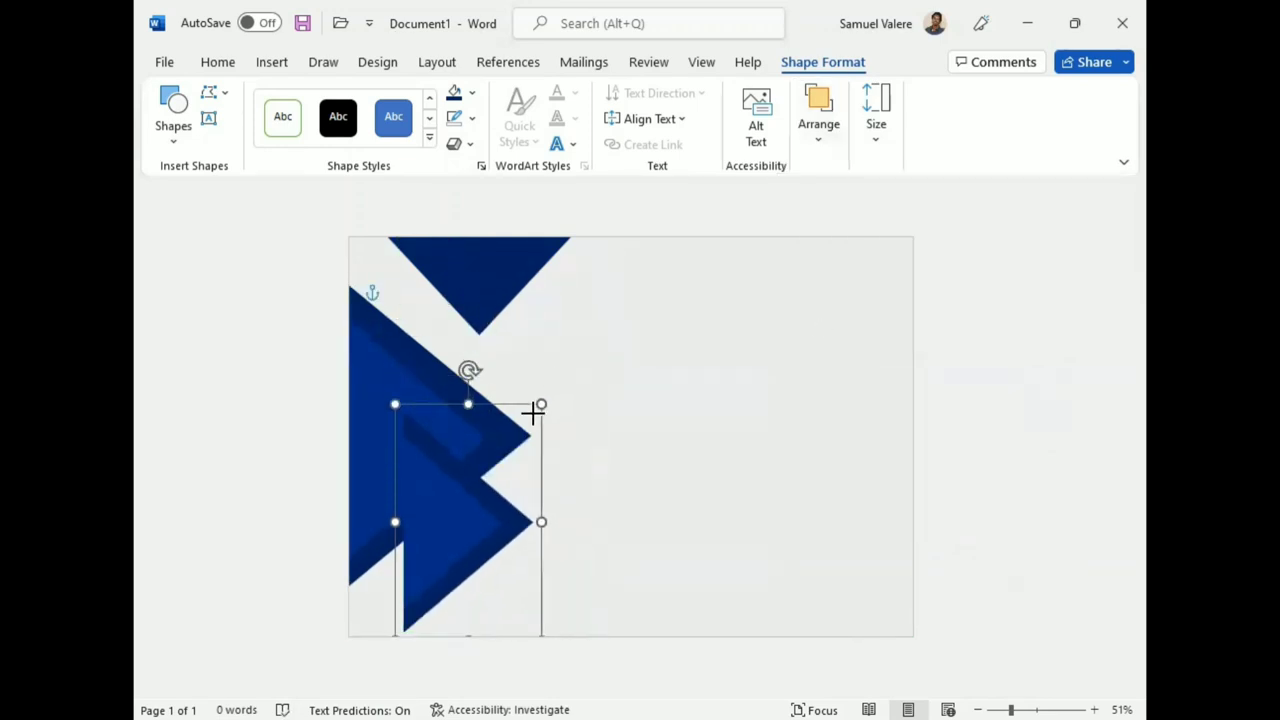
pyautogui.moveTo(469, 371); pyautogui.dragTo(357, 526)
pyautogui.moveTo(467, 534); pyautogui.dragTo(475, 583)
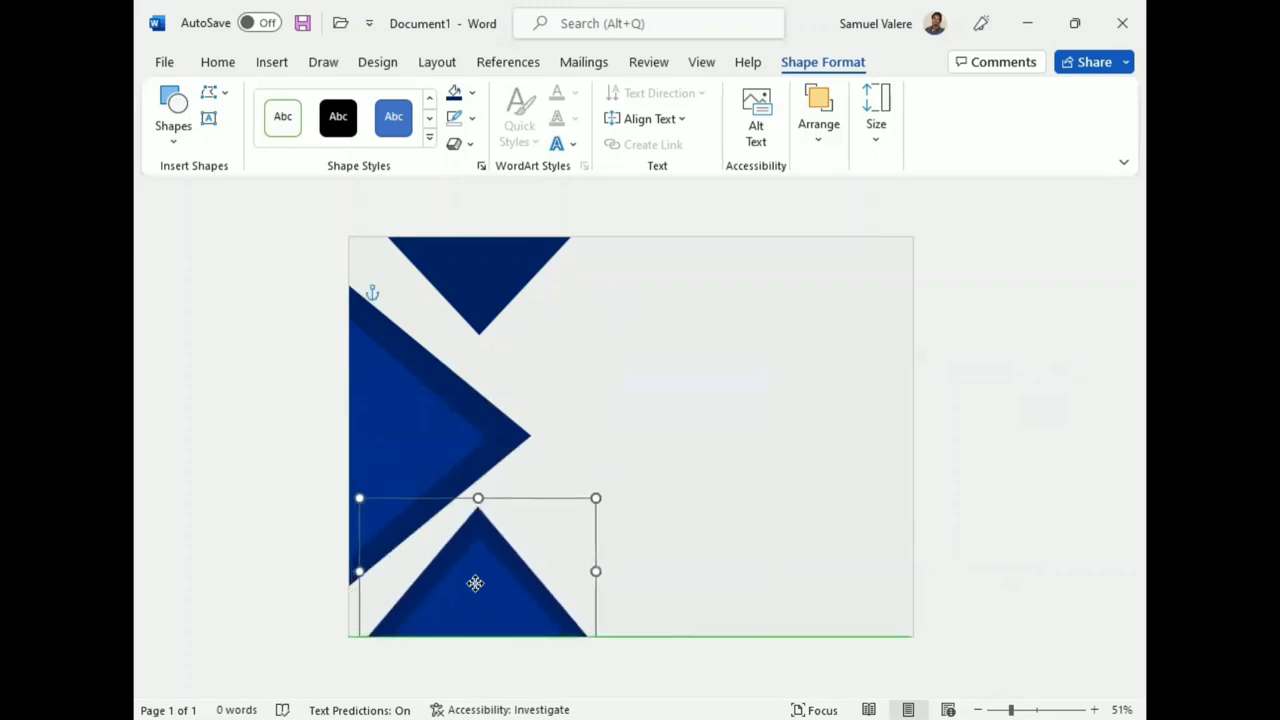
pyautogui.moveTo(359, 498); pyautogui.dragTo(360, 521)
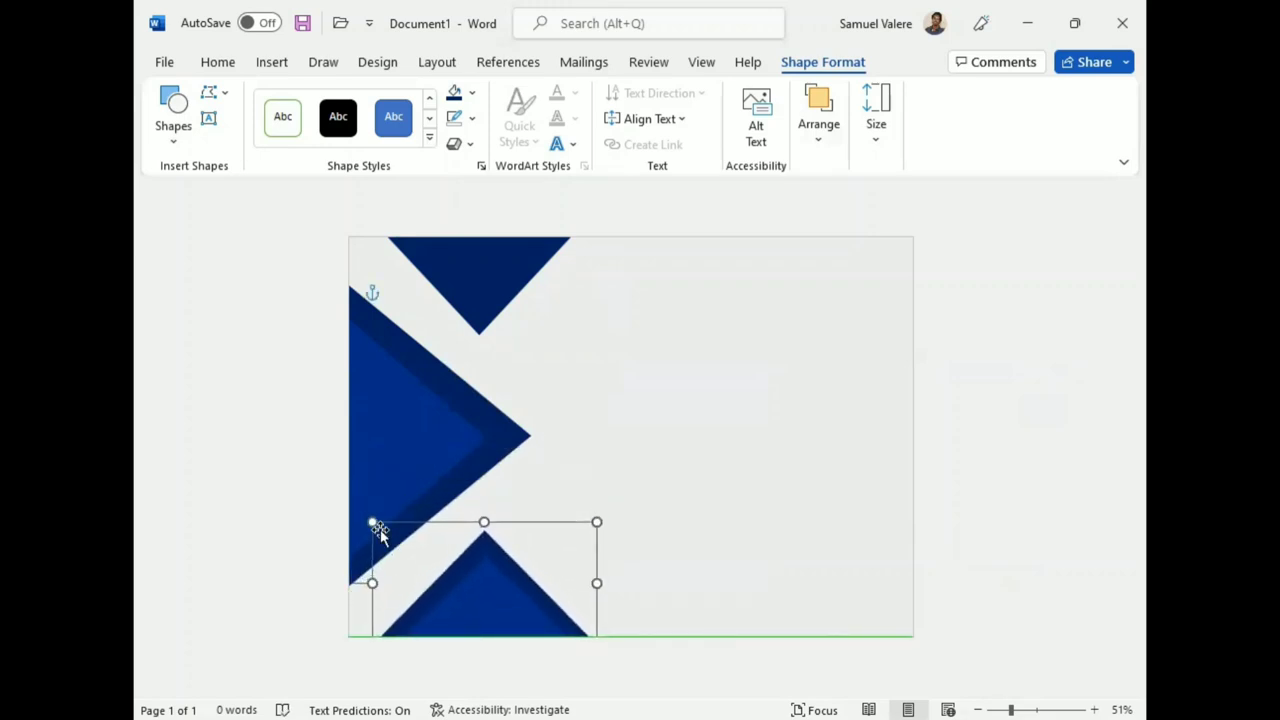
pyautogui.moveTo(451, 585); pyautogui.dragTo(467, 585)
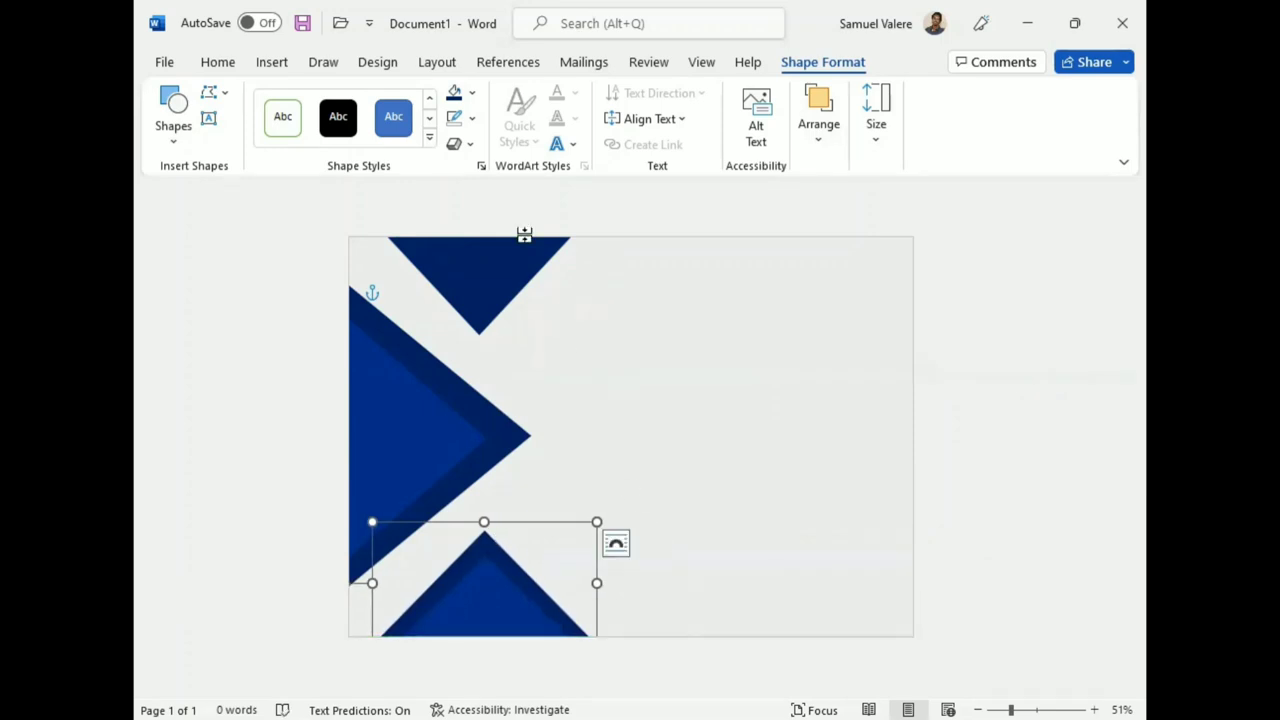
pyautogui.click(705, 470)
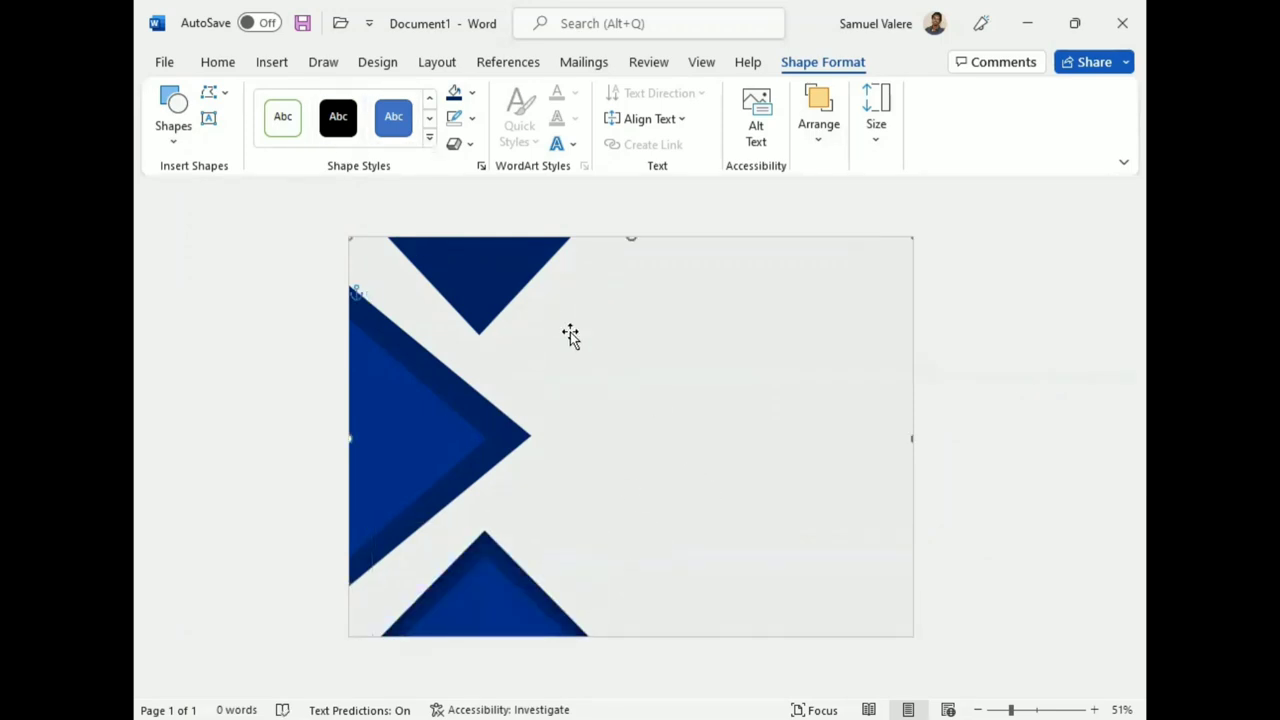
# Copy the top navy triangle, rotate it, and fit it into the lower-right corner
pyautogui.click(500, 289)
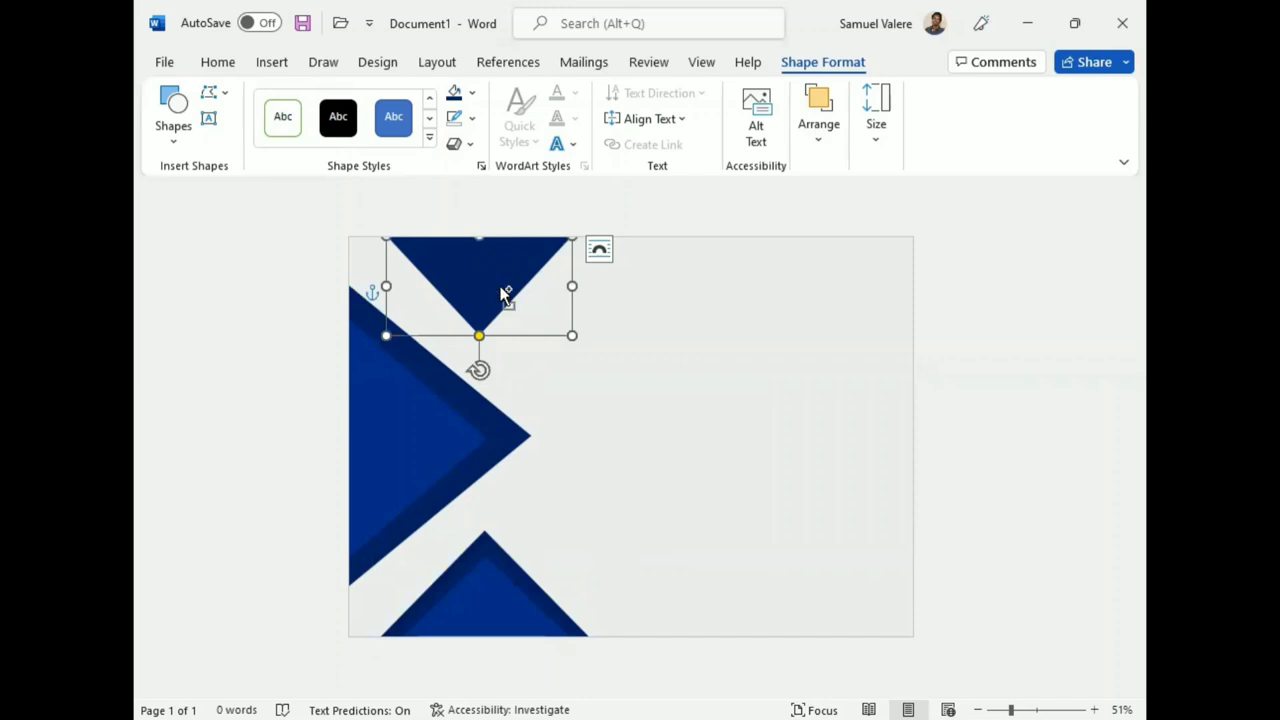
pyautogui.keyDown('ctrl'); pyautogui.moveTo(500, 289); pyautogui.dragTo(768, 530); pyautogui.keyUp('ctrl')
pyautogui.moveTo(750, 615); pyautogui.dragTo(808, 586)
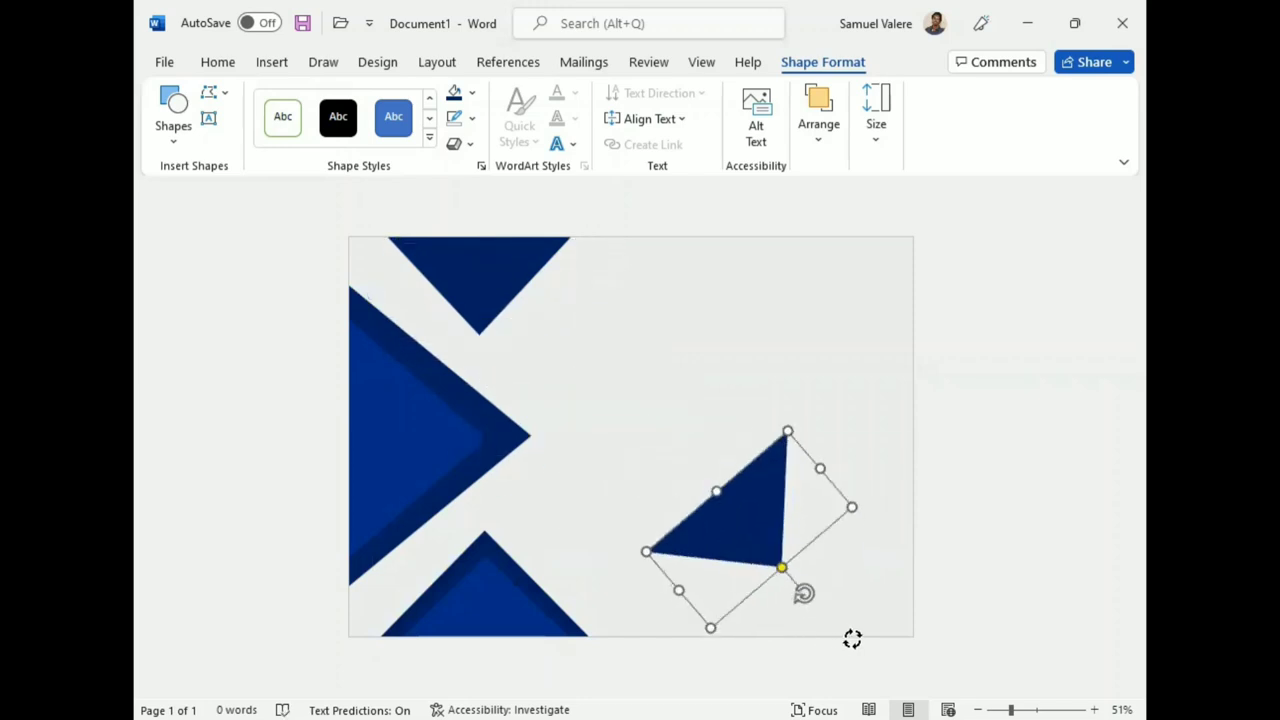
pyautogui.moveTo(754, 537); pyautogui.dragTo(887, 607)
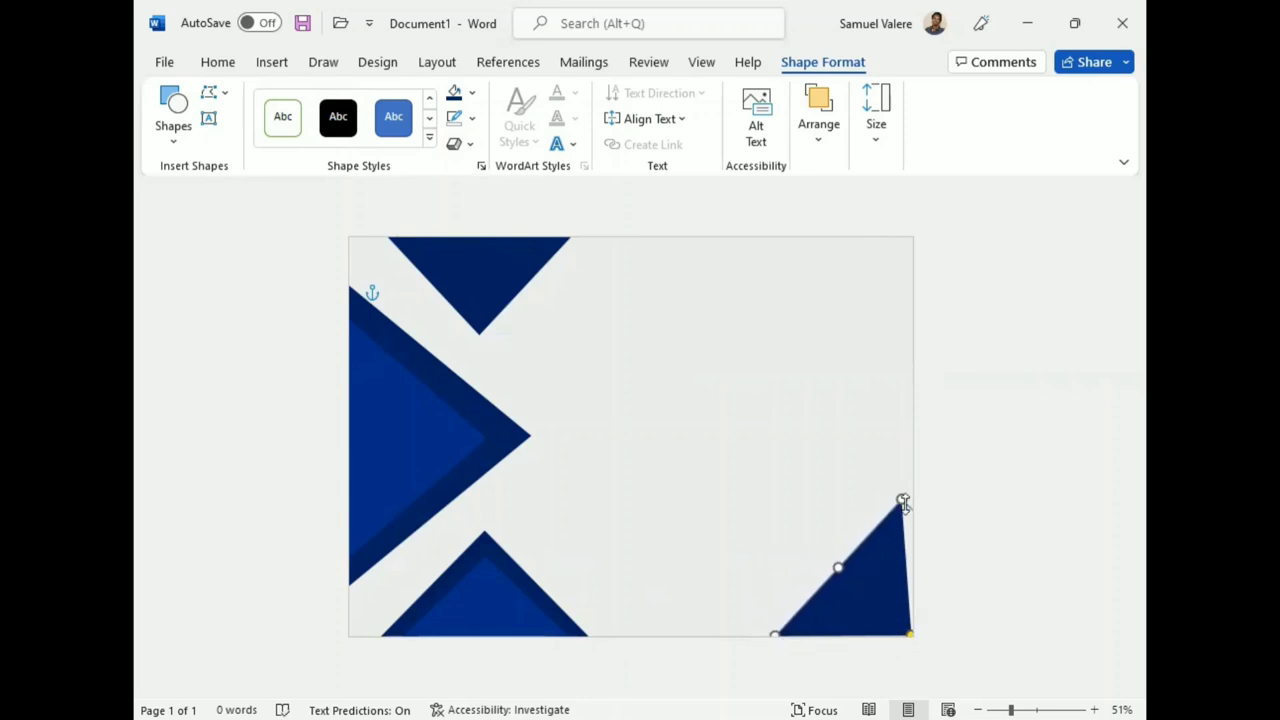
pyautogui.moveTo(903, 501); pyautogui.dragTo(910, 502)
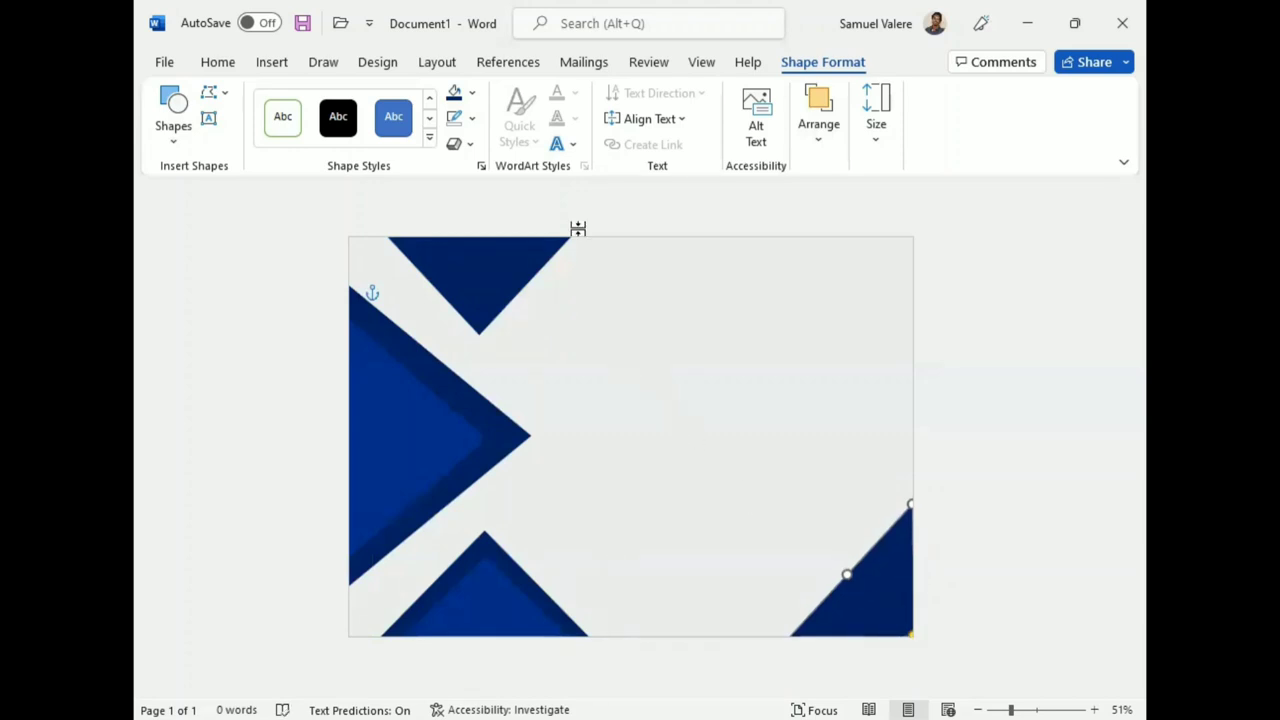
# Draw a diagonal line inside the lower-right triangle, reaching from the right edge to the bottom edge
pyautogui.click(175, 135)
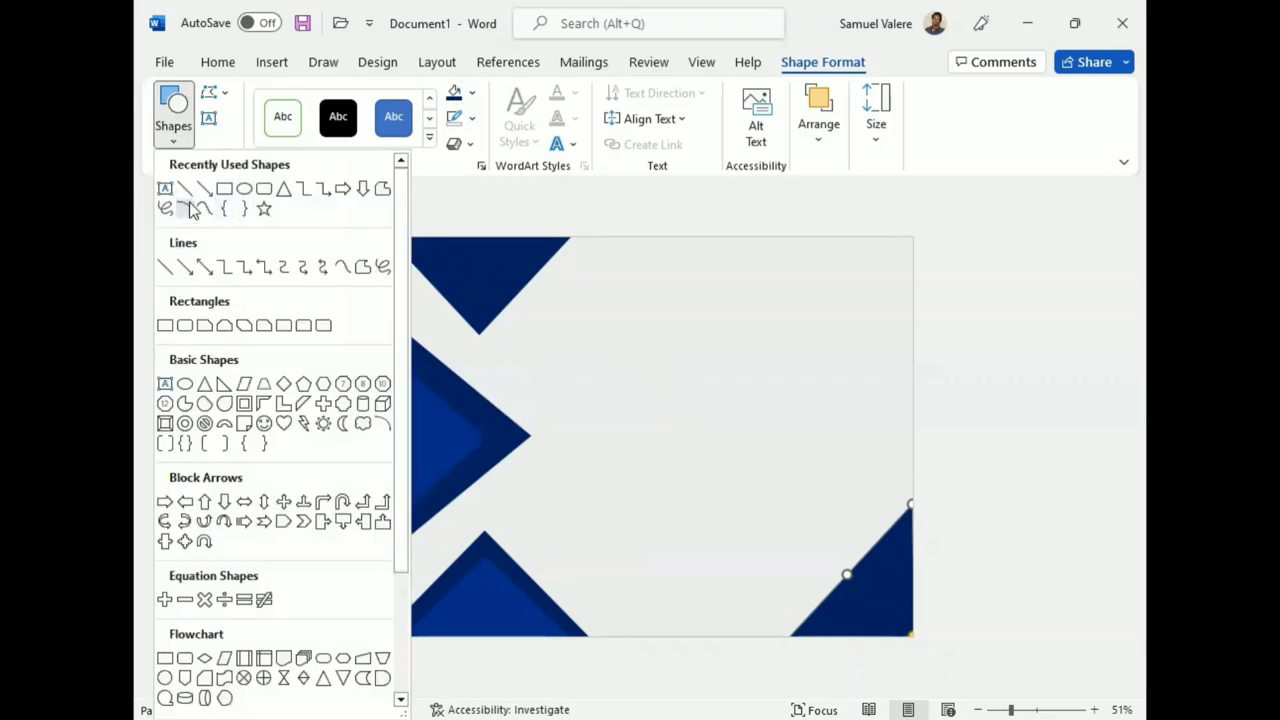
pyautogui.click(186, 189)
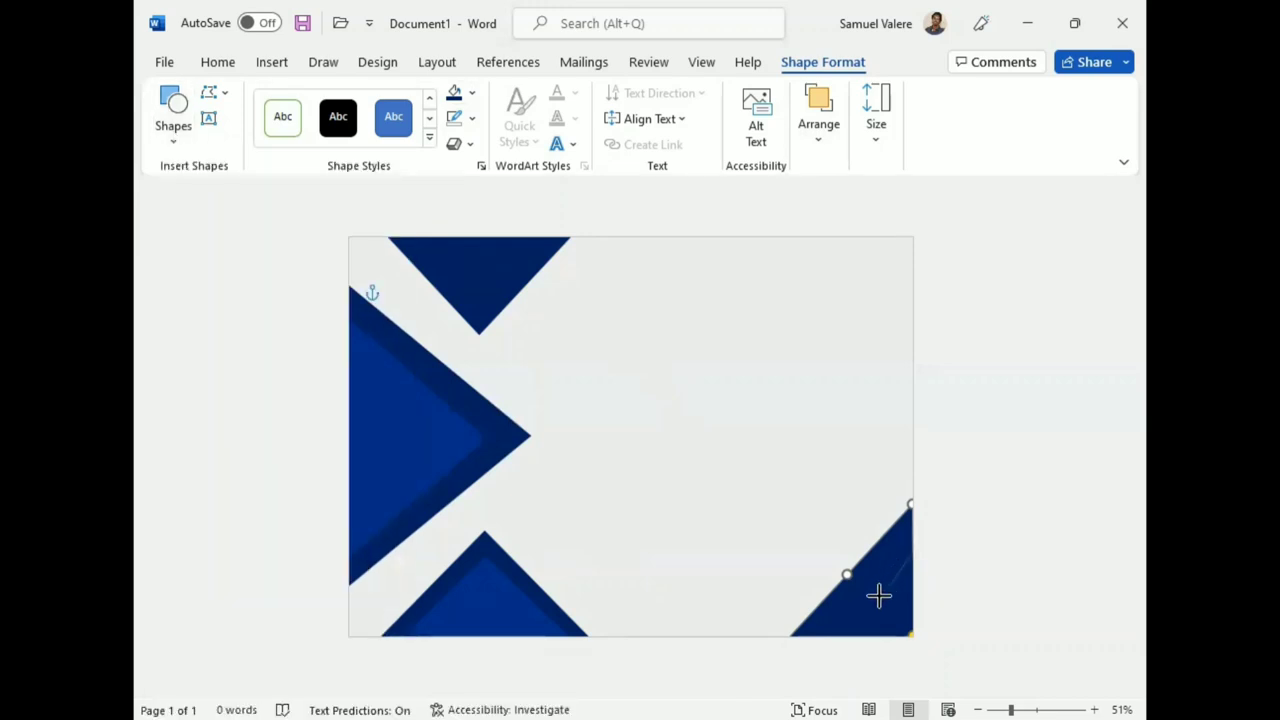
pyautogui.moveTo(878, 596); pyautogui.dragTo(846, 640)
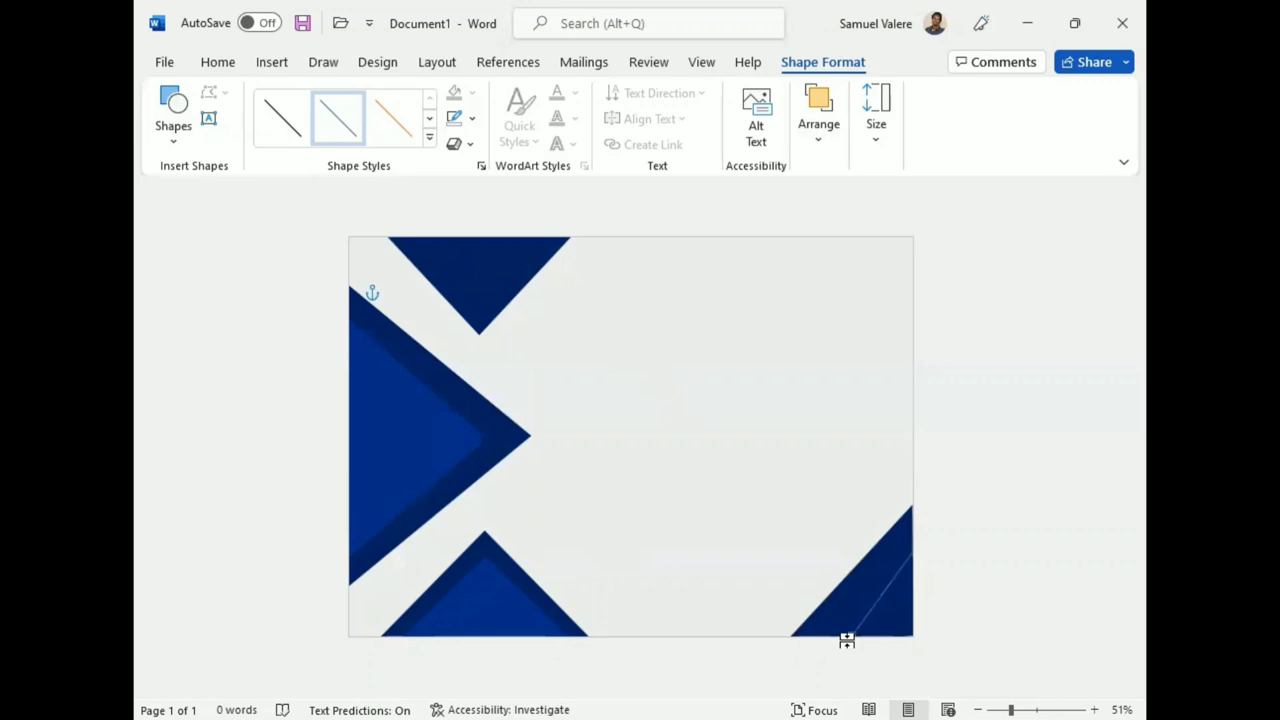
pyautogui.moveTo(852, 628); pyautogui.dragTo(847, 637)
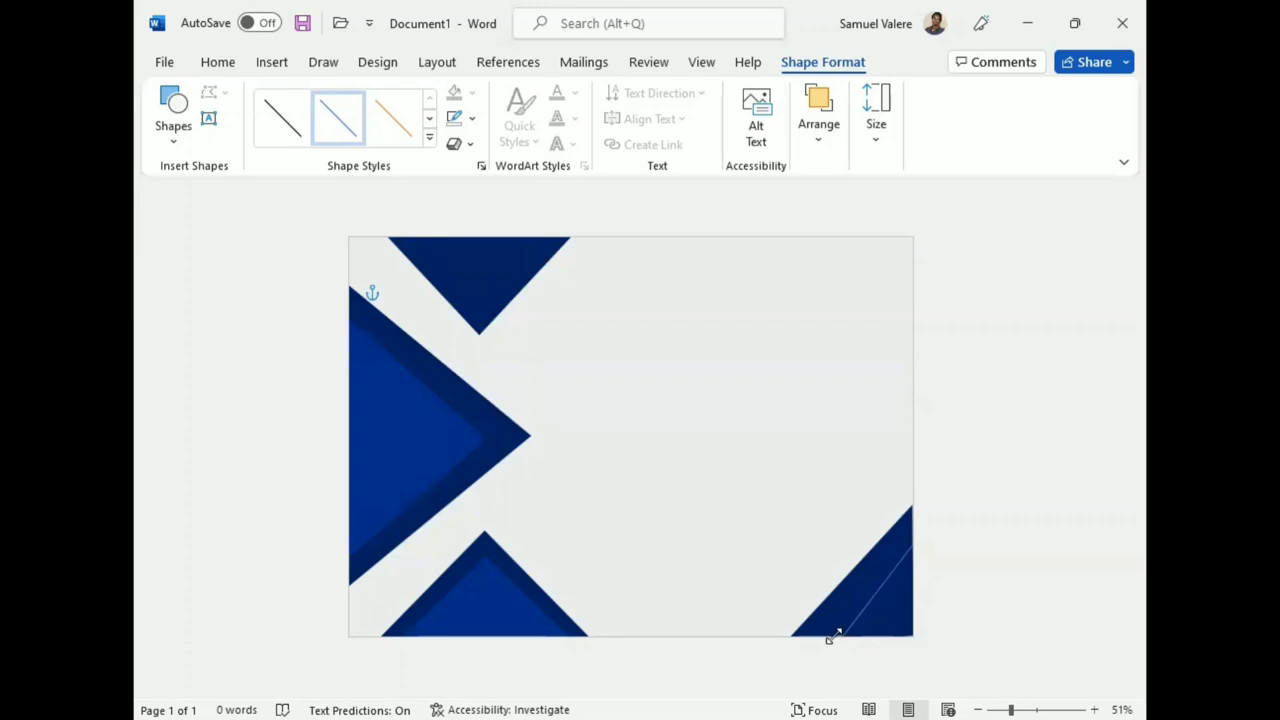
pyautogui.moveTo(835, 634); pyautogui.dragTo(834, 642)
# Set the diagonal line's width in the Format Shape pane, ending at 7 pt
pyautogui.click(472, 118)
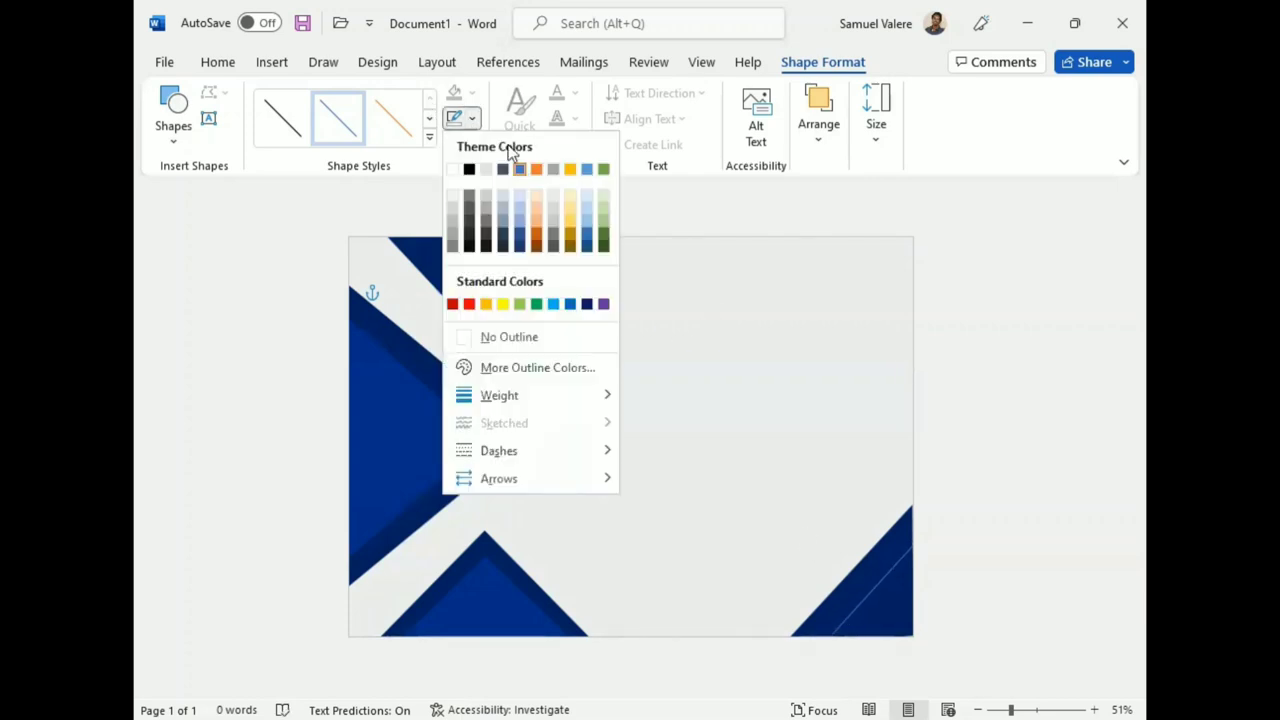
pyautogui.moveTo(499, 395)
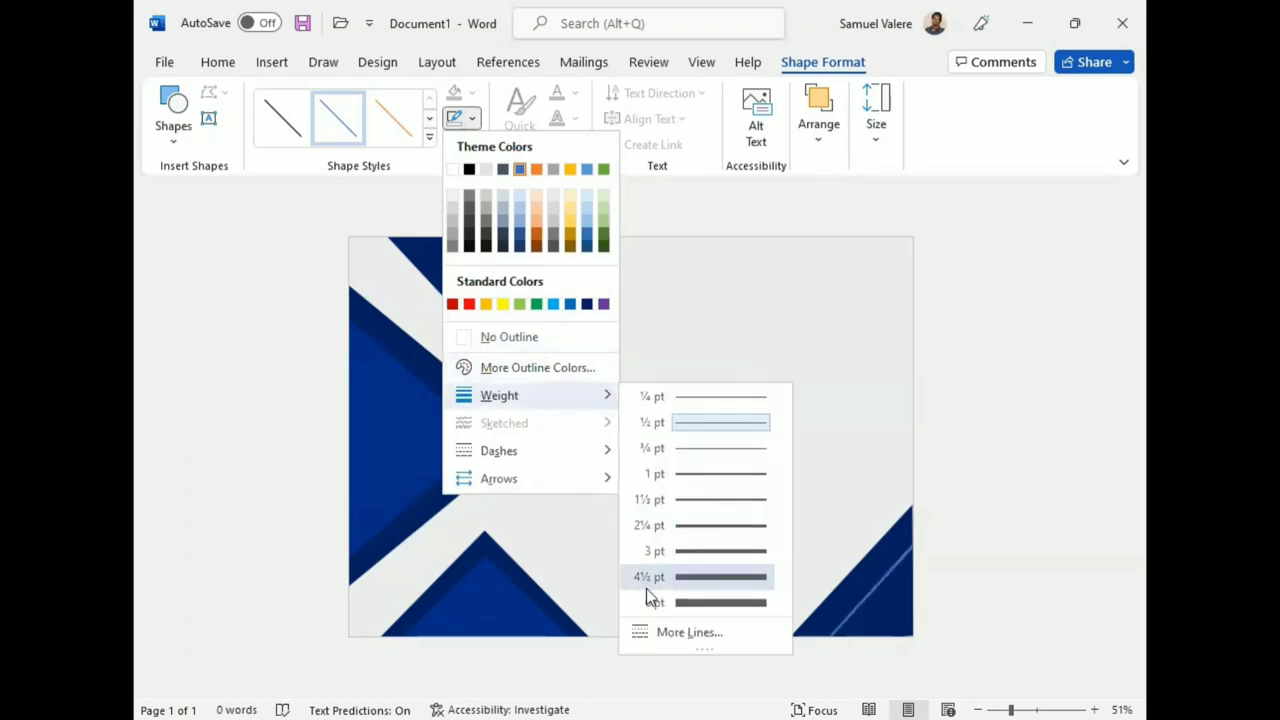
pyautogui.click(682, 632)
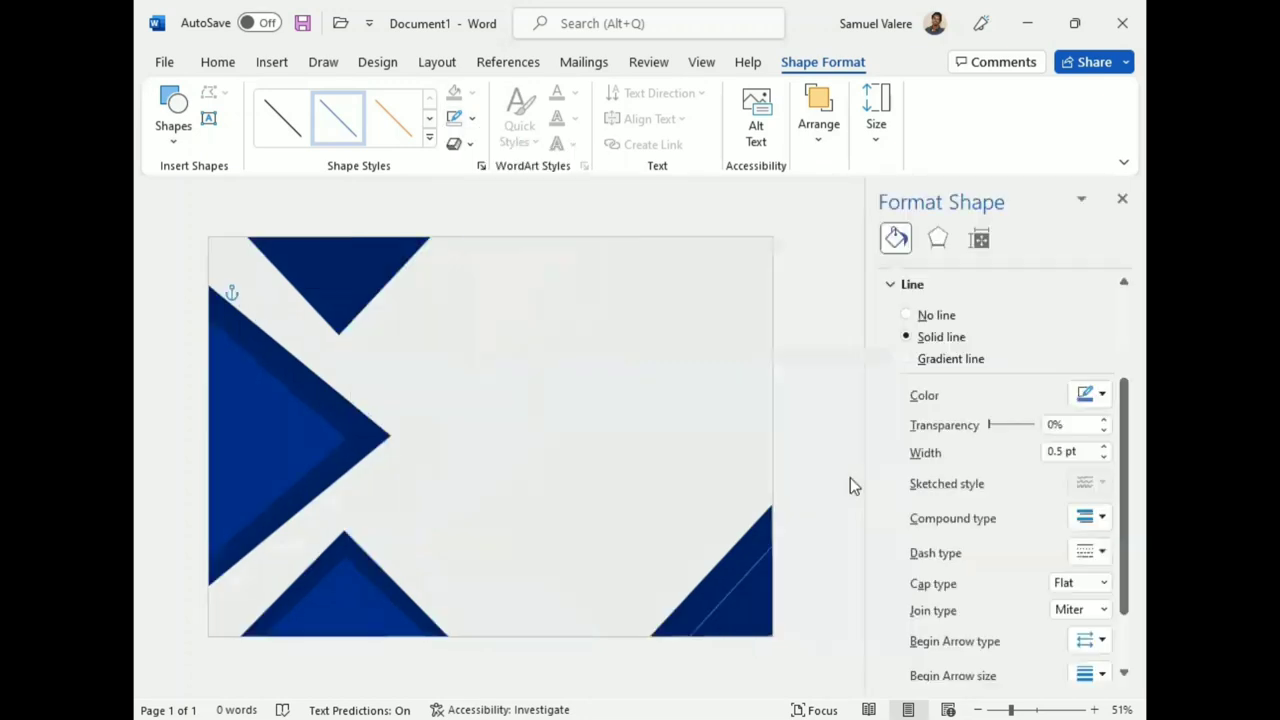
pyautogui.doubleClick(1062, 452)
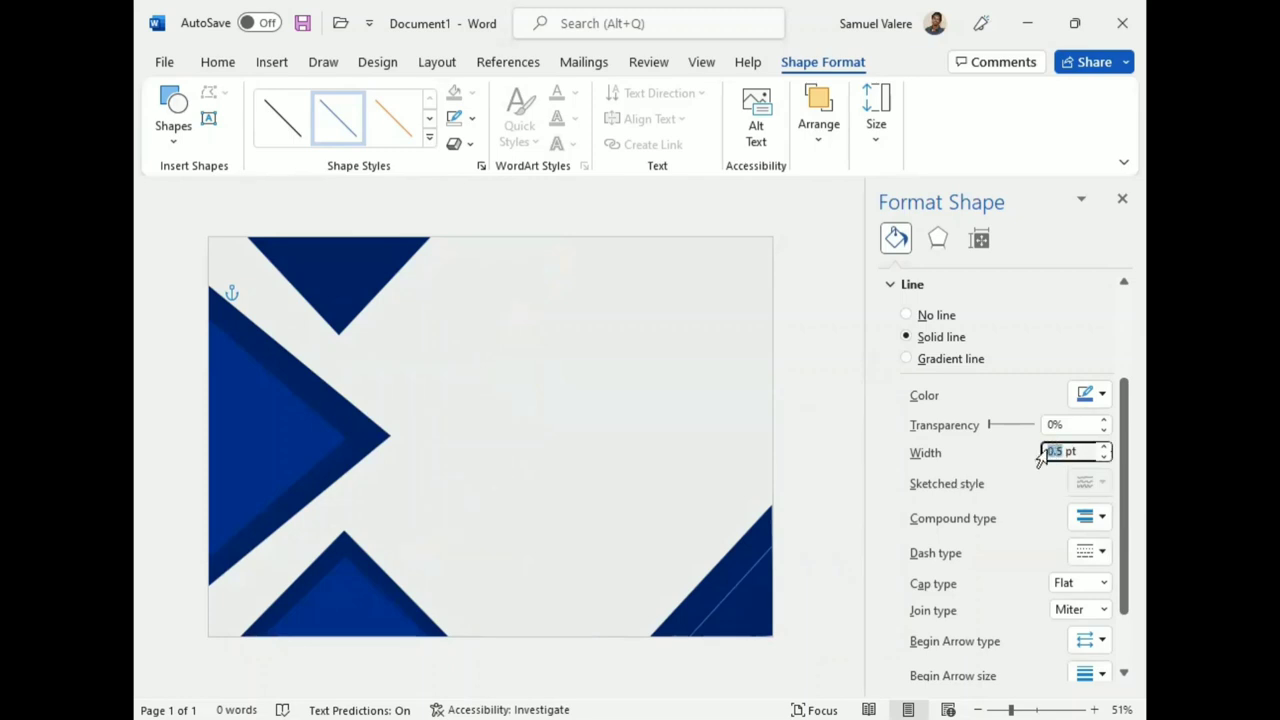
pyautogui.write('10')
pyautogui.press('Return')
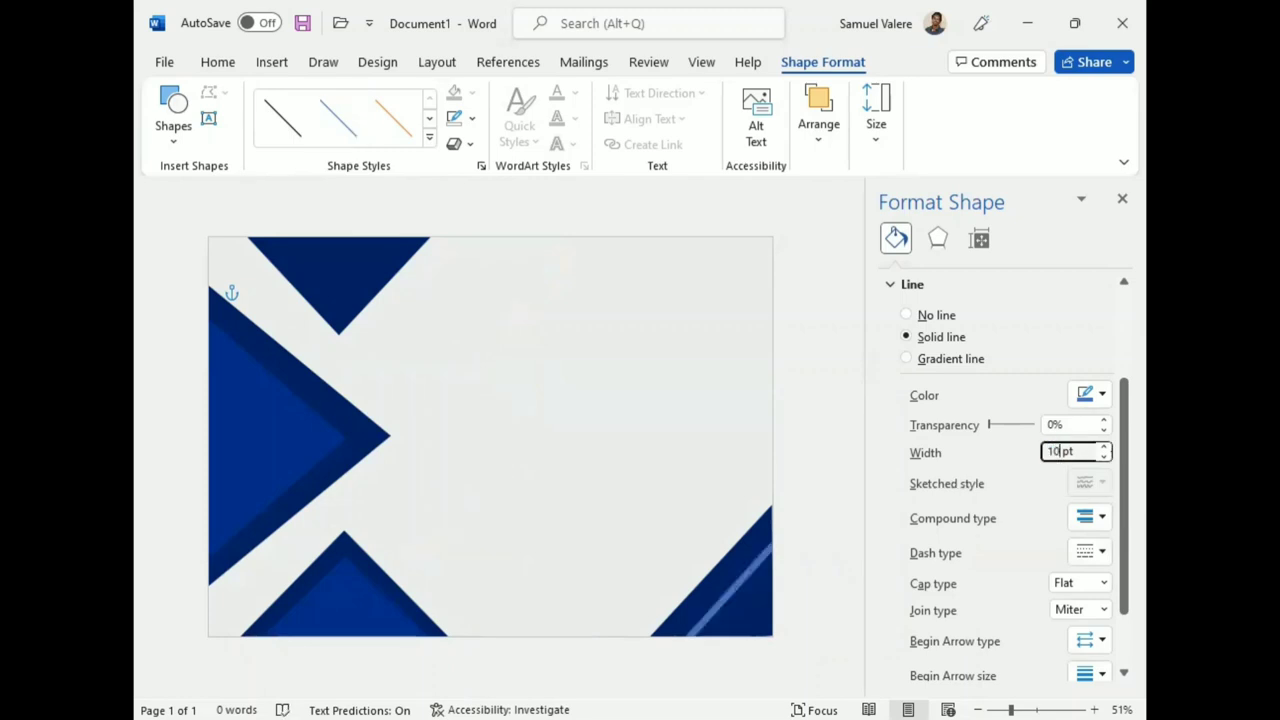
pyautogui.click(1103, 457)
pyautogui.click(1103, 457)
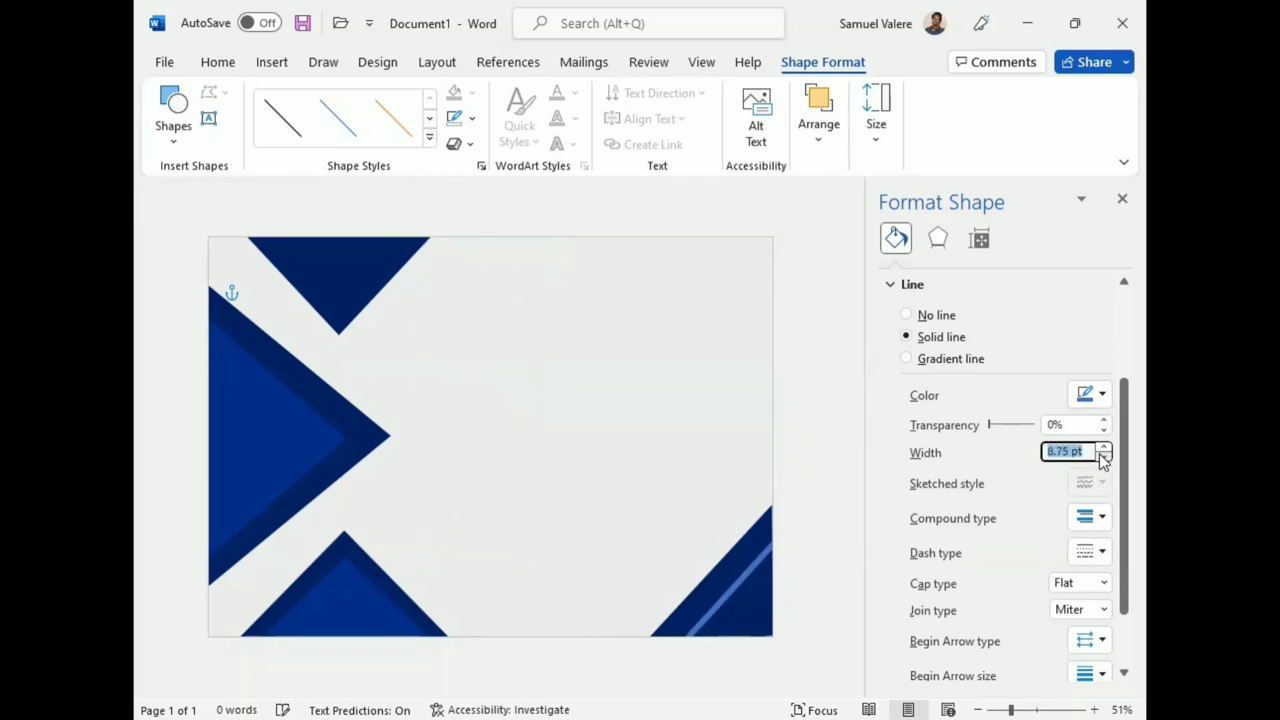
pyautogui.click(1103, 457)
pyautogui.click(1103, 457)
pyautogui.click(1103, 457)
pyautogui.click(1103, 457)
pyautogui.click(1103, 457)
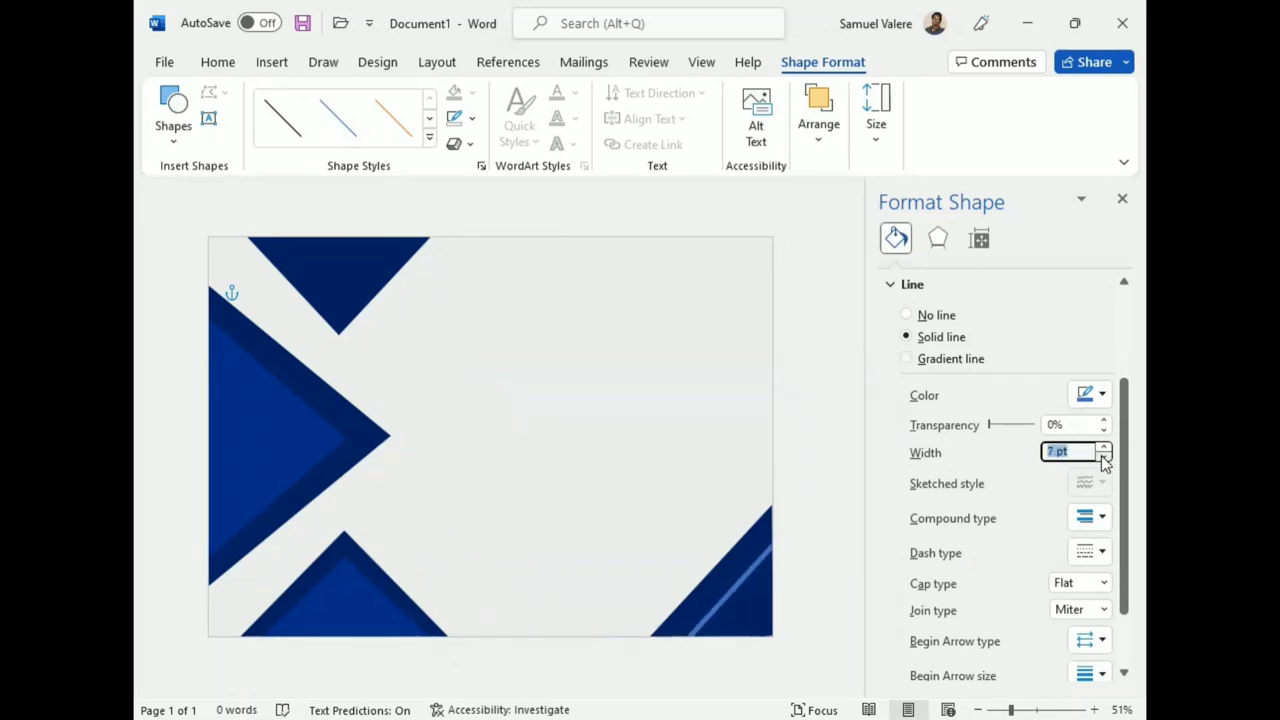
# Make the line a gradient line with middle stops removed and a light orange end stop
pyautogui.click(908, 358)
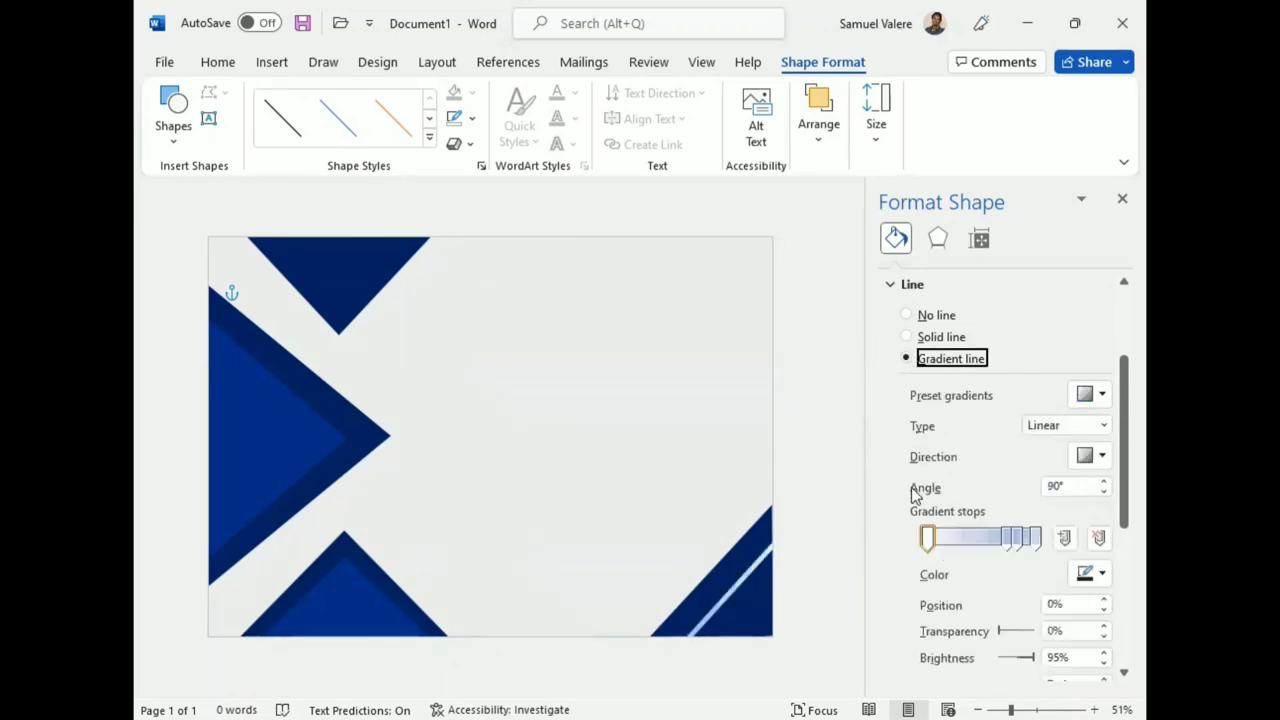
pyautogui.click(1018, 538)
pyautogui.click(1099, 538)
pyautogui.click(1099, 538)
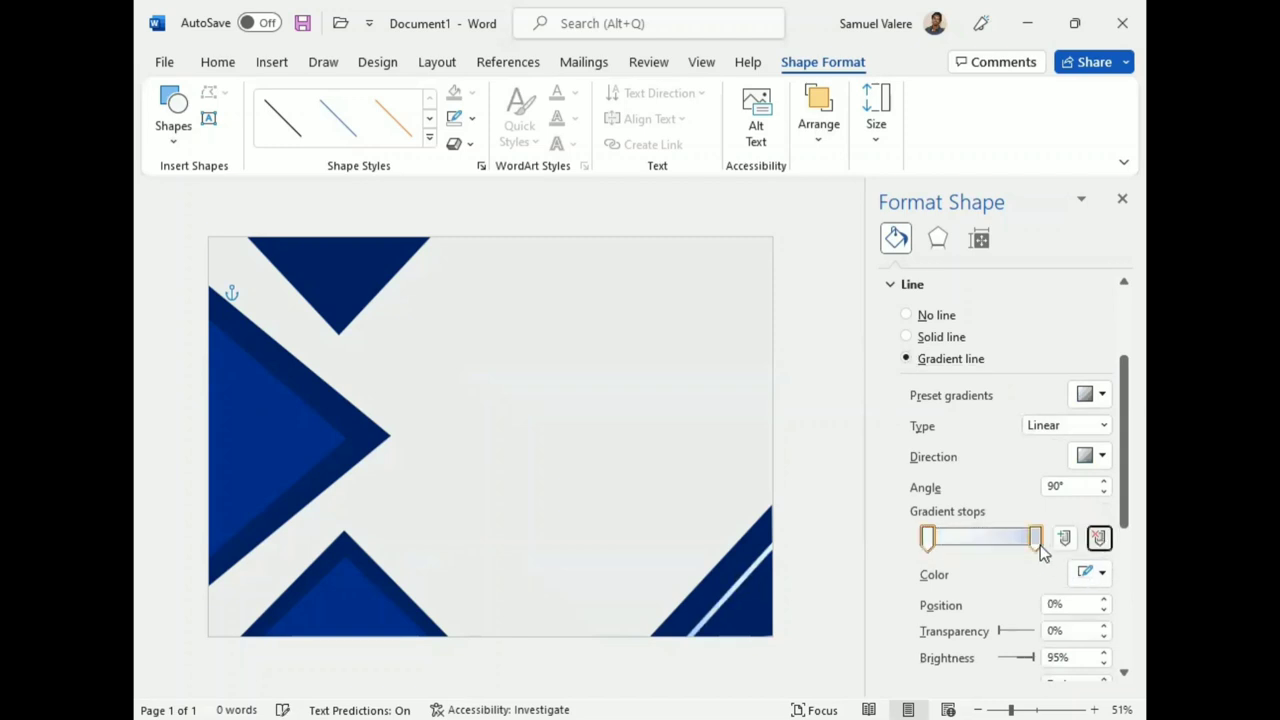
pyautogui.click(1100, 572)
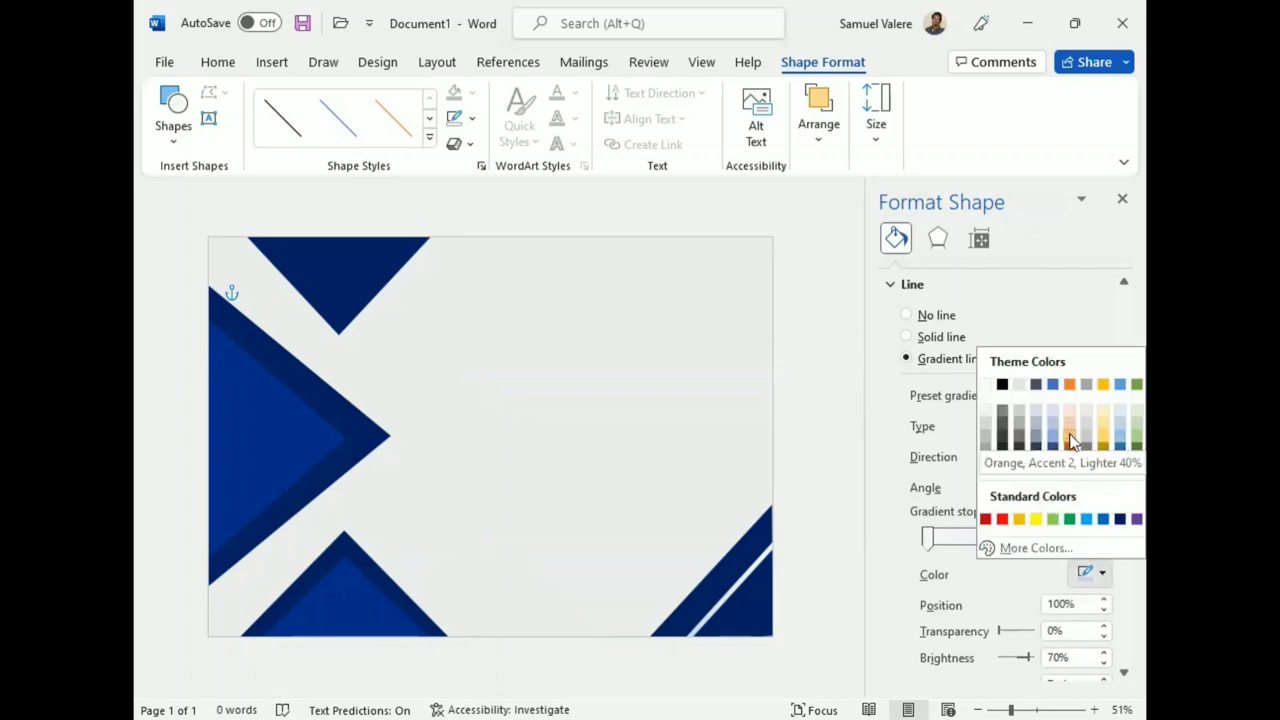
pyautogui.click(1069, 433)
# Tune the gradient, placing the end stop at 88% with 10% brightness, then deselect
pyautogui.click(928, 538)
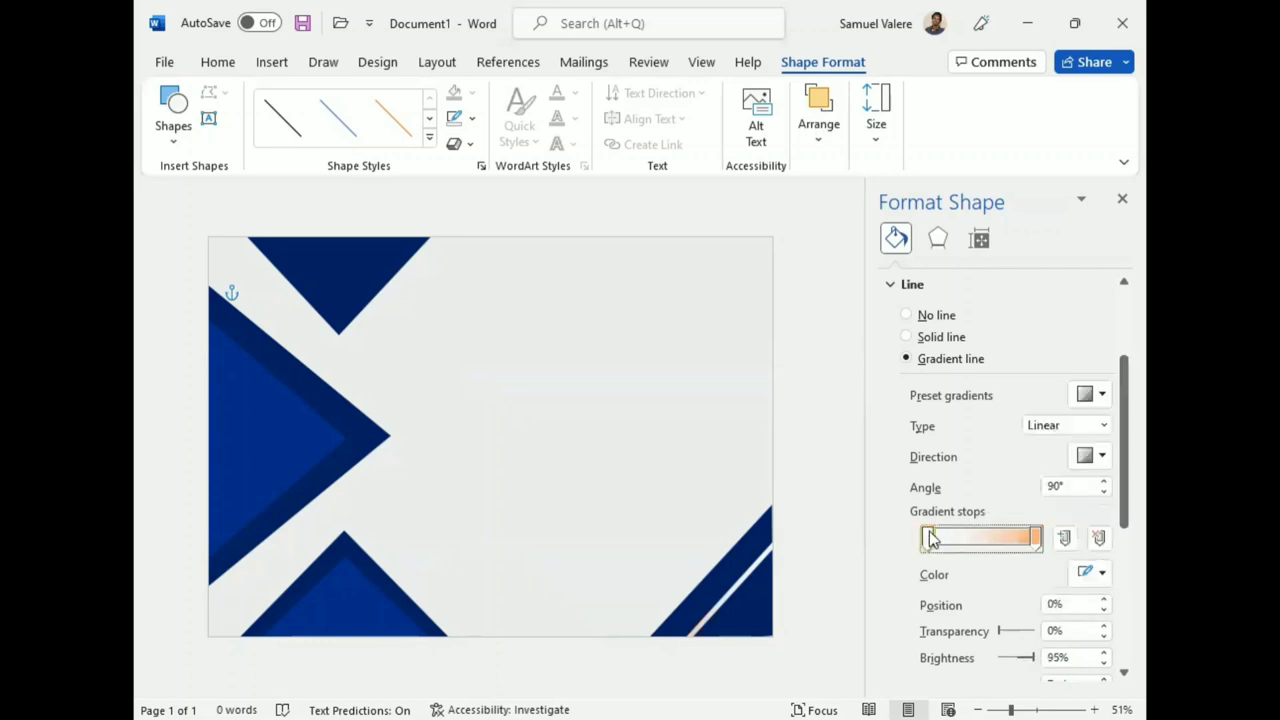
pyautogui.click(1102, 574)
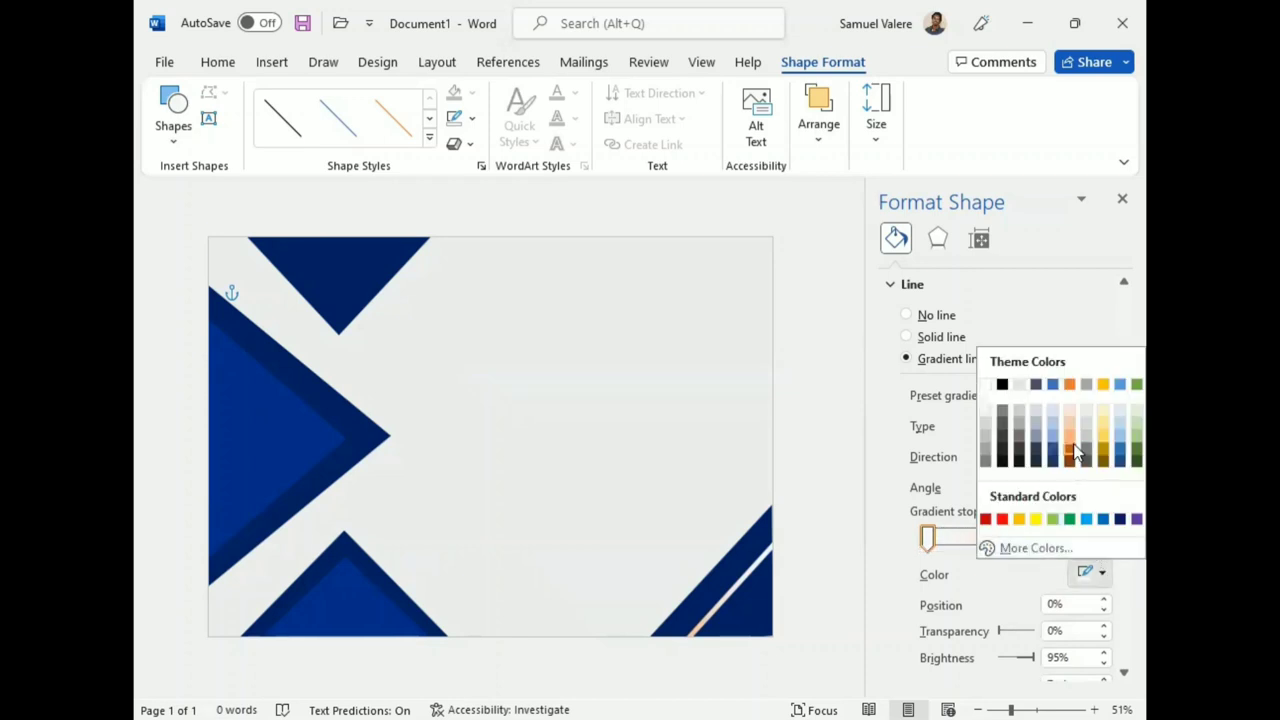
pyautogui.click(1035, 540)
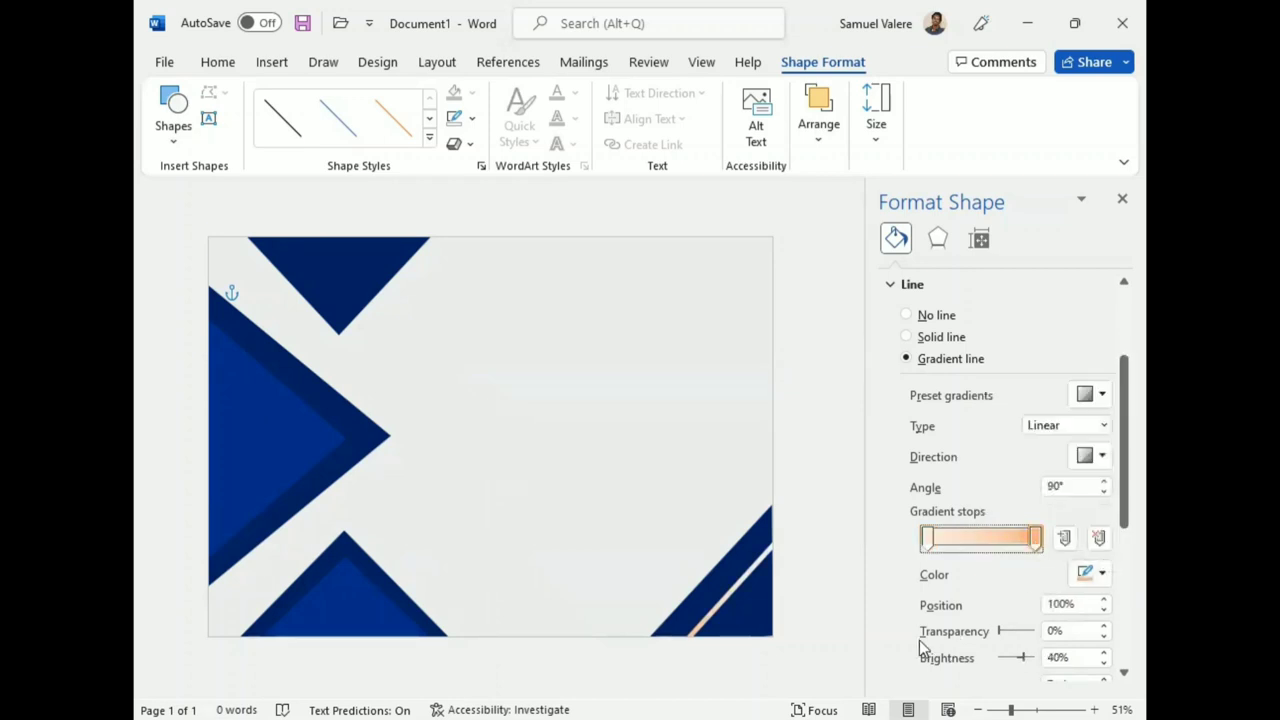
pyautogui.scroll(-3, 900, 630)
pyautogui.click(1104, 519)
pyautogui.write('10')
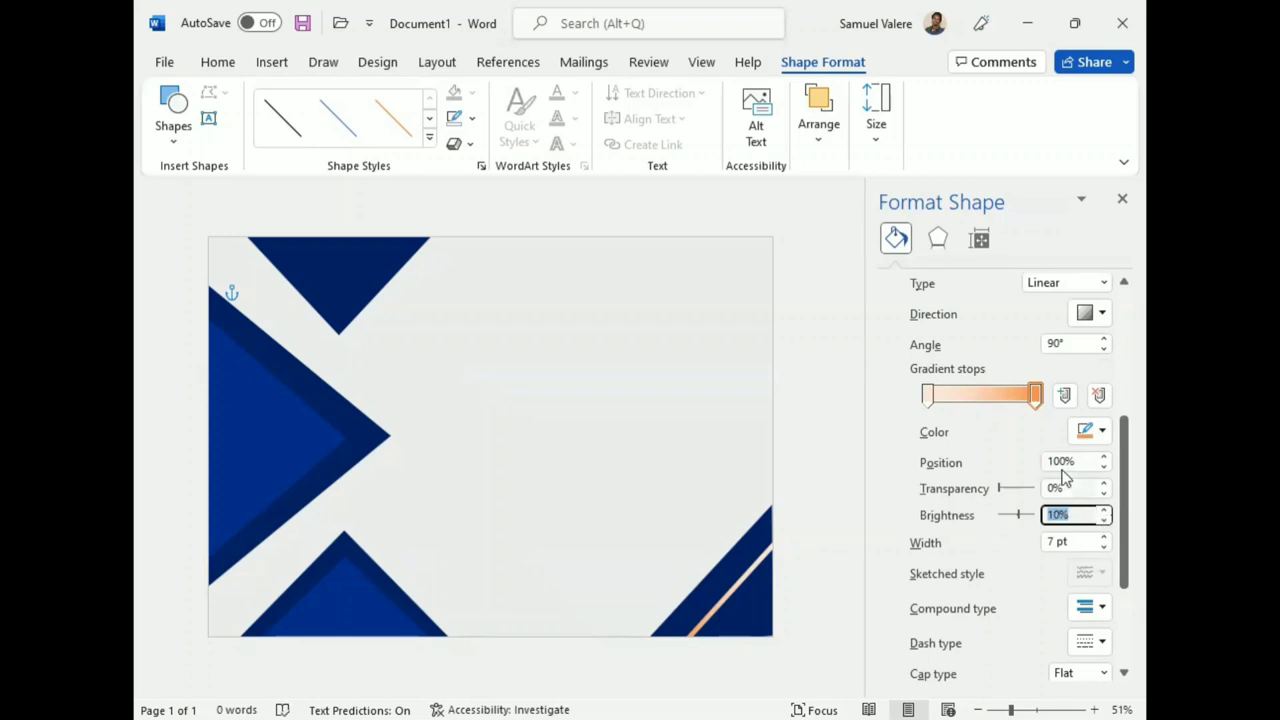
pyautogui.moveTo(1035, 397); pyautogui.dragTo(1023, 404)
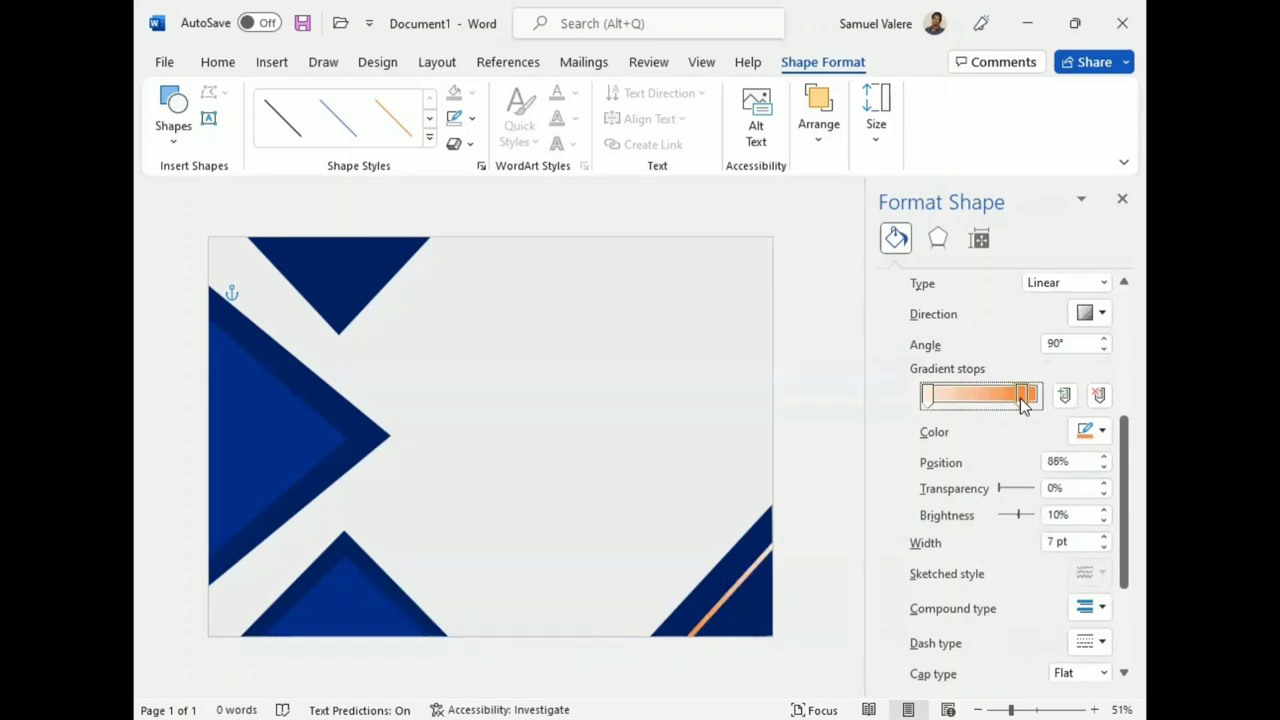
pyautogui.click(724, 602)
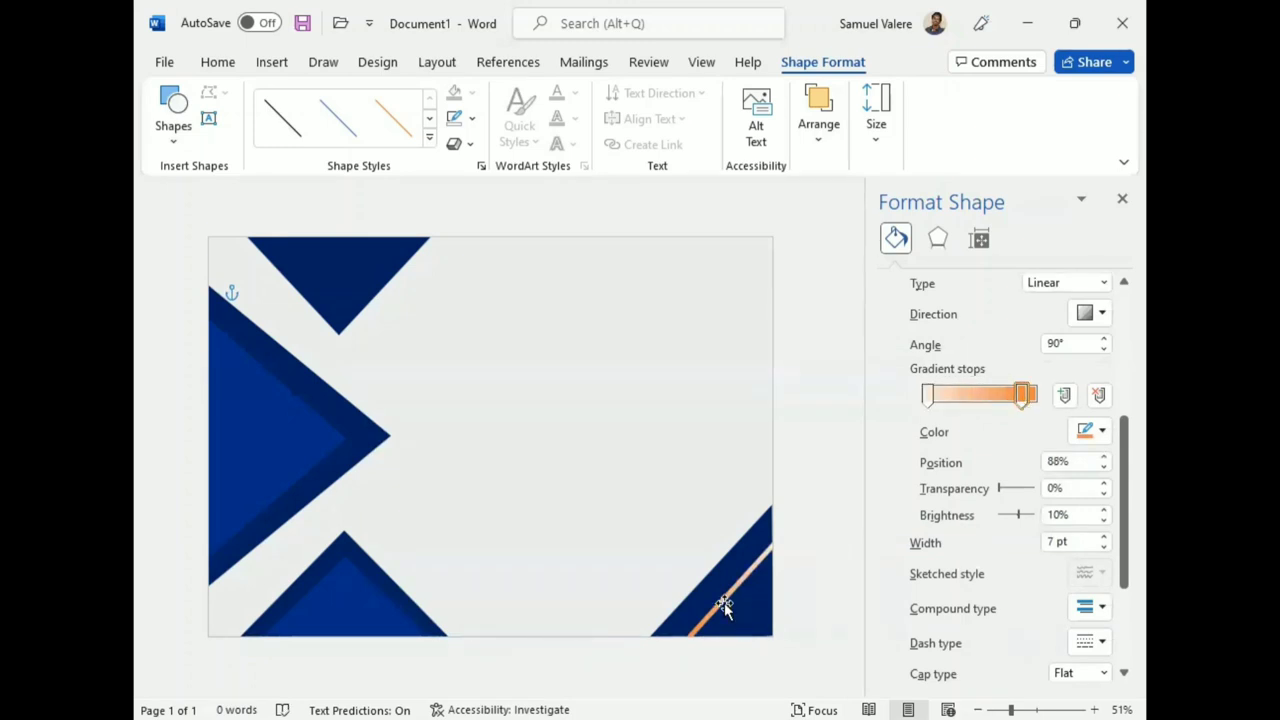
pyautogui.click(820, 434)
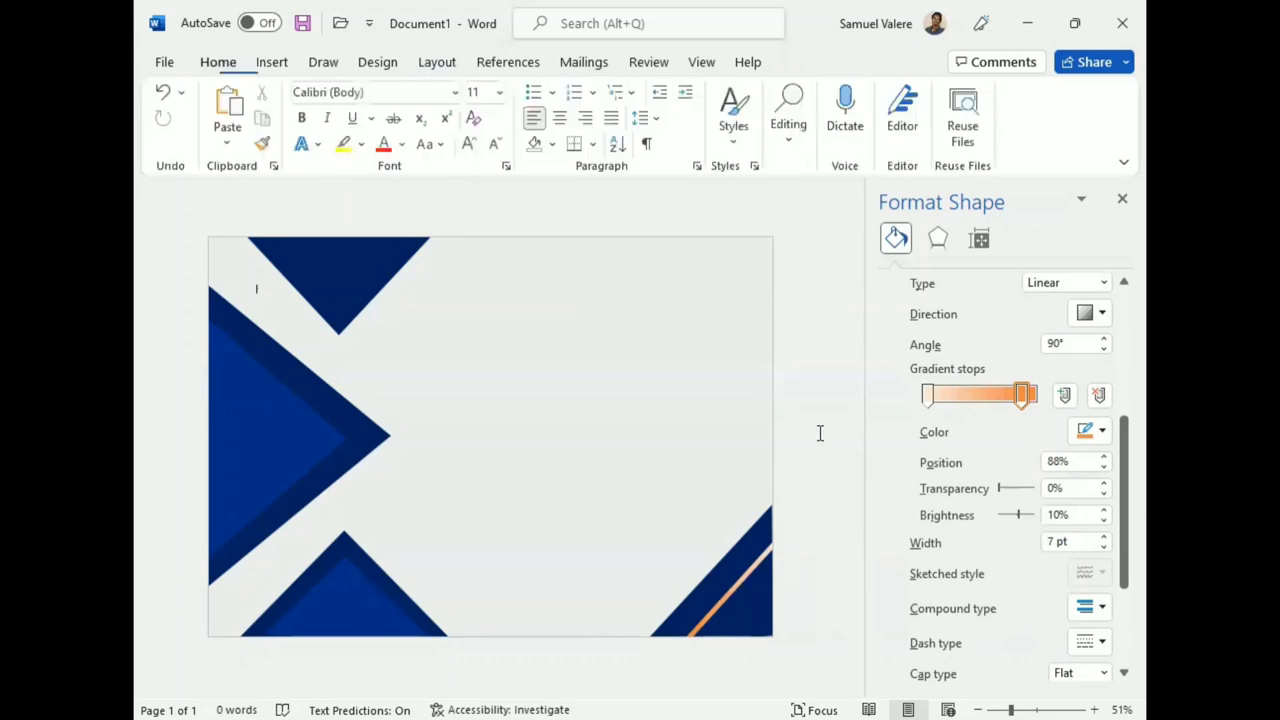
# Copy the orange corner line and angle it across the lower-left triangles to the page bottom
pyautogui.click(1122, 199)
pyautogui.click(857, 610)
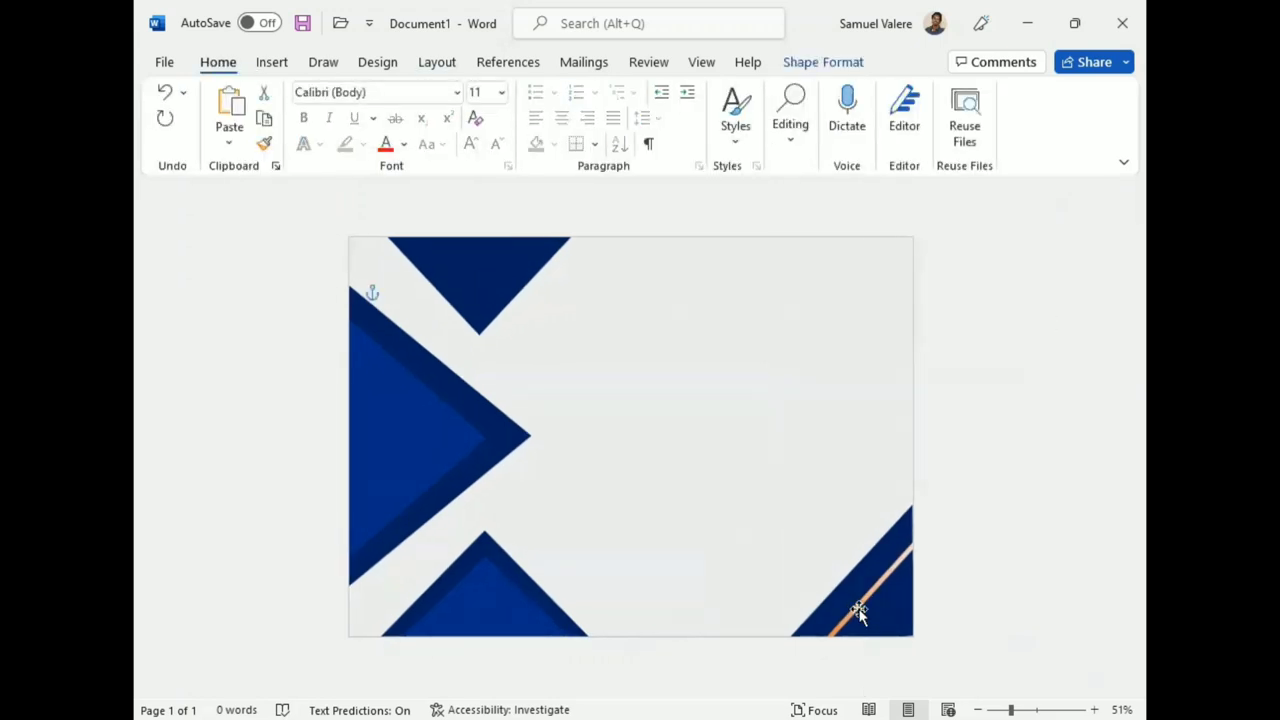
pyautogui.moveTo(858, 612)
pyautogui.mouseDown()
pyautogui.moveTo(865, 622)
pyautogui.moveTo(643, 477)
pyautogui.moveTo(701, 386)
pyautogui.mouseUp()
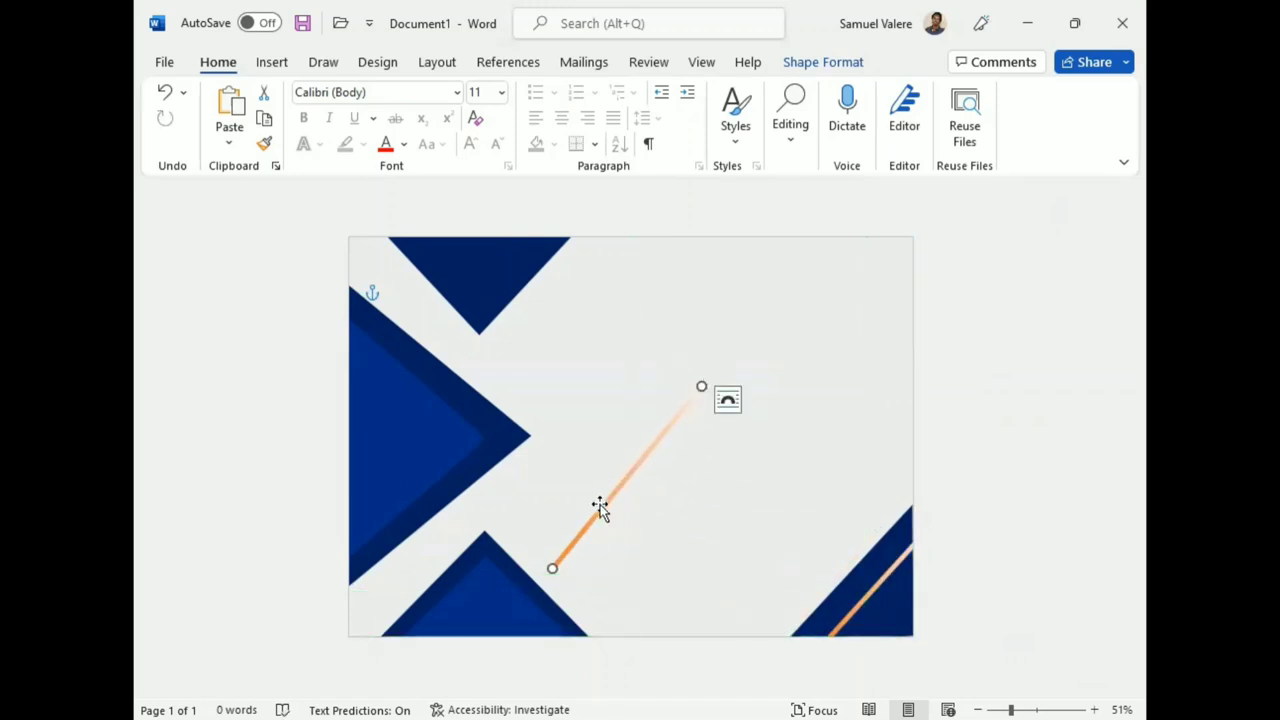
pyautogui.moveTo(600, 509); pyautogui.dragTo(554, 537)
pyautogui.moveTo(651, 400)
pyautogui.mouseDown()
pyautogui.moveTo(449, 360)
pyautogui.moveTo(329, 447)
pyautogui.mouseUp()
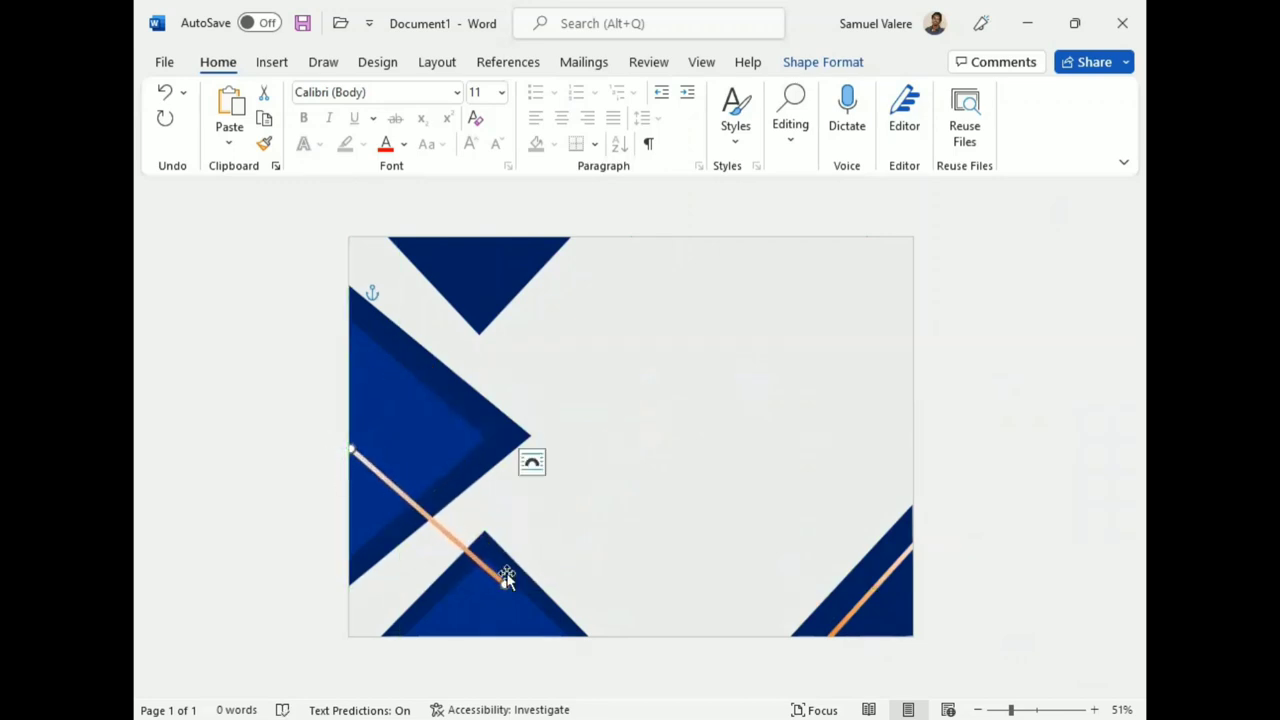
pyautogui.moveTo(505, 584)
pyautogui.mouseDown()
pyautogui.moveTo(520, 647)
pyautogui.moveTo(540, 643)
pyautogui.mouseUp()
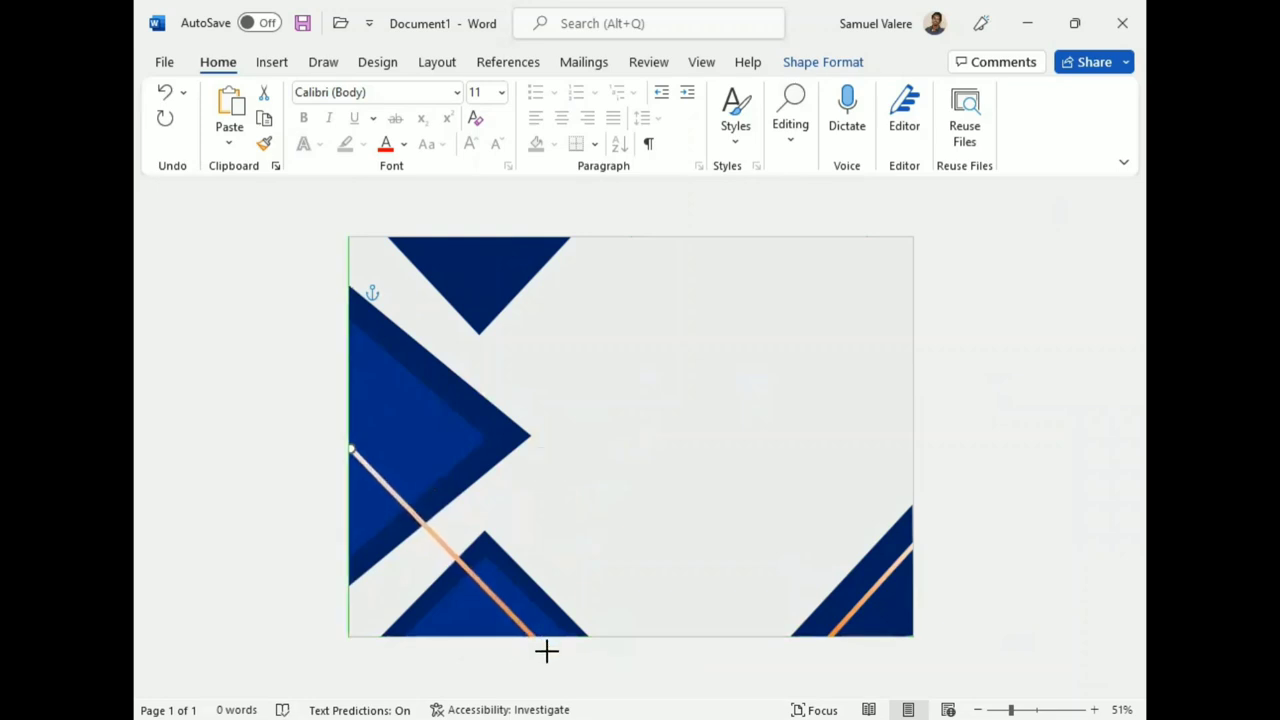
# Add a parallel copy of the lower-left orange stripe
pyautogui.click(546, 650)
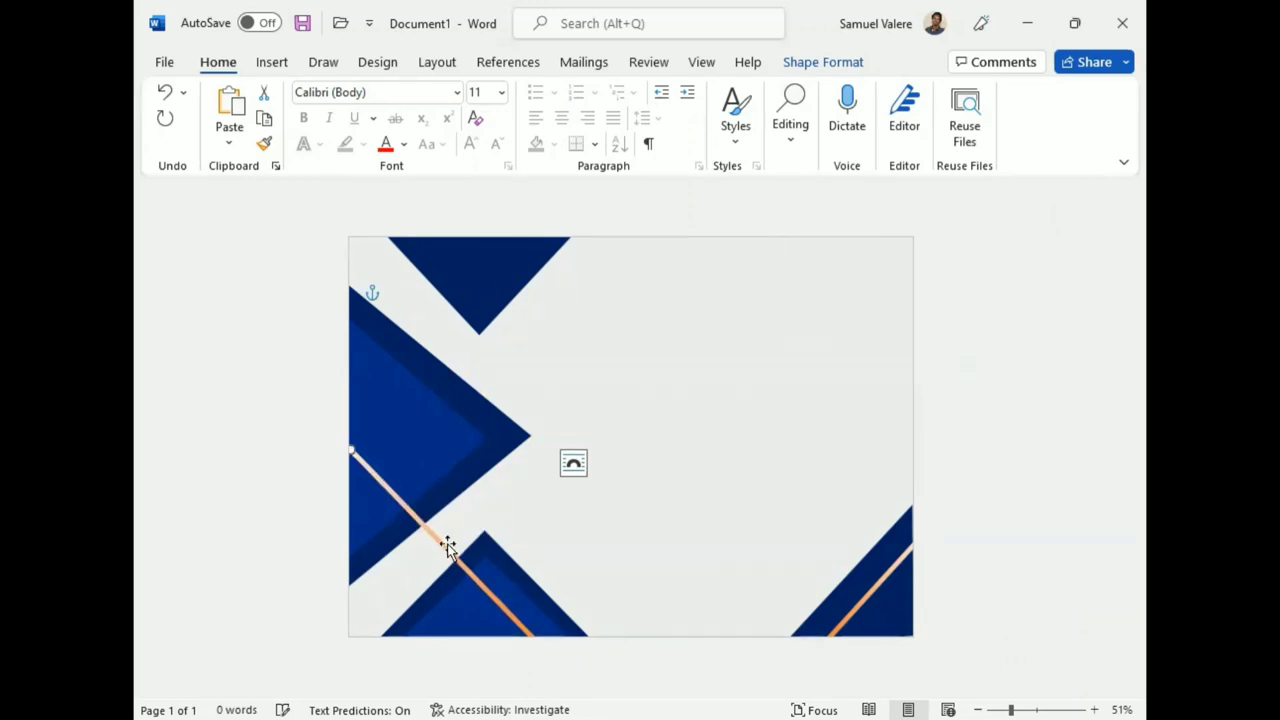
pyautogui.moveTo(450, 552); pyautogui.dragTo(417, 559)
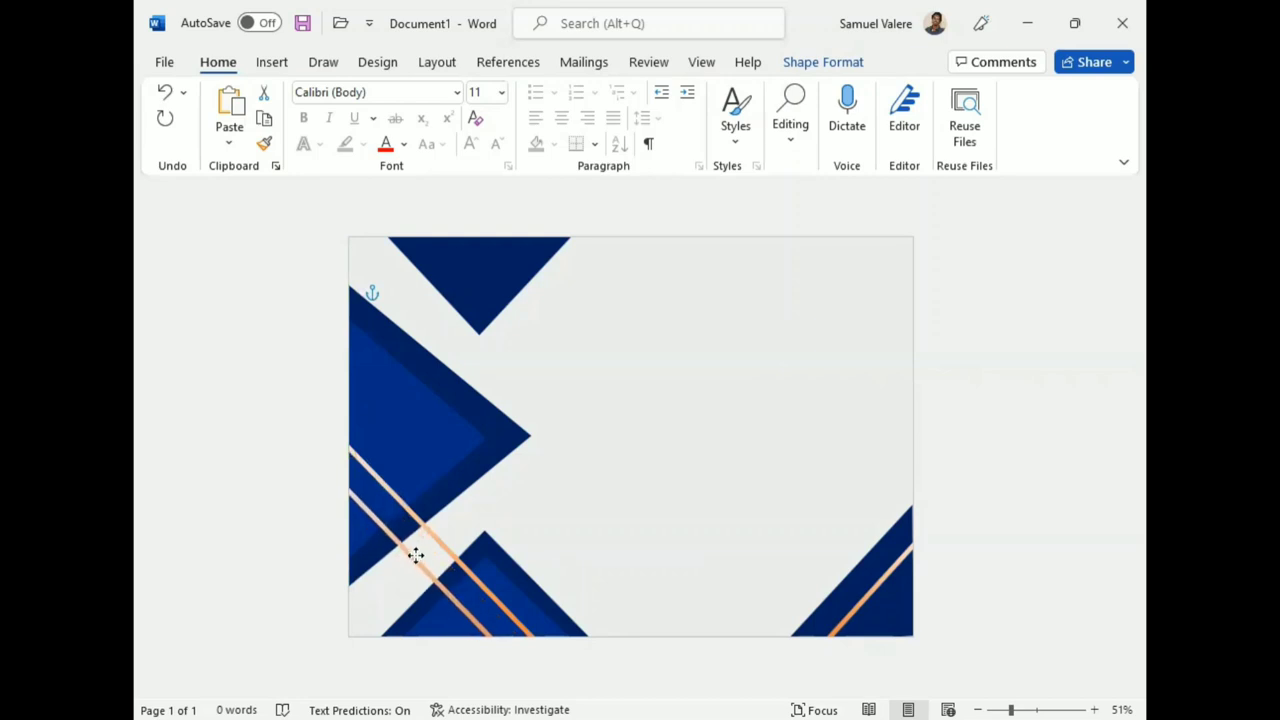
pyautogui.click(812, 63)
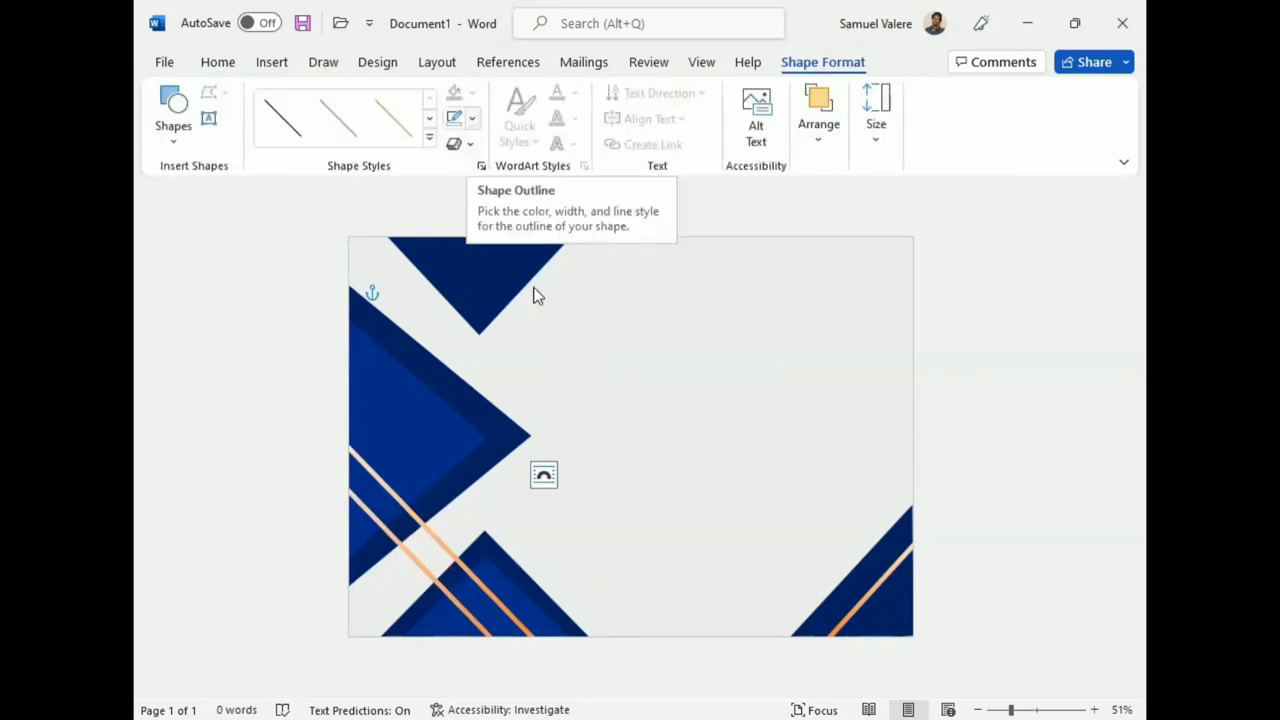
# Set the selected lower-left stripe's line width to 25 pt in the Format Shape pane
pyautogui.click(472, 118)
pyautogui.click(703, 640)
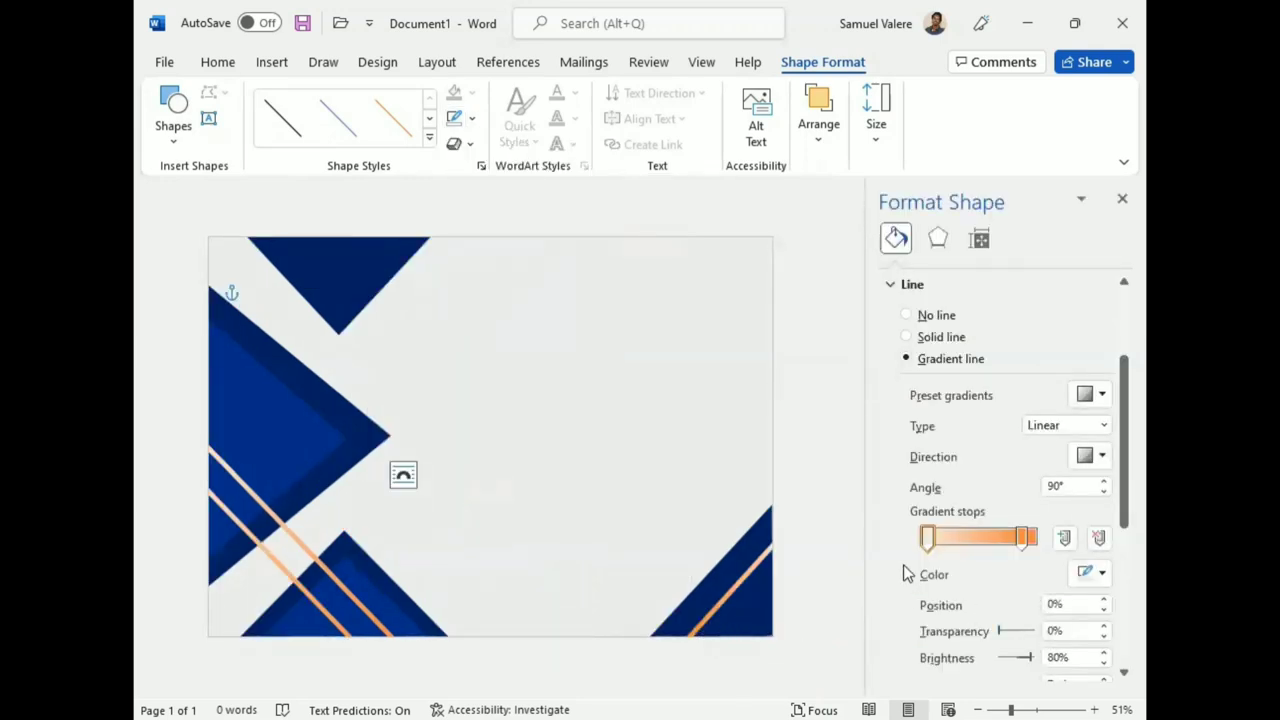
pyautogui.scroll(-2, 886, 522)
pyautogui.scroll(-1, 883, 519)
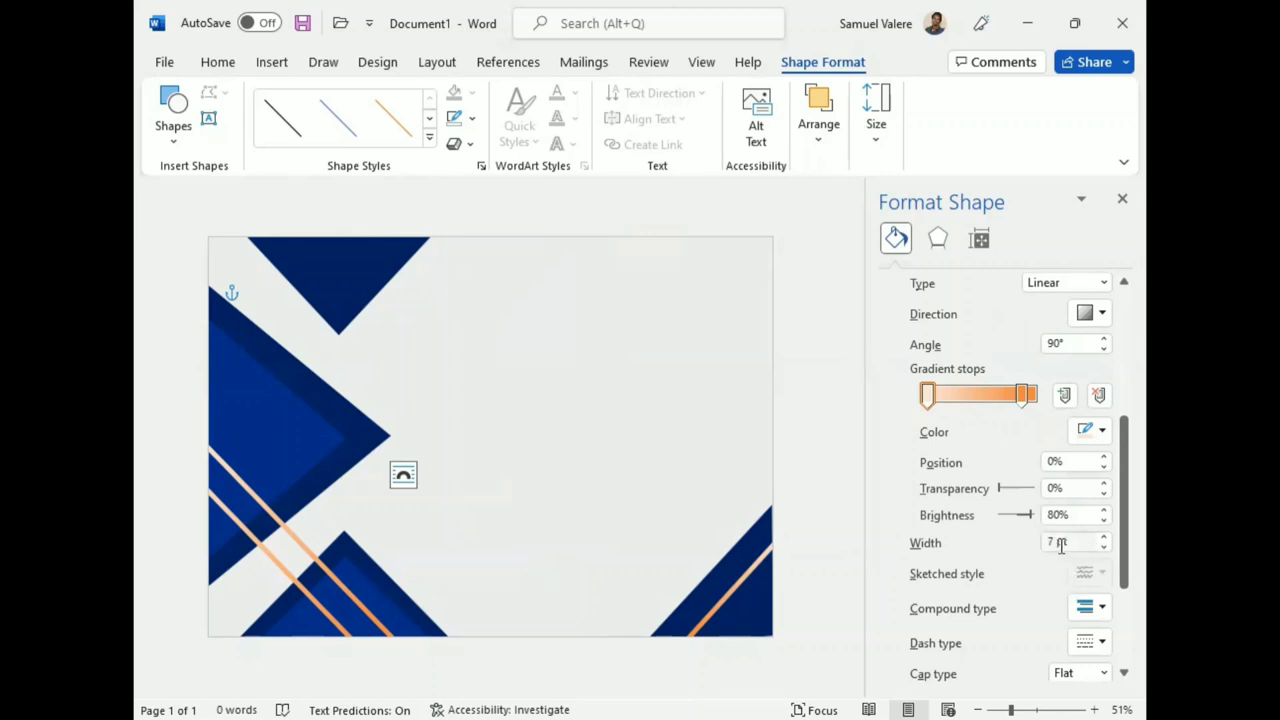
pyautogui.doubleClick(1048, 542)
pyautogui.write('25')
pyautogui.press('Return')
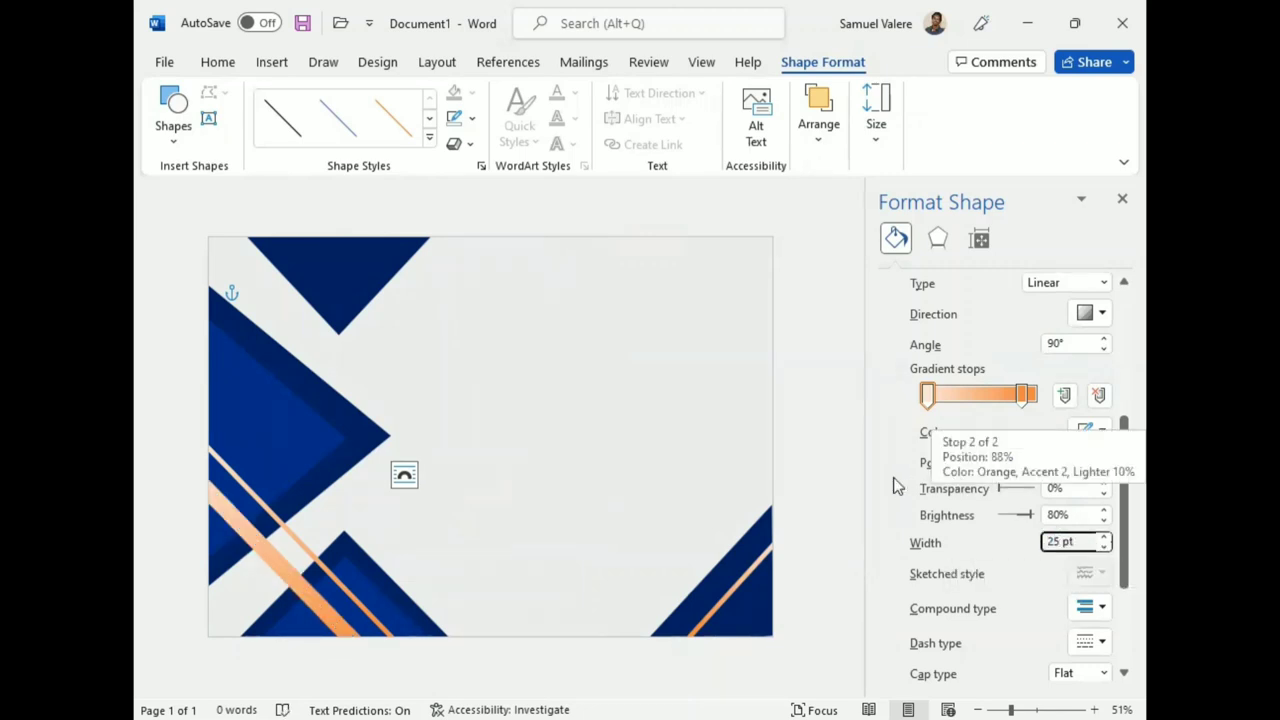
pyautogui.click(938, 236)
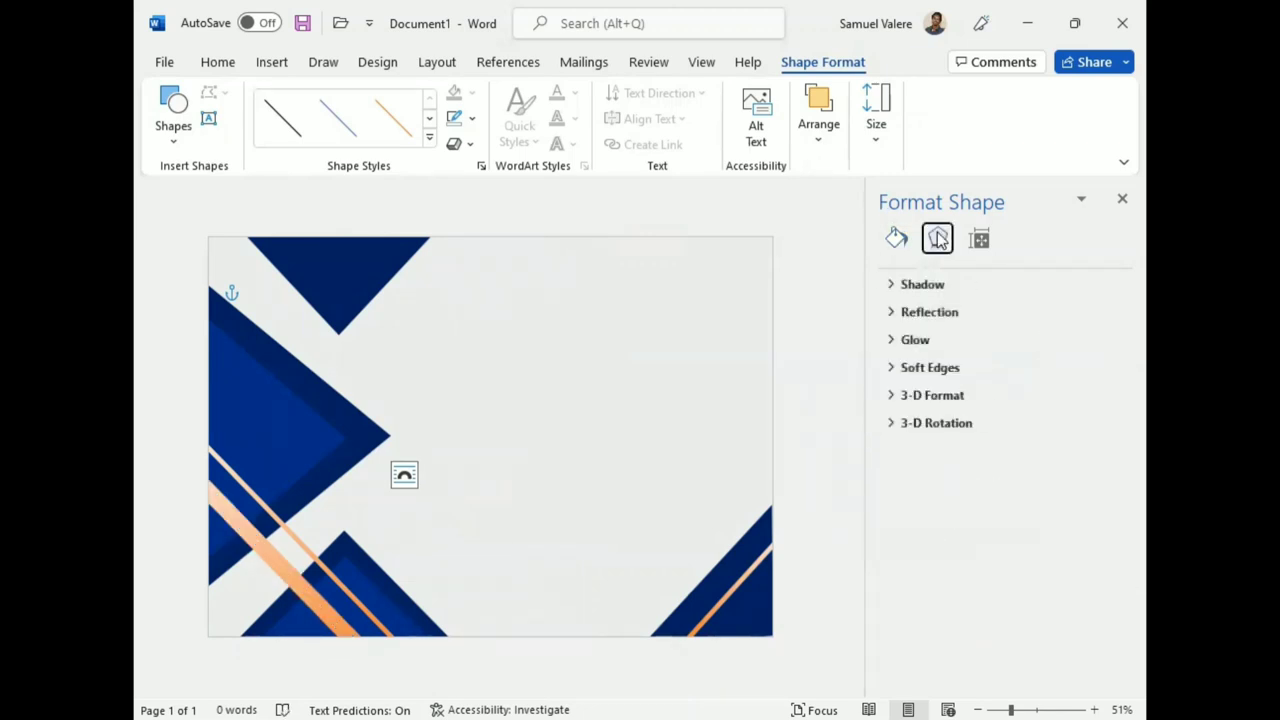
# Give the thick orange stripe a rounded top bevel, 38.5 pt wide and 8.5 pt high
pyautogui.click(940, 396)
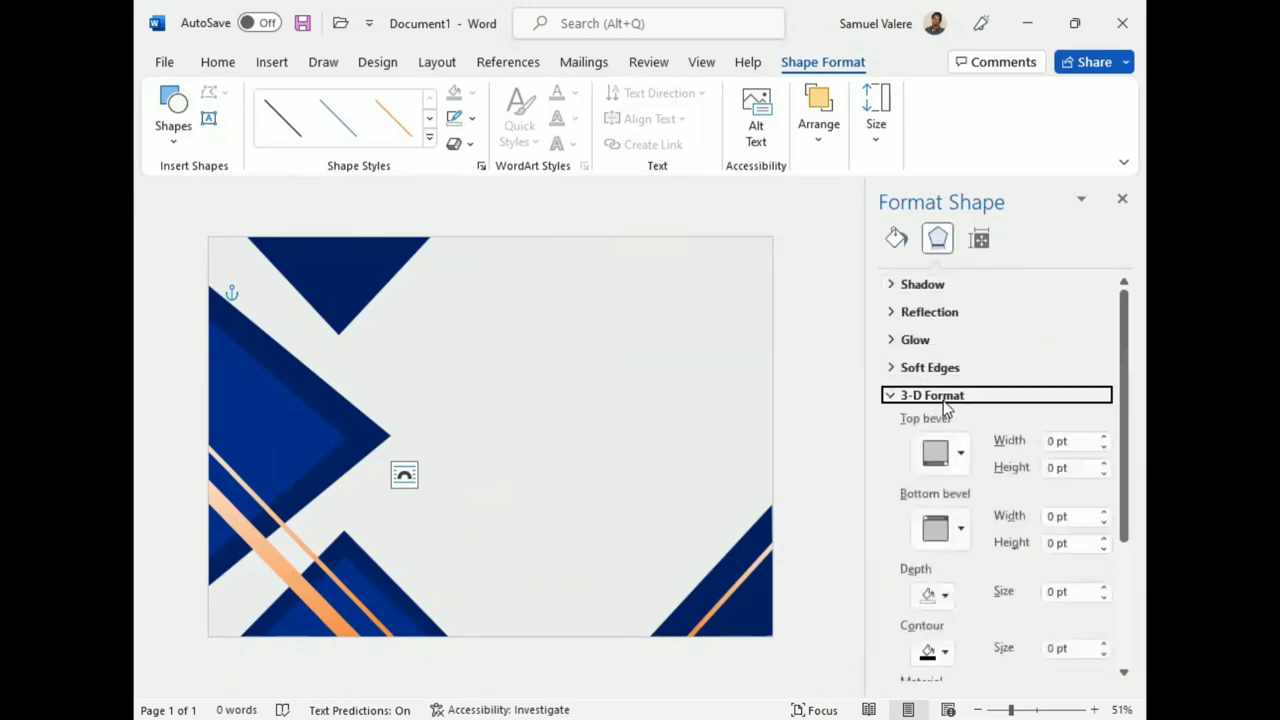
pyautogui.doubleClick(1052, 442)
pyautogui.write('38.5')
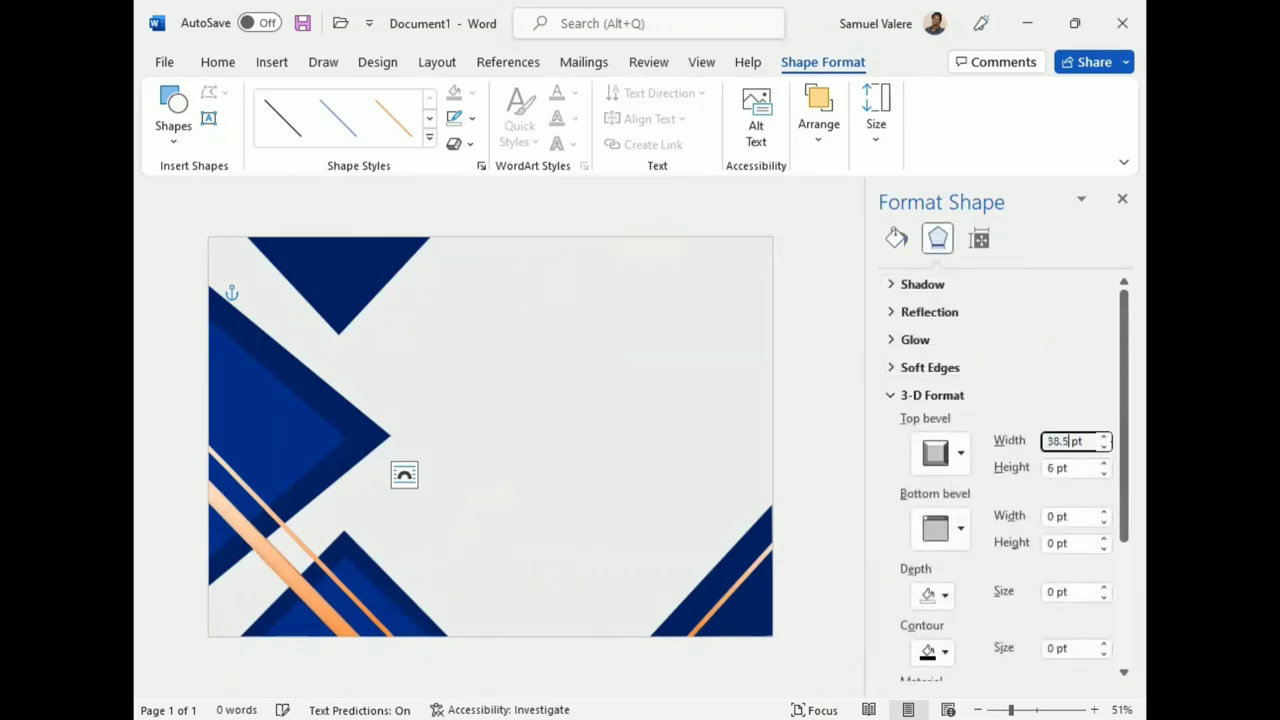
pyautogui.click(1053, 467)
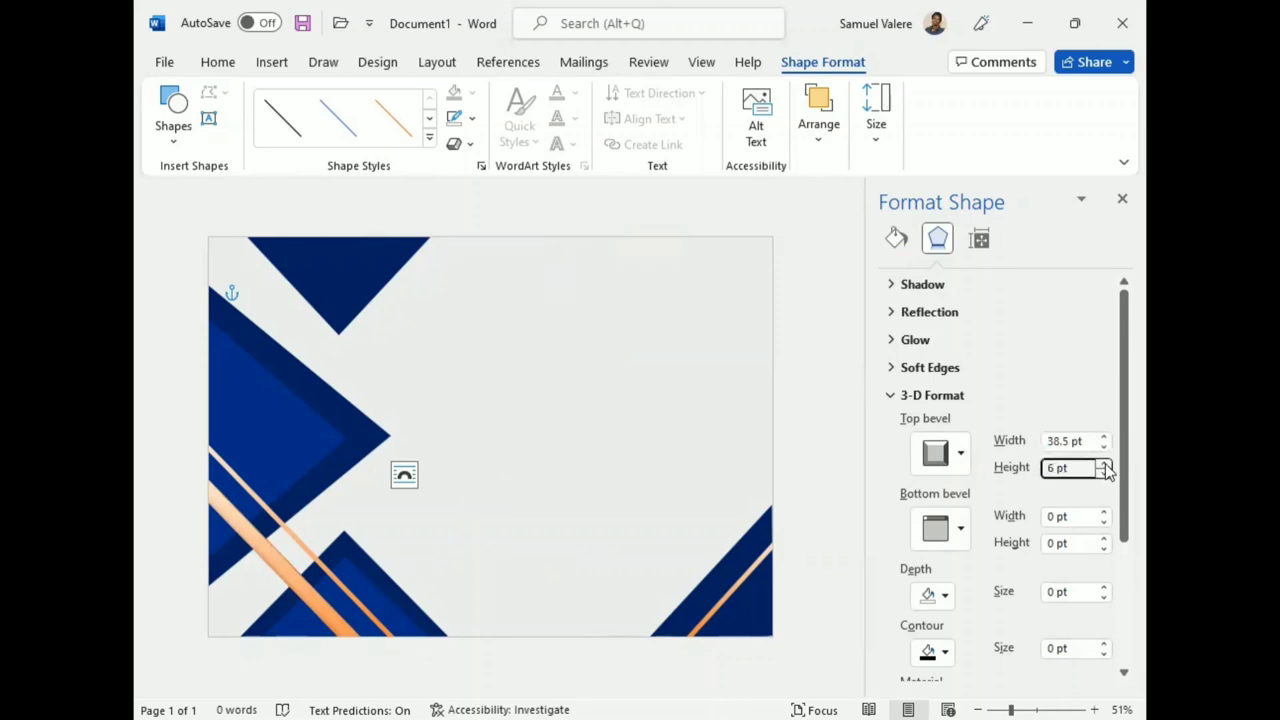
pyautogui.click(1104, 464)
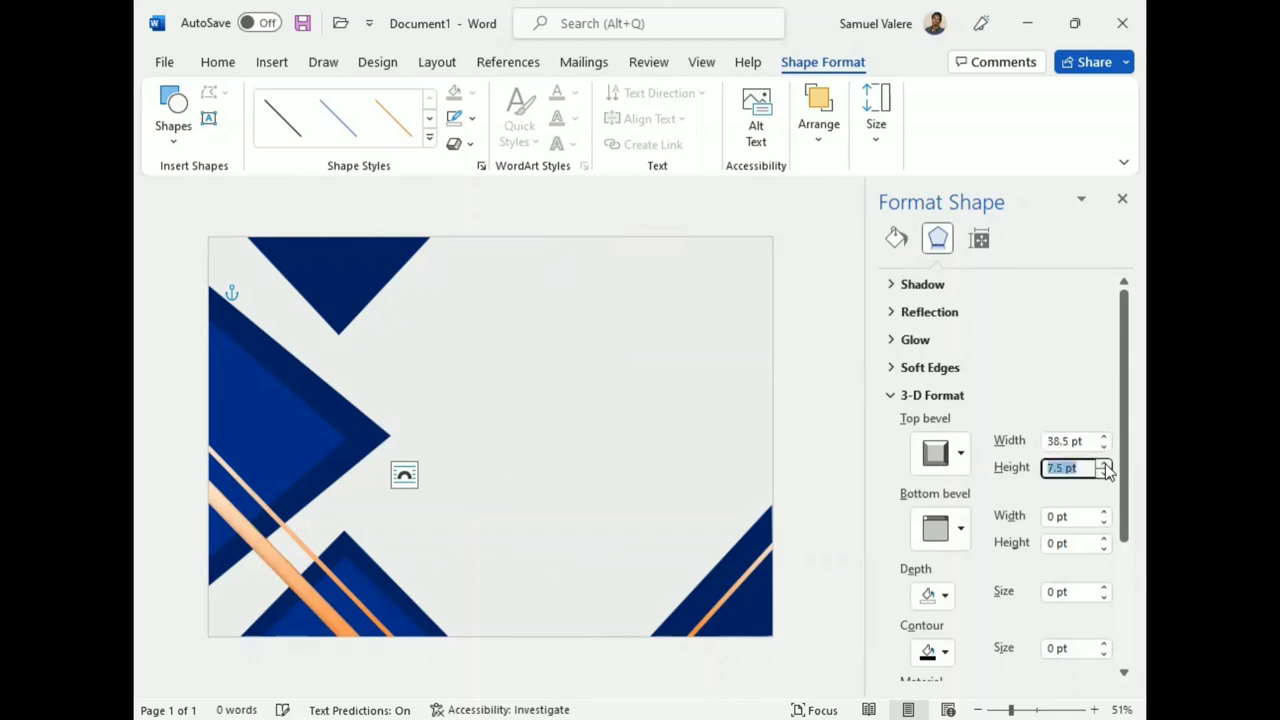
pyautogui.click(958, 452)
pyautogui.click(1106, 296)
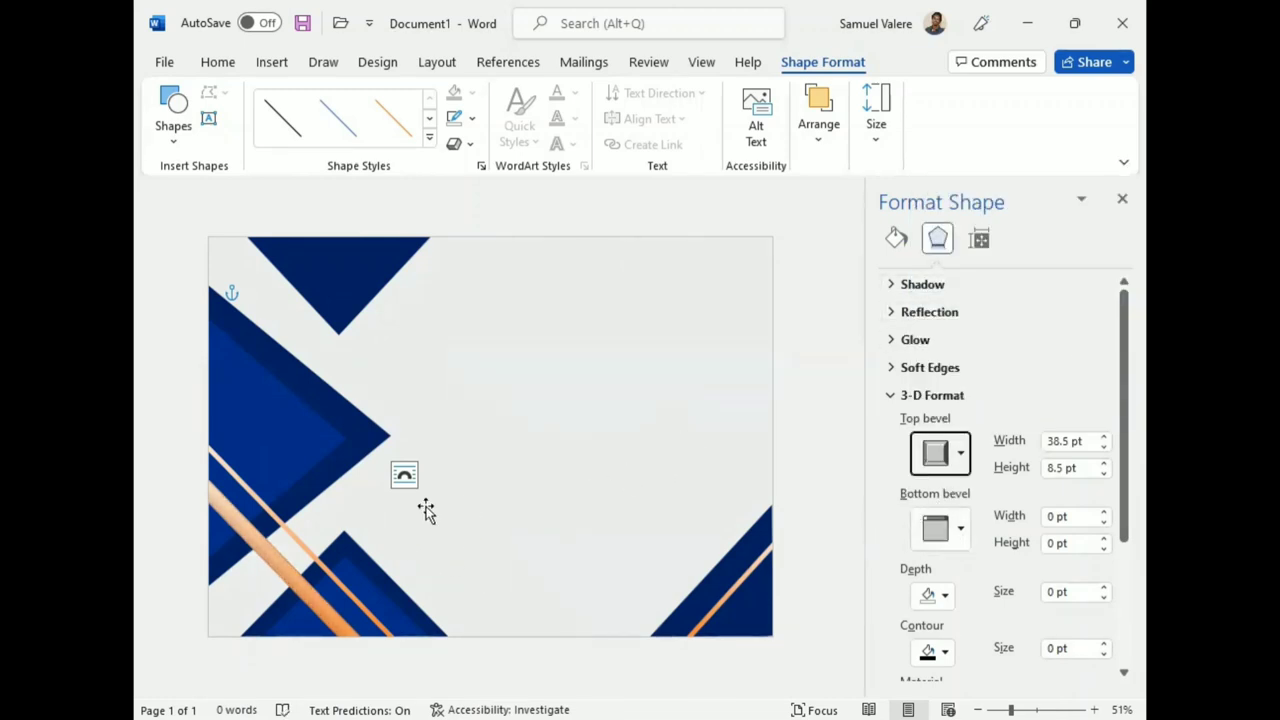
# Nudge the thin orange stripe slightly downward
pyautogui.hotkey('ctrl', 'z')
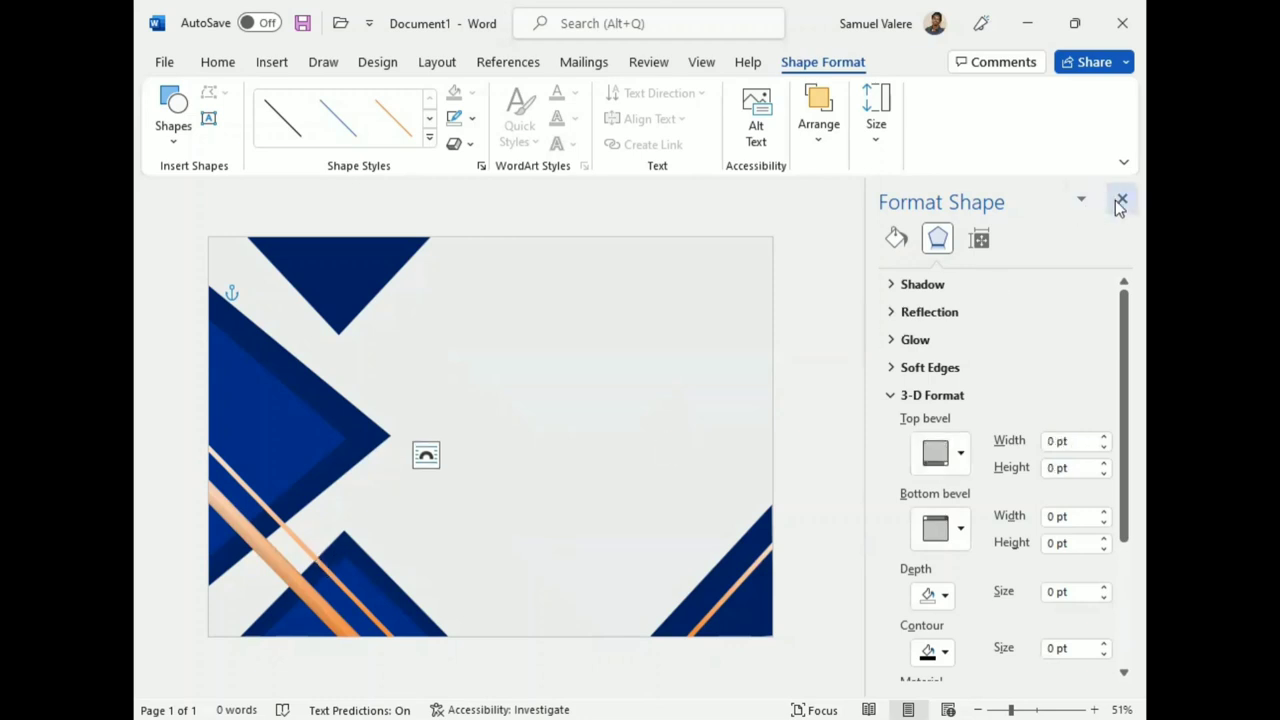
pyautogui.click(1122, 199)
pyautogui.press('Down')
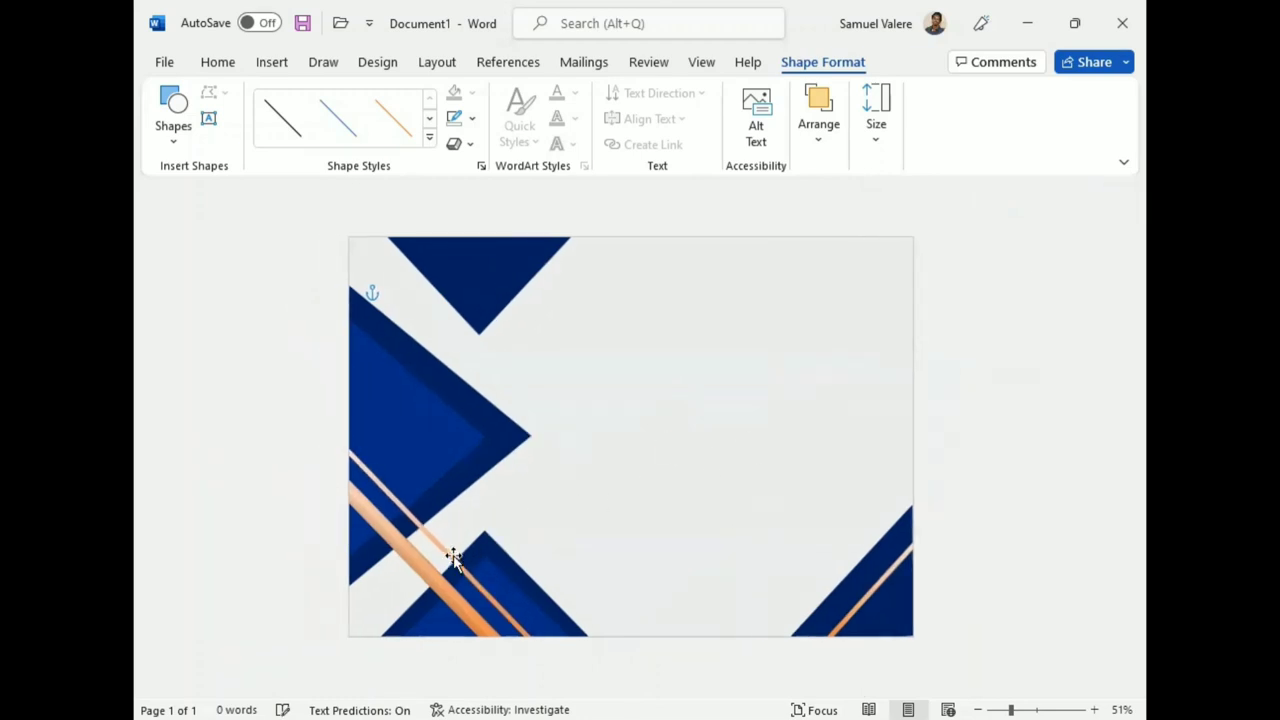
pyautogui.press('Down')
pyautogui.press('Down')
pyautogui.press('Down')
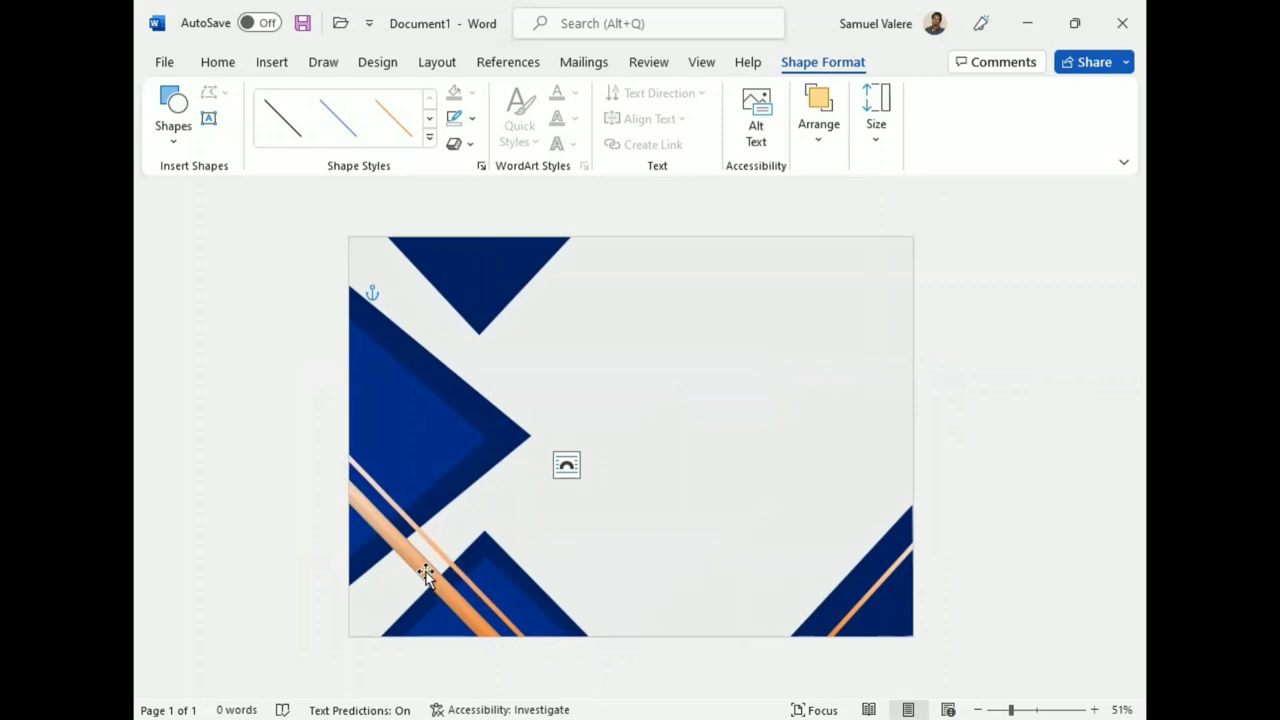
pyautogui.press('Down')
# Nudge the orange stripes down-left, then group them together
pyautogui.press('Down')
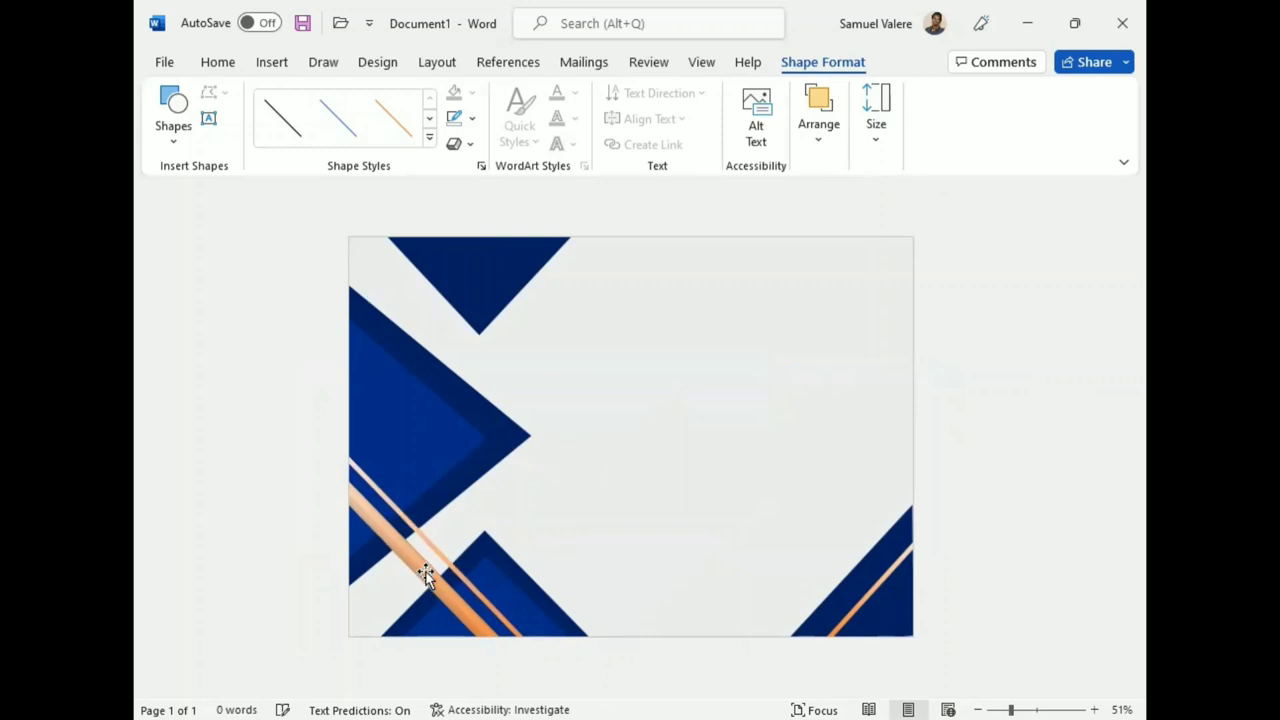
pyautogui.press('Down')
pyautogui.press('Down')
pyautogui.press('Down')
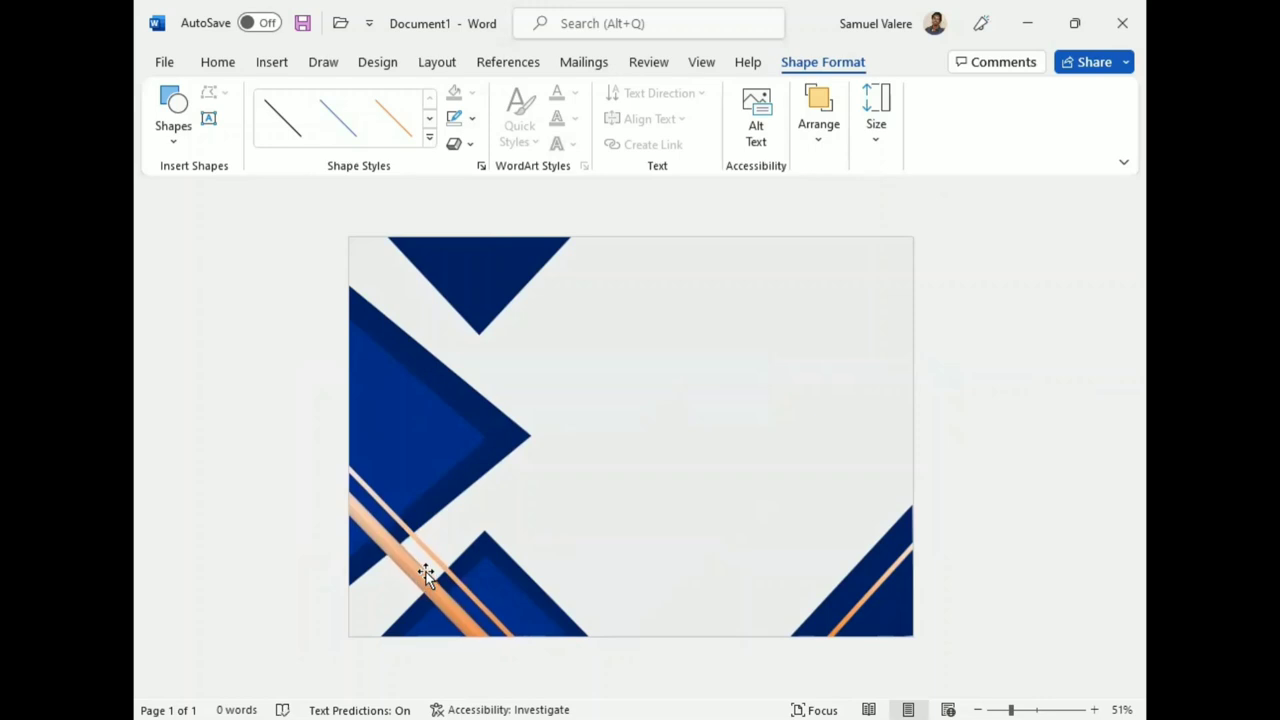
pyautogui.press('Down')
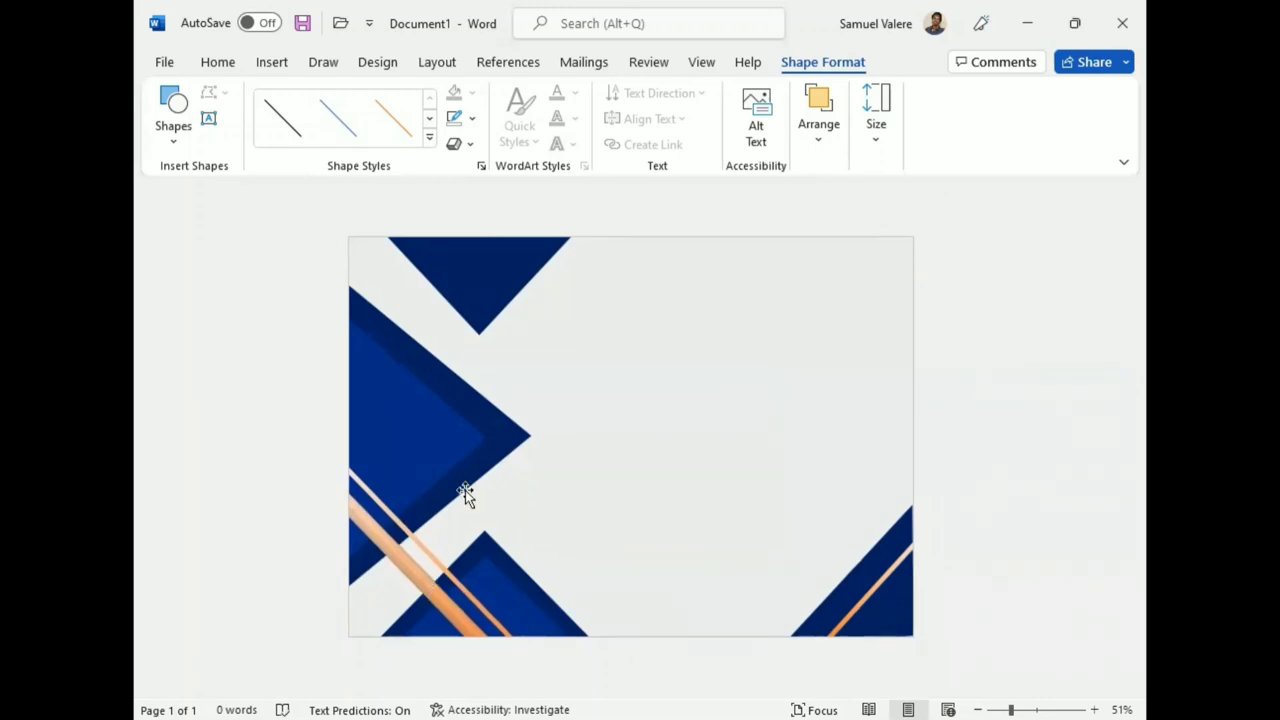
pyautogui.click(820, 140)
pyautogui.click(1117, 214)
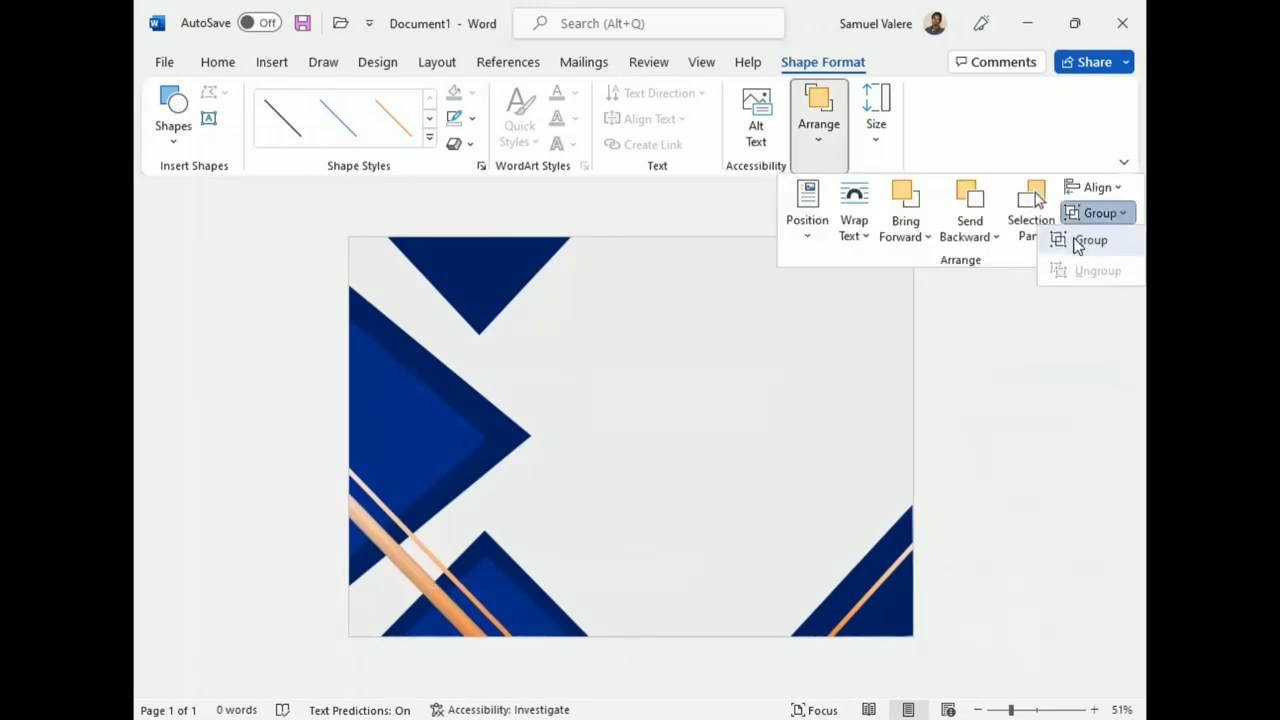
pyautogui.click(1094, 241)
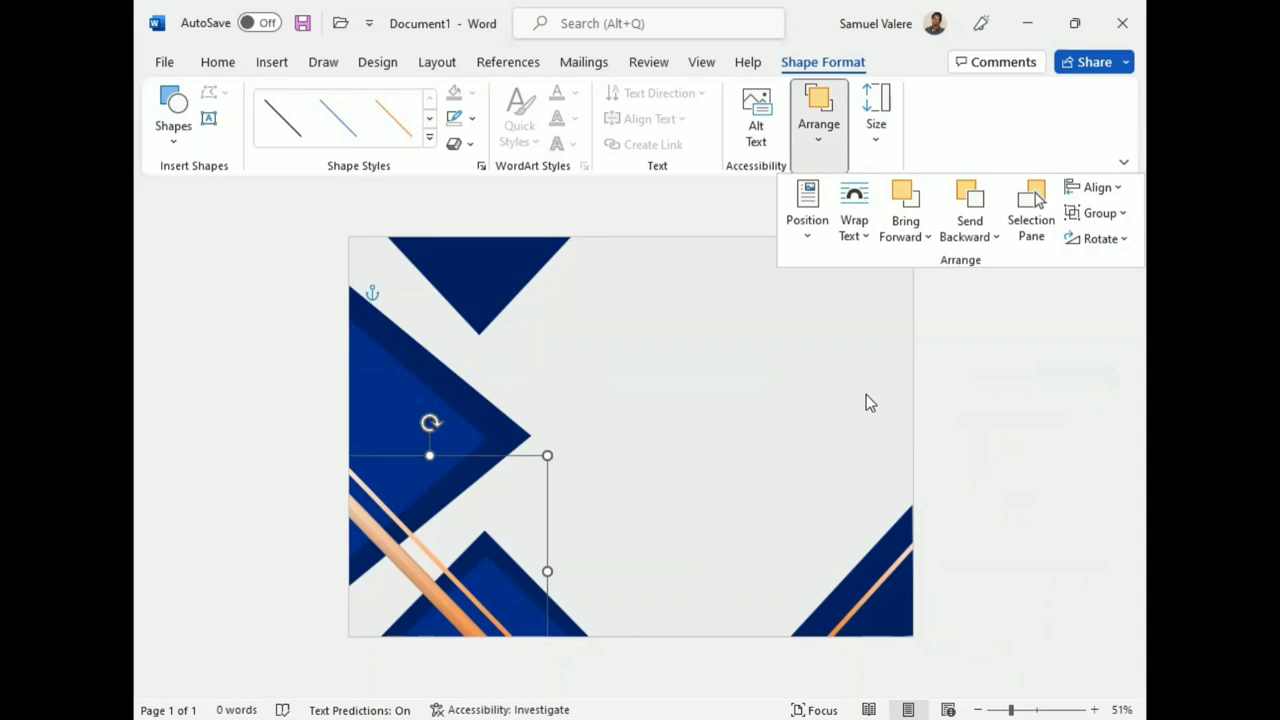
pyautogui.click(1033, 402)
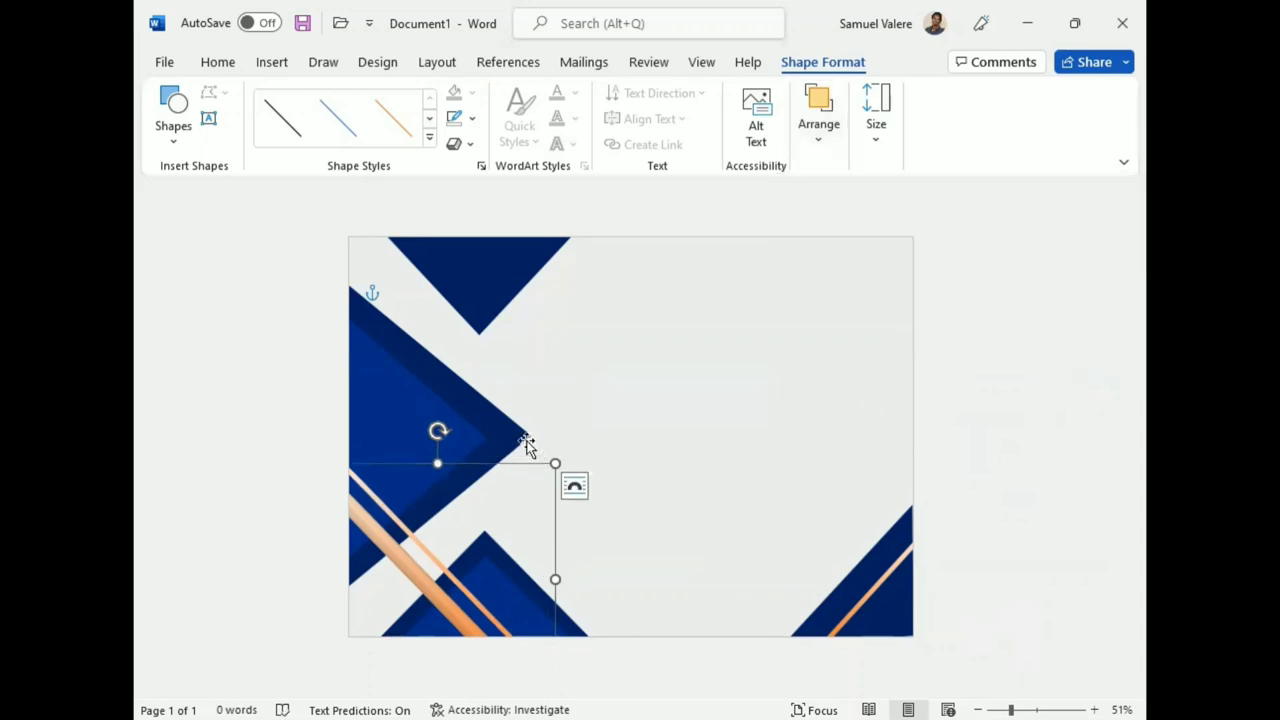
# Place a rotated copy of the stripe group diagonally over the top-left blue triangles
pyautogui.moveTo(420, 580); pyautogui.dragTo(458, 367)
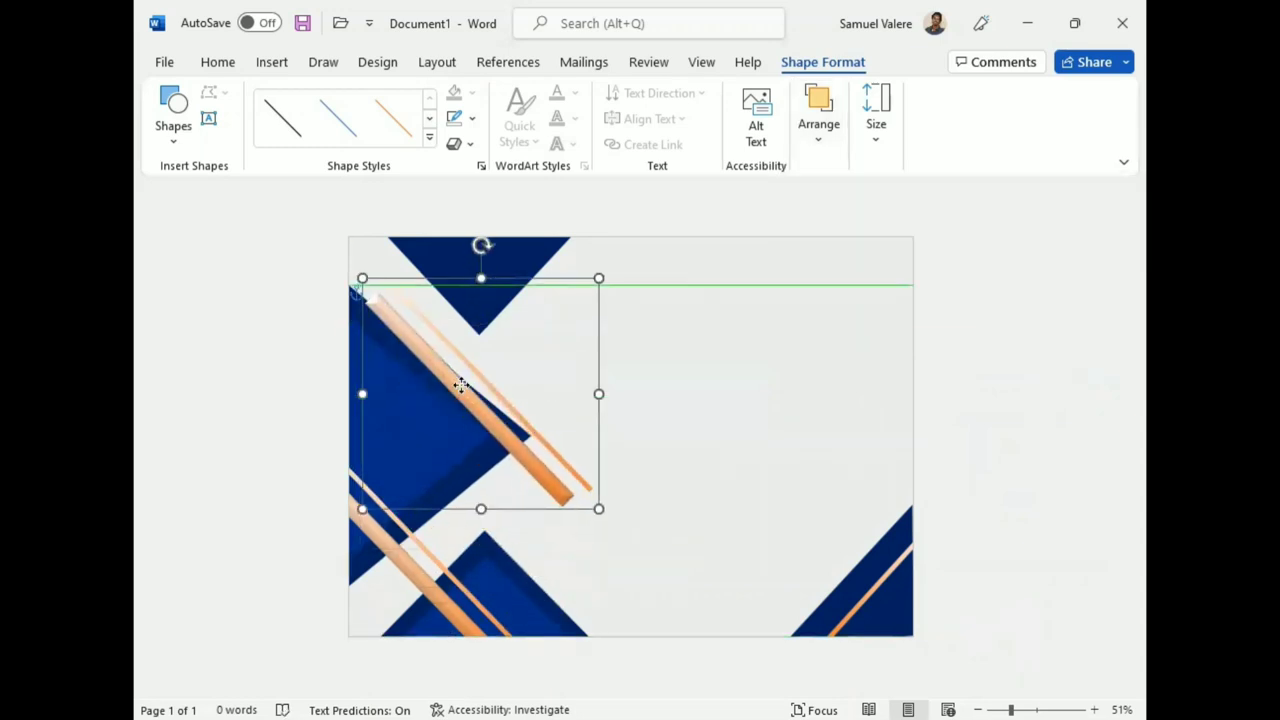
pyautogui.moveTo(482, 247)
pyautogui.mouseDown()
pyautogui.moveTo(638, 351)
pyautogui.moveTo(657, 386)
pyautogui.mouseUp()
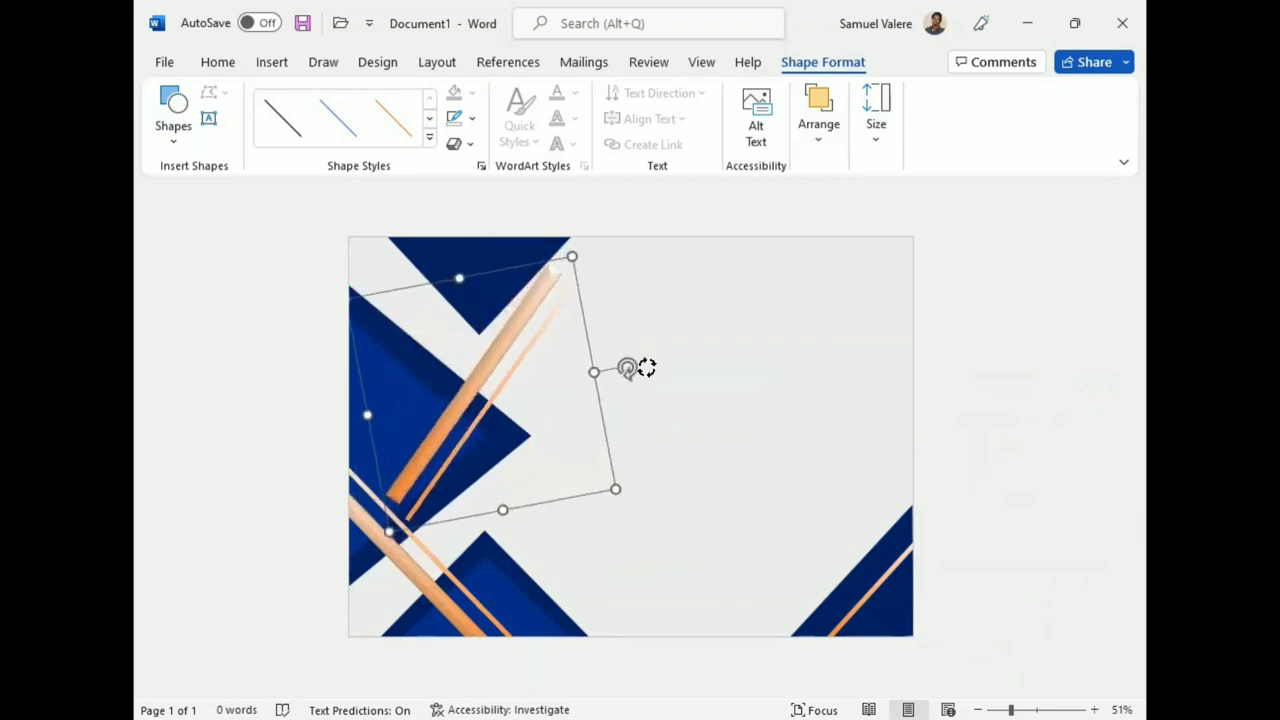
pyautogui.moveTo(477, 374)
pyautogui.mouseDown()
pyautogui.moveTo(437, 300)
pyautogui.moveTo(406, 296)
pyautogui.mouseUp()
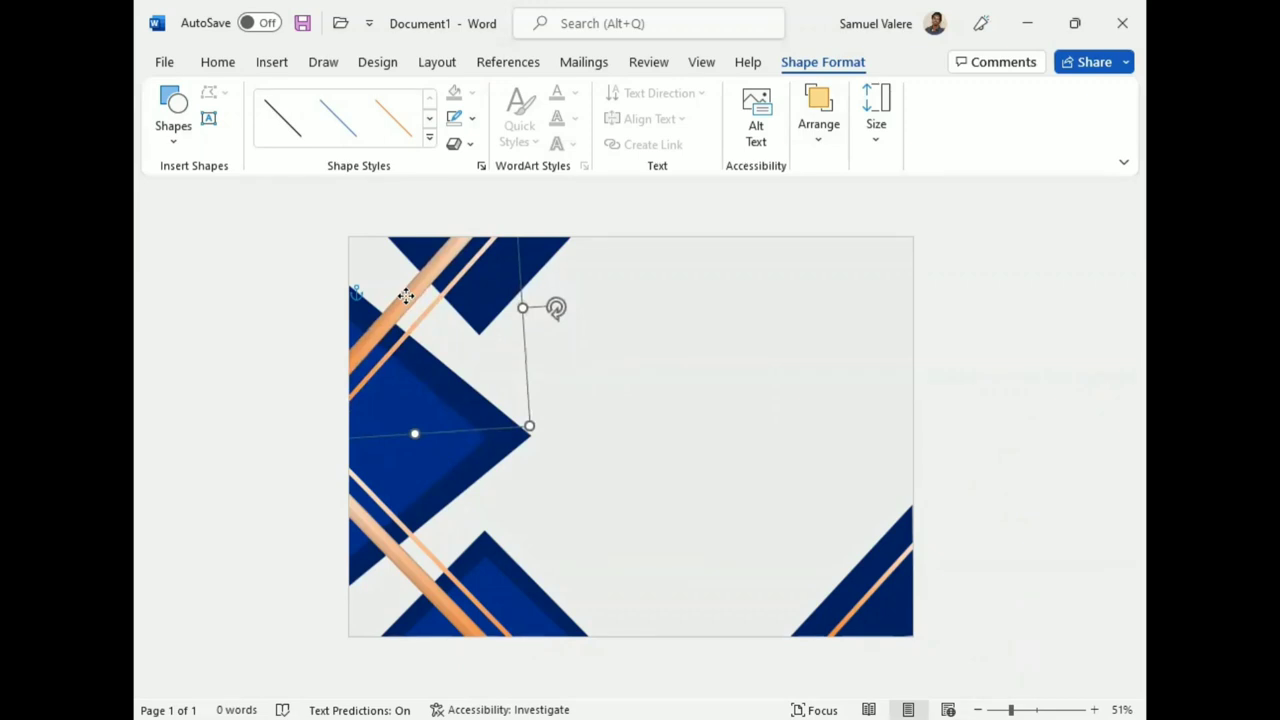
pyautogui.moveTo(406, 296); pyautogui.dragTo(386, 313)
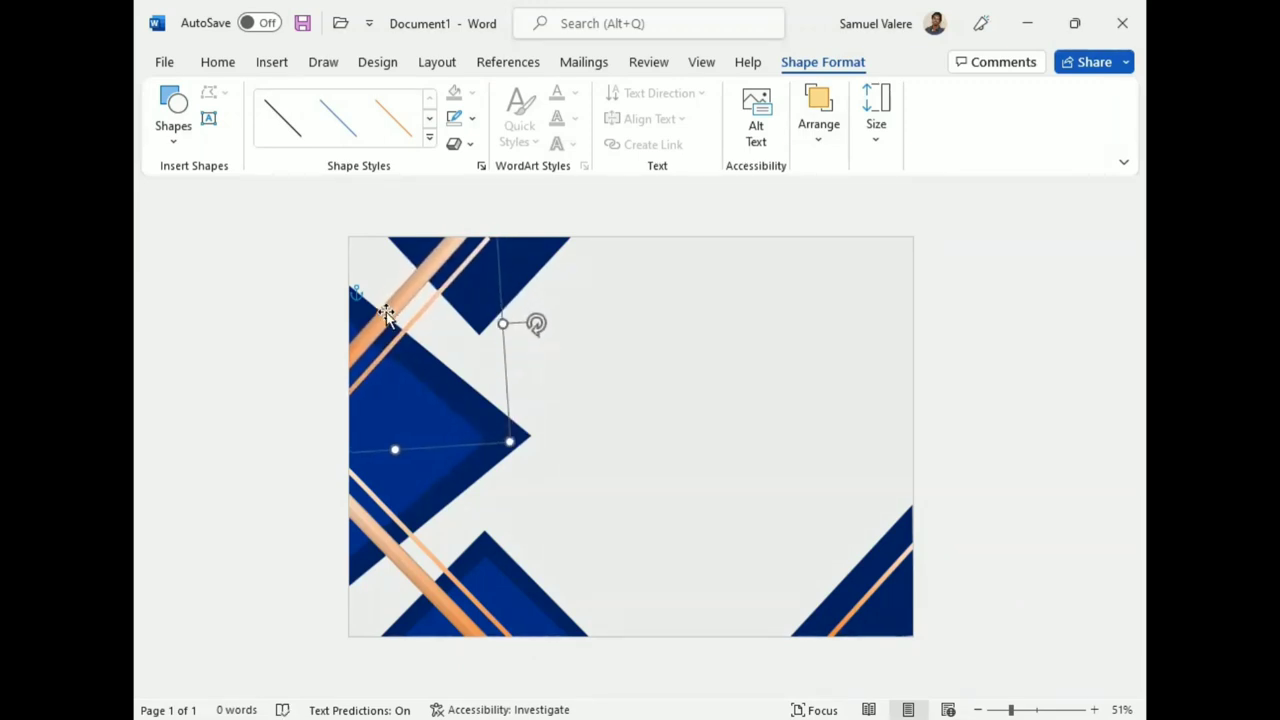
pyautogui.click(629, 469)
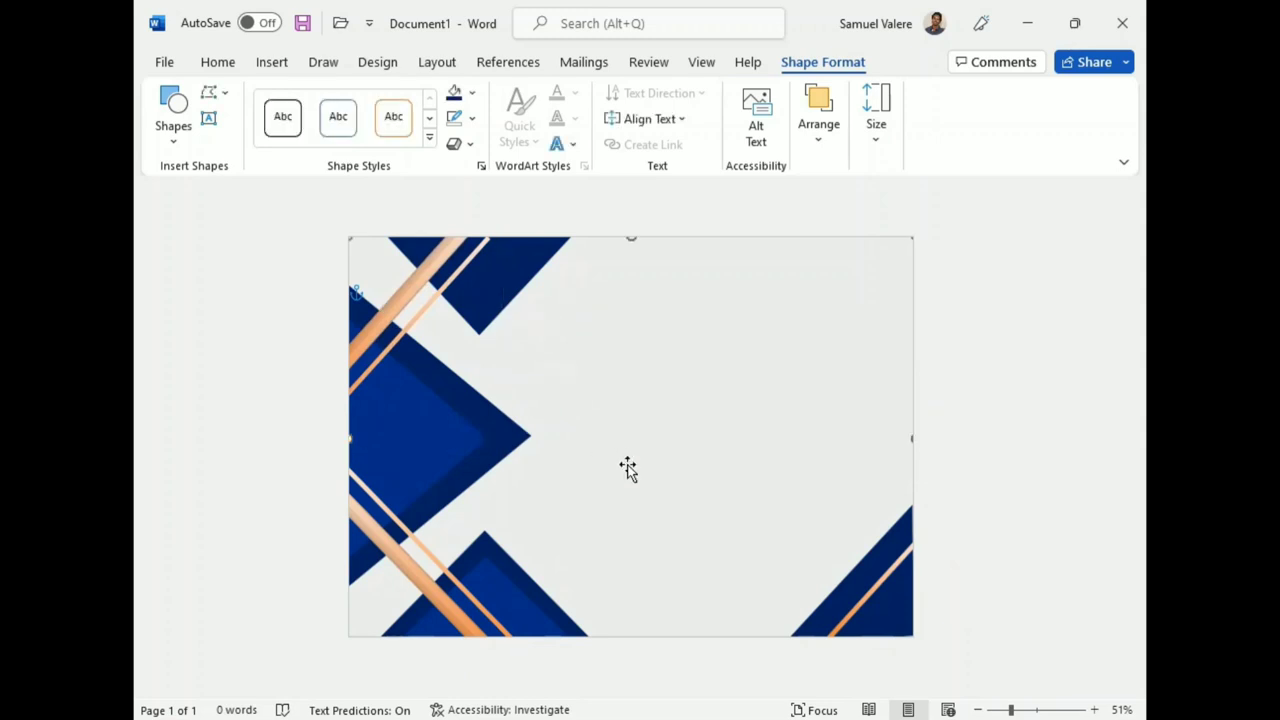
# Draw a top-centre text box with 'Certificate' centred in Amasis MT Pro Black
pyautogui.click(210, 119)
pyautogui.moveTo(598, 283); pyautogui.dragTo(828, 382)
pyautogui.write('Certificate')
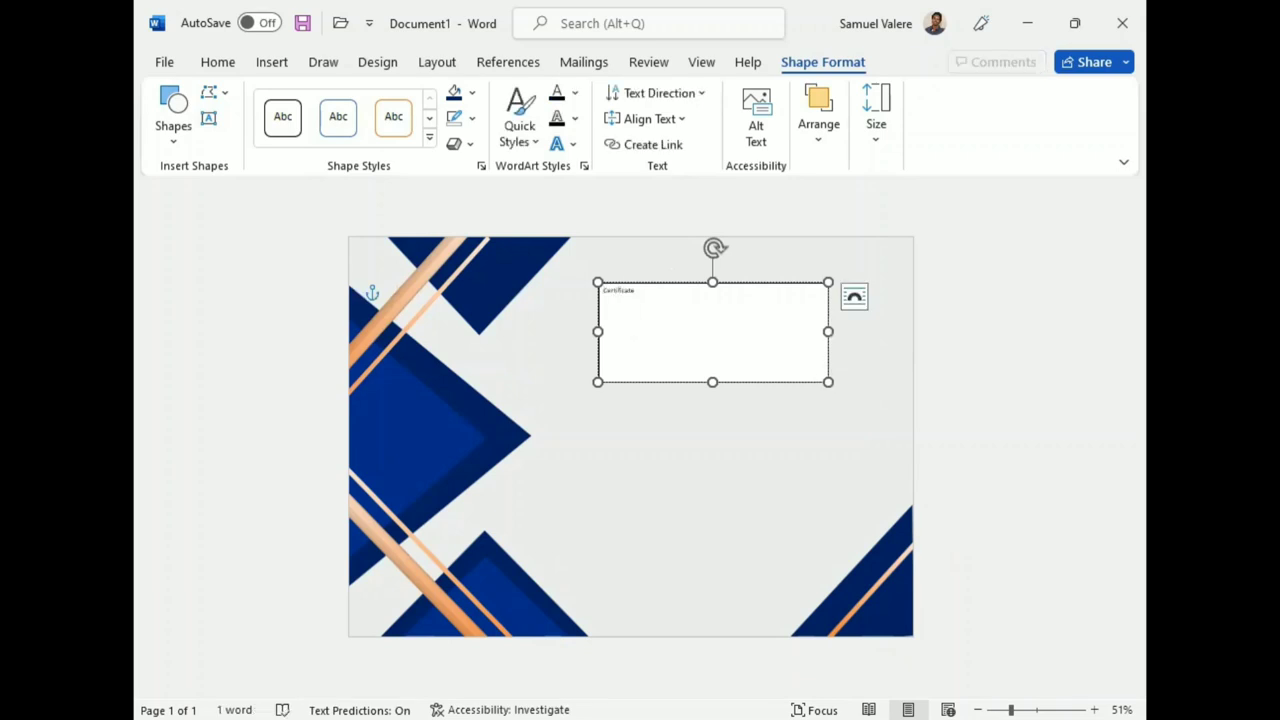
pyautogui.doubleClick(617, 291)
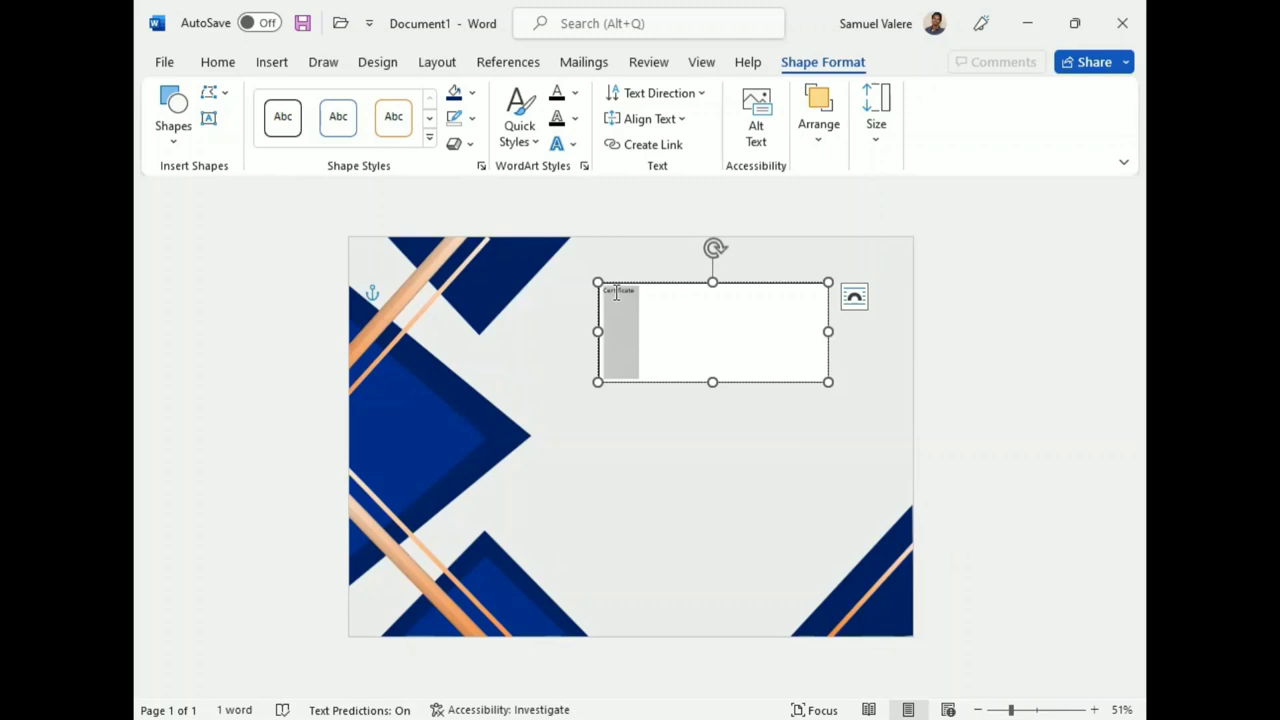
pyautogui.click(218, 62)
pyautogui.click(398, 92)
pyautogui.write('Amasis MT Pro Black')
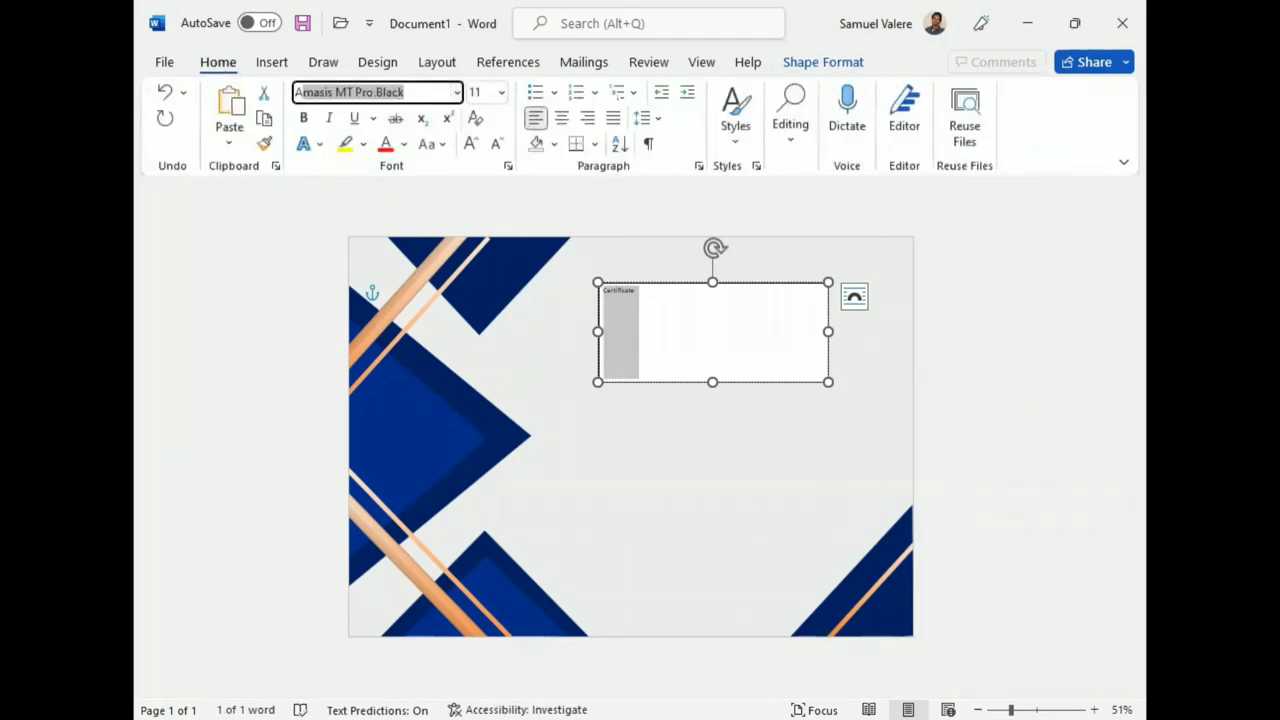
pyautogui.press('Return')
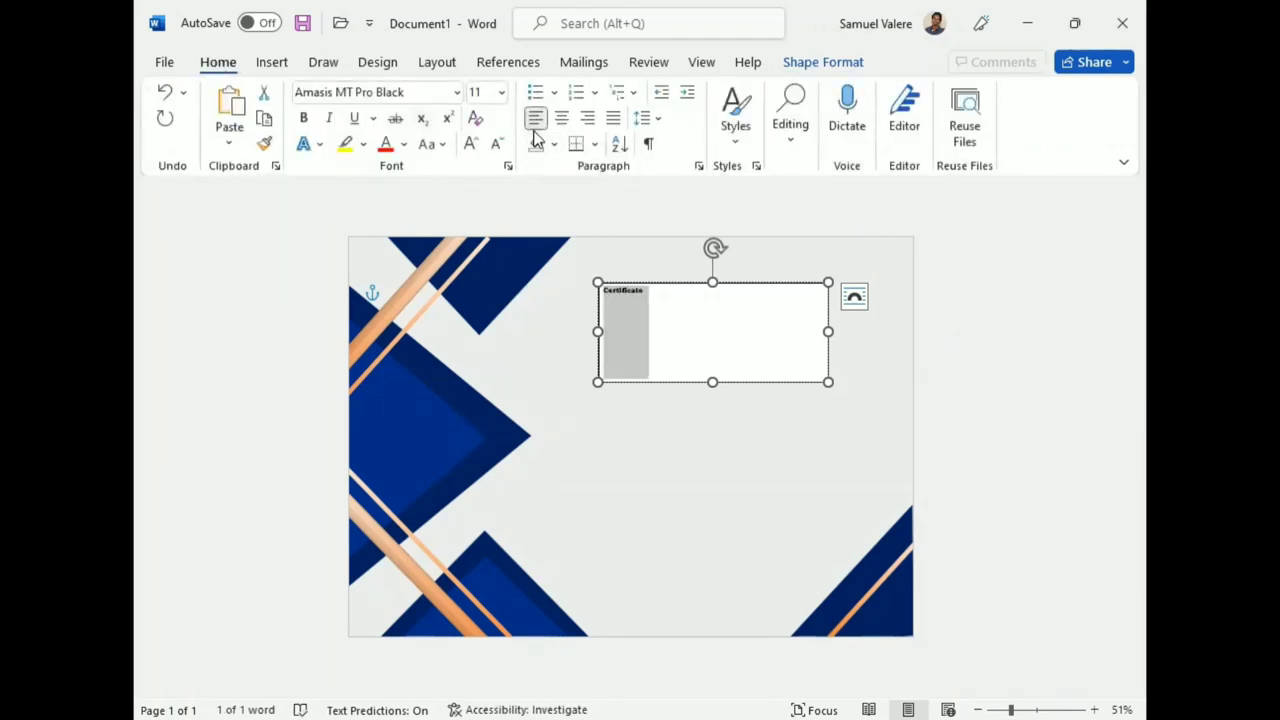
pyautogui.click(562, 118)
# Make the heading all capitals, enlarge it to 48 pt and widen the box
pyautogui.click(470, 143)
pyautogui.click(470, 143)
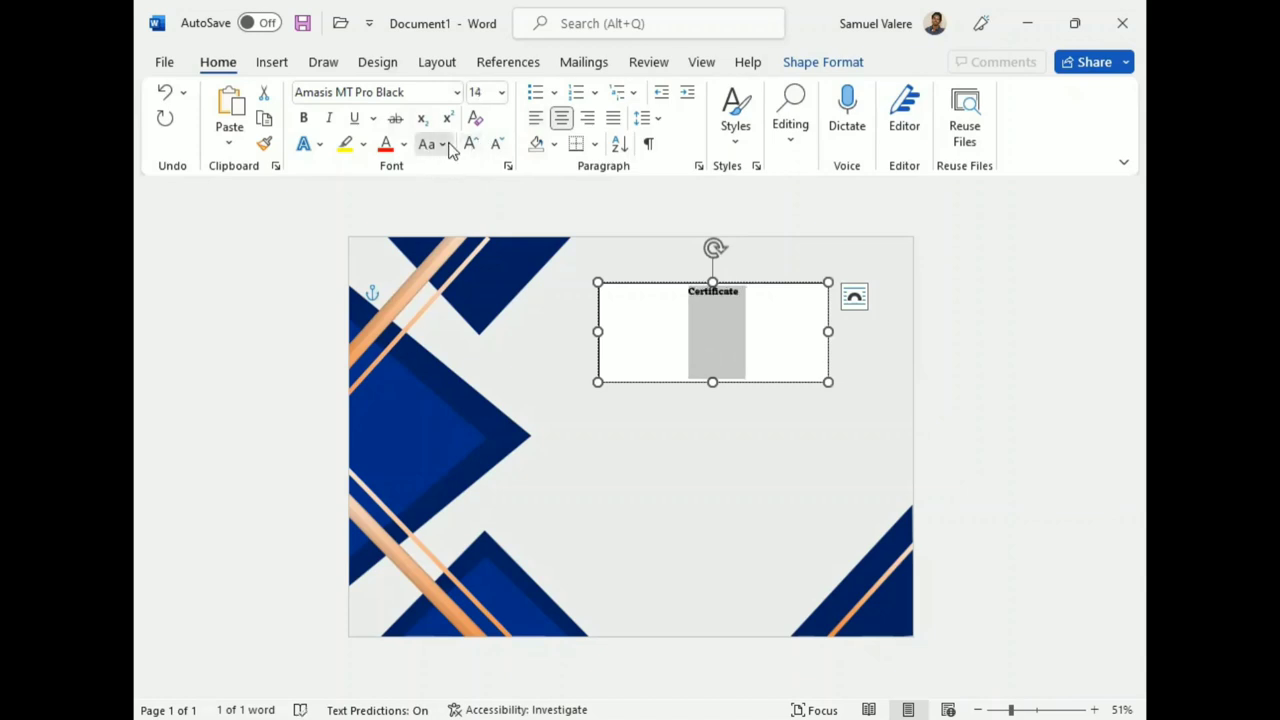
pyautogui.click(433, 143)
pyautogui.click(497, 227)
pyautogui.click(471, 143)
pyautogui.click(471, 143)
pyautogui.click(471, 143)
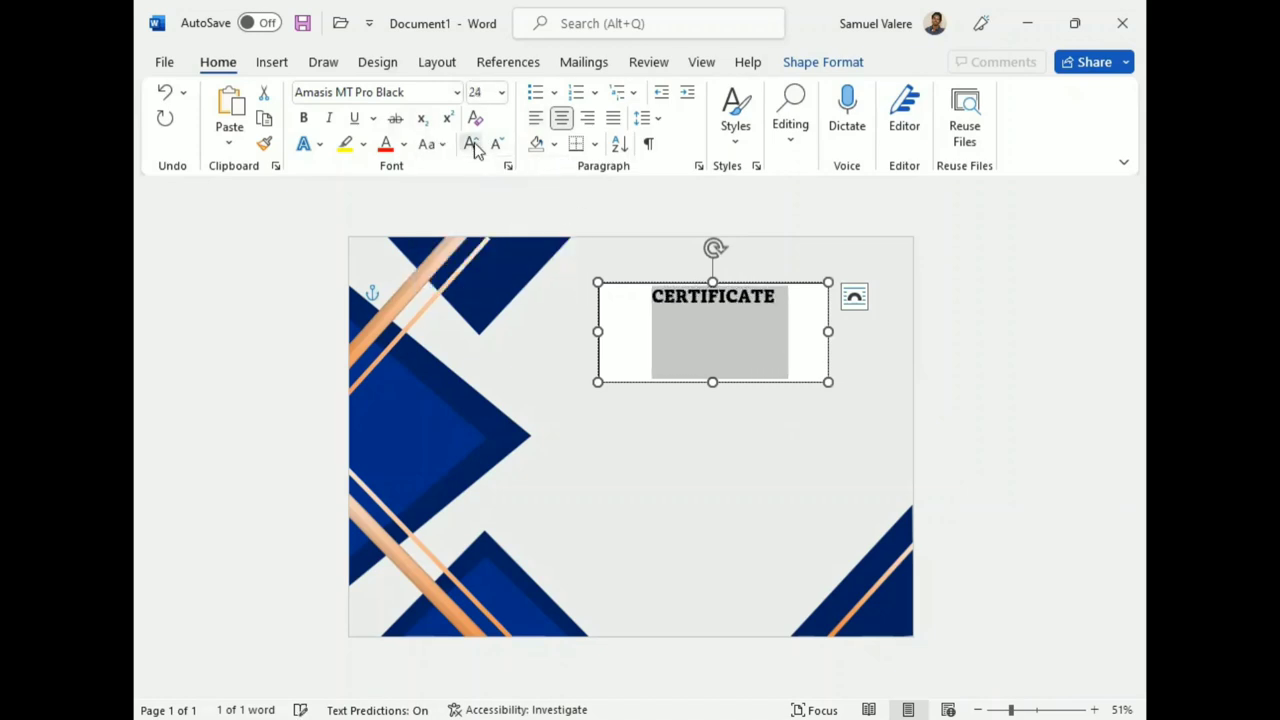
pyautogui.click(471, 143)
pyautogui.click(471, 143)
pyautogui.click(471, 143)
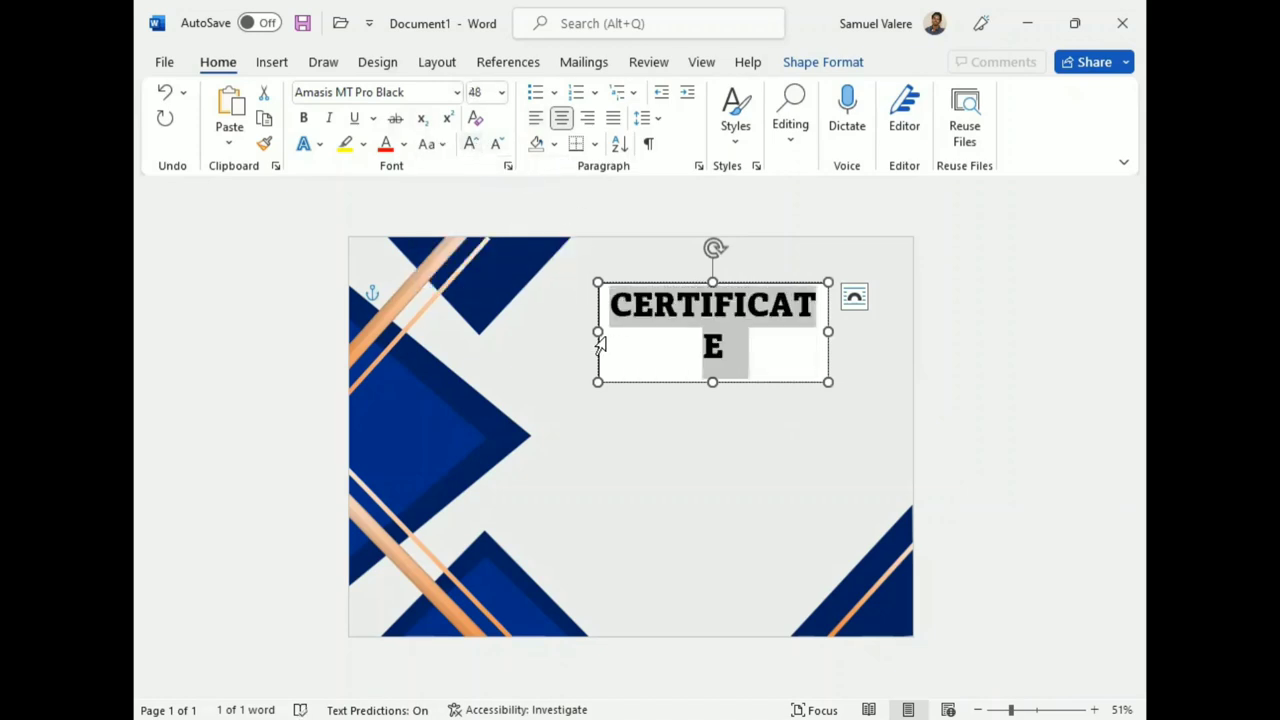
pyautogui.moveTo(598, 331); pyautogui.dragTo(558, 331)
pyautogui.click(471, 143)
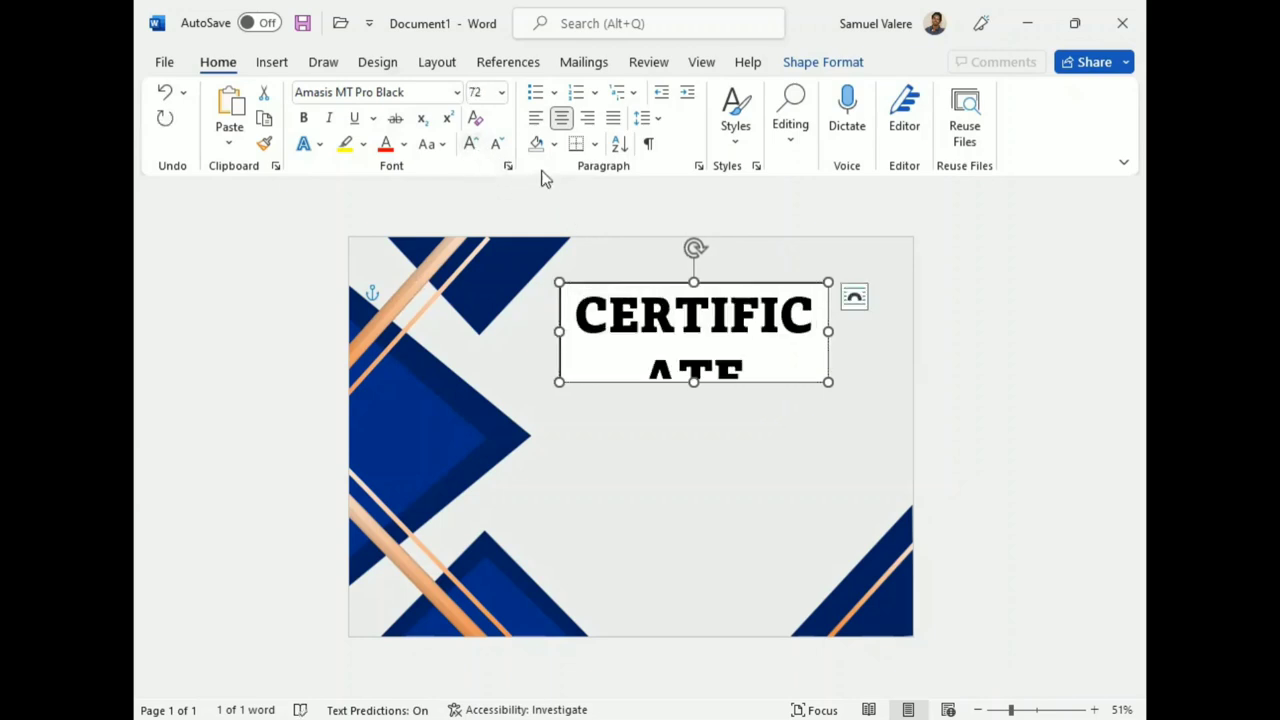
# Set CERTIFICATE to 60 pt and resize its box to fit one line
pyautogui.click(483, 92)
pyautogui.press('Return')
pyautogui.moveTo(828, 331); pyautogui.dragTo(866, 328)
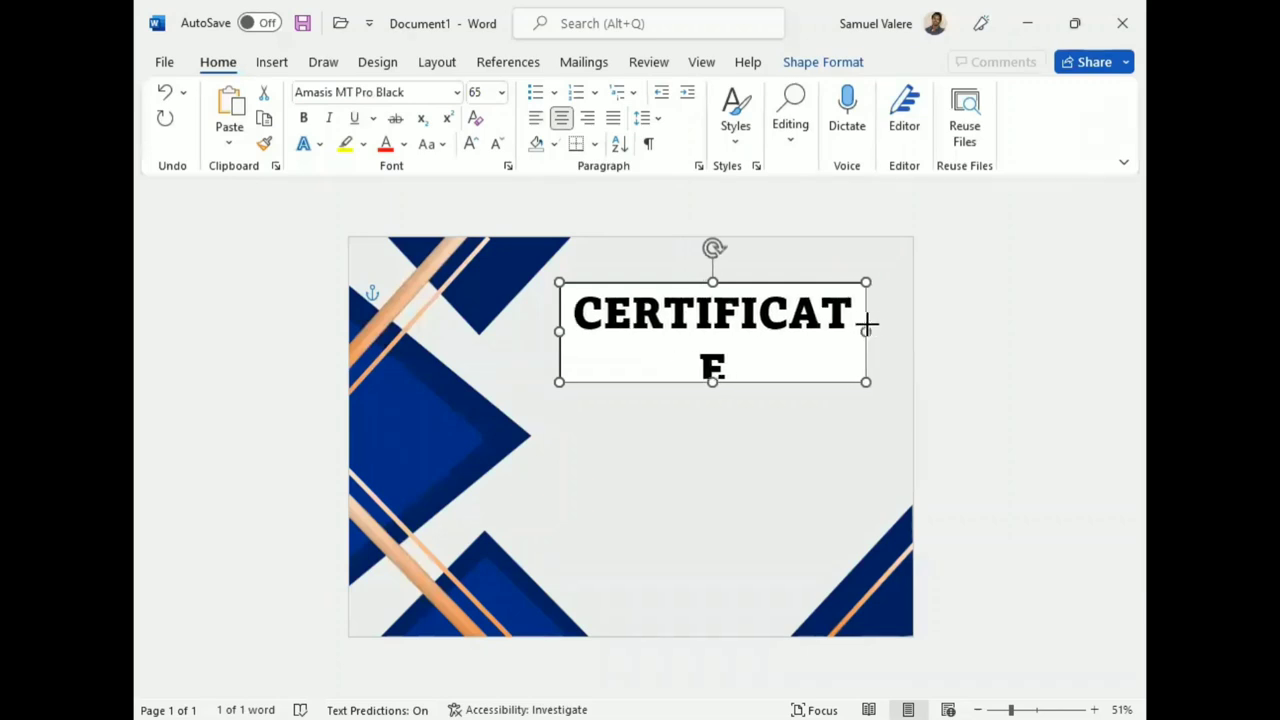
pyautogui.moveTo(559, 331); pyautogui.dragTo(534, 331)
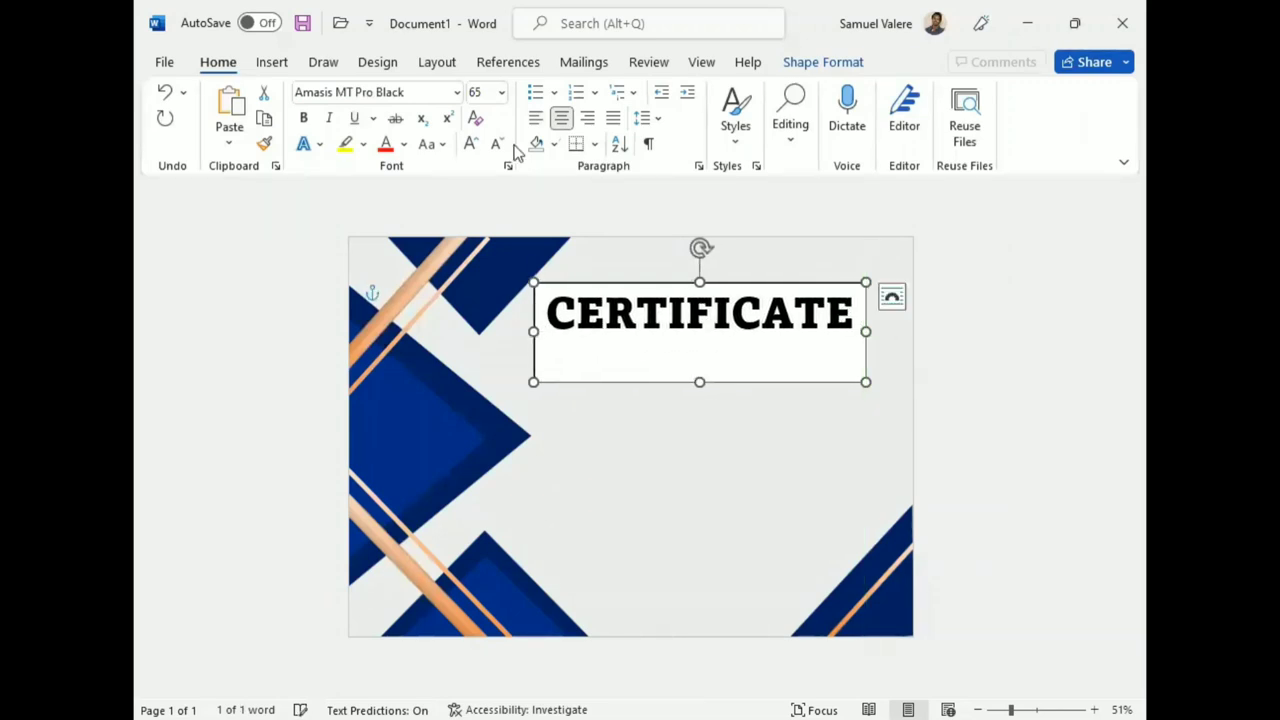
pyautogui.click(481, 93)
pyautogui.write('0')
pyautogui.press('Return')
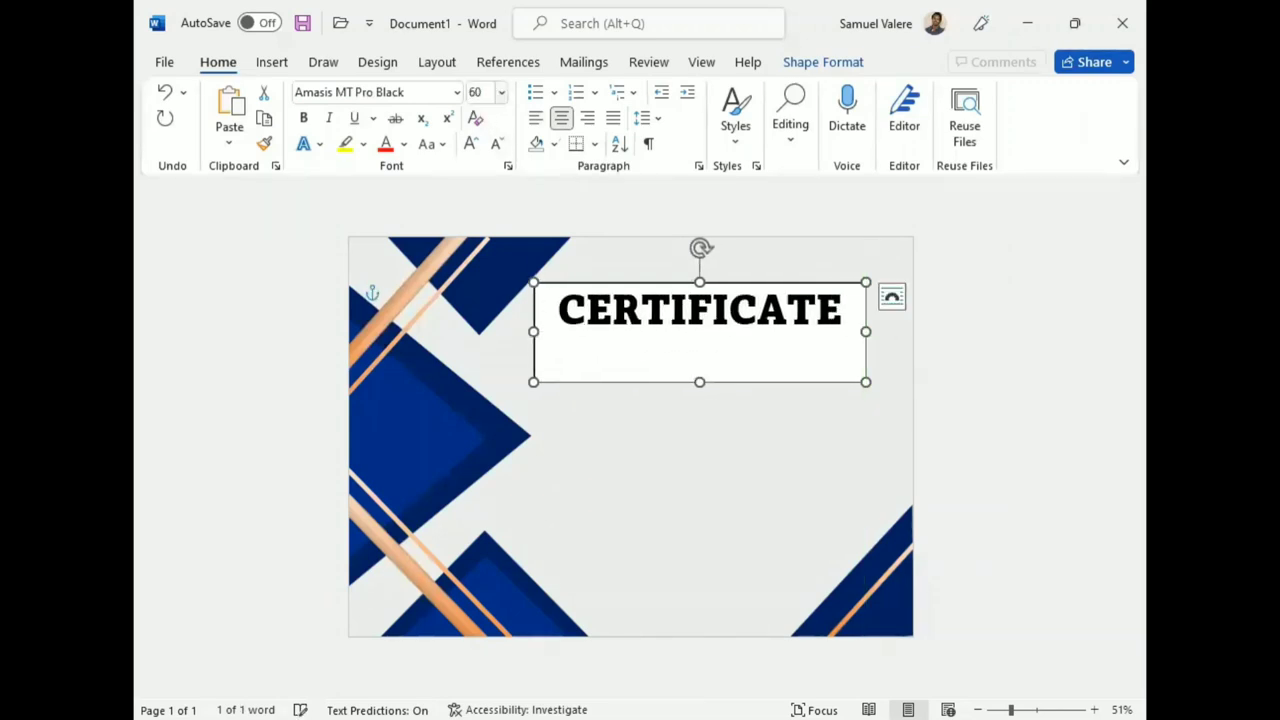
pyautogui.moveTo(699, 381); pyautogui.dragTo(699, 335)
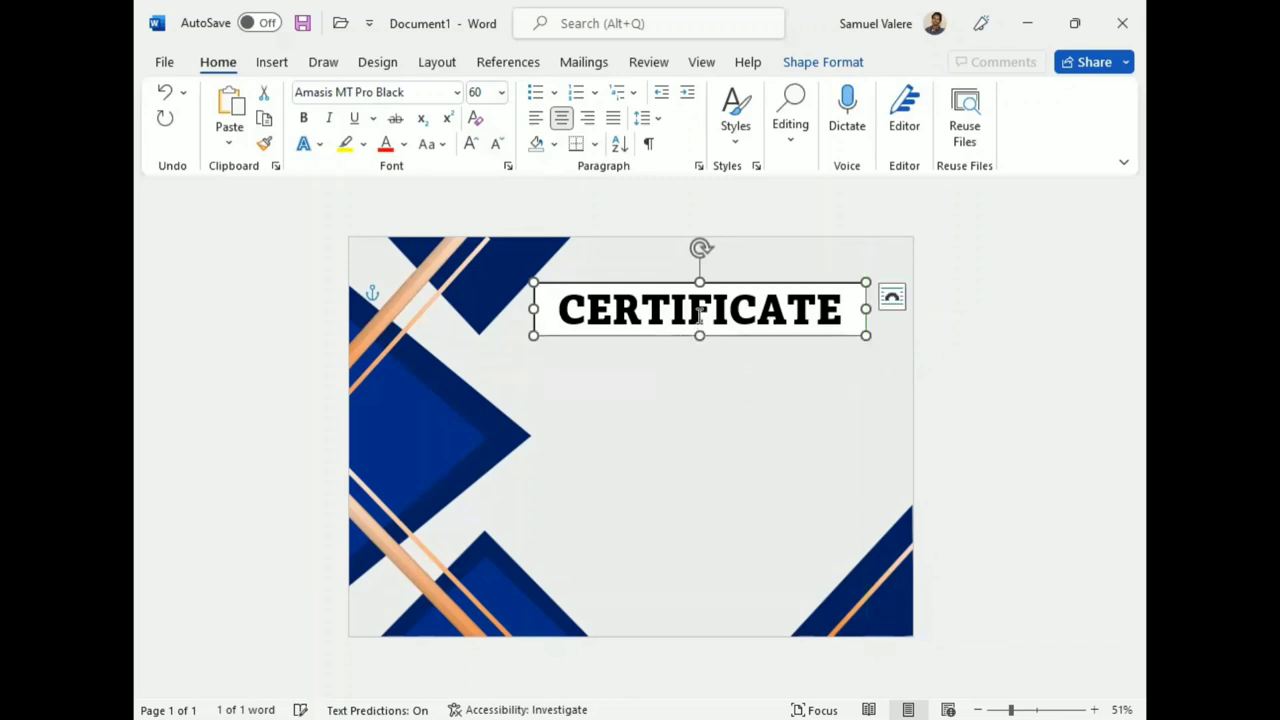
# Remove the CERTIFICATE box's outline and white fill, then move it slightly lower
pyautogui.click(823, 62)
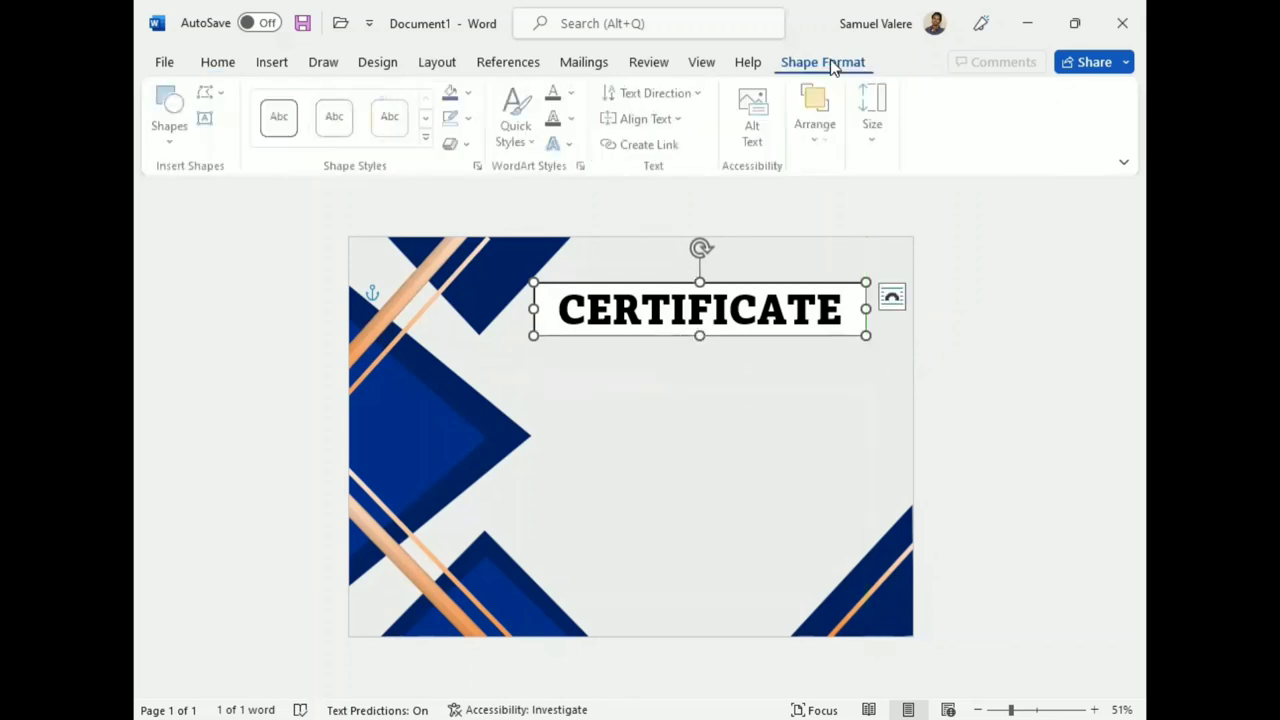
pyautogui.click(473, 118)
pyautogui.click(464, 336)
pyautogui.click(472, 92)
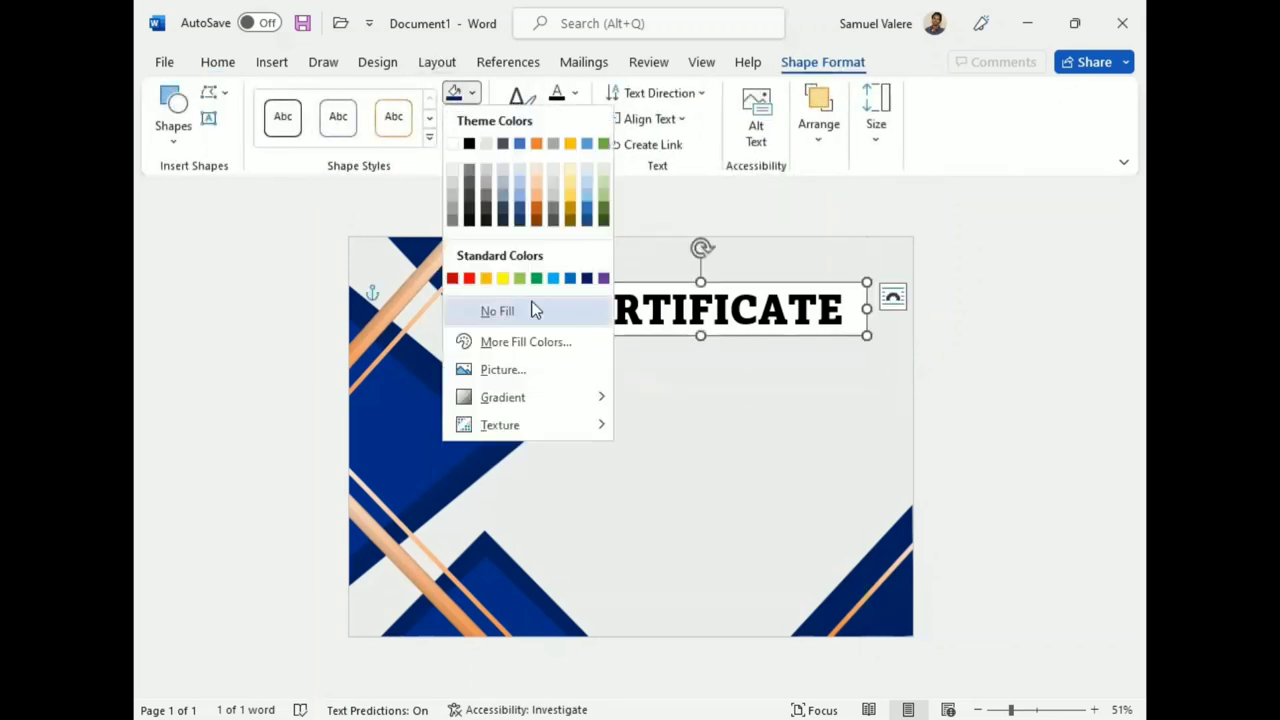
pyautogui.click(470, 308)
pyautogui.moveTo(666, 290); pyautogui.dragTo(721, 362)
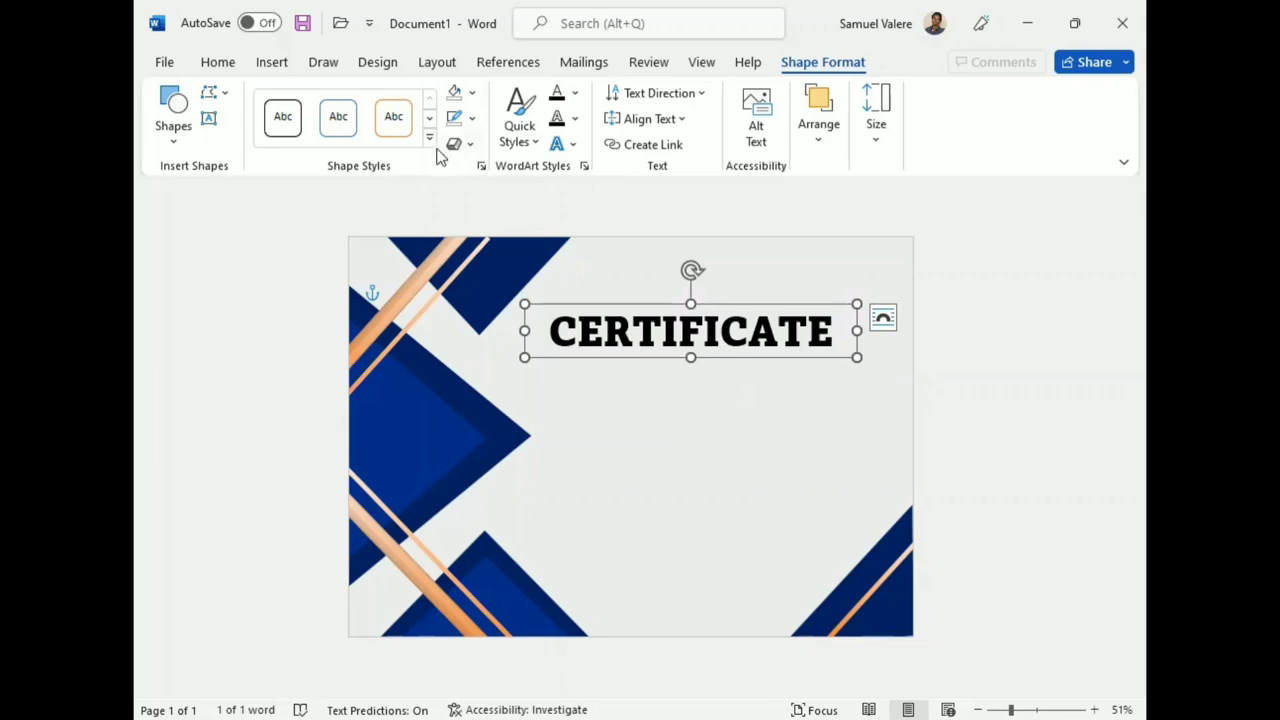
# Draw a text box below CERTIFICATE with 'Of Appreciation' centred in Amasis MT Pro Black
pyautogui.click(210, 122)
pyautogui.moveTo(620, 370); pyautogui.dragTo(776, 418)
pyautogui.write('Of Appreciation')
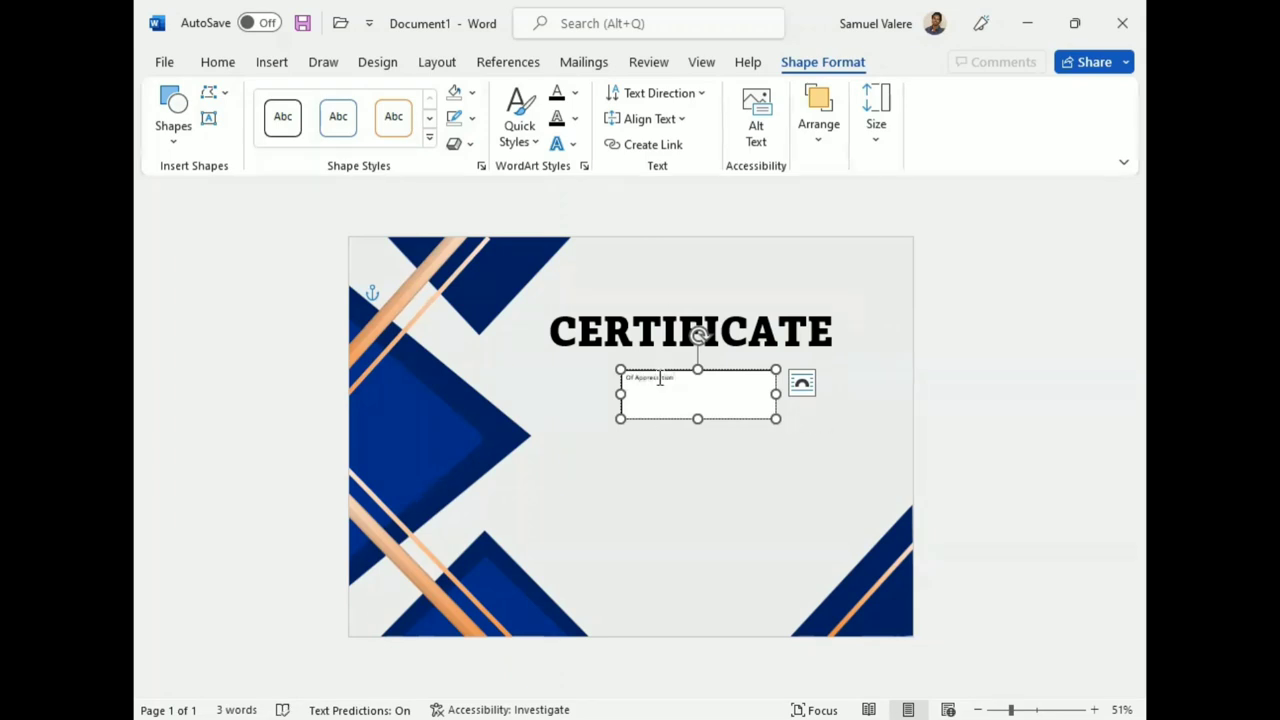
pyautogui.tripleClick(660, 376)
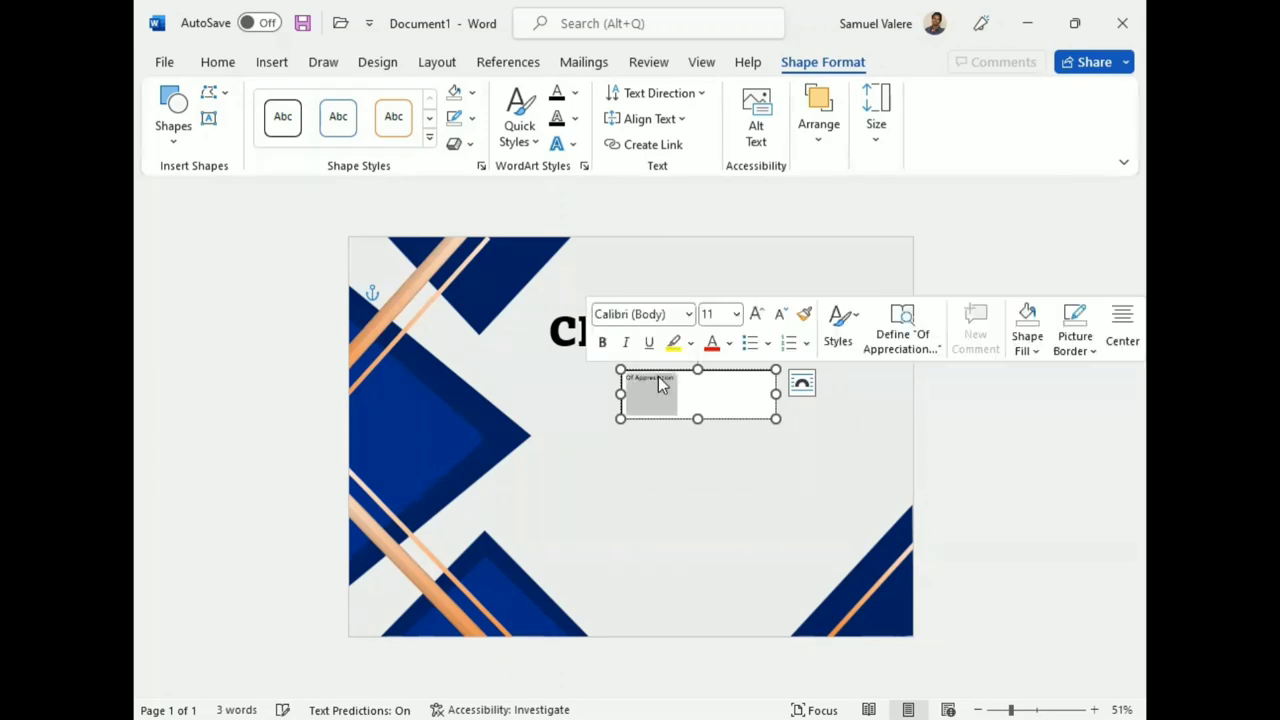
pyautogui.click(217, 62)
pyautogui.click(561, 118)
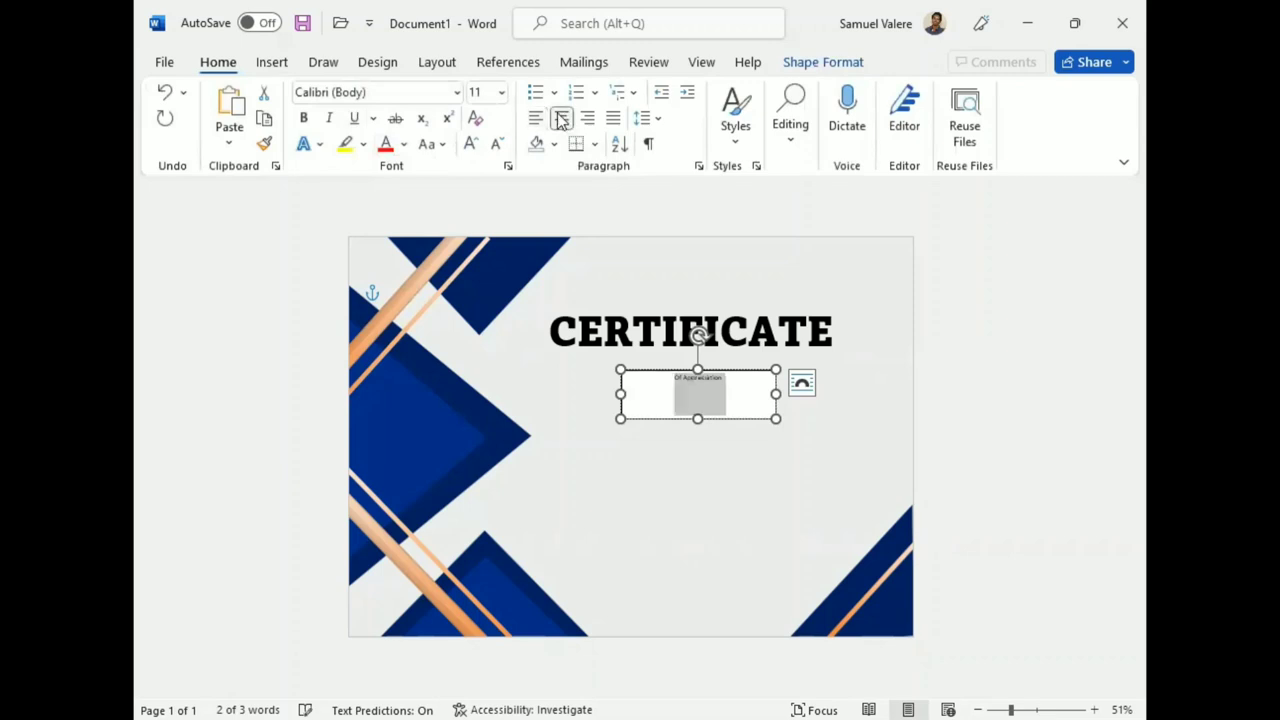
pyautogui.click(395, 92)
pyautogui.write('Amasis MT Pro Black')
pyautogui.press('Return')
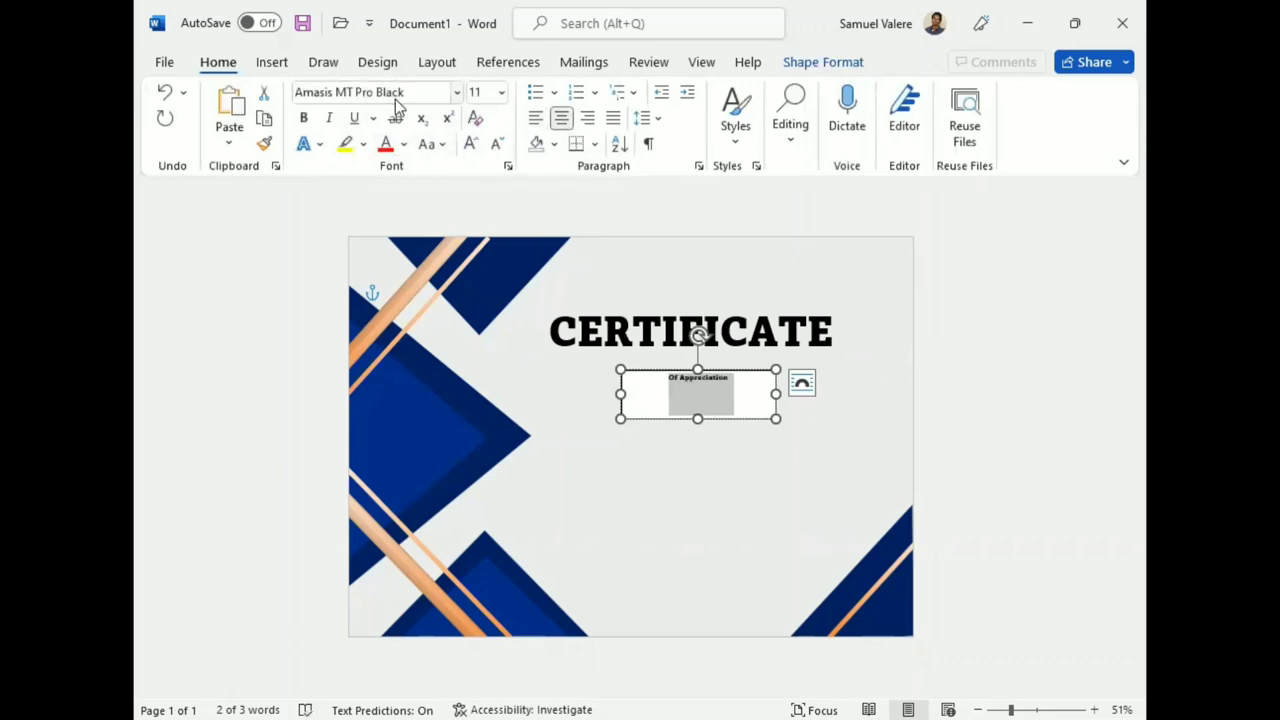
# Make the subtitle all capitals and grow it to 20 pt
pyautogui.click(468, 143)
pyautogui.click(427, 143)
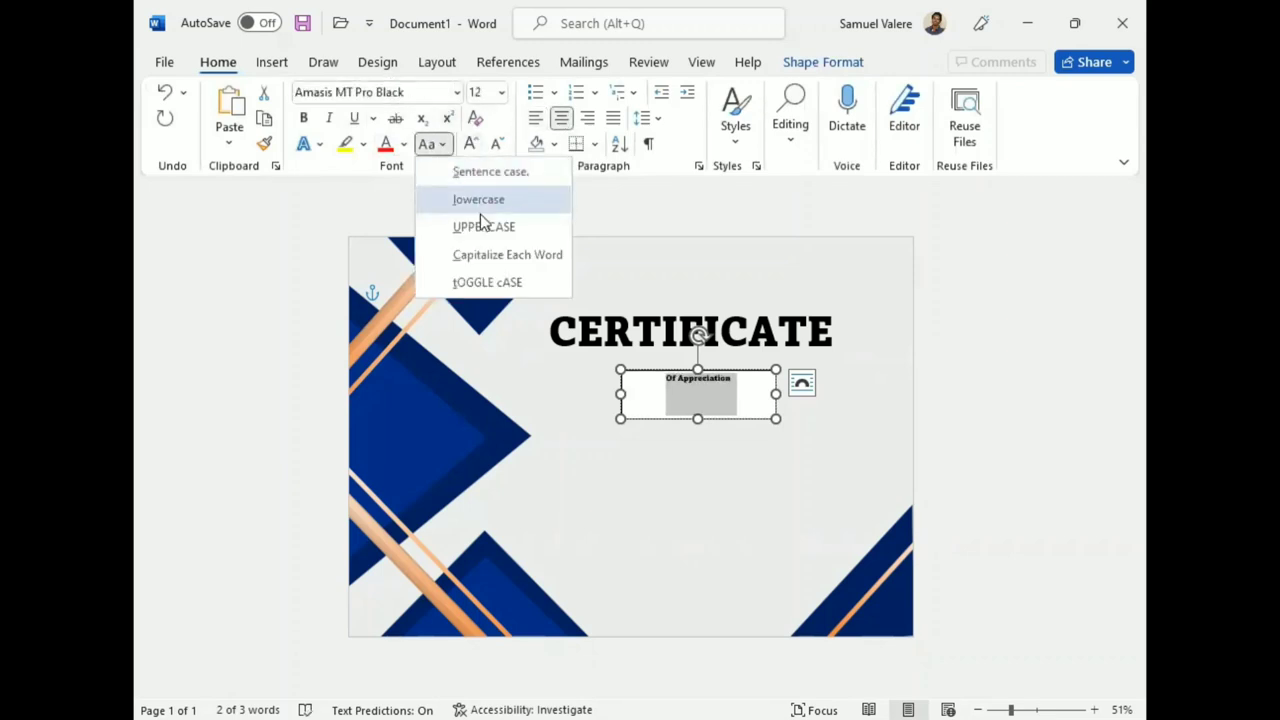
pyautogui.click(479, 224)
pyautogui.click(471, 144)
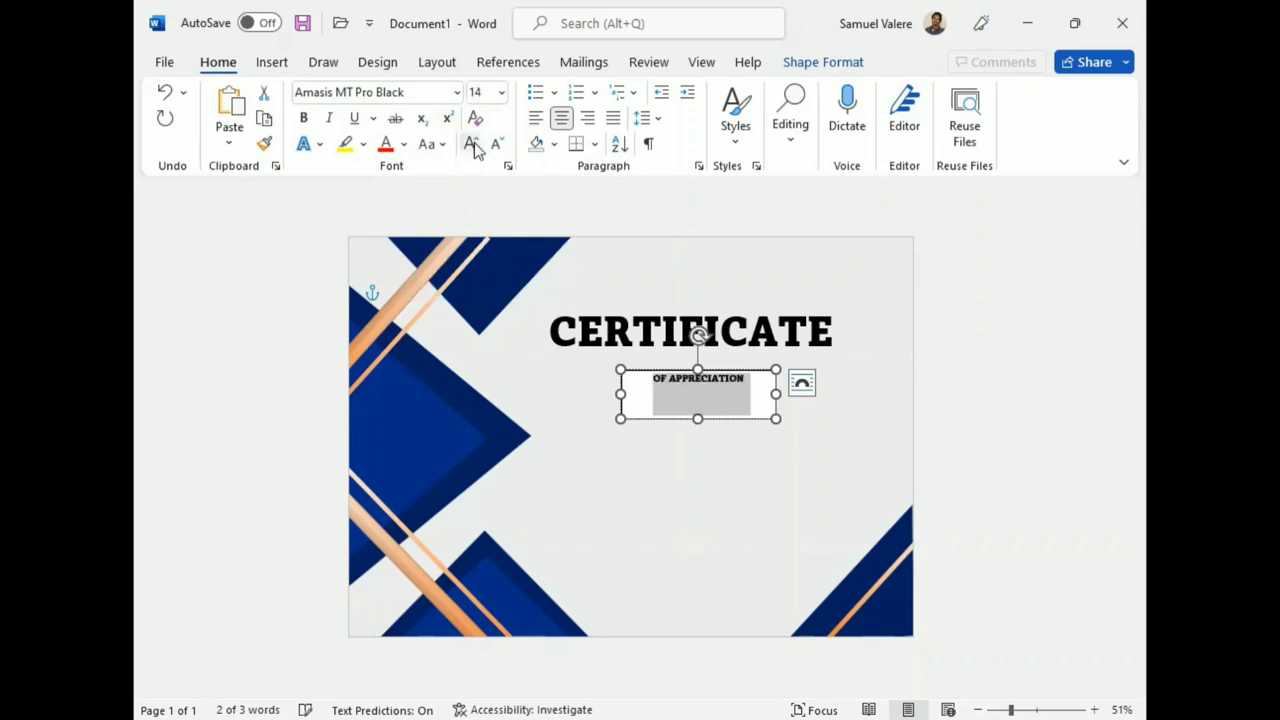
pyautogui.click(471, 144)
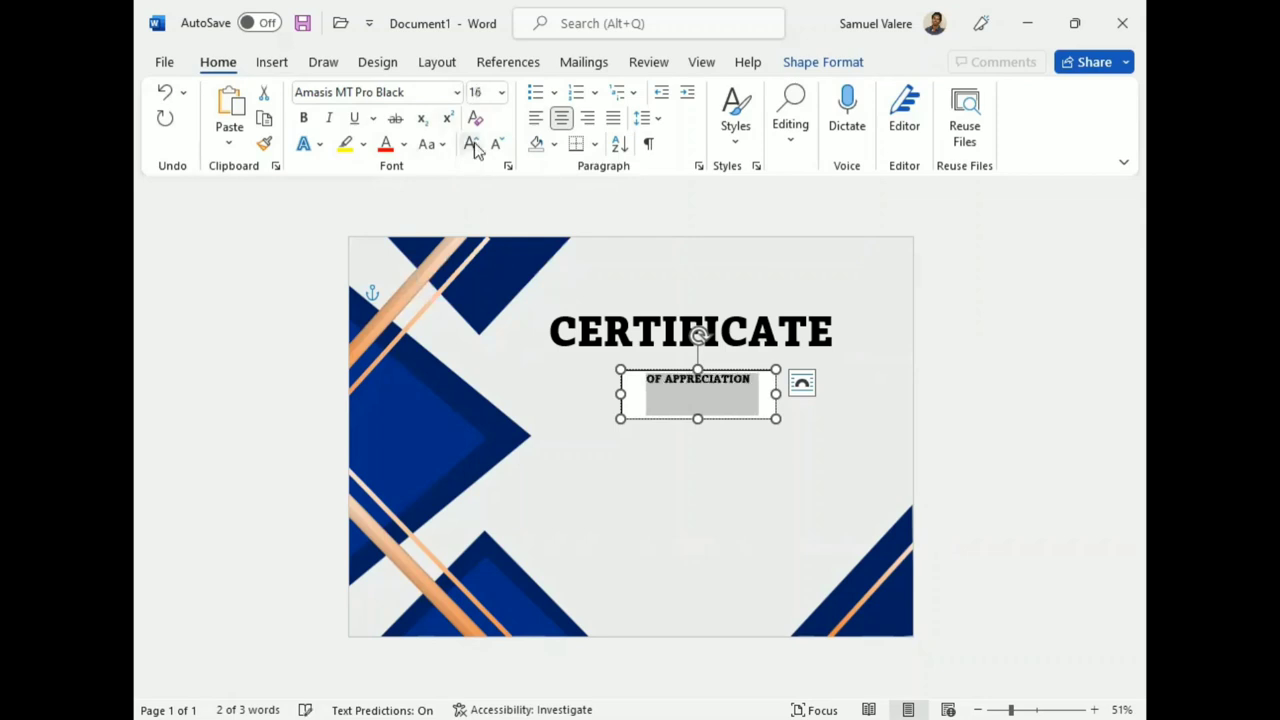
pyautogui.click(472, 142)
pyautogui.click(472, 142)
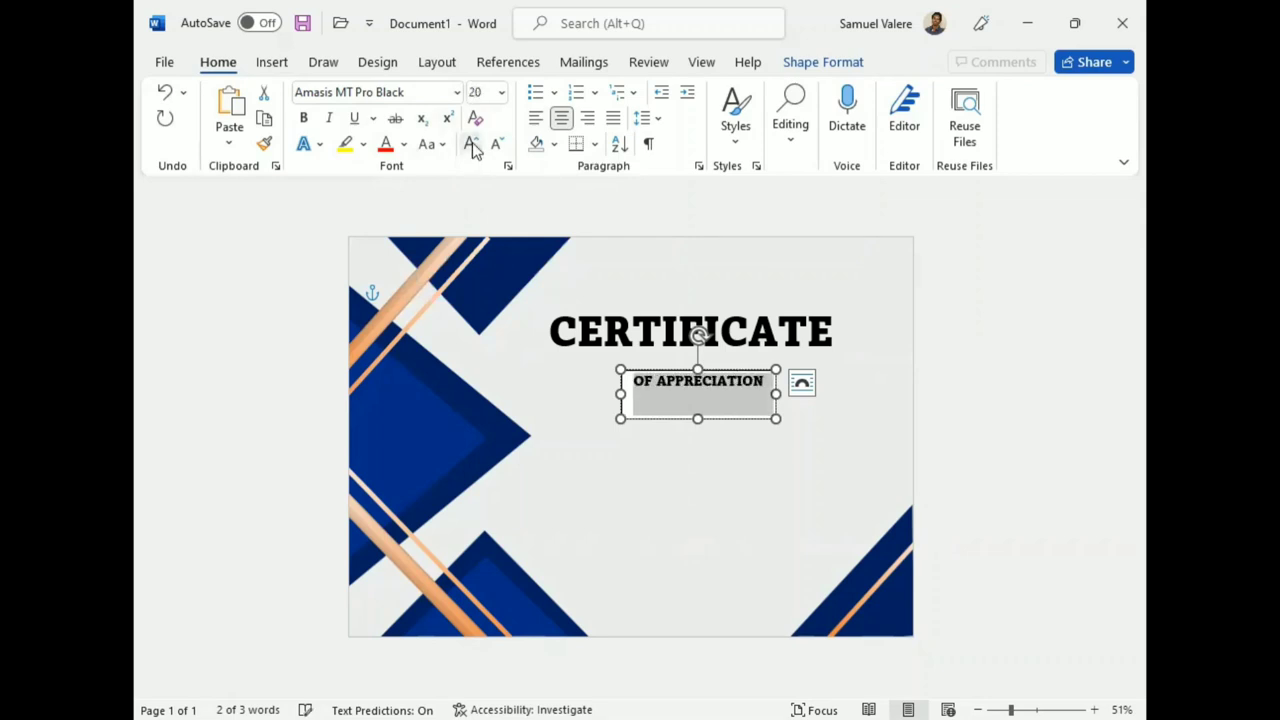
# Remove the subtitle box's outline and fill, shrink it, and place it beneath CERTIFICATE
pyautogui.click(688, 425)
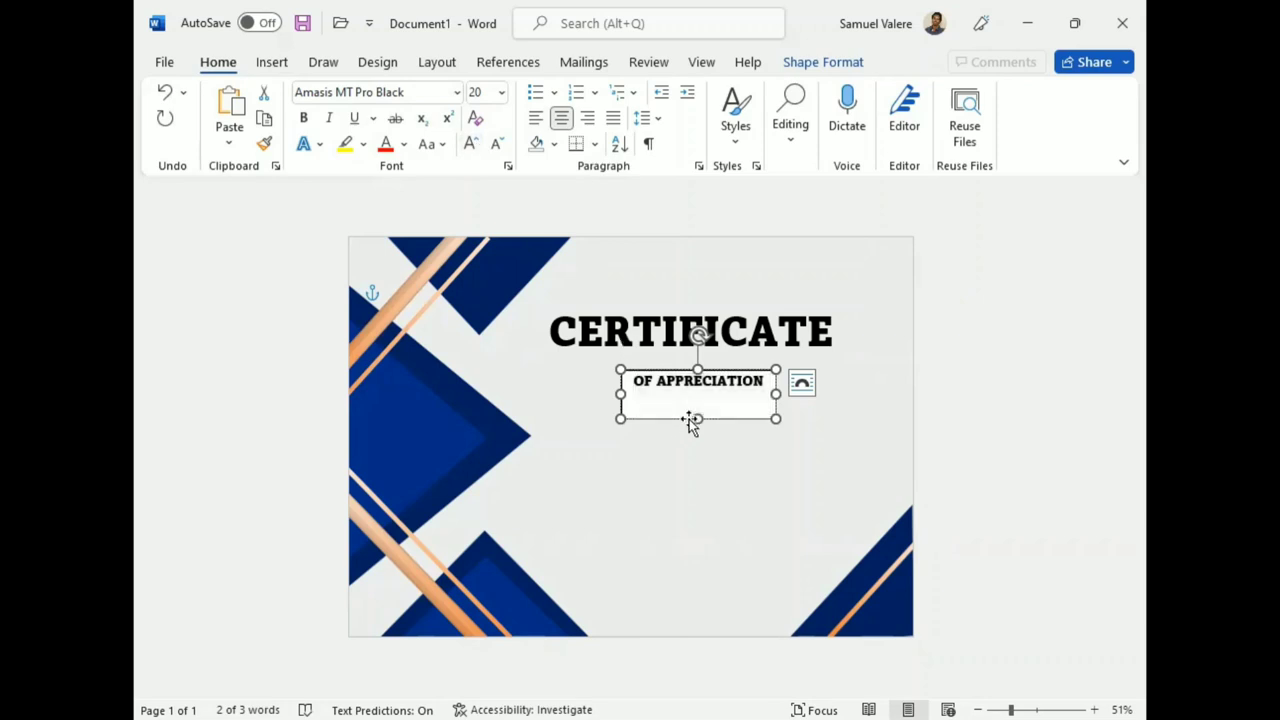
pyautogui.click(805, 62)
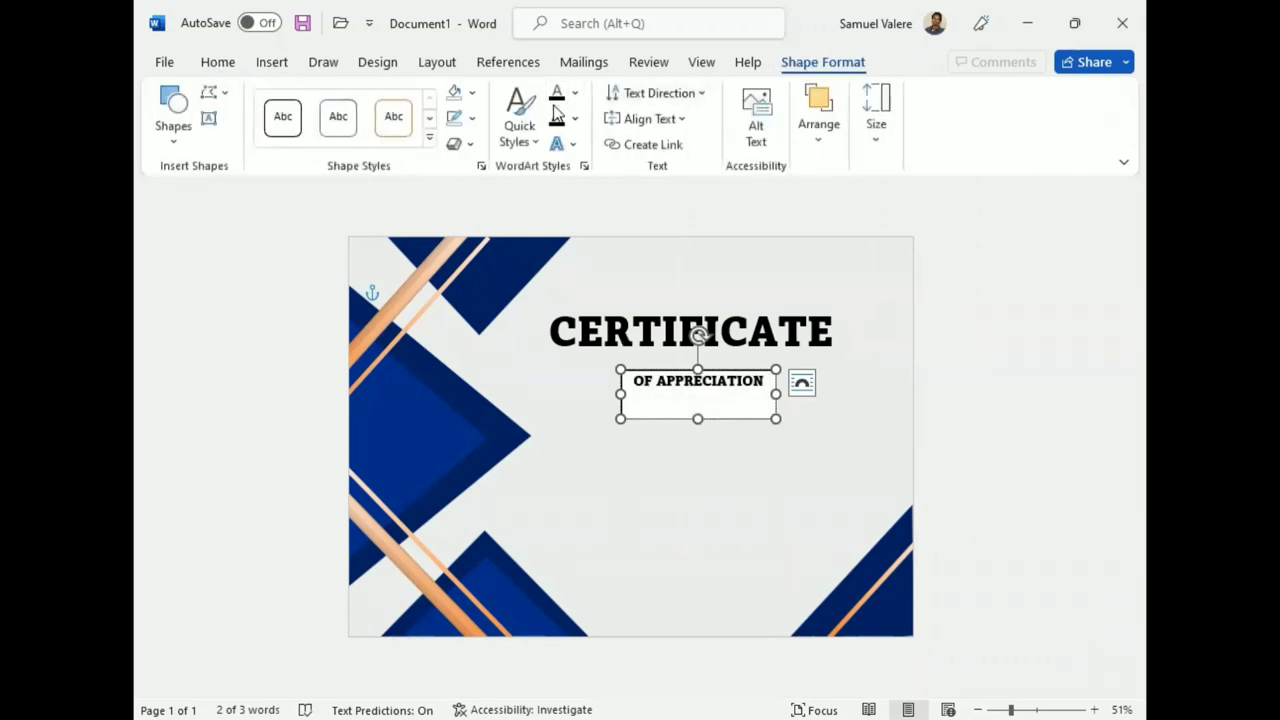
pyautogui.click(472, 118)
pyautogui.click(465, 338)
pyautogui.click(472, 92)
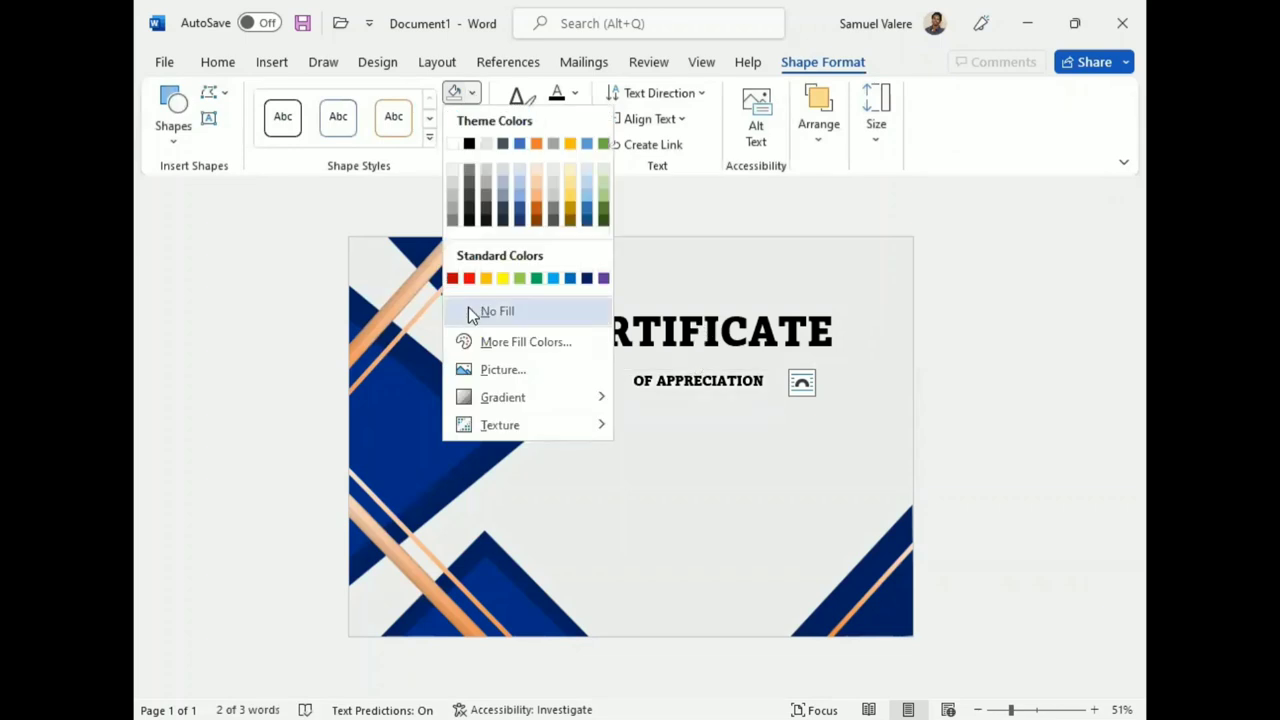
pyautogui.click(468, 309)
pyautogui.moveTo(697, 419); pyautogui.dragTo(684, 347)
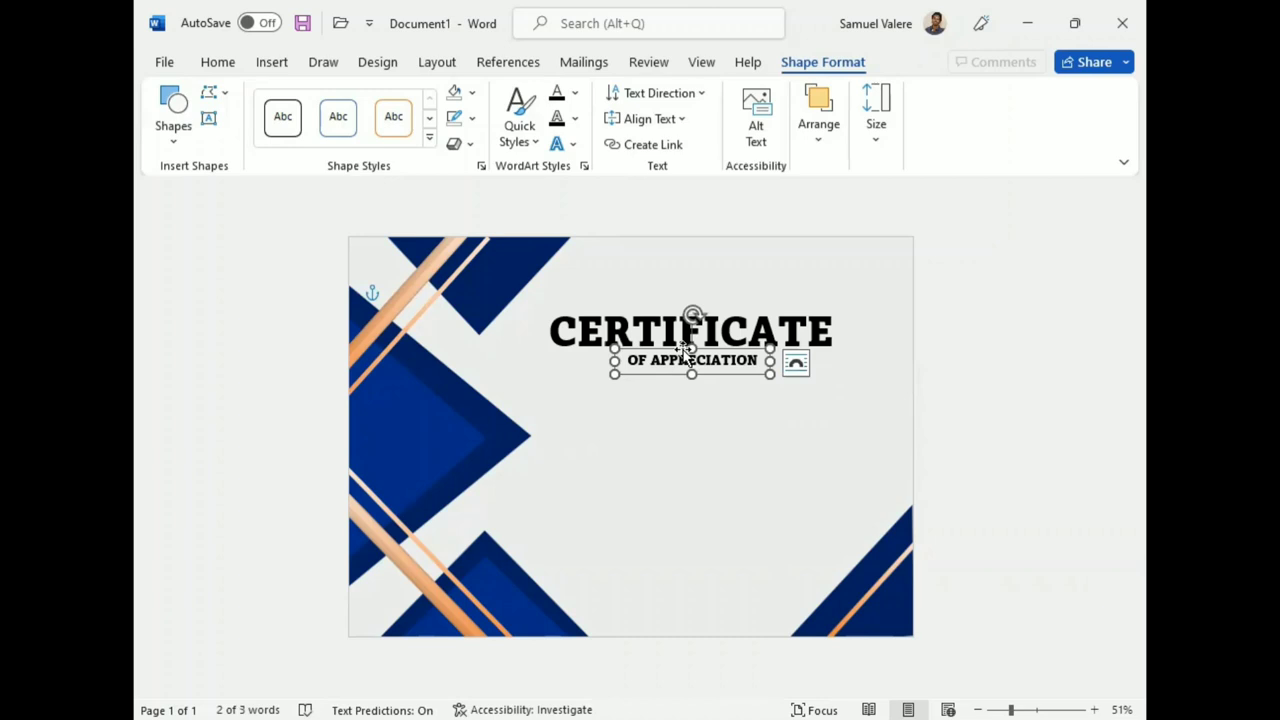
pyautogui.moveTo(684, 351); pyautogui.dragTo(686, 351)
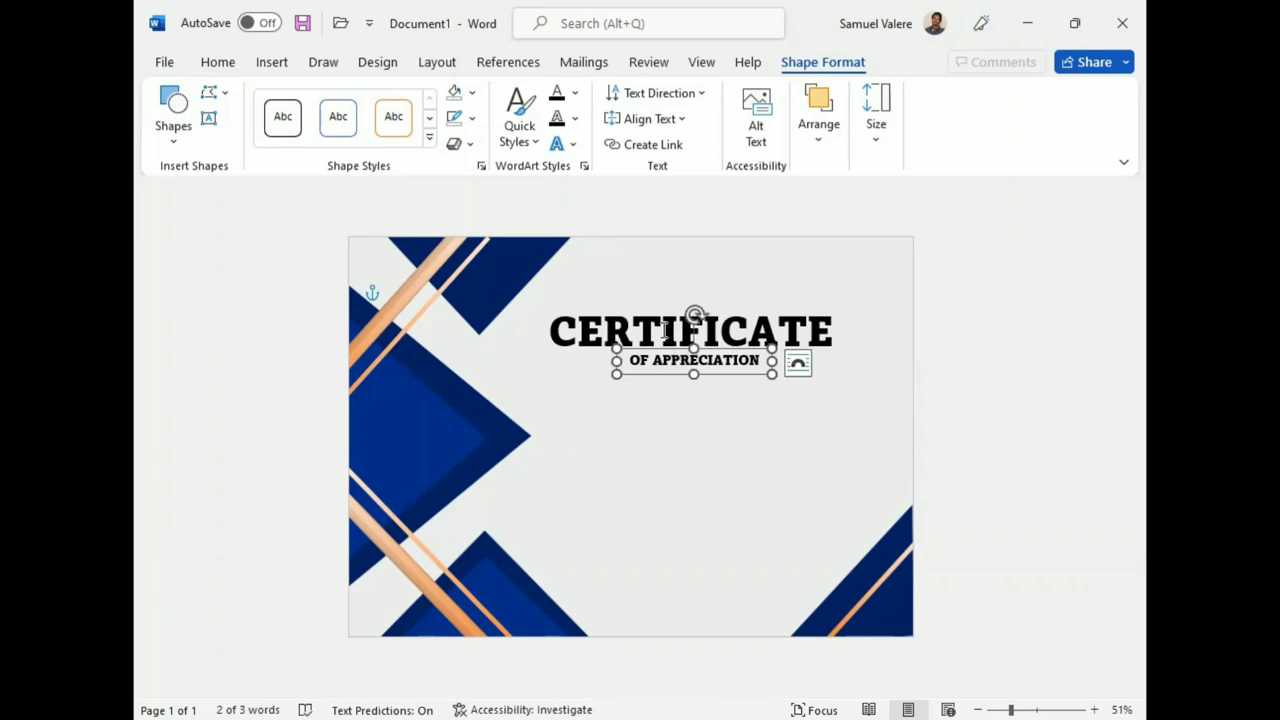
# Colour the CERTIFICATE and OF APPRECIATION text dark navy blue
pyautogui.click(666, 331)
pyautogui.click(575, 93)
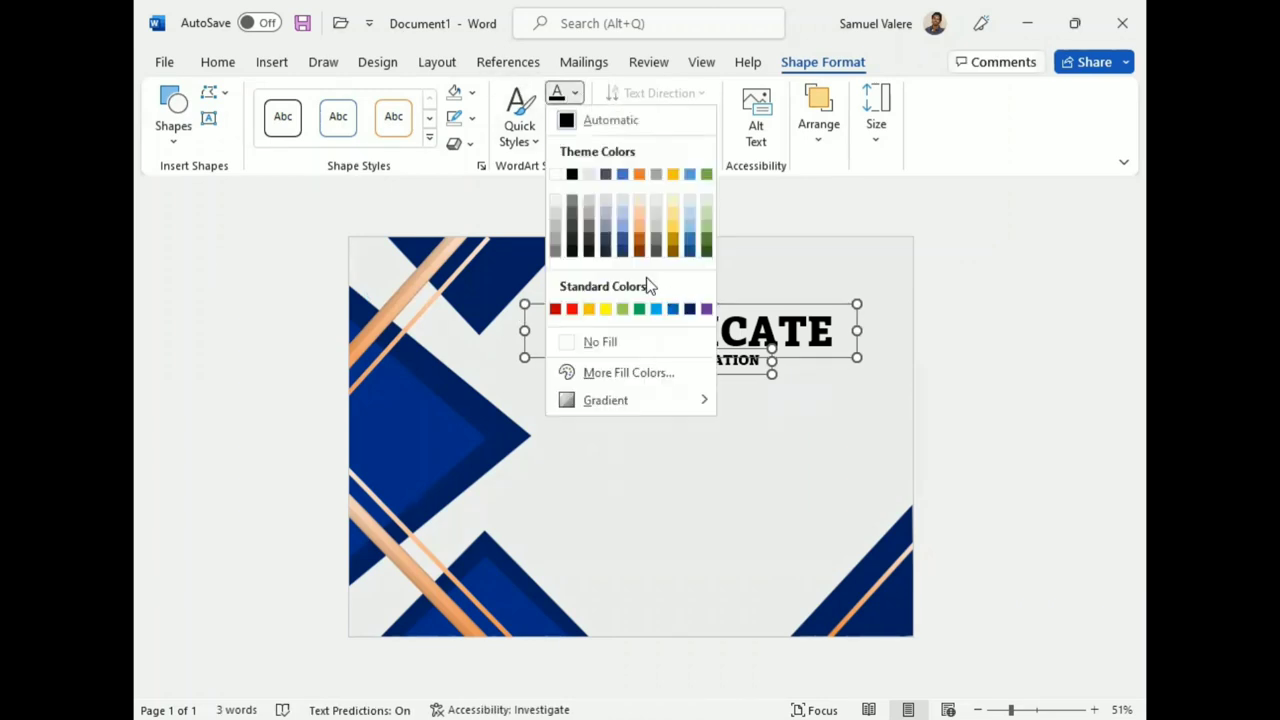
pyautogui.click(690, 310)
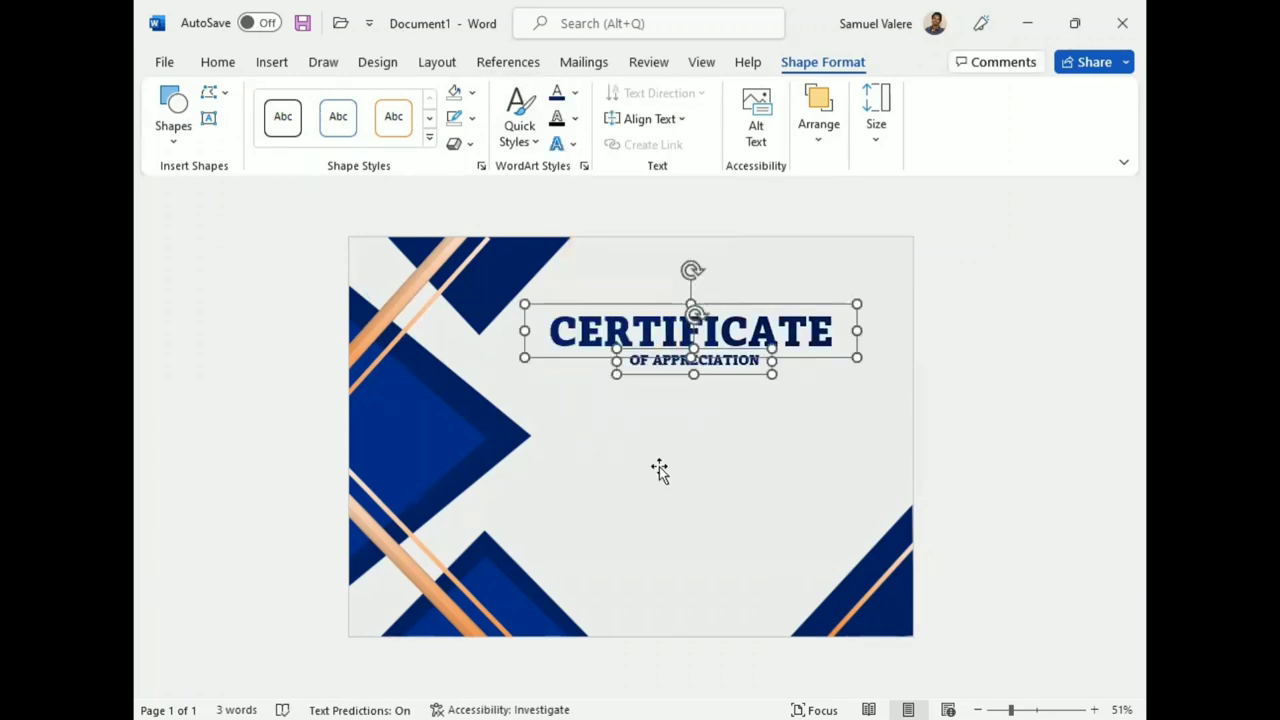
pyautogui.click(210, 120)
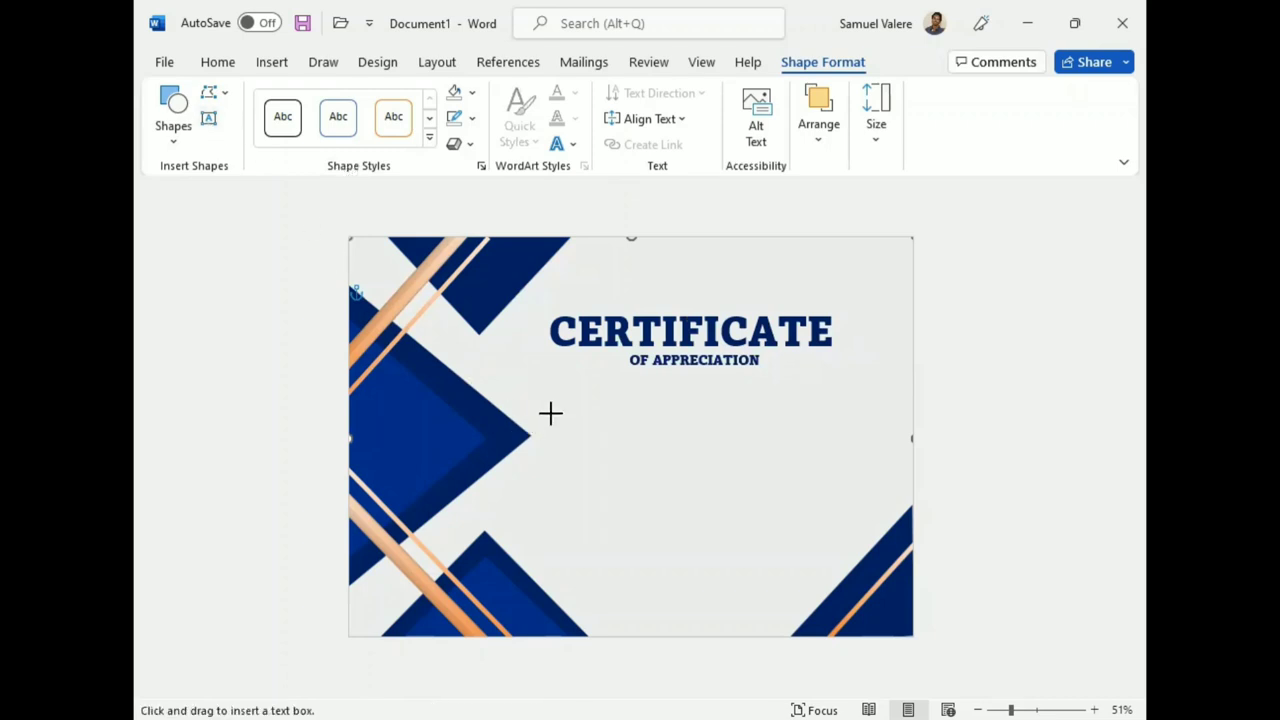
# Add a mid-page text box reading 'This certificate is greatly presented to', centred
pyautogui.moveTo(552, 411)
pyautogui.mouseDown()
pyautogui.moveTo(774, 484)
pyautogui.moveTo(825, 477)
pyautogui.mouseUp()
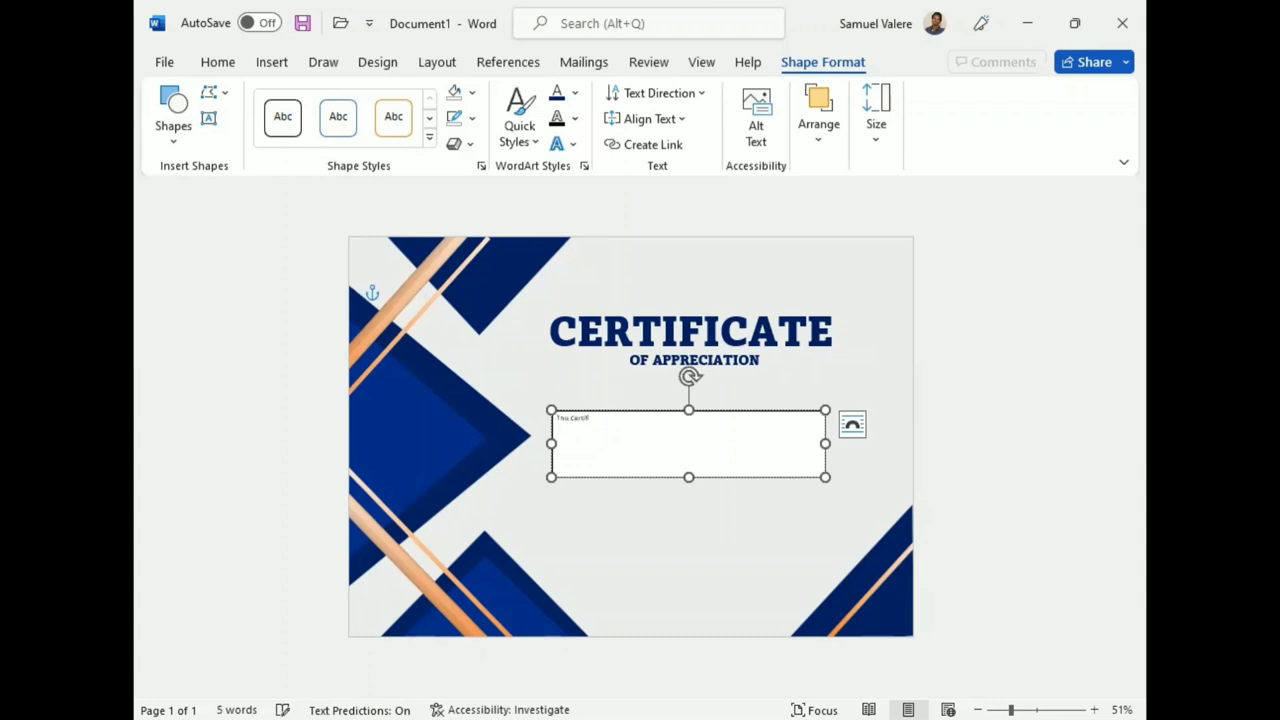
pyautogui.write('cate Is Greatly Presented To')
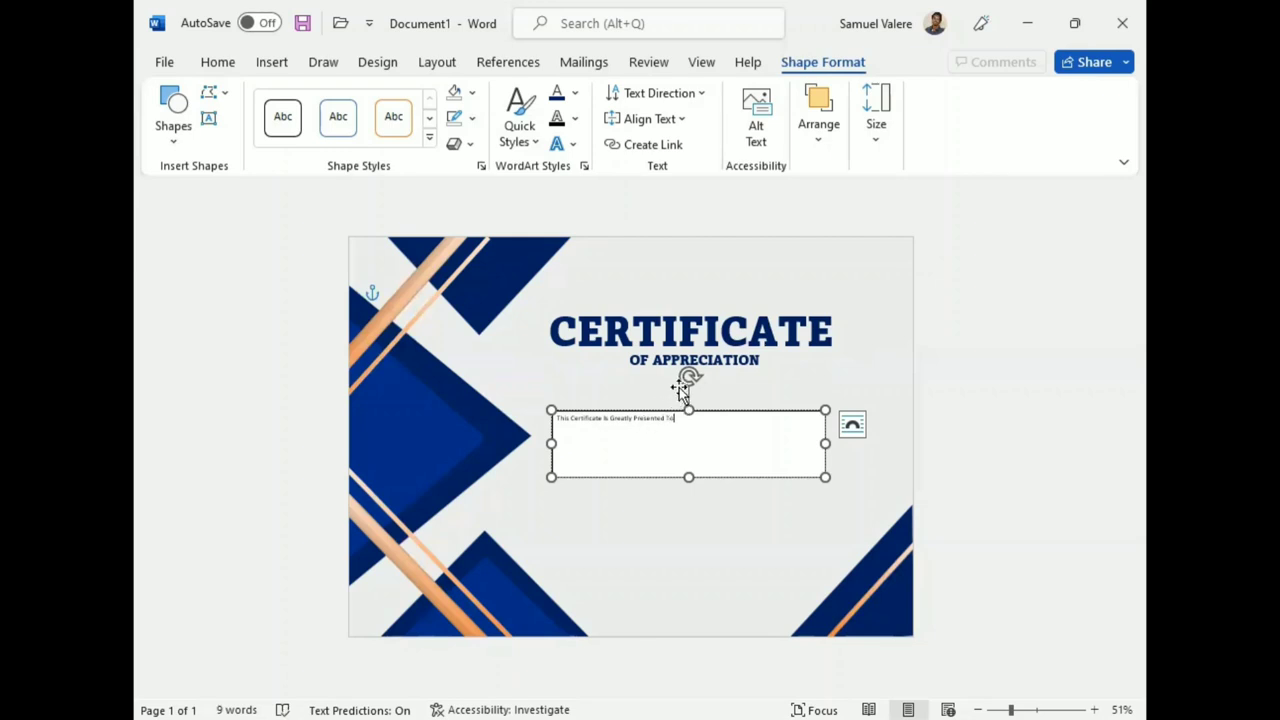
pyautogui.moveTo(678, 418); pyautogui.dragTo(563, 421)
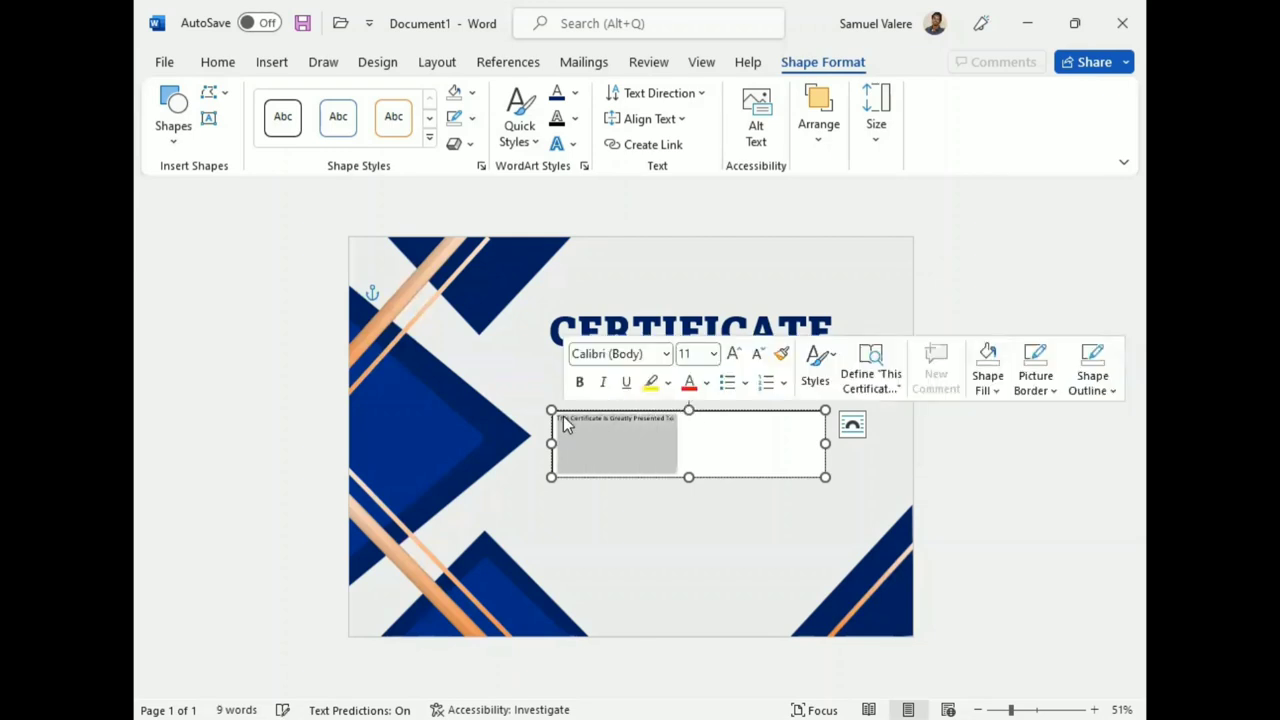
pyautogui.click(220, 62)
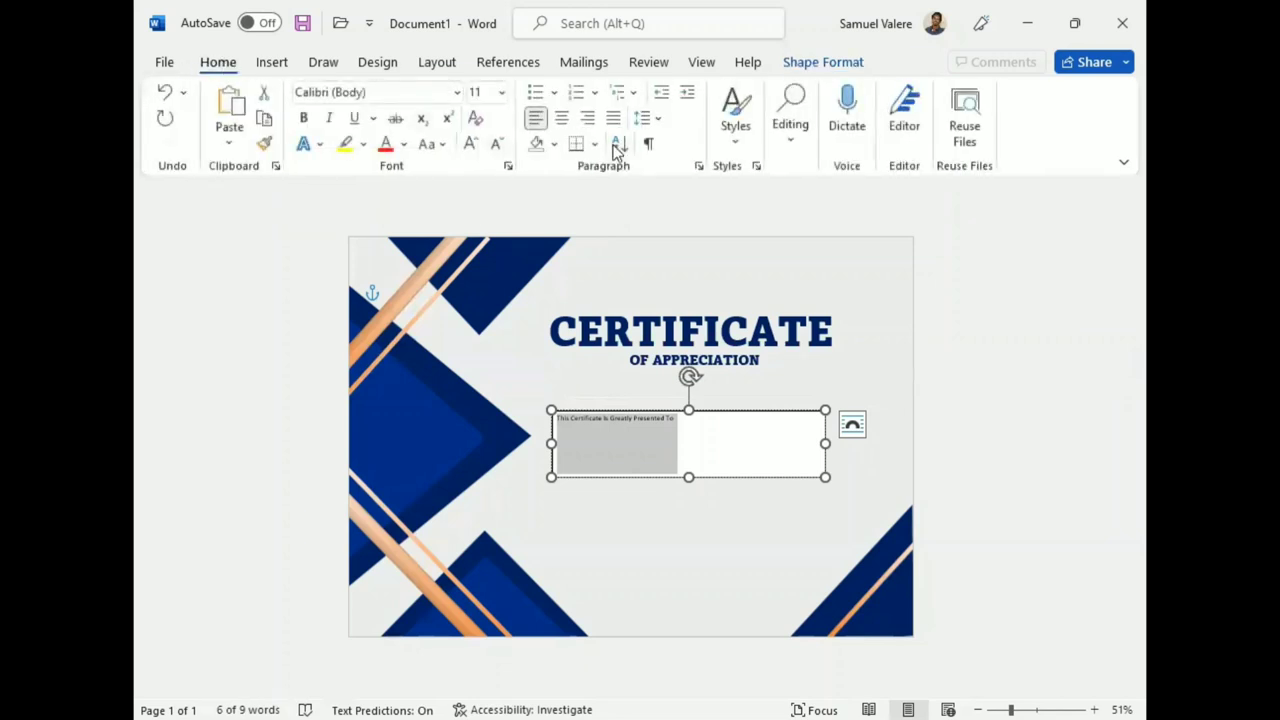
pyautogui.click(561, 118)
# Make the sentence all capitals and enlarge it to 20 pt
pyautogui.click(470, 143)
pyautogui.click(470, 143)
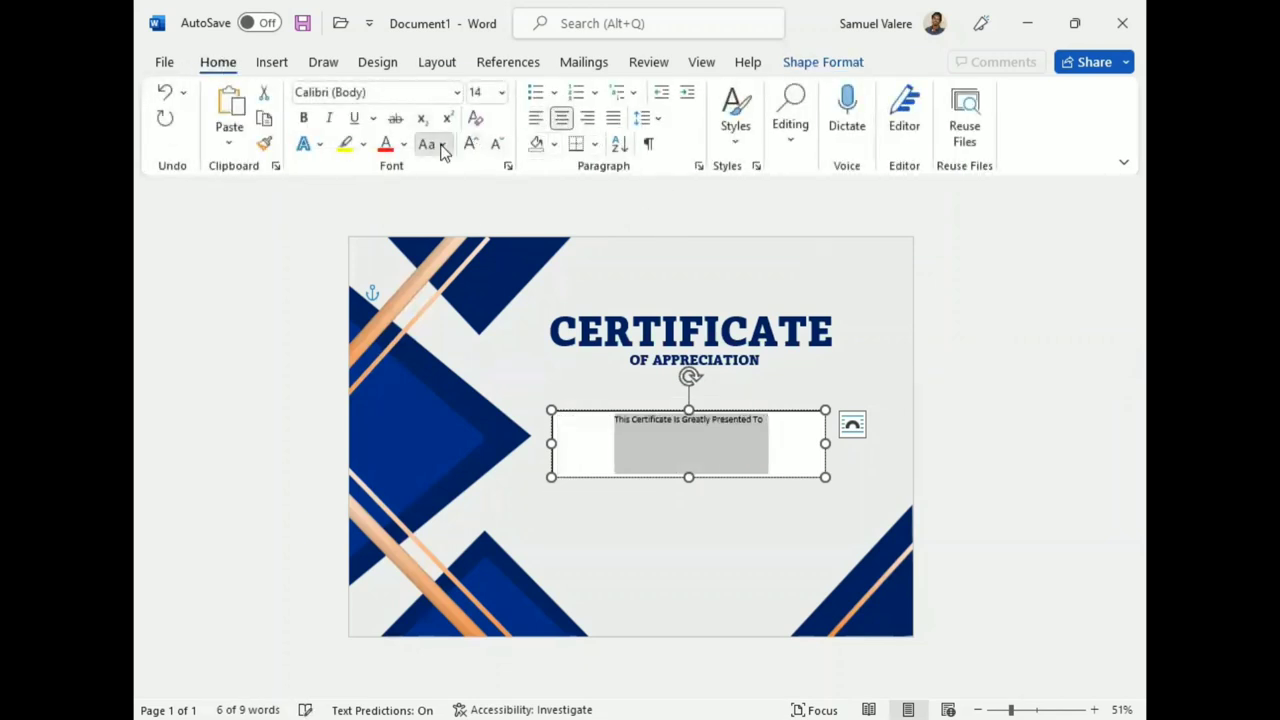
pyautogui.click(444, 146)
pyautogui.click(486, 226)
pyautogui.click(470, 143)
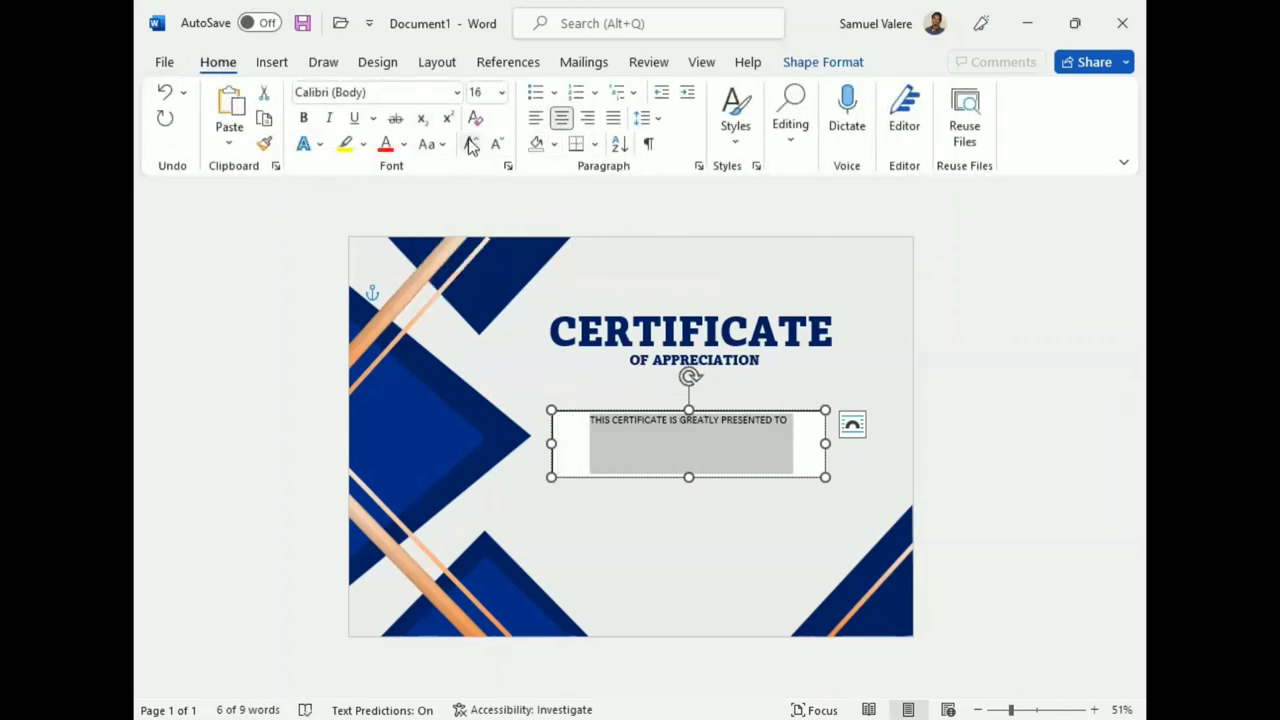
pyautogui.click(470, 143)
pyautogui.click(470, 143)
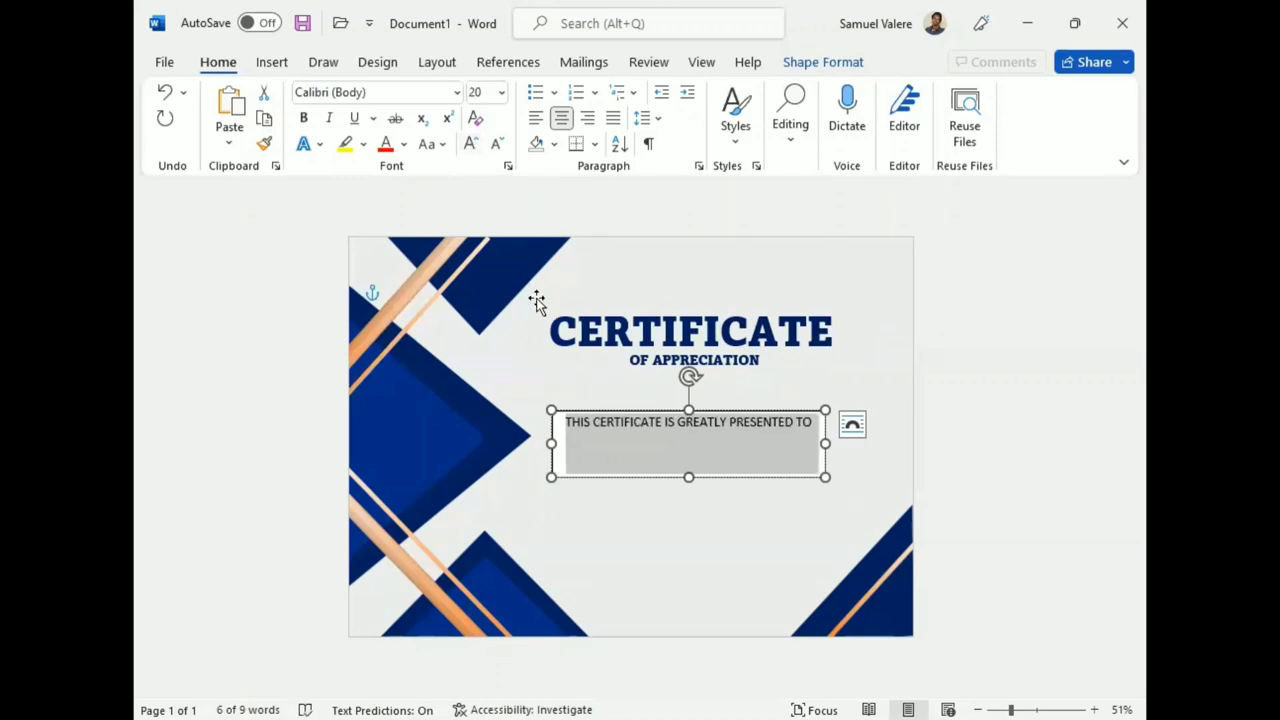
pyautogui.click(508, 166)
# Expand the sentence's character spacing by 1 pt
pyautogui.click(508, 150)
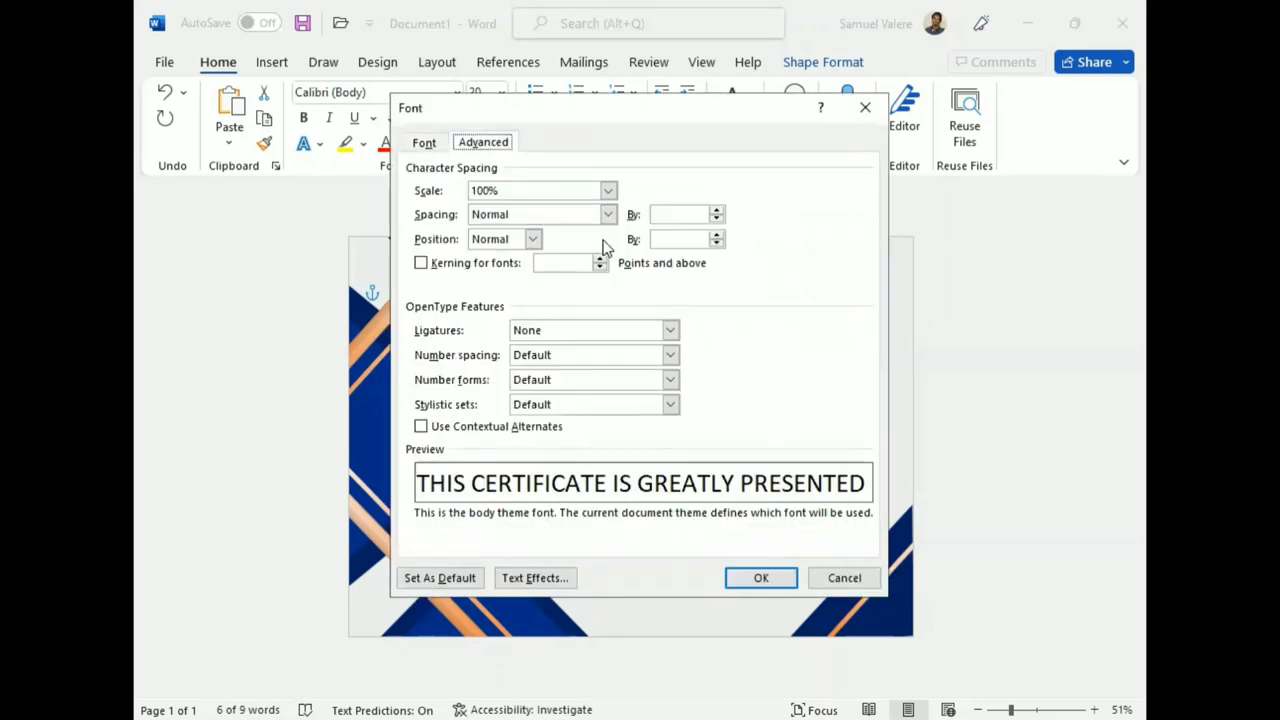
pyautogui.click(607, 215)
pyautogui.click(540, 246)
pyautogui.click(659, 214)
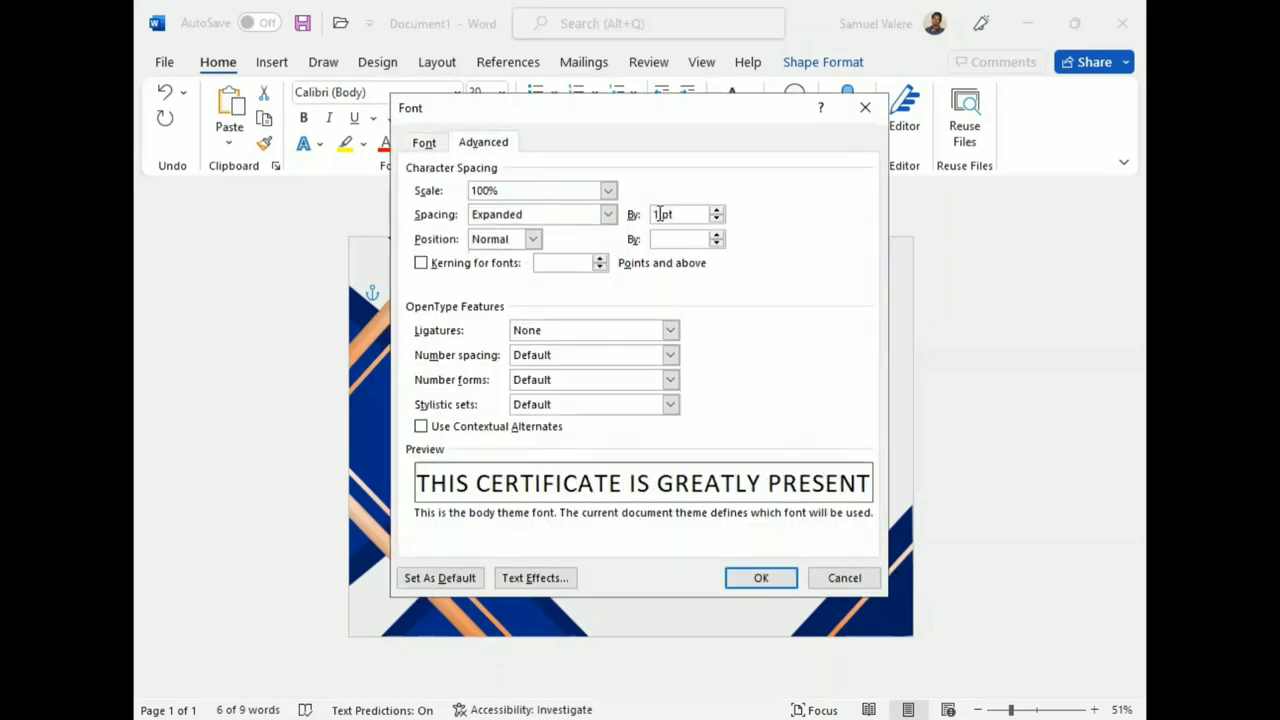
pyautogui.press('Return')
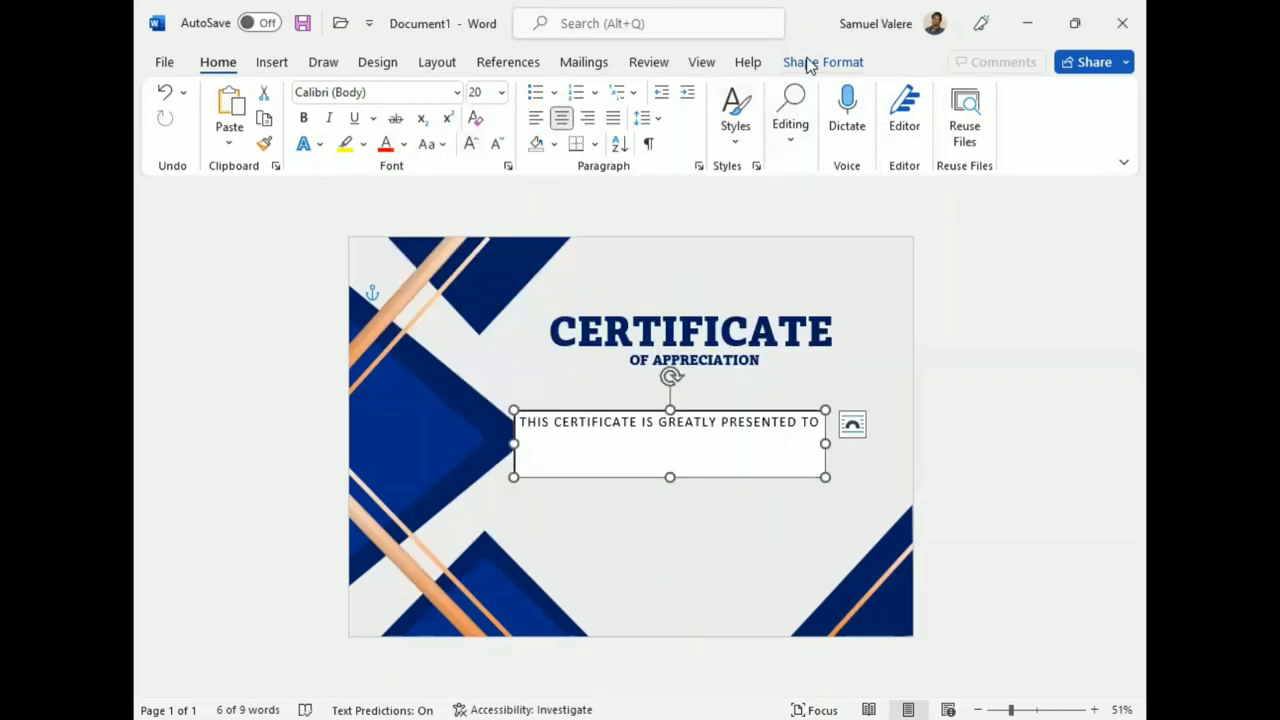
# Remove the sentence box's outline and fill and shrink its height to fit
pyautogui.click(812, 62)
pyautogui.click(471, 118)
pyautogui.click(500, 336)
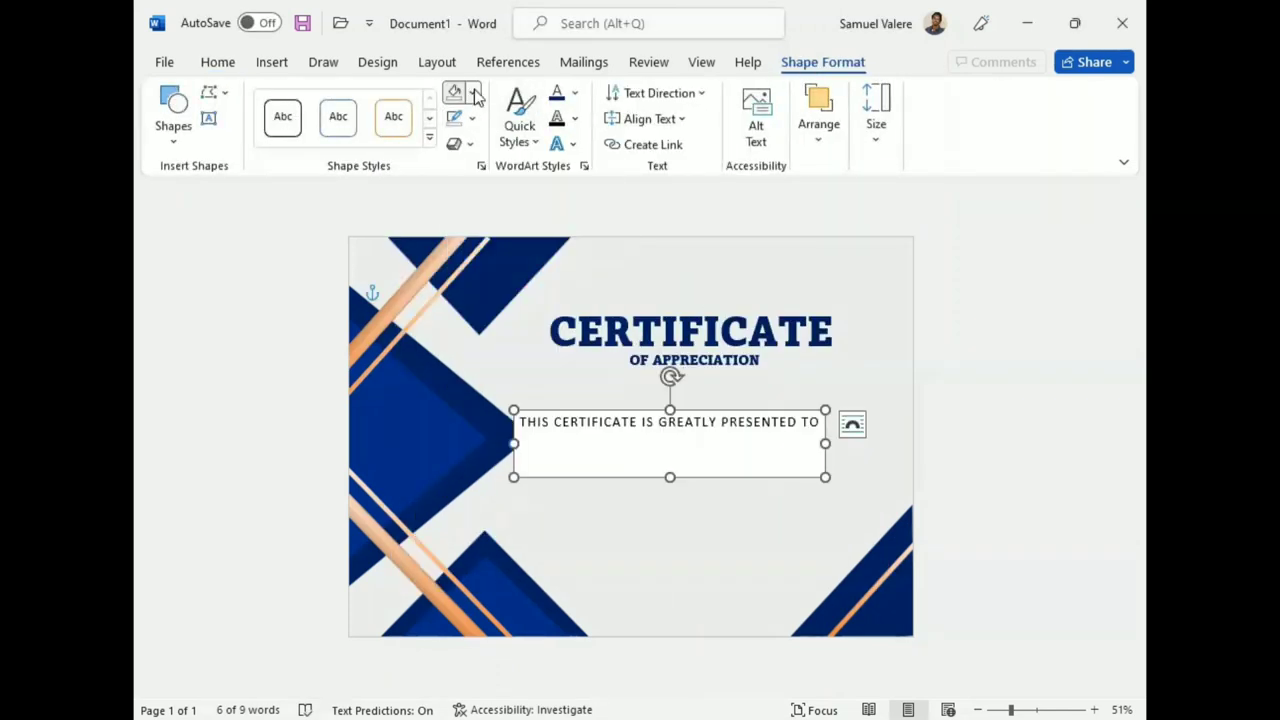
pyautogui.click(471, 92)
pyautogui.click(480, 312)
pyautogui.moveTo(671, 477); pyautogui.dragTo(671, 438)
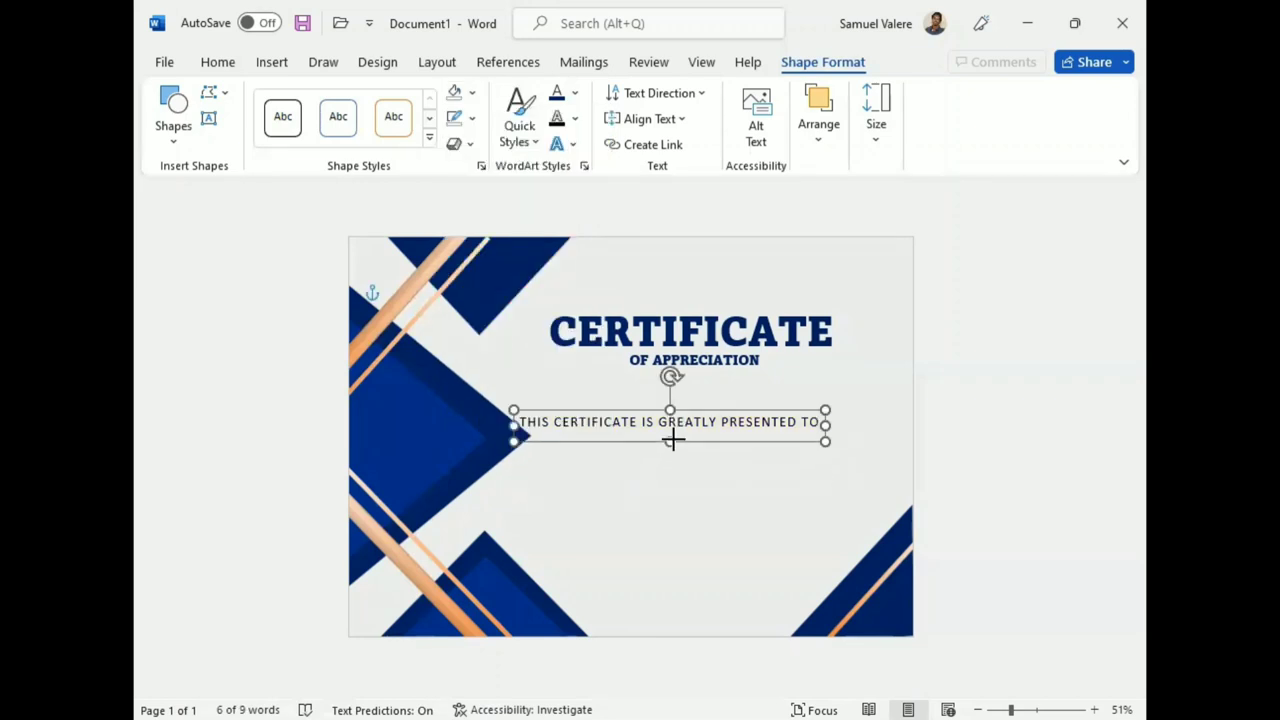
# Switch the sentence to bold Amasis MT Pro and reduce its size slightly
pyautogui.tripleClick(656, 422)
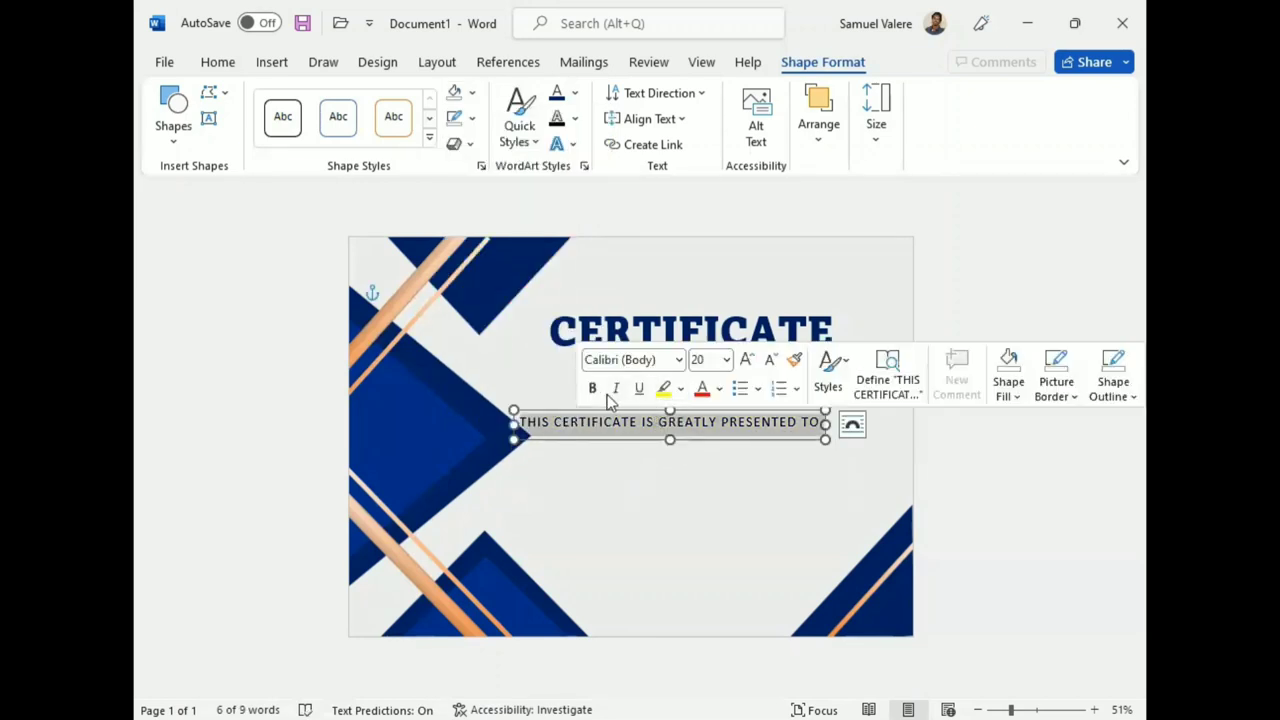
pyautogui.click(658, 359)
pyautogui.write('Amasis MT Pro B')
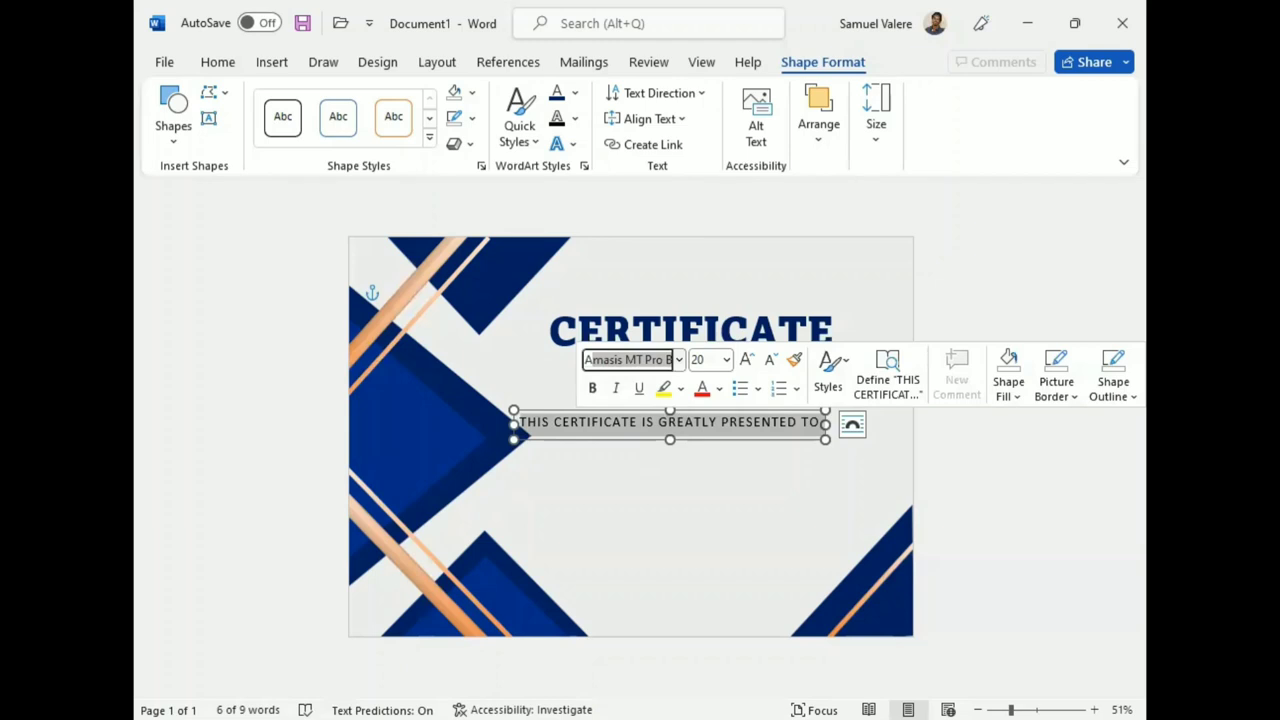
pyautogui.press('Return')
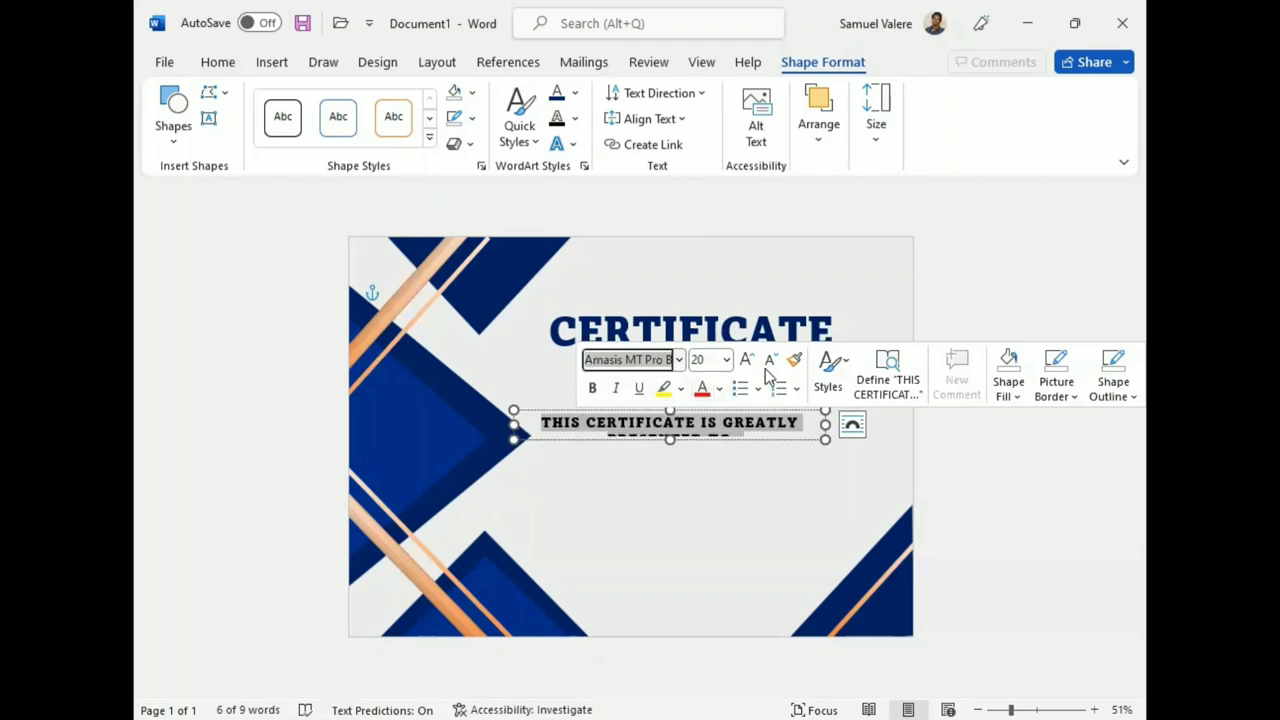
pyautogui.click(770, 359)
# Widen the box to one line and position it just beneath OF APPRECIATION
pyautogui.moveTo(513, 424); pyautogui.dragTo(457, 423)
pyautogui.moveTo(678, 413); pyautogui.dragTo(734, 387)
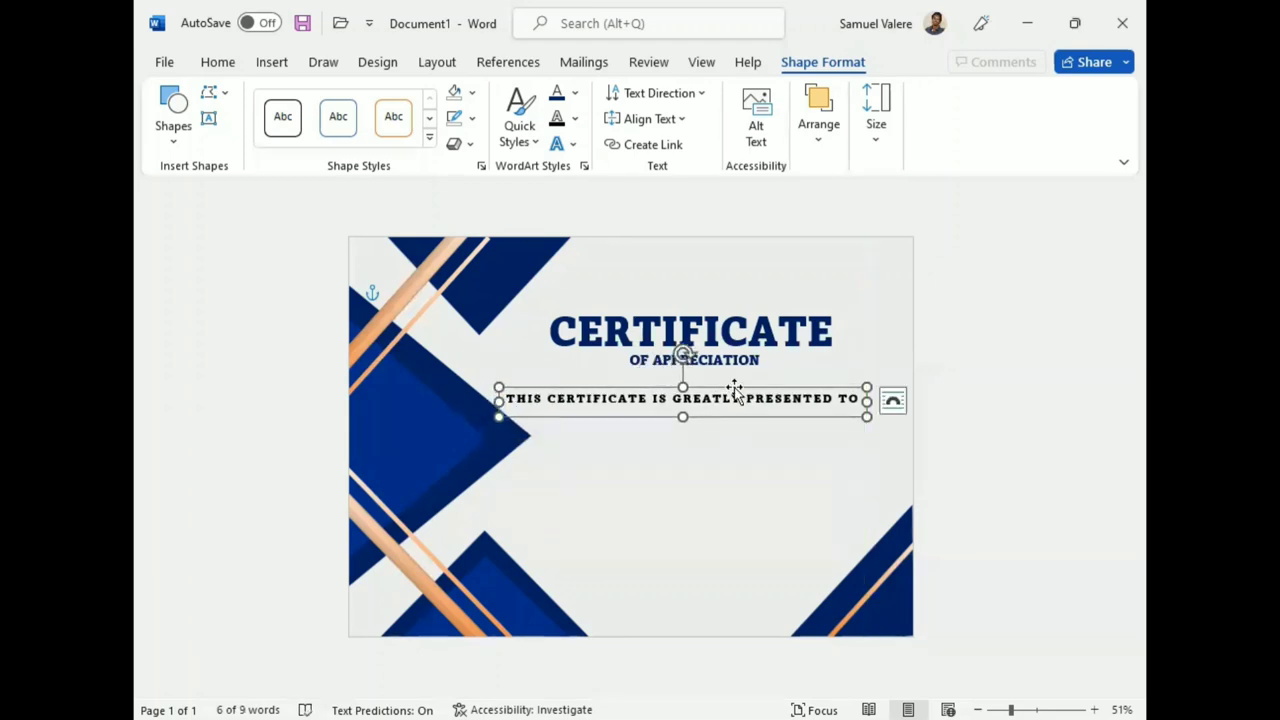
pyautogui.press('Right')
pyautogui.press('Right')
pyautogui.press('Right')
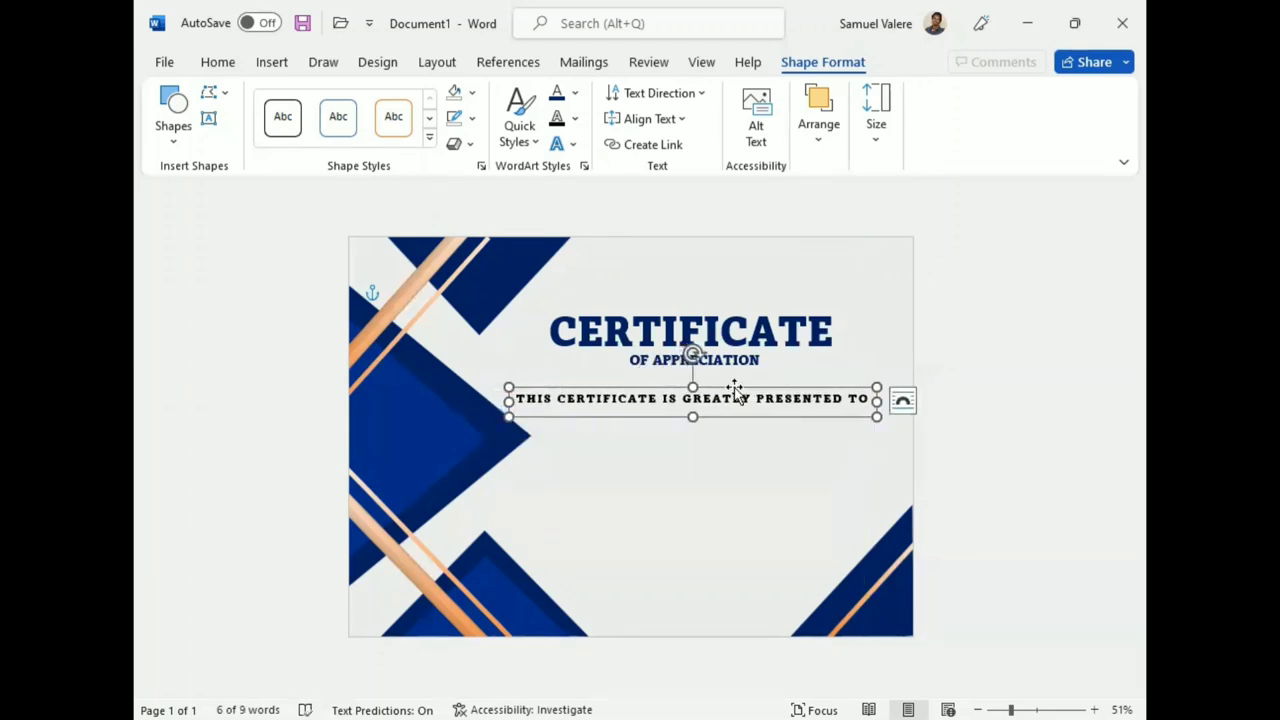
pyautogui.press('Up')
pyautogui.press('Up')
pyautogui.press('Up')
pyautogui.press('Up')
pyautogui.press('Up')
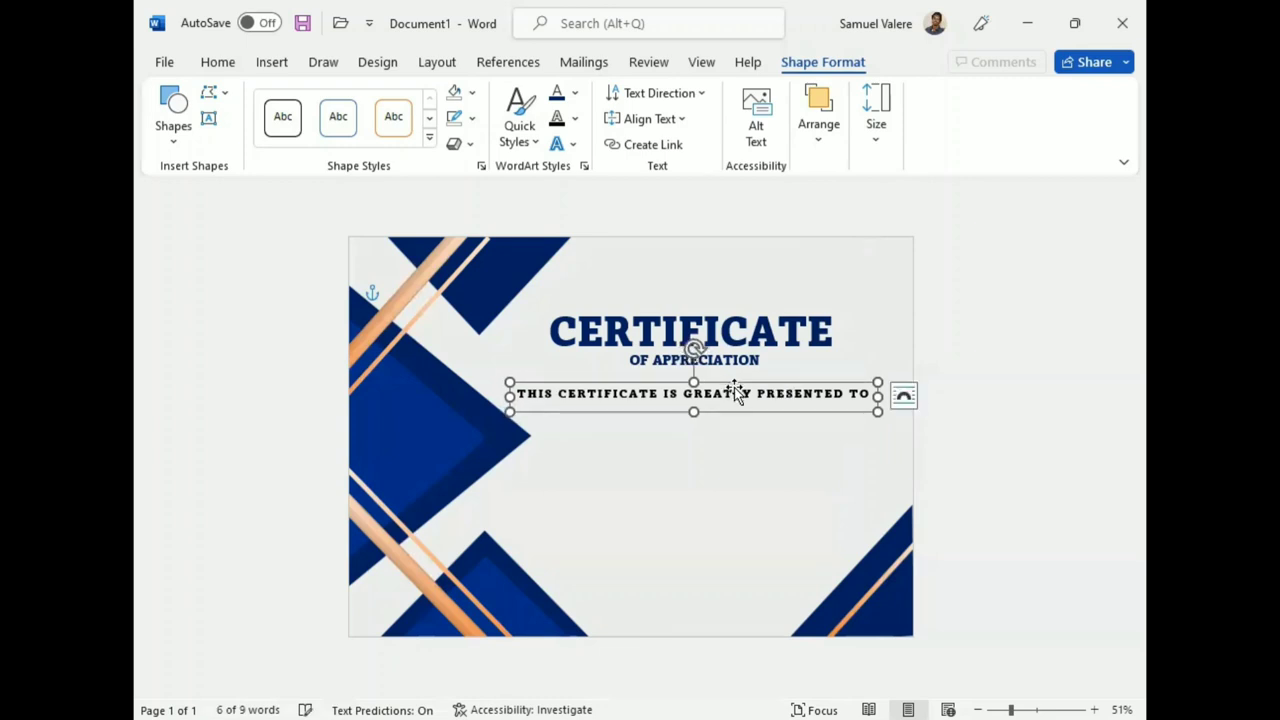
pyautogui.press('Up')
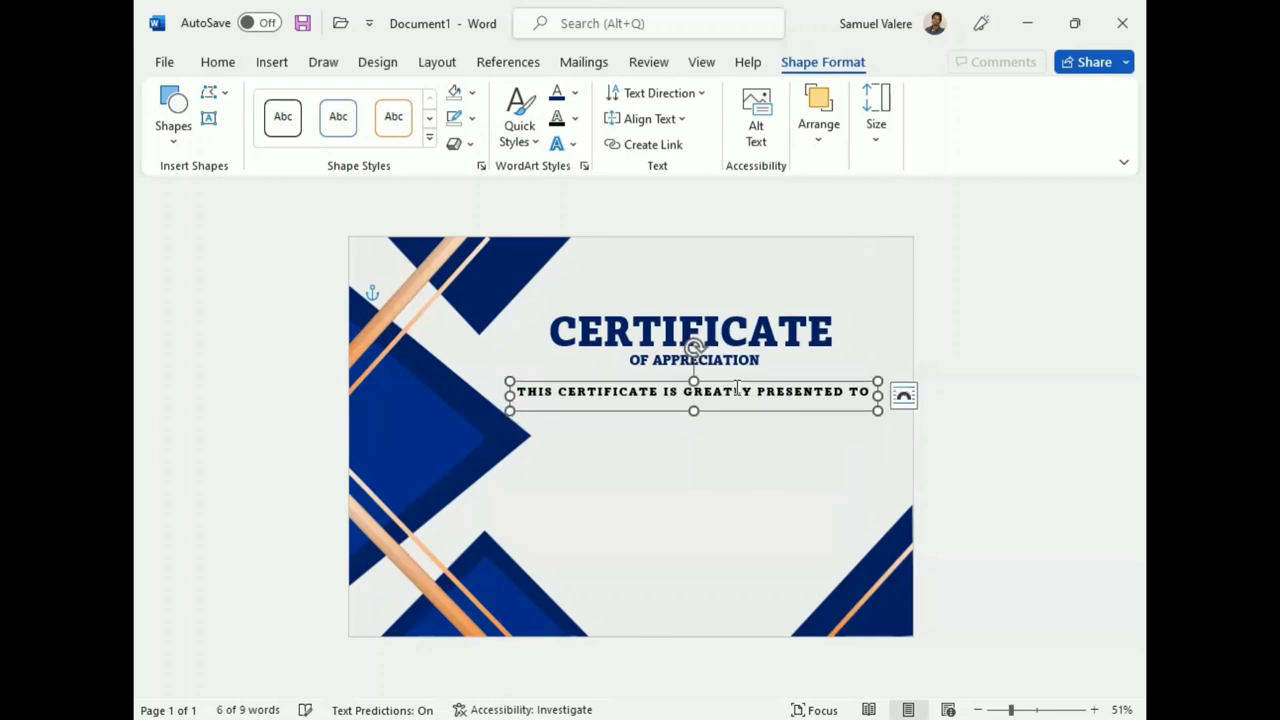
pyautogui.click(209, 120)
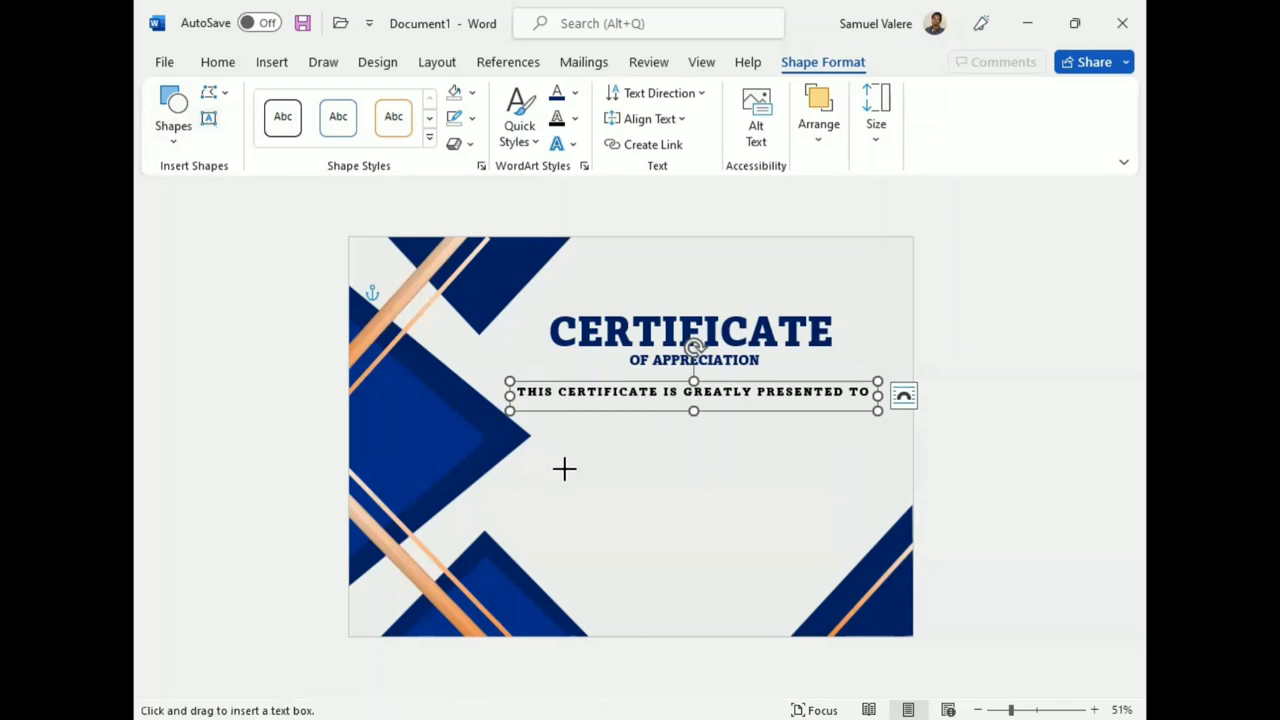
# Add a text box below the presented-to line with the recipient's name centred in Palace Script MT
pyautogui.moveTo(536, 434); pyautogui.dragTo(877, 532)
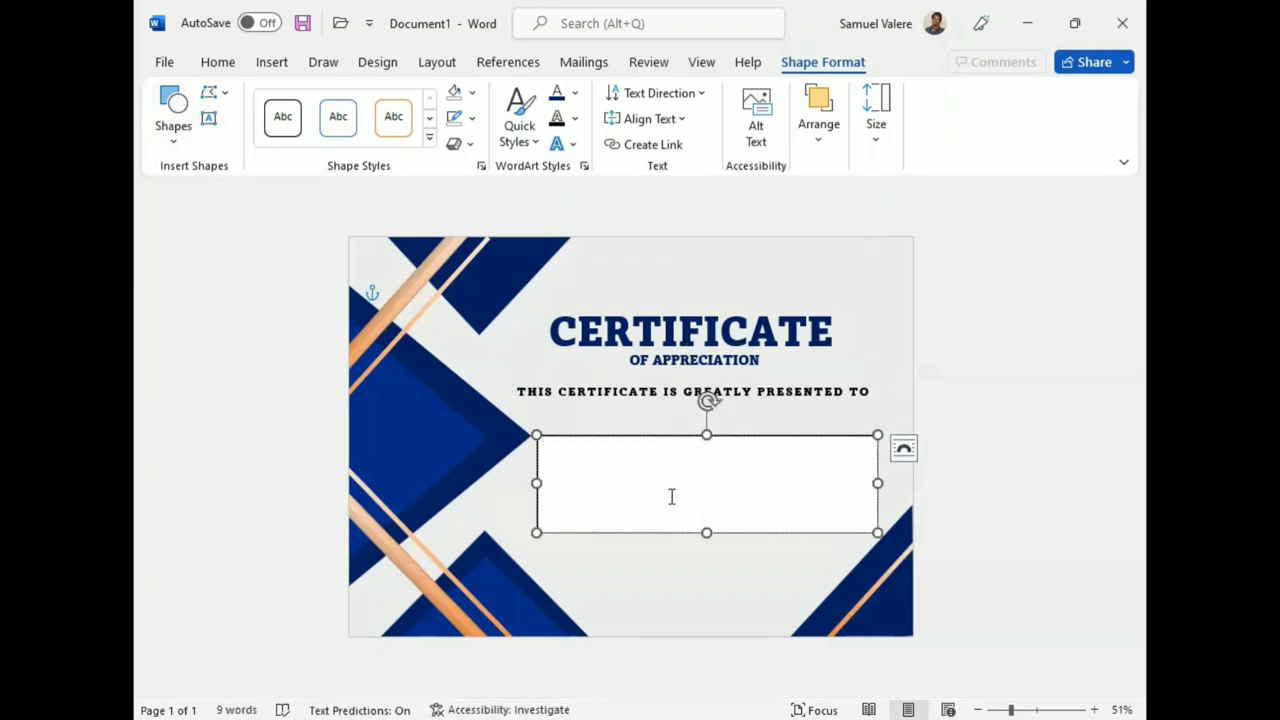
pyautogui.write('Ena')
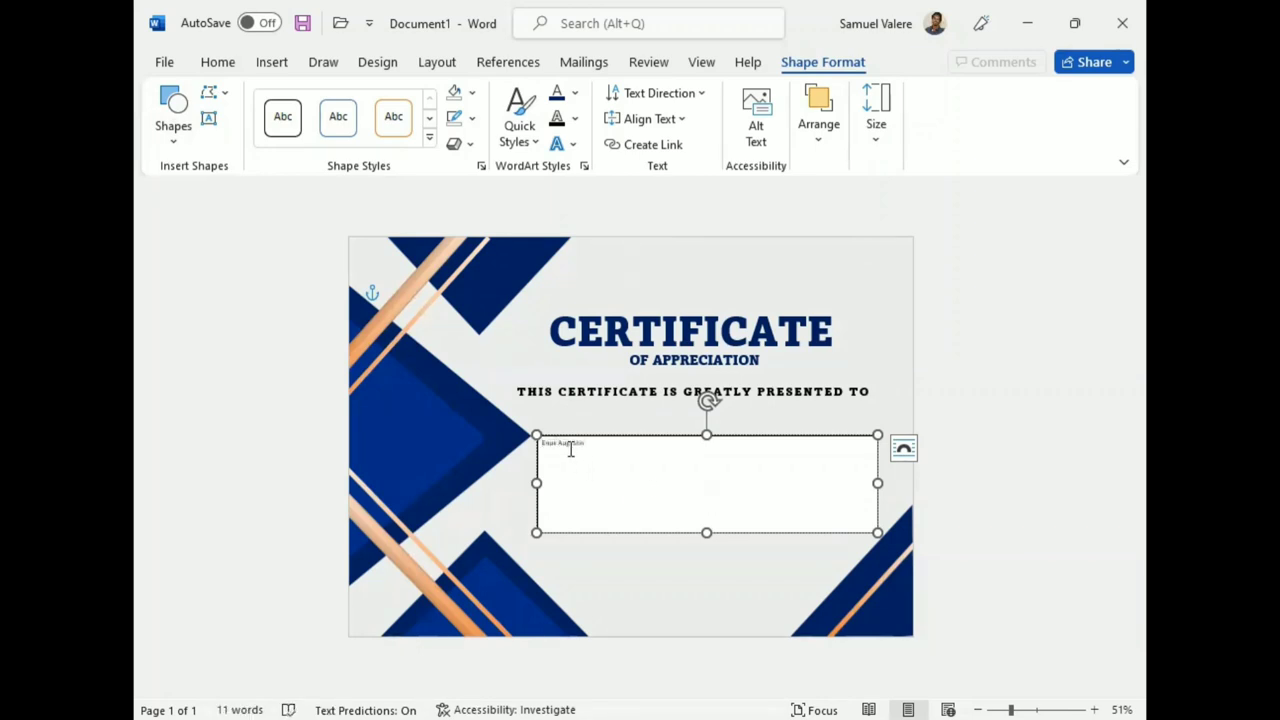
pyautogui.tripleClick(571, 450)
pyautogui.click(217, 62)
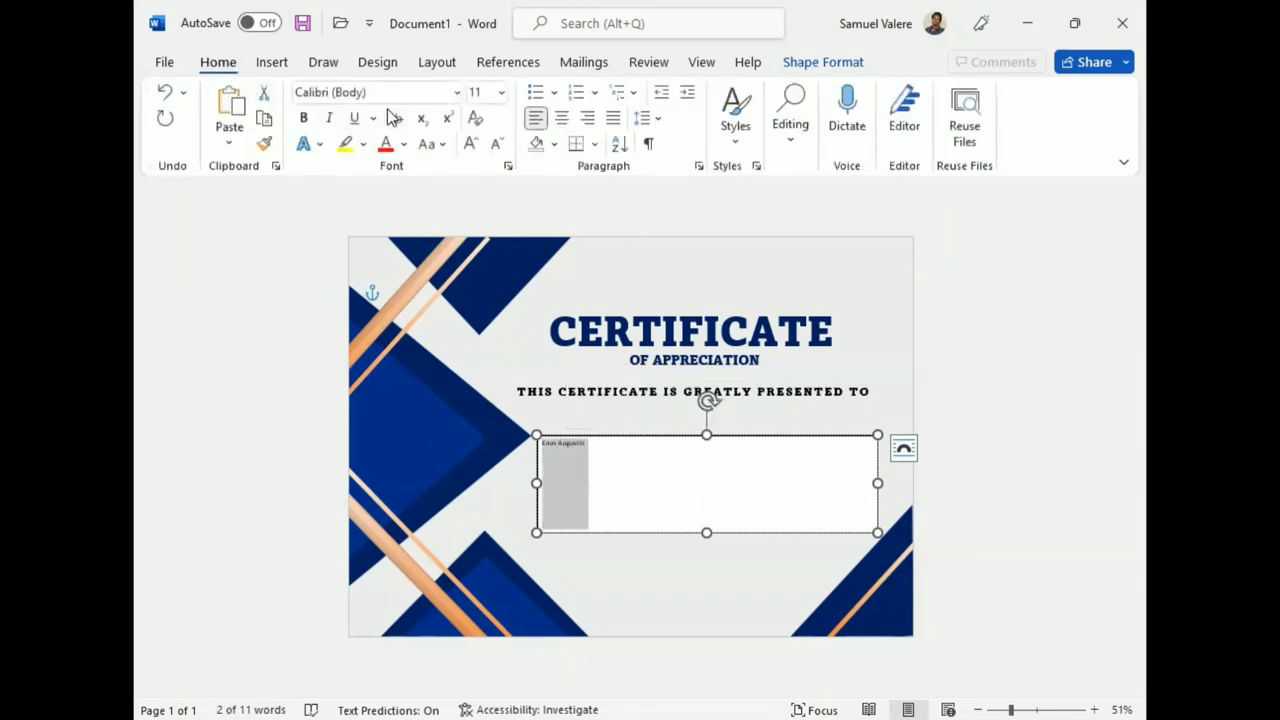
pyautogui.click(562, 118)
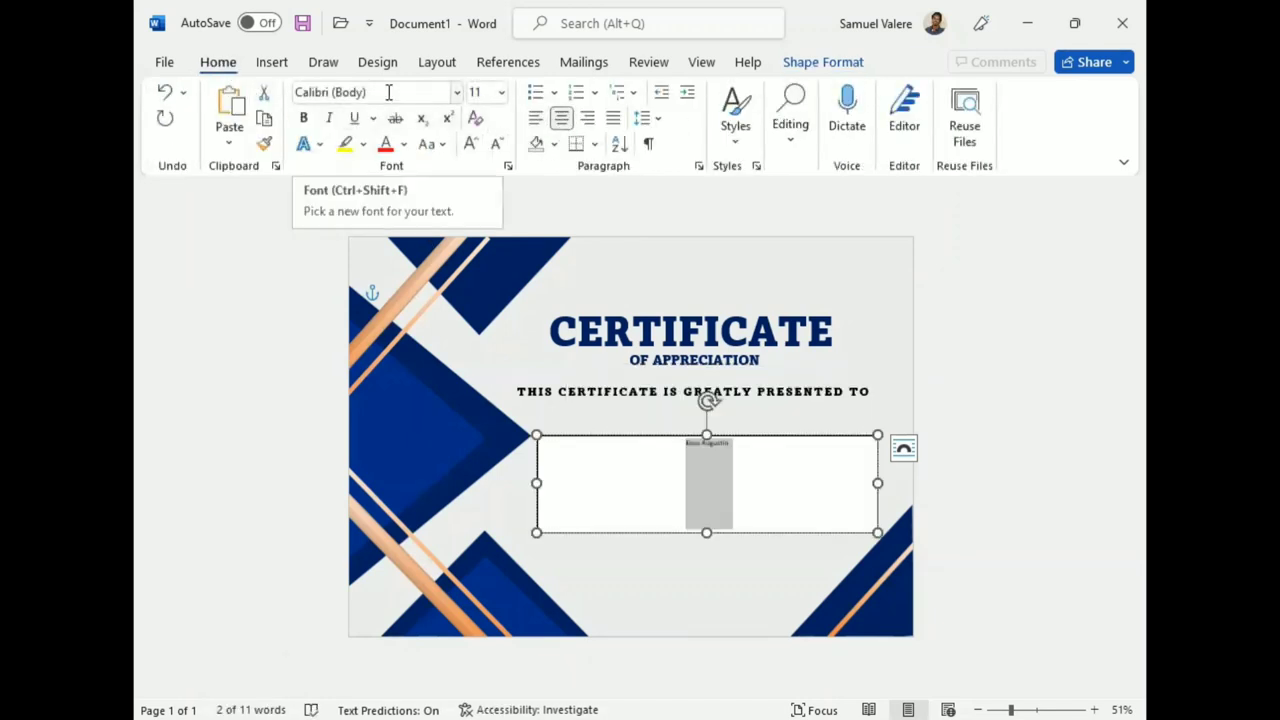
pyautogui.click(389, 92)
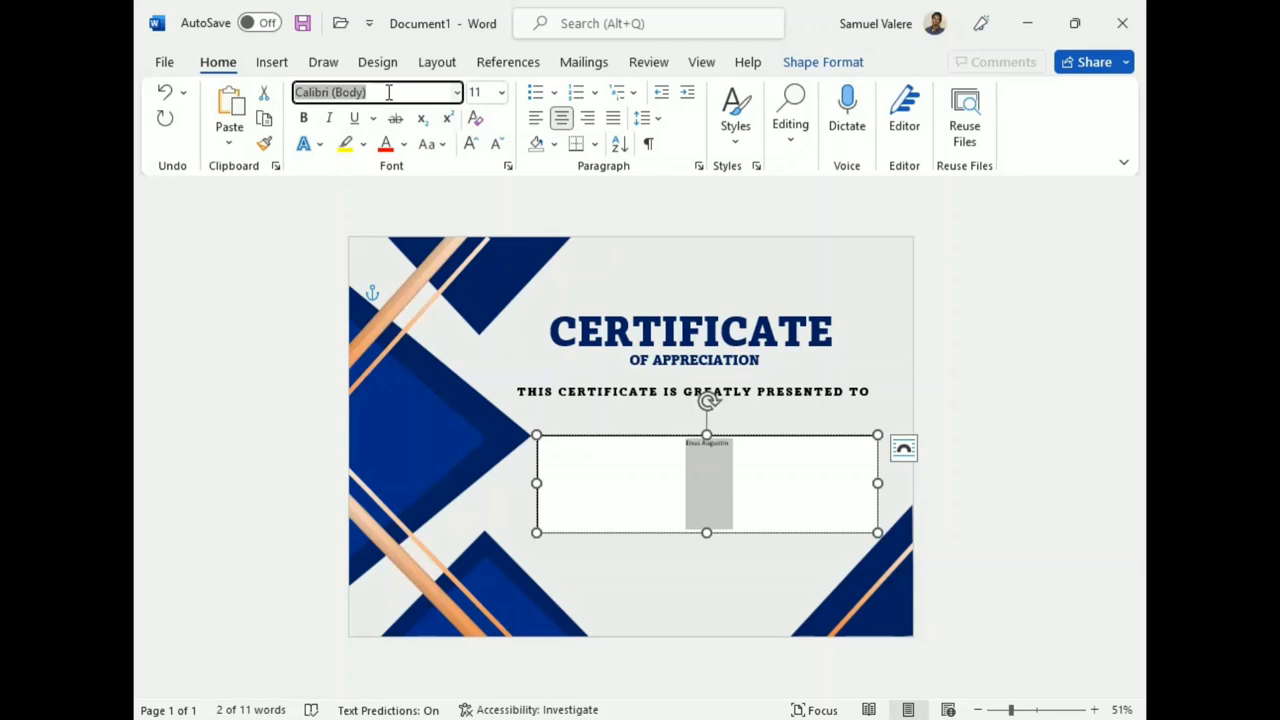
pyautogui.write('Palace Script MT')
pyautogui.press('Return')
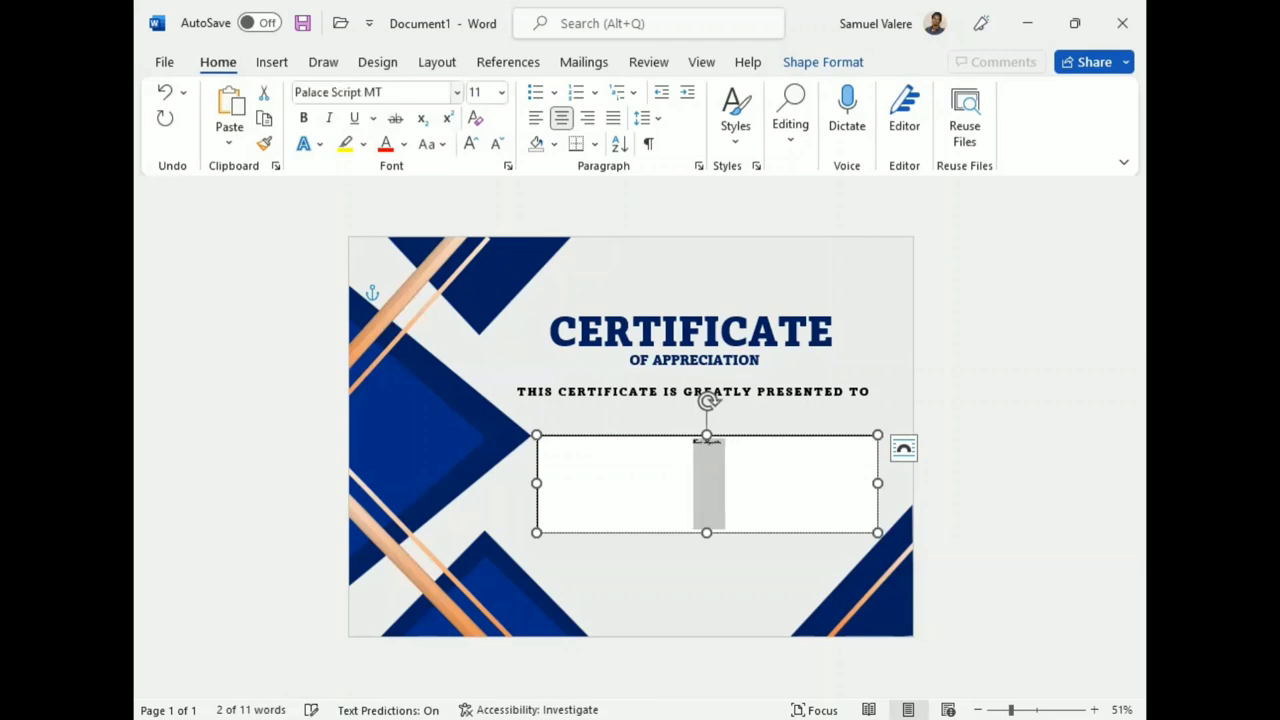
# Grow the name to 130 pt, make it bold, and resize its box to fit
pyautogui.click(470, 143)
pyautogui.click(470, 143)
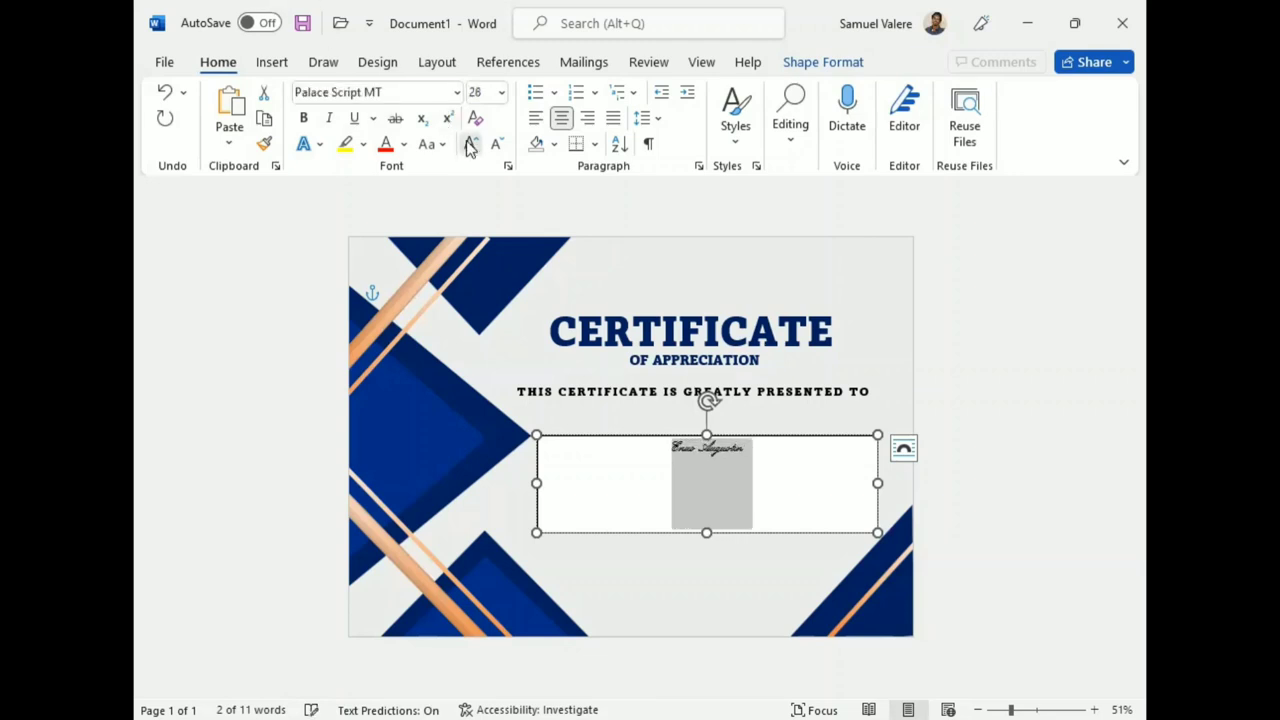
pyautogui.click(470, 143)
pyautogui.click(470, 143)
pyautogui.click(470, 143)
pyautogui.click(470, 143)
pyautogui.click(470, 143)
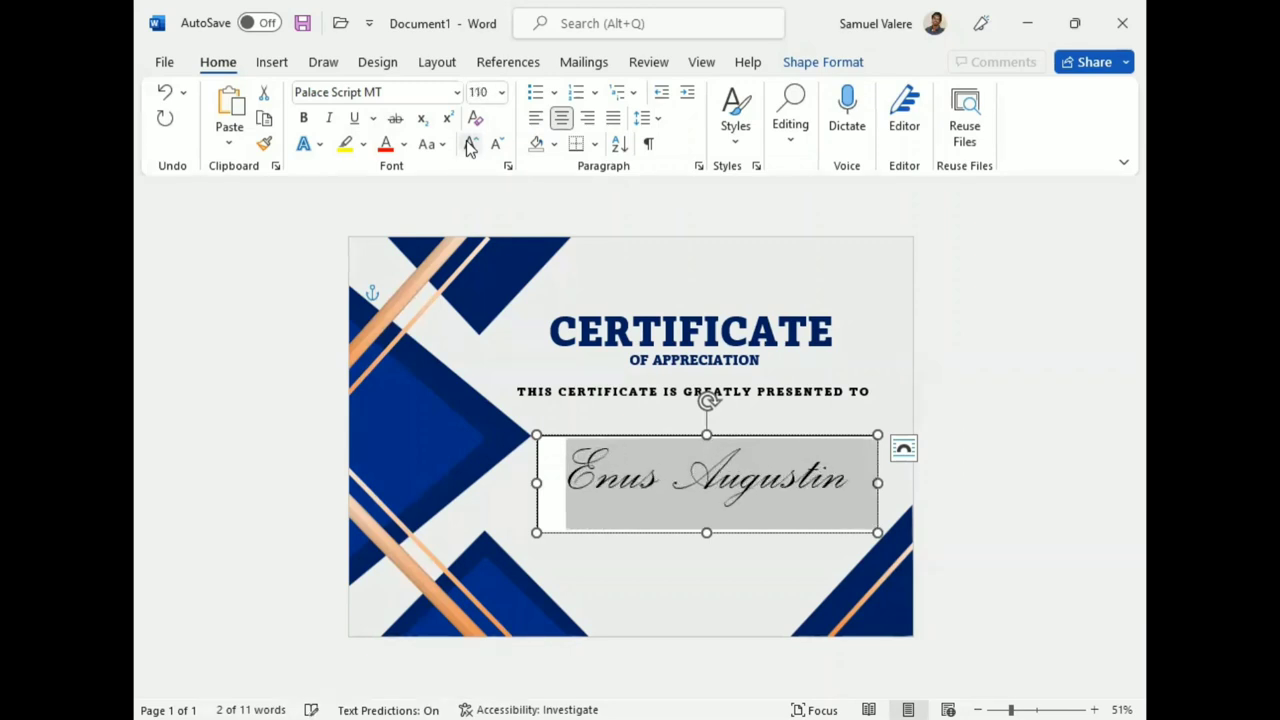
pyautogui.click(470, 143)
pyautogui.click(470, 143)
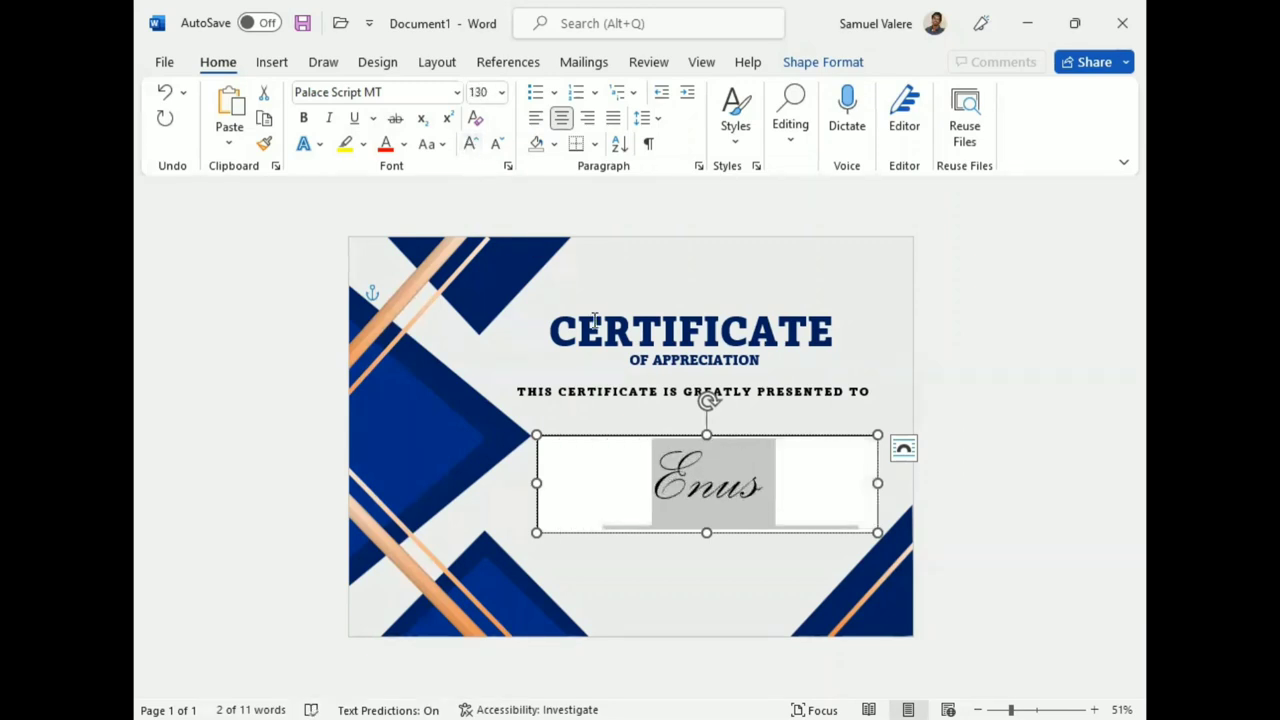
pyautogui.moveTo(537, 483); pyautogui.dragTo(493, 483)
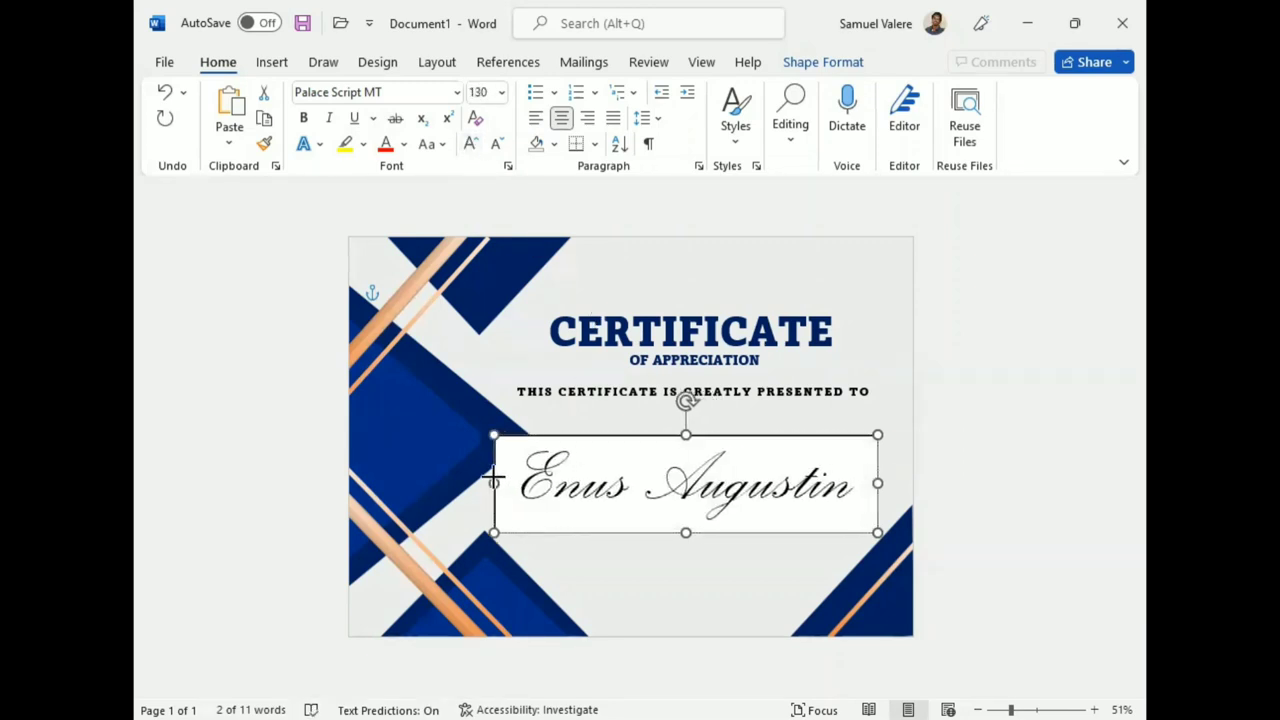
pyautogui.click(304, 119)
pyautogui.moveTo(686, 533)
pyautogui.mouseDown()
pyautogui.moveTo(685, 518)
pyautogui.moveTo(686, 533)
pyautogui.mouseUp()
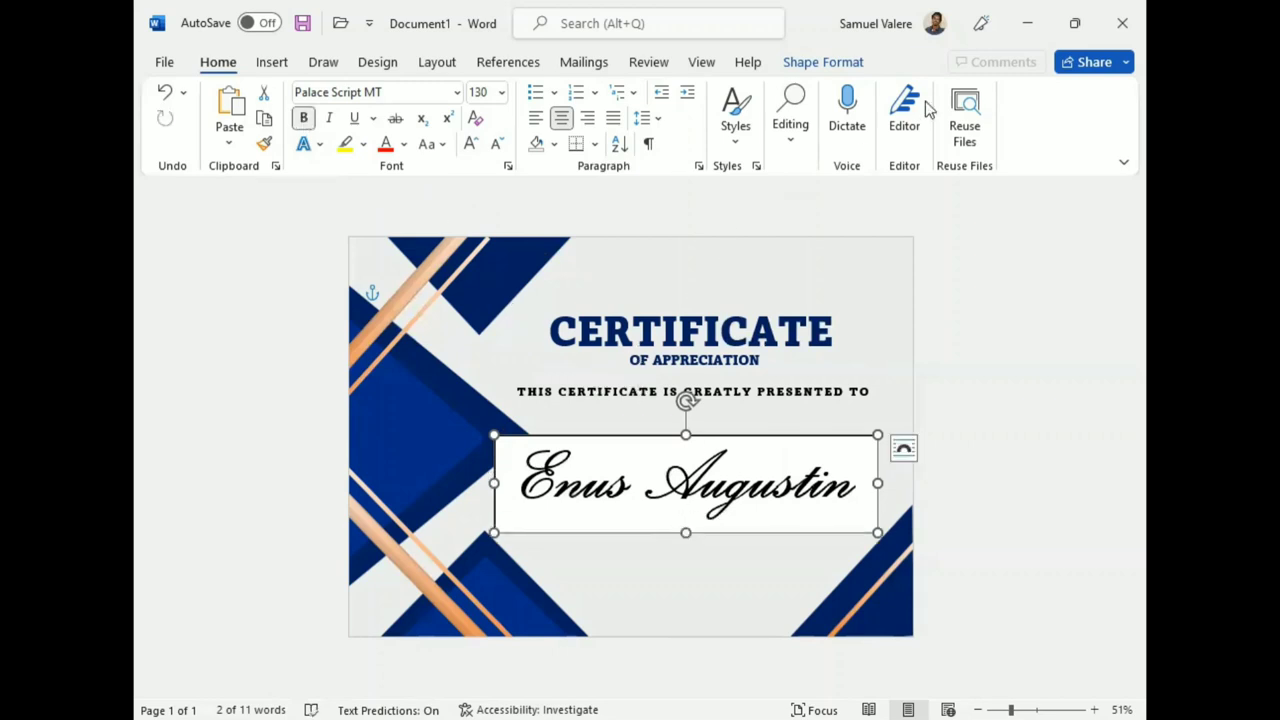
pyautogui.click(824, 62)
# Remove the name box's outline and fill, and turn the recipient name dark blue
pyautogui.click(473, 118)
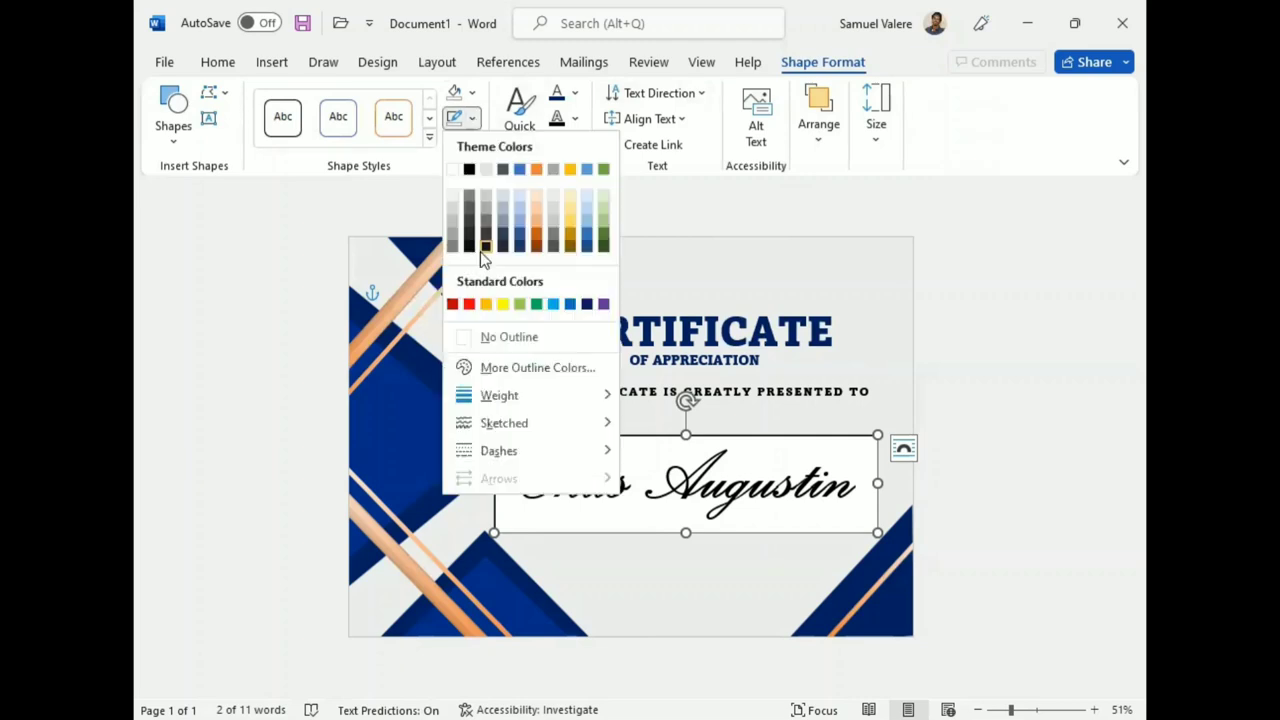
pyautogui.click(462, 336)
pyautogui.click(463, 92)
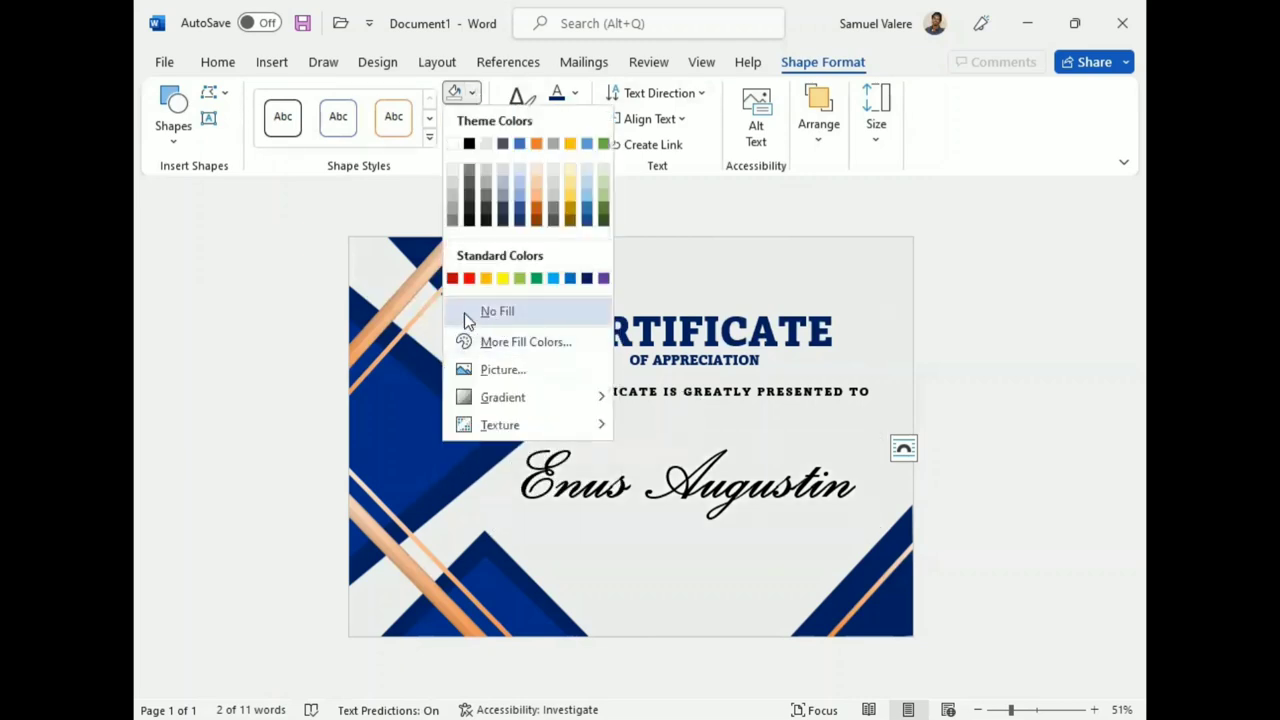
pyautogui.click(464, 313)
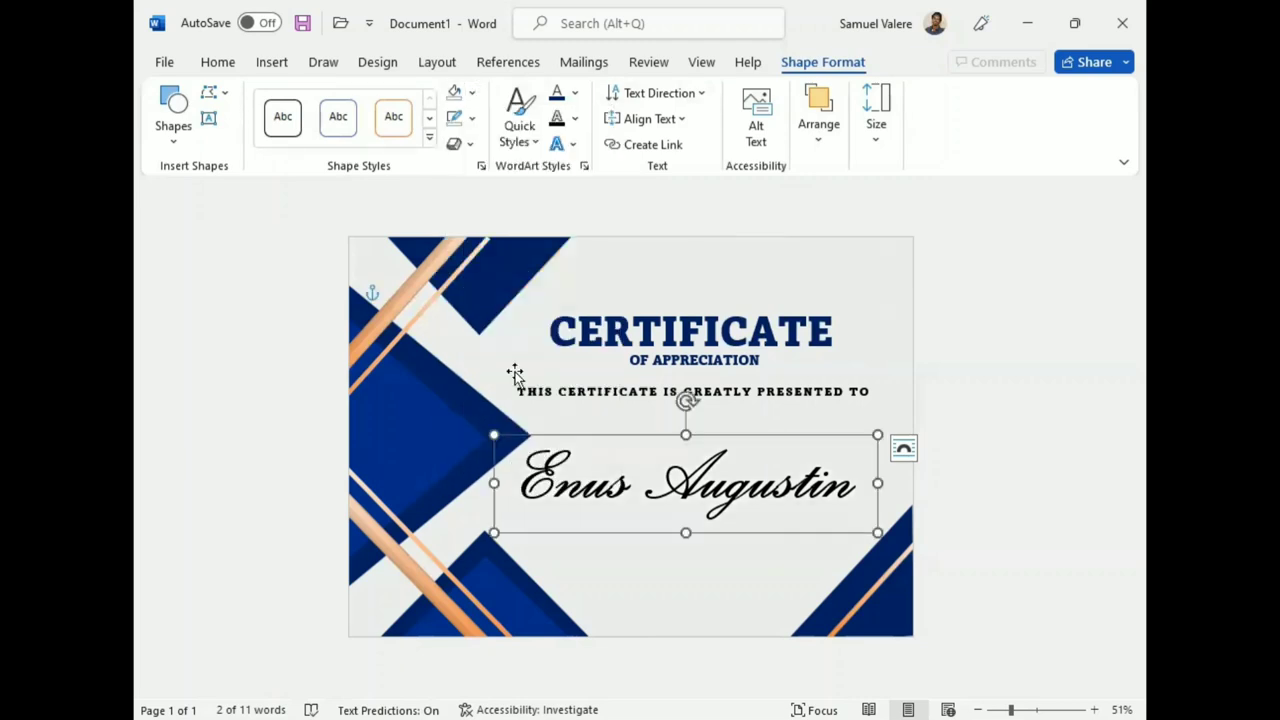
pyautogui.click(556, 119)
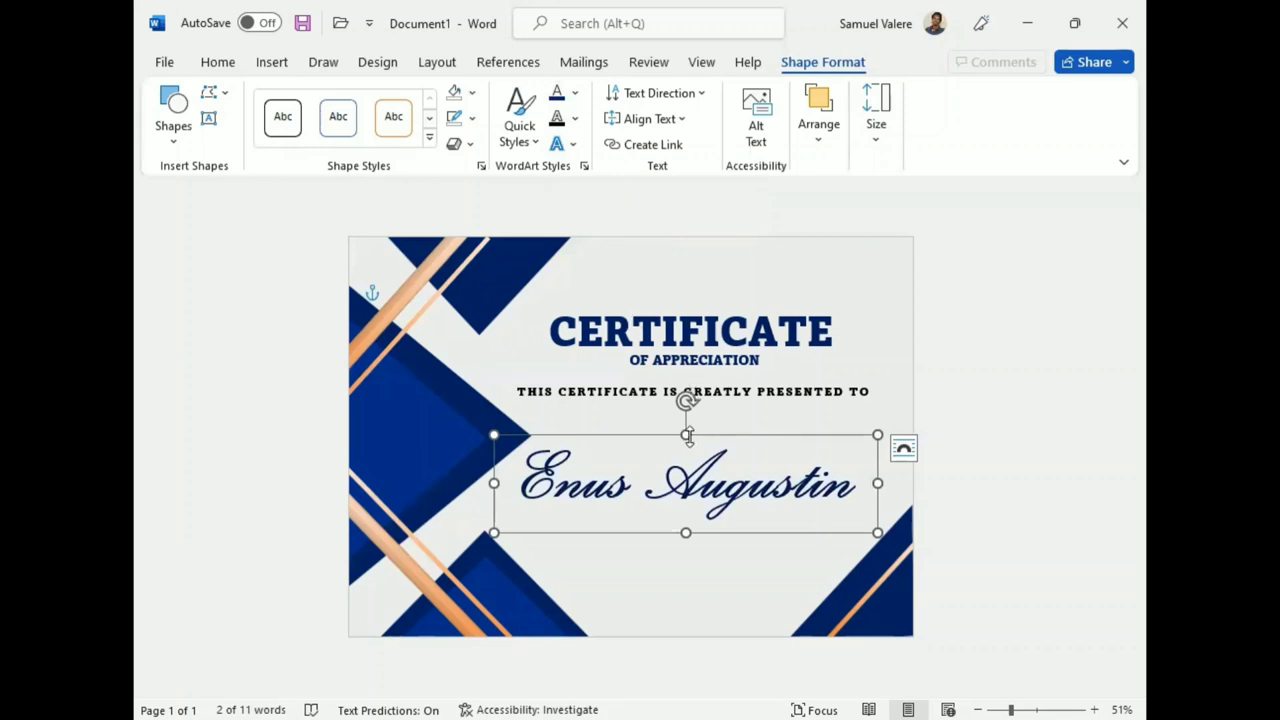
# Nudge the name box up beneath the presented-to line and trim its height
pyautogui.press('Up')
pyautogui.press('Up')
pyautogui.press('Up')
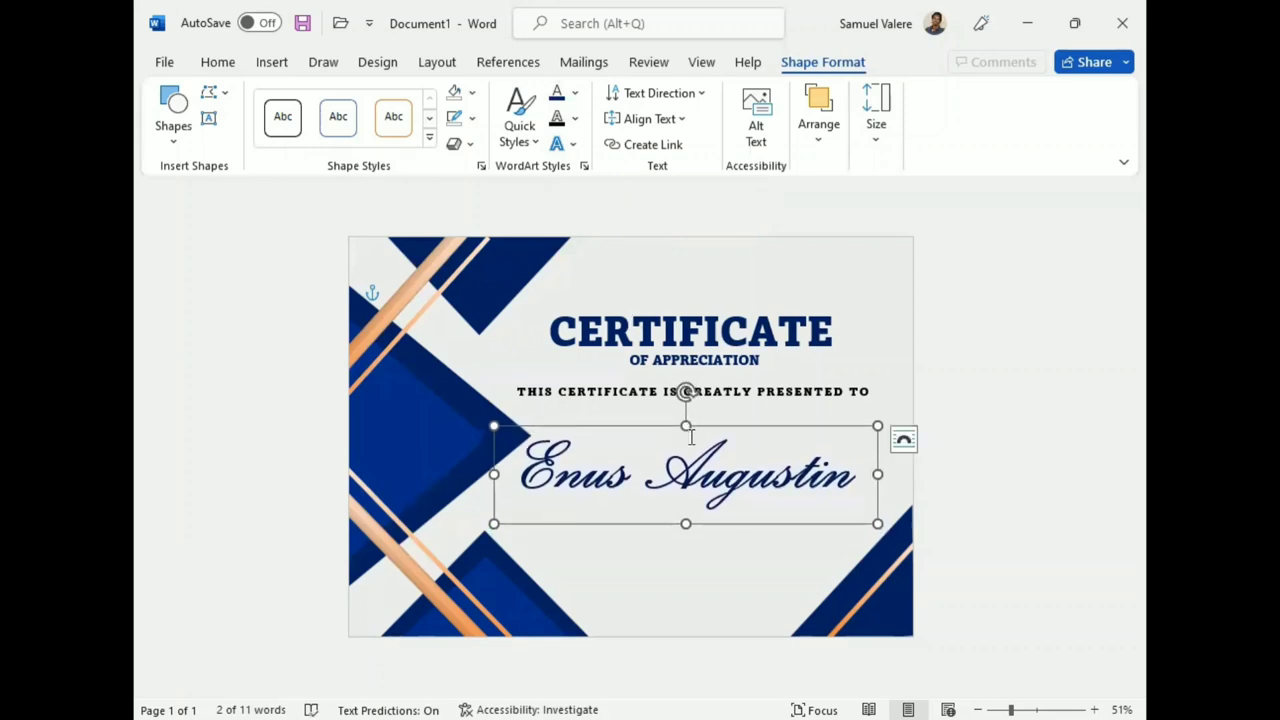
pyautogui.moveTo(694, 427); pyautogui.dragTo(706, 424)
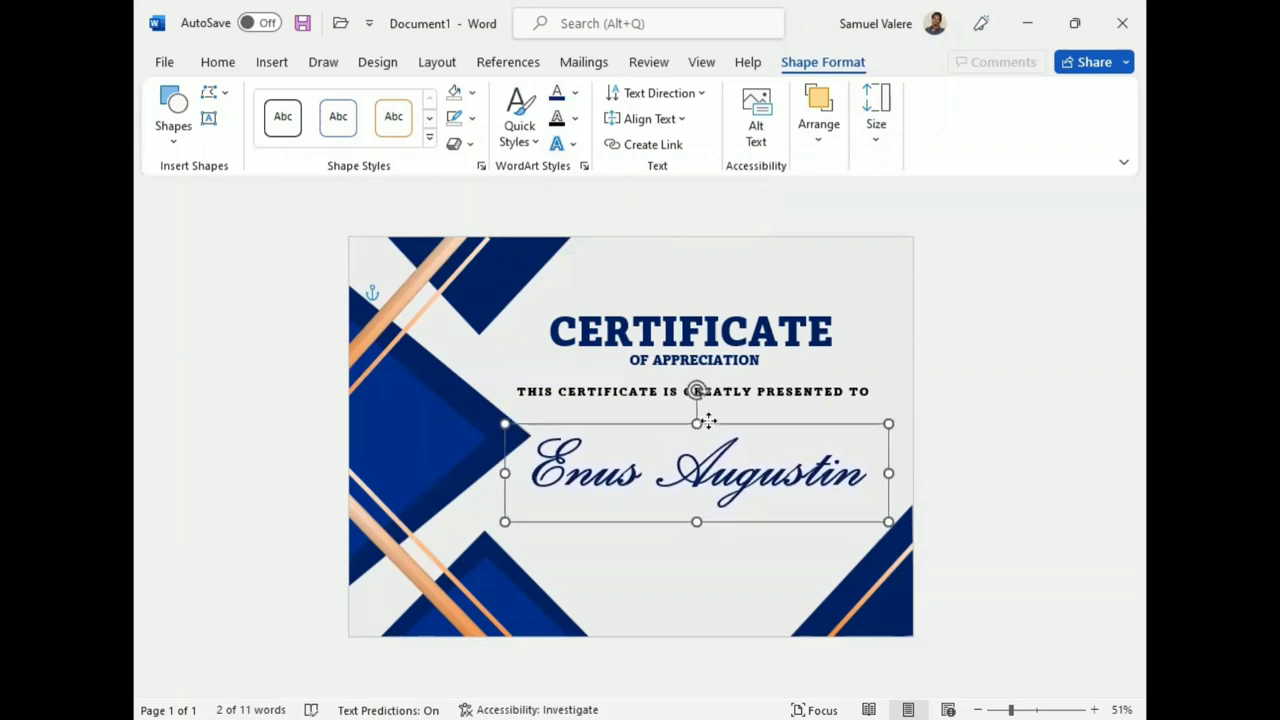
pyautogui.press('Up')
pyautogui.press('Up')
pyautogui.press('Up')
pyautogui.press('Up')
pyautogui.press('Up')
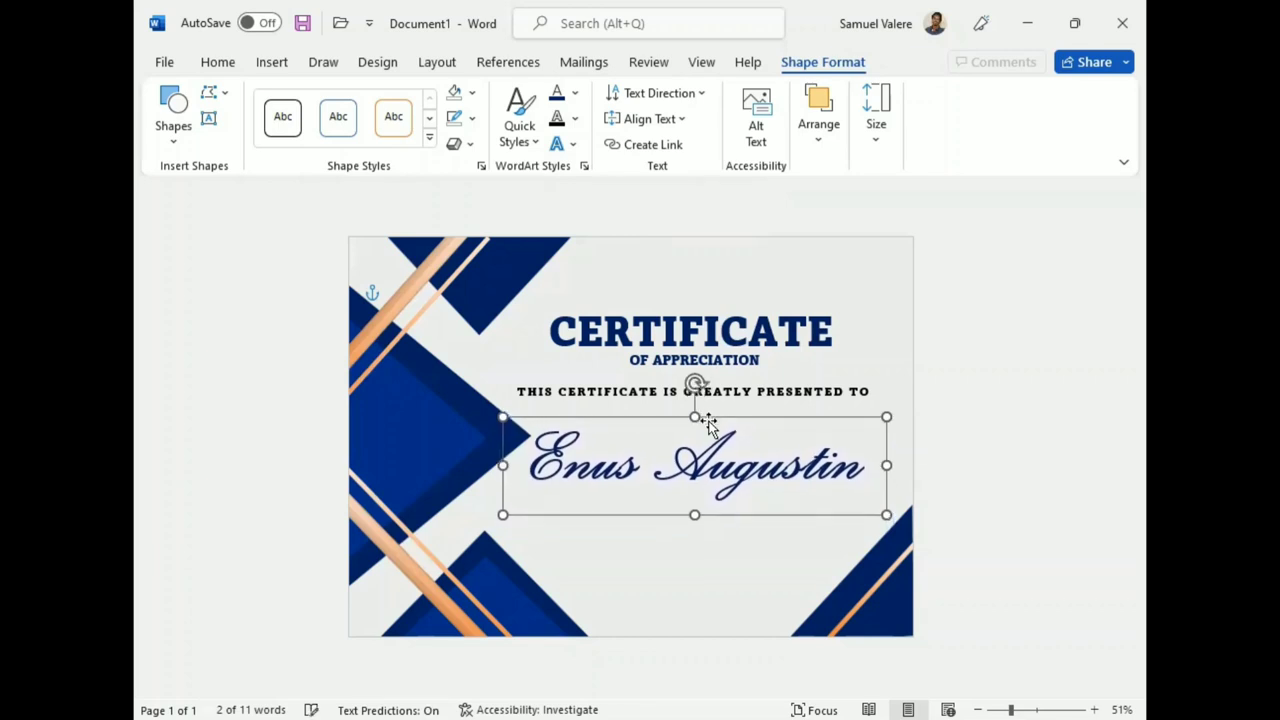
pyautogui.press('Up')
pyautogui.press('Up')
pyautogui.press('Up')
pyautogui.press('Up')
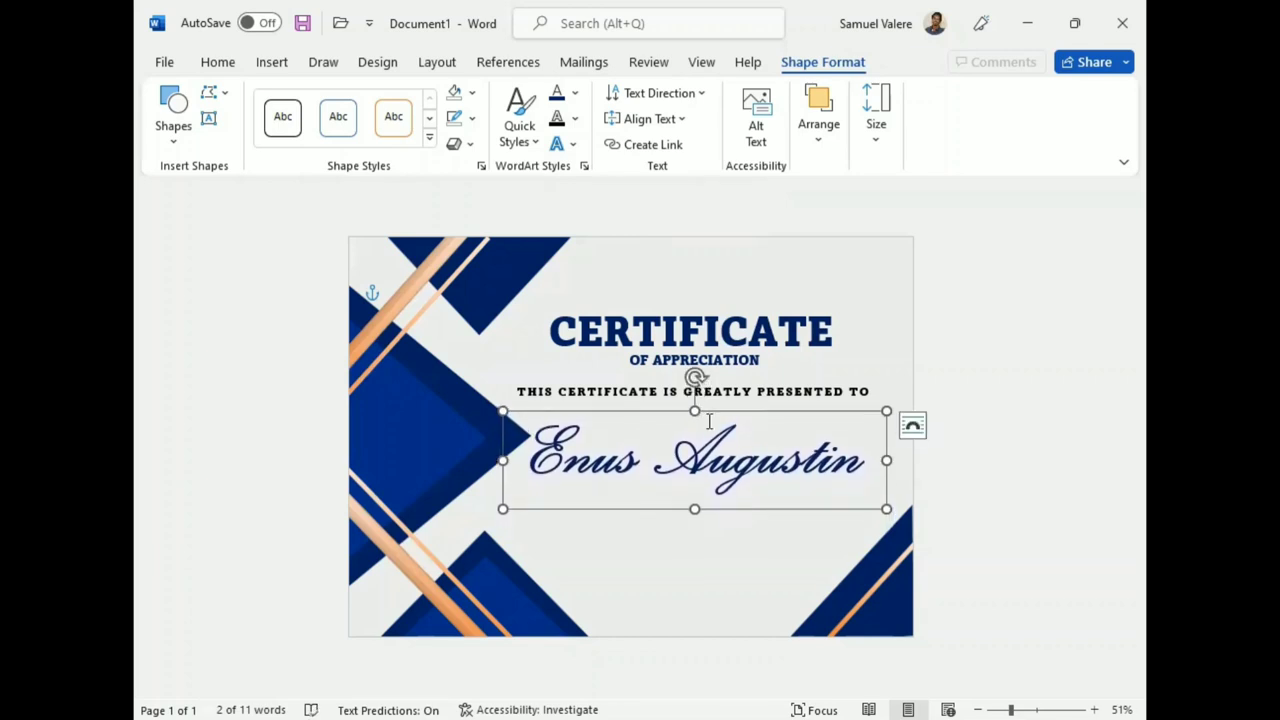
pyautogui.press('Up')
pyautogui.press('Up')
pyautogui.press('Up')
pyautogui.press('Up')
pyautogui.press('Up')
pyautogui.press('Up')
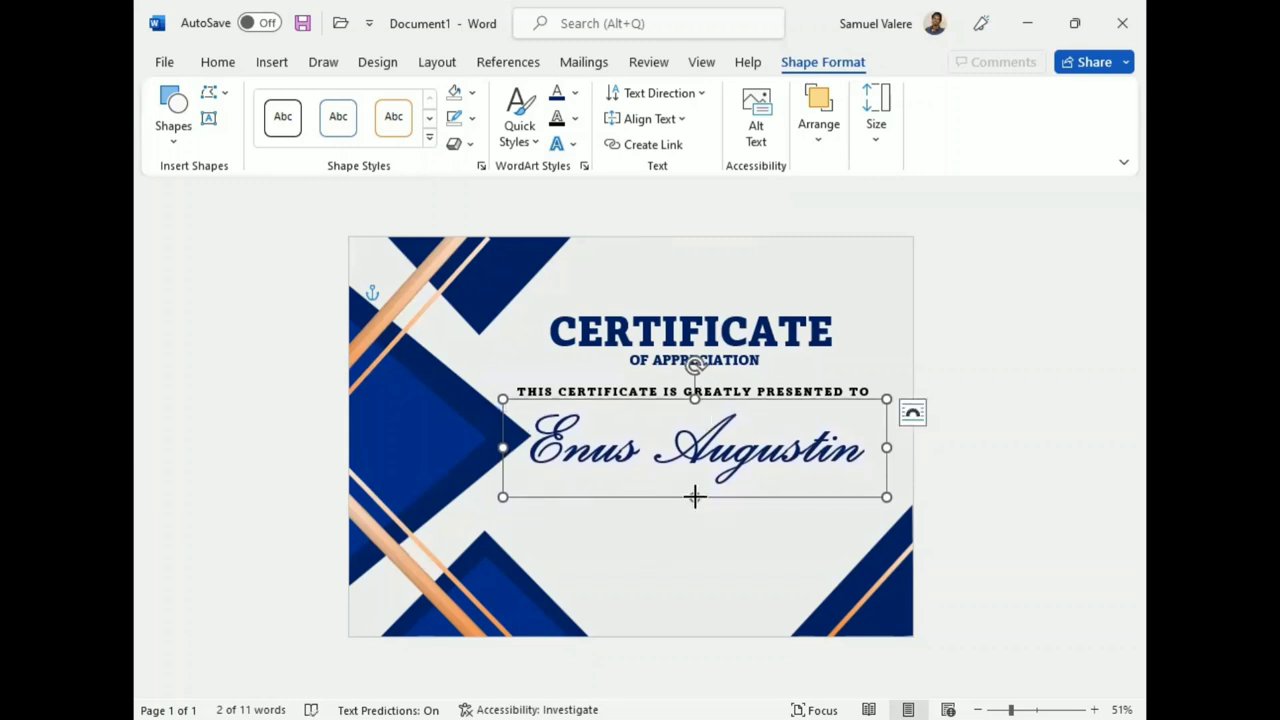
pyautogui.moveTo(695, 497); pyautogui.dragTo(695, 491)
# Draw a text box below the recipient name, paste the thank-you sentence into it, and select it
pyautogui.click(208, 118)
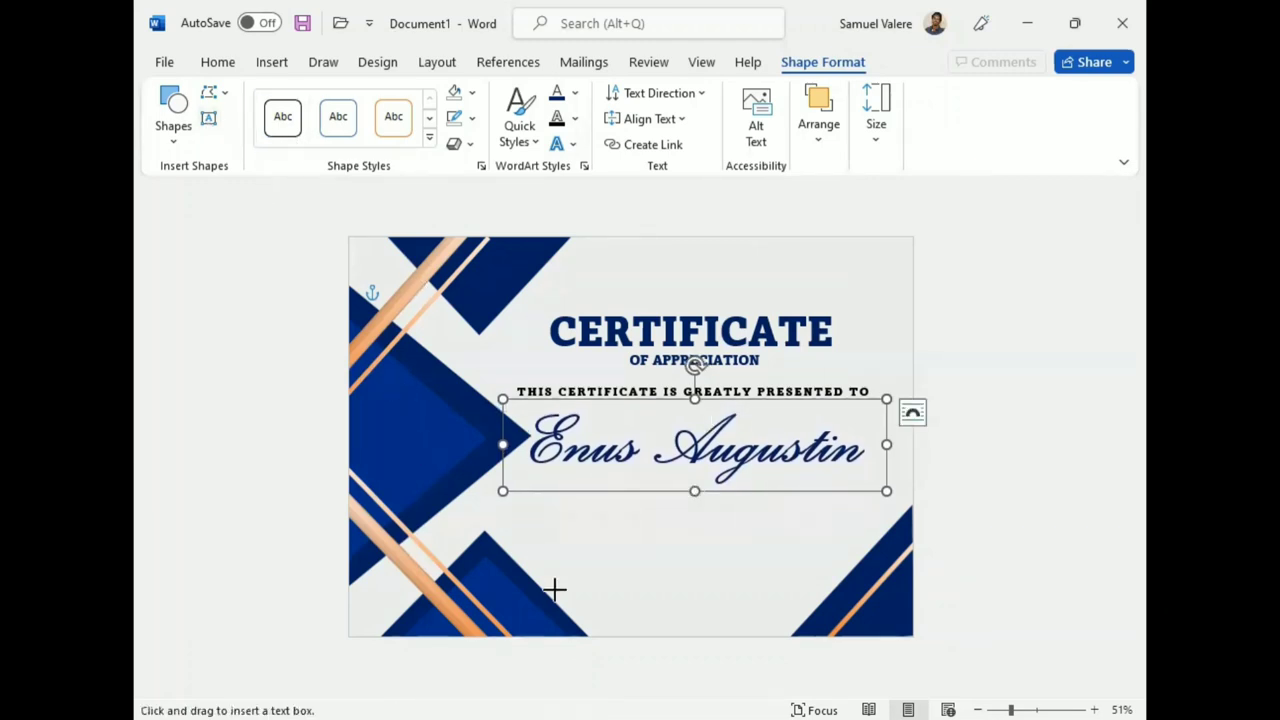
pyautogui.moveTo(523, 523); pyautogui.dragTo(828, 604)
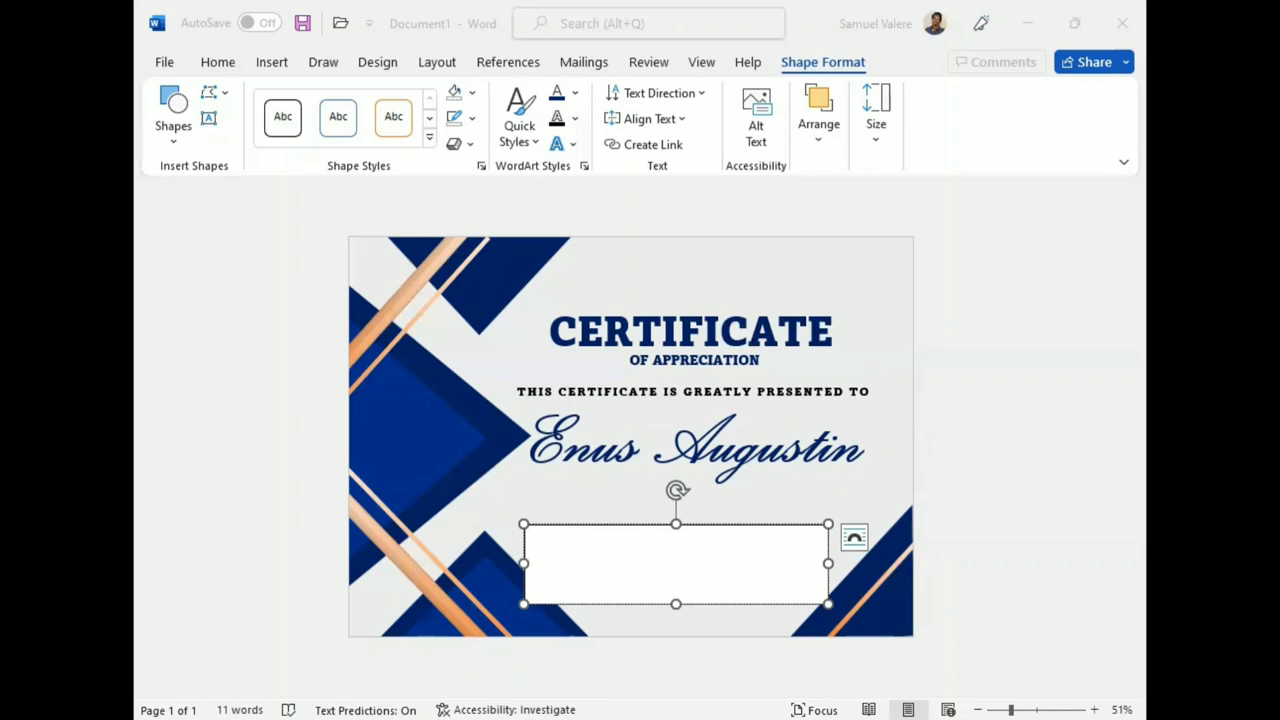
pyautogui.click(559, 548)
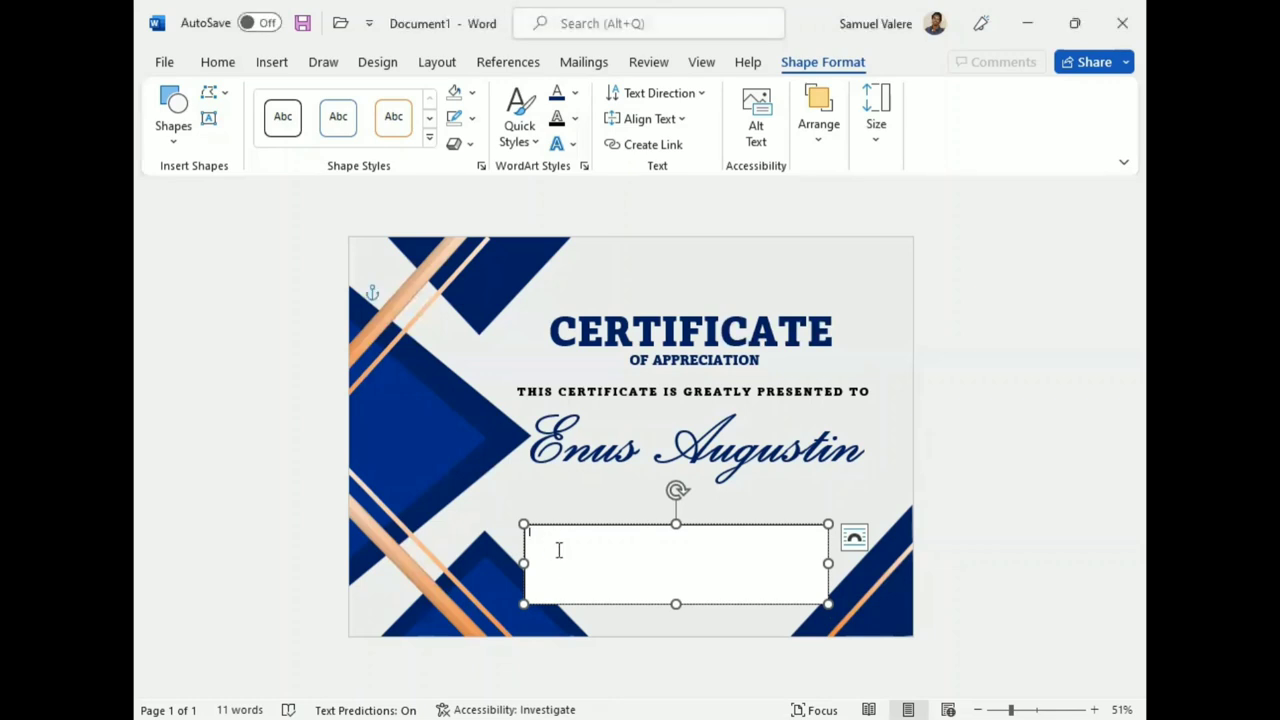
pyautogui.write('You never do just a good job when you can do a great one. Thank you for the time and effort you put into everything you do!')
pyautogui.tripleClick(593, 539)
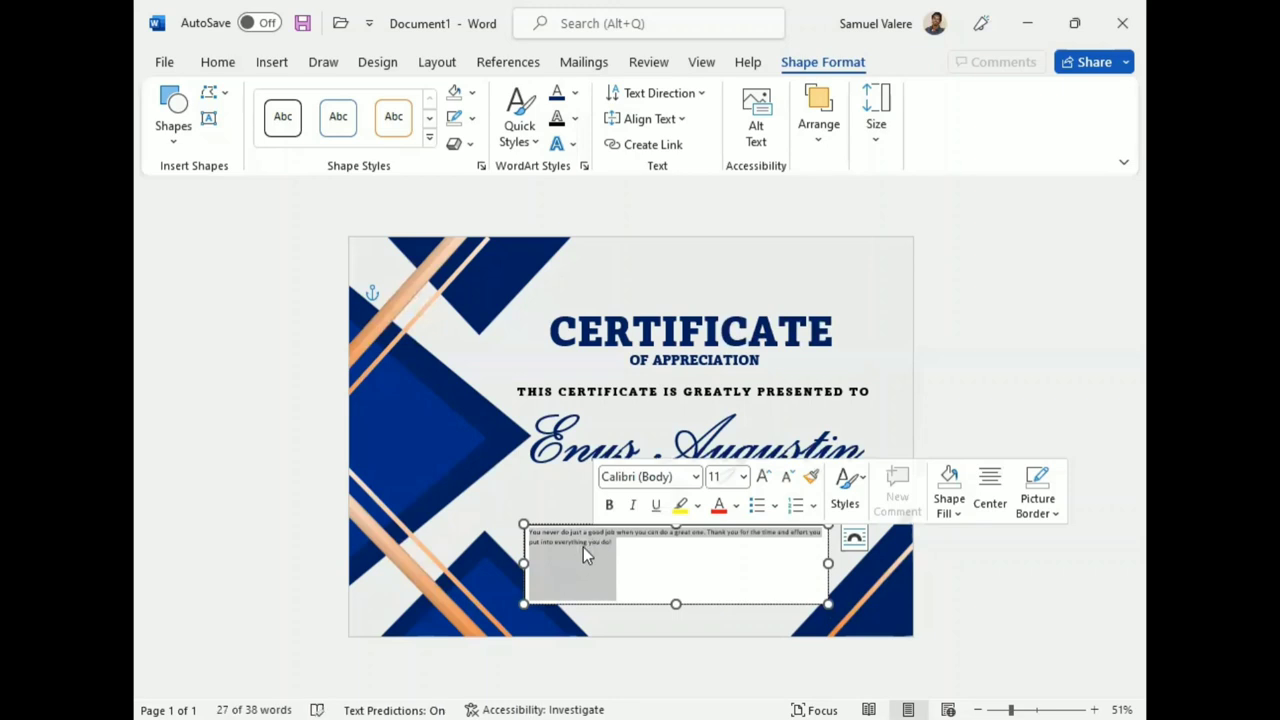
# Centre the thank-you message in Times New Roman, enlarged to 20 pt
pyautogui.click(221, 64)
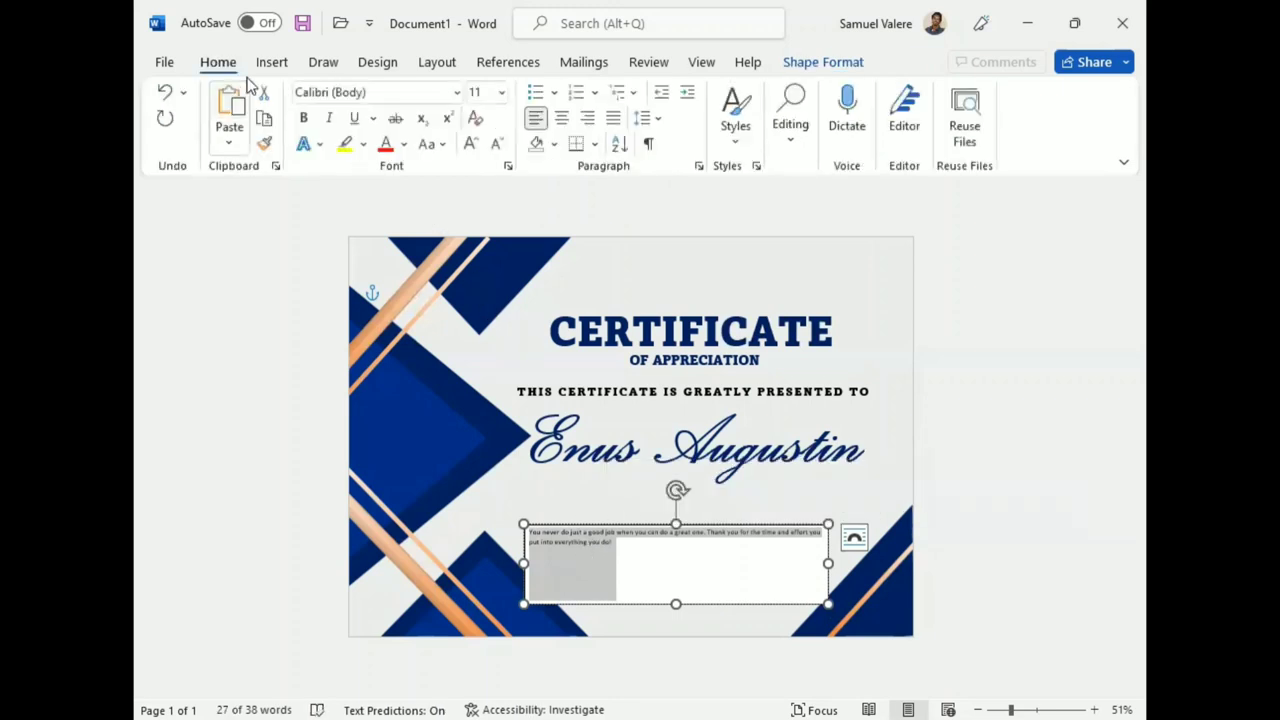
pyautogui.click(562, 118)
pyautogui.click(379, 91)
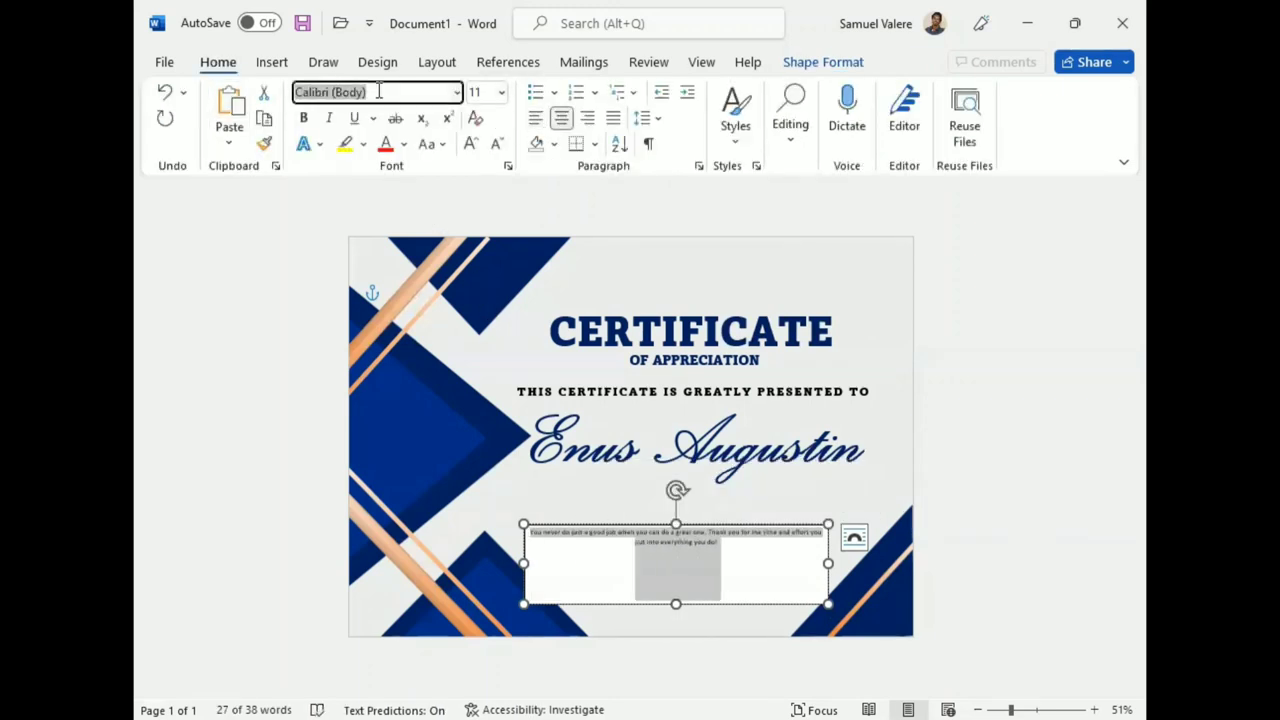
pyautogui.write('Times New Roman')
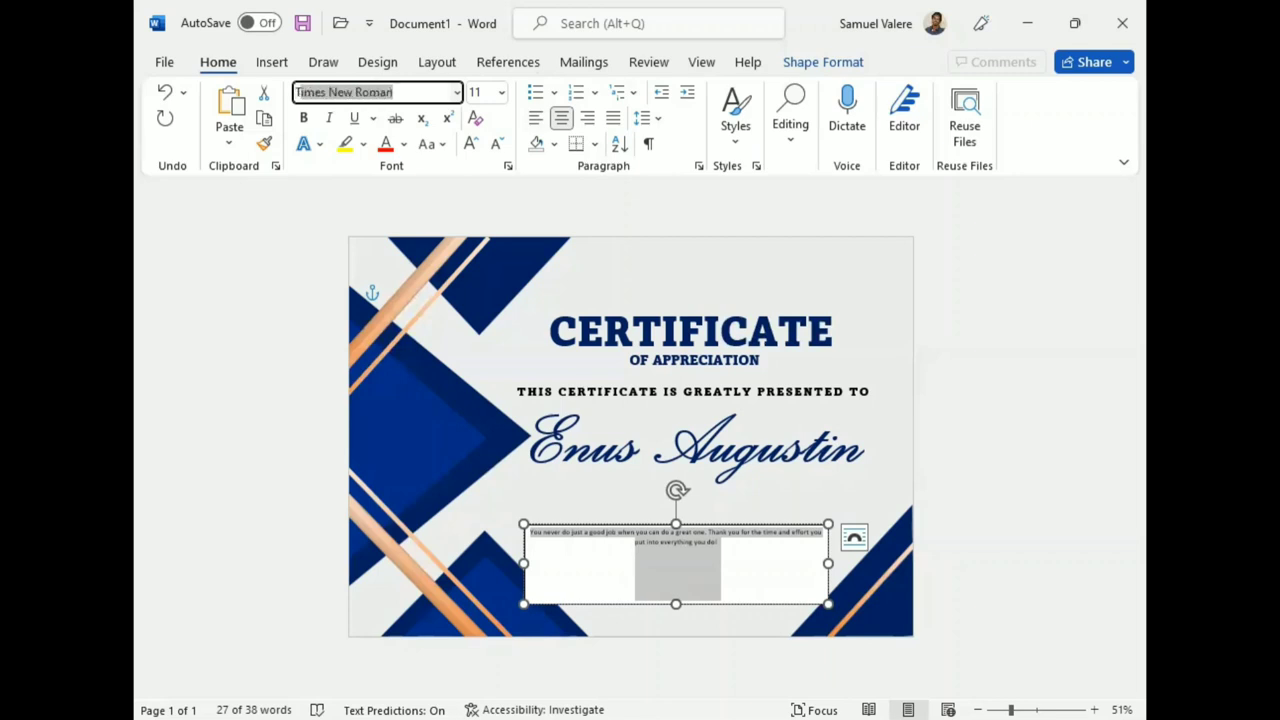
pyautogui.press('Return')
pyautogui.click(470, 144)
pyautogui.click(470, 144)
pyautogui.click(470, 144)
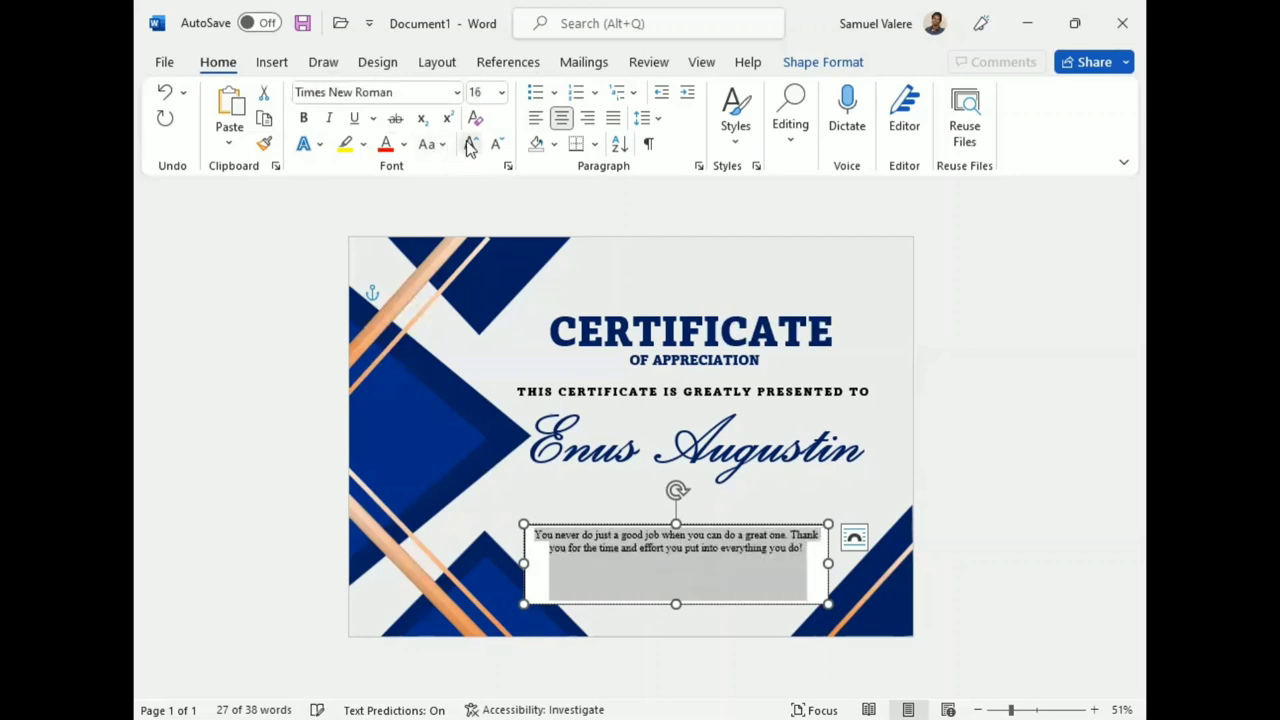
pyautogui.click(470, 144)
pyautogui.click(470, 144)
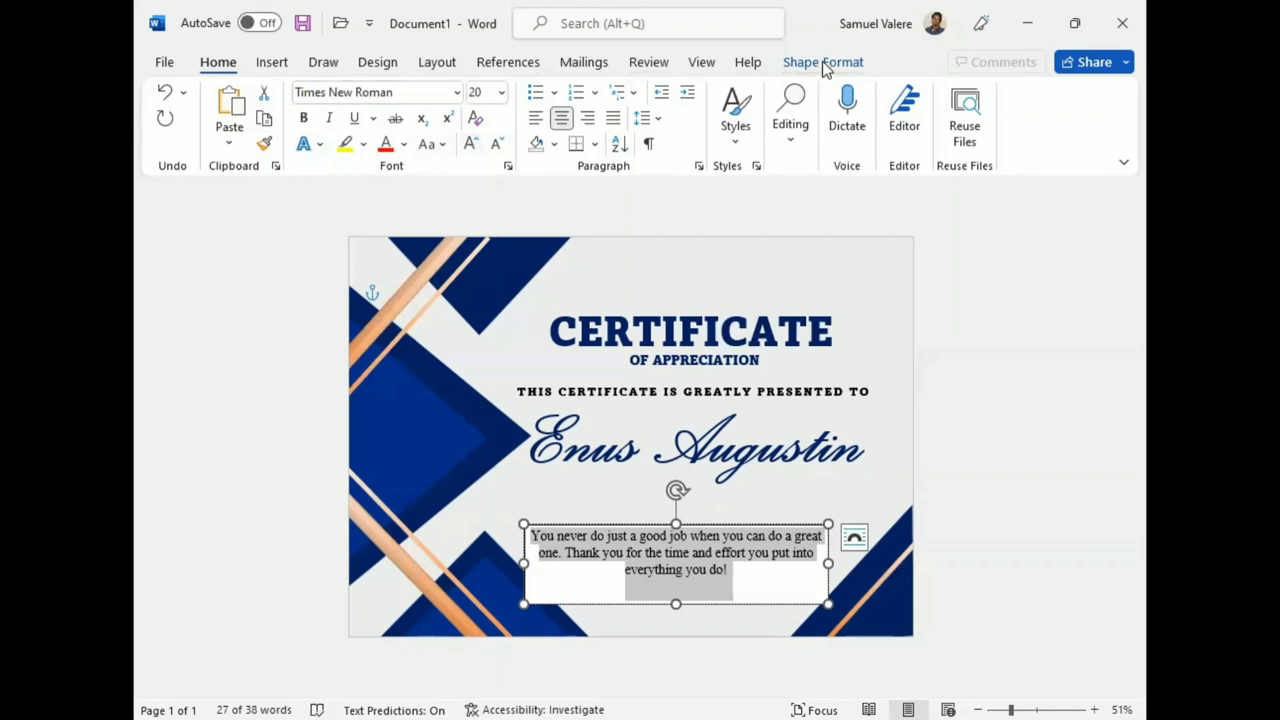
# Give the message box No Outline and No Fill
pyautogui.click(788, 64)
pyautogui.click(472, 118)
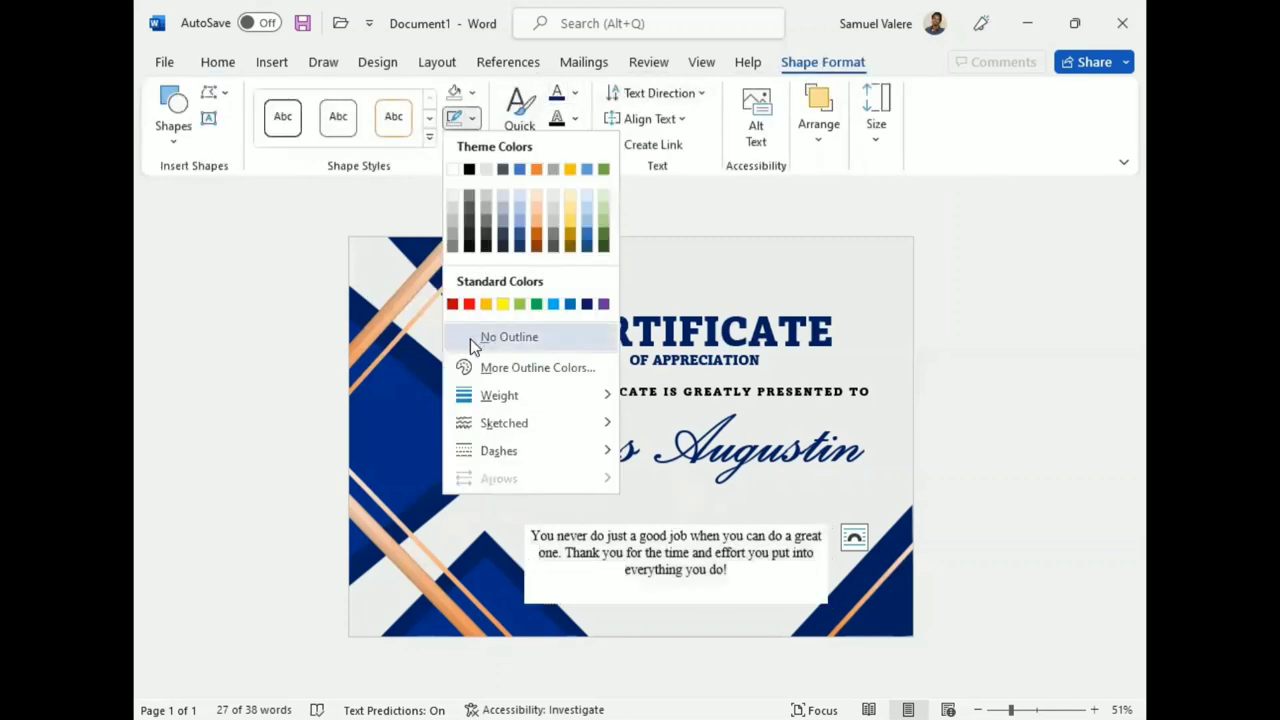
pyautogui.click(472, 338)
pyautogui.click(472, 93)
pyautogui.click(462, 311)
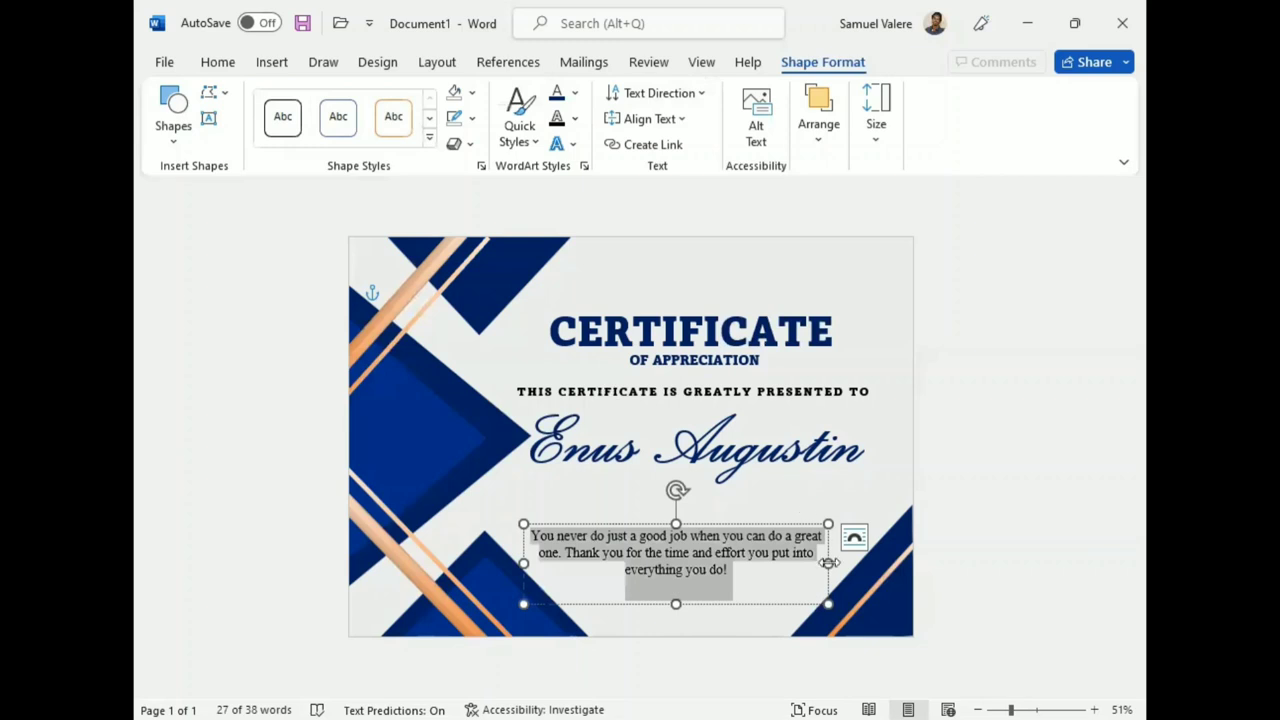
# Widen the message box, position it just under the name, and shorten it
pyautogui.moveTo(828, 563); pyautogui.dragTo(866, 563)
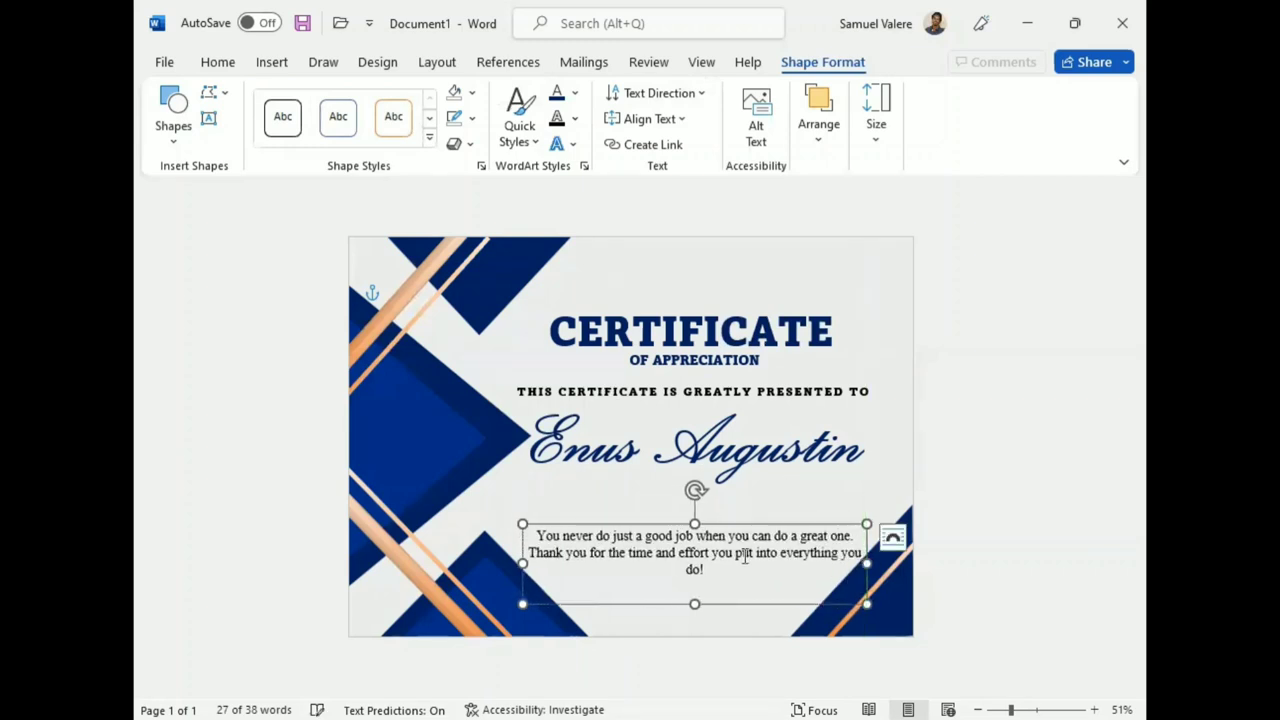
pyautogui.moveTo(714, 522); pyautogui.dragTo(707, 500)
pyautogui.press('Down')
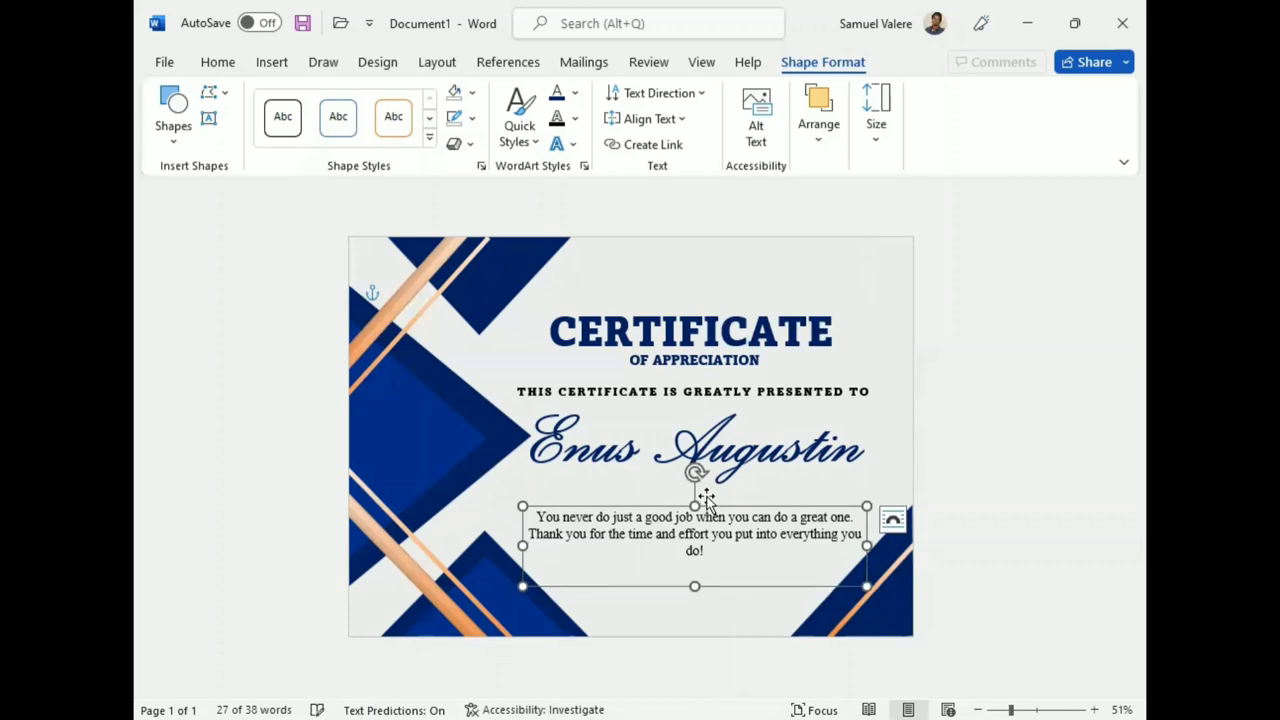
pyautogui.press('Down')
pyautogui.press('Down')
pyautogui.press('Down')
pyautogui.press('Down')
pyautogui.press('Down')
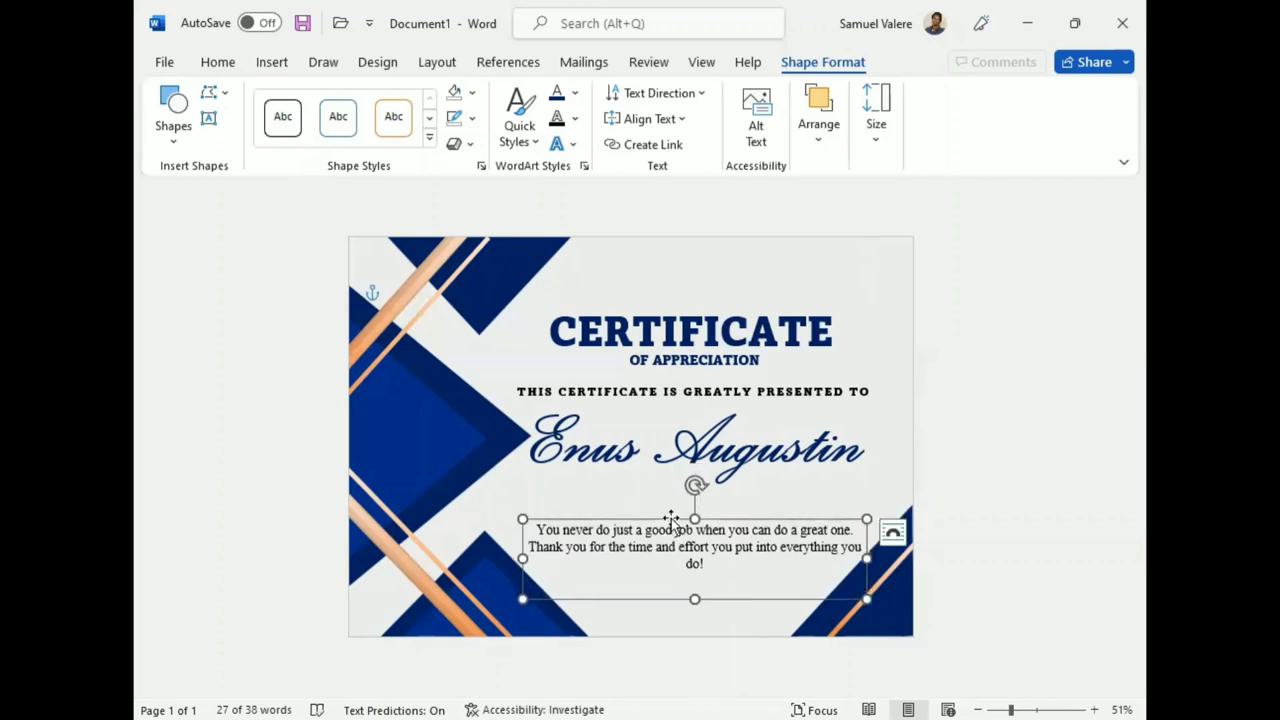
pyautogui.moveTo(695, 598); pyautogui.dragTo(695, 589)
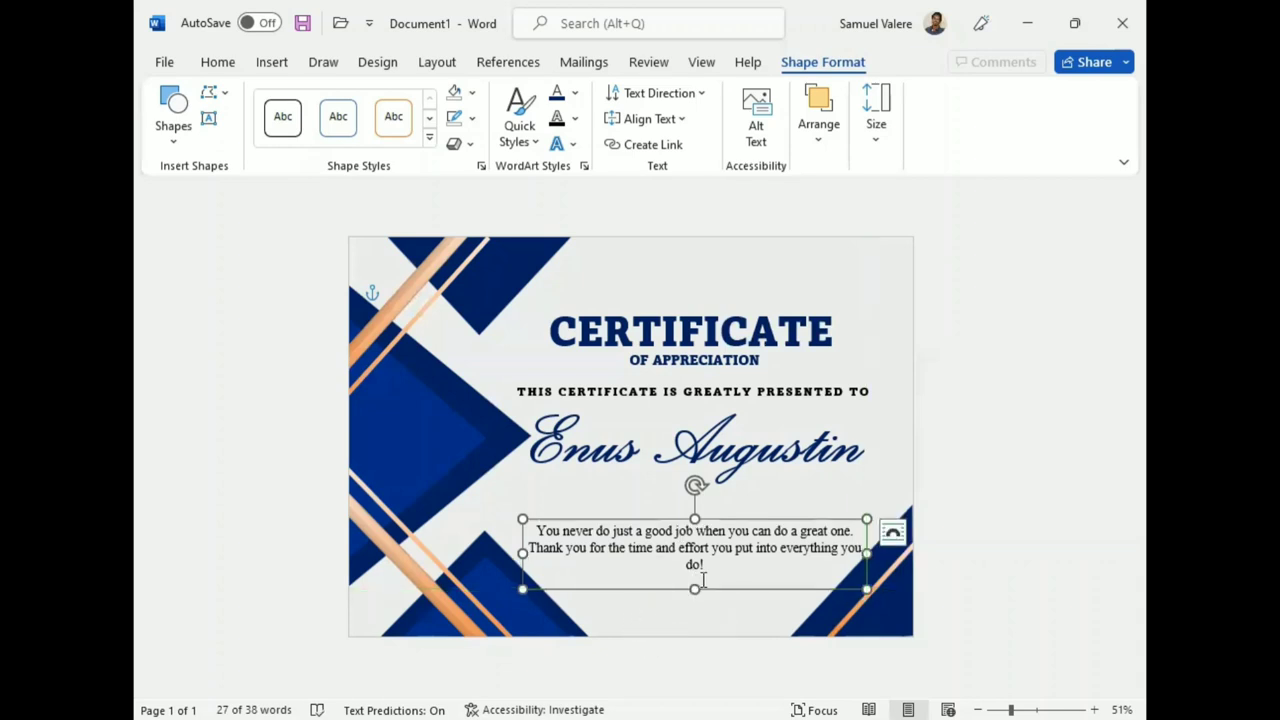
# Nudge the presented-to line and name boxes together down and slightly right
pyautogui.click(725, 455)
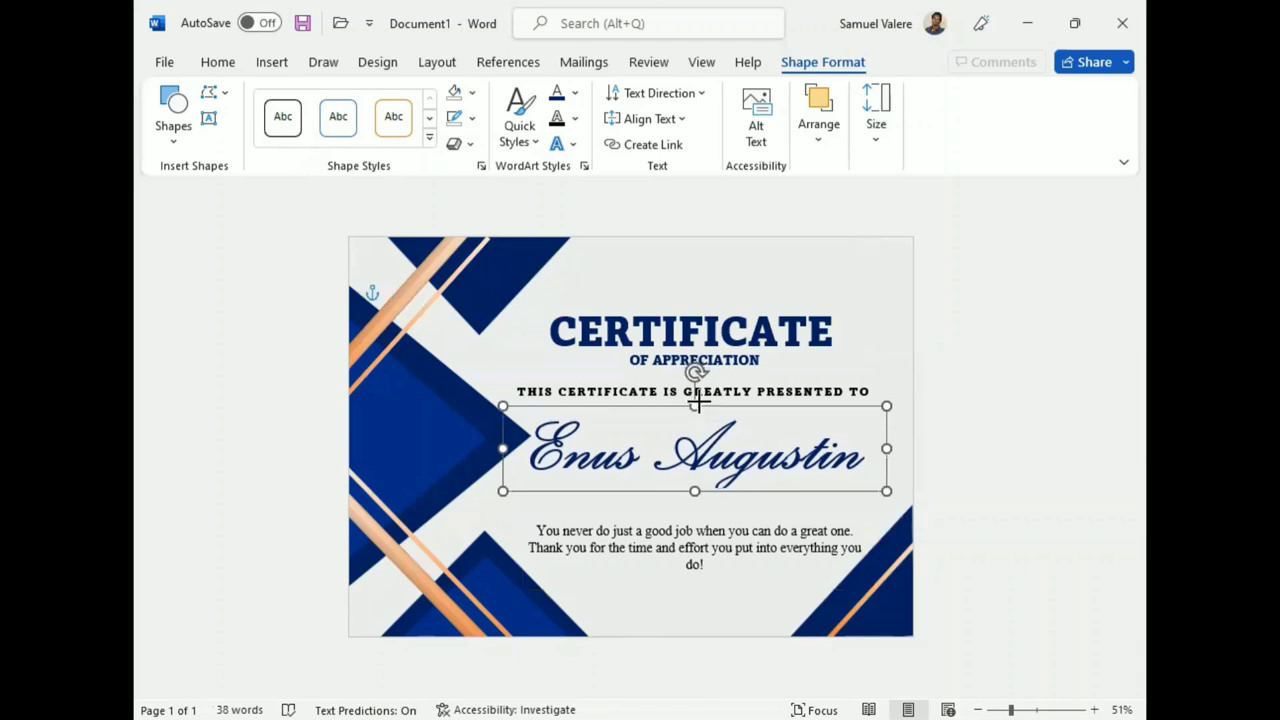
pyautogui.click(697, 403)
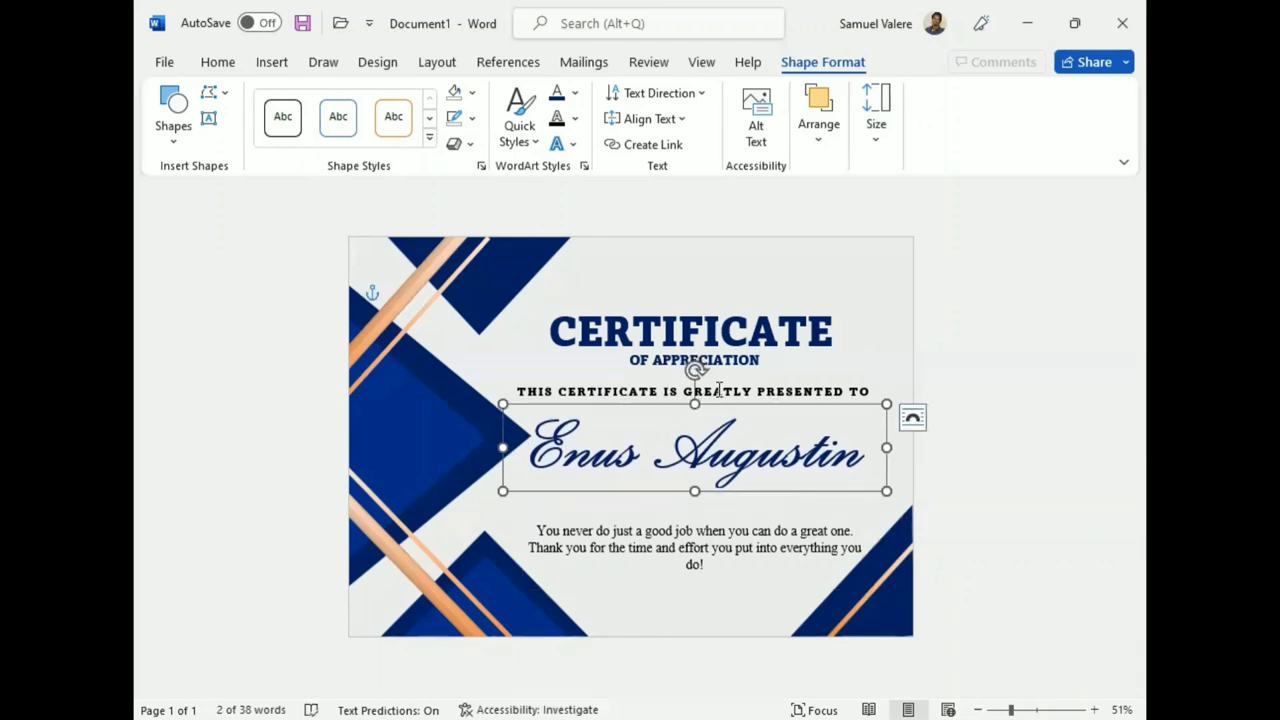
pyautogui.keyDown('shift'); pyautogui.click(718, 390); pyautogui.keyUp('shift')
pyautogui.press('Down')
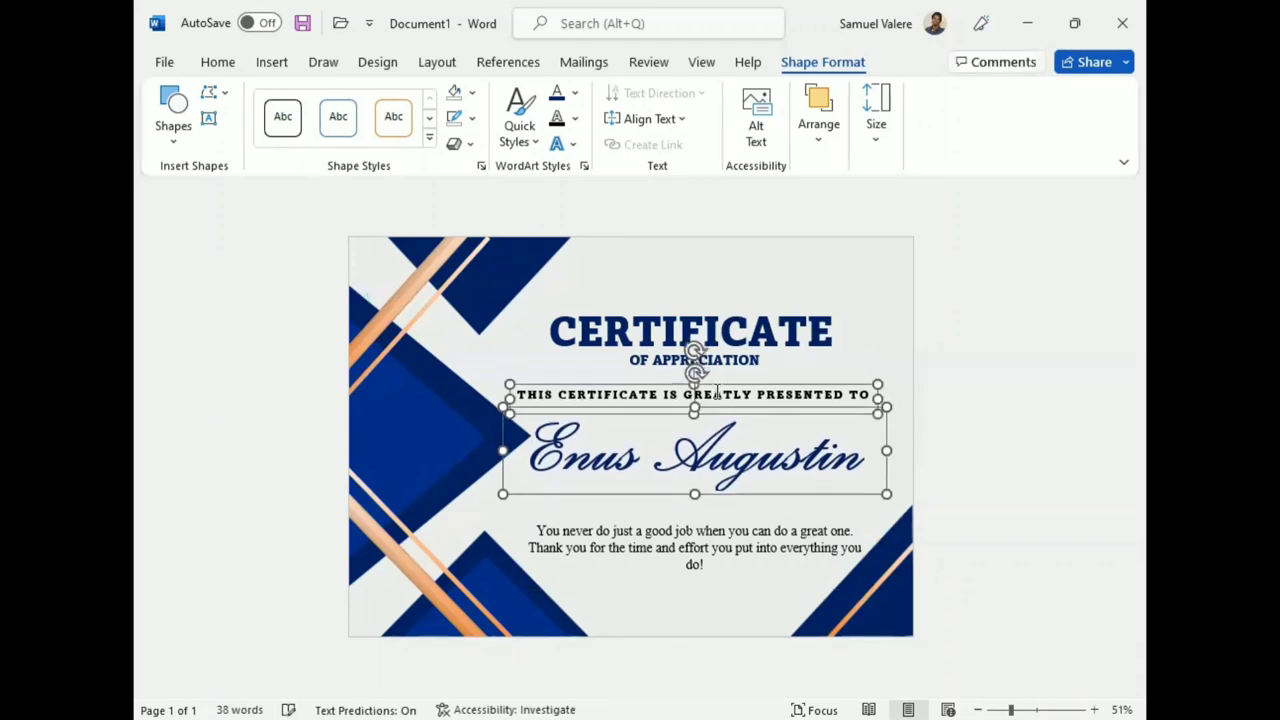
pyautogui.press('Down')
pyautogui.press('Down')
pyautogui.press('Down')
pyautogui.press('Down')
pyautogui.press('Down')
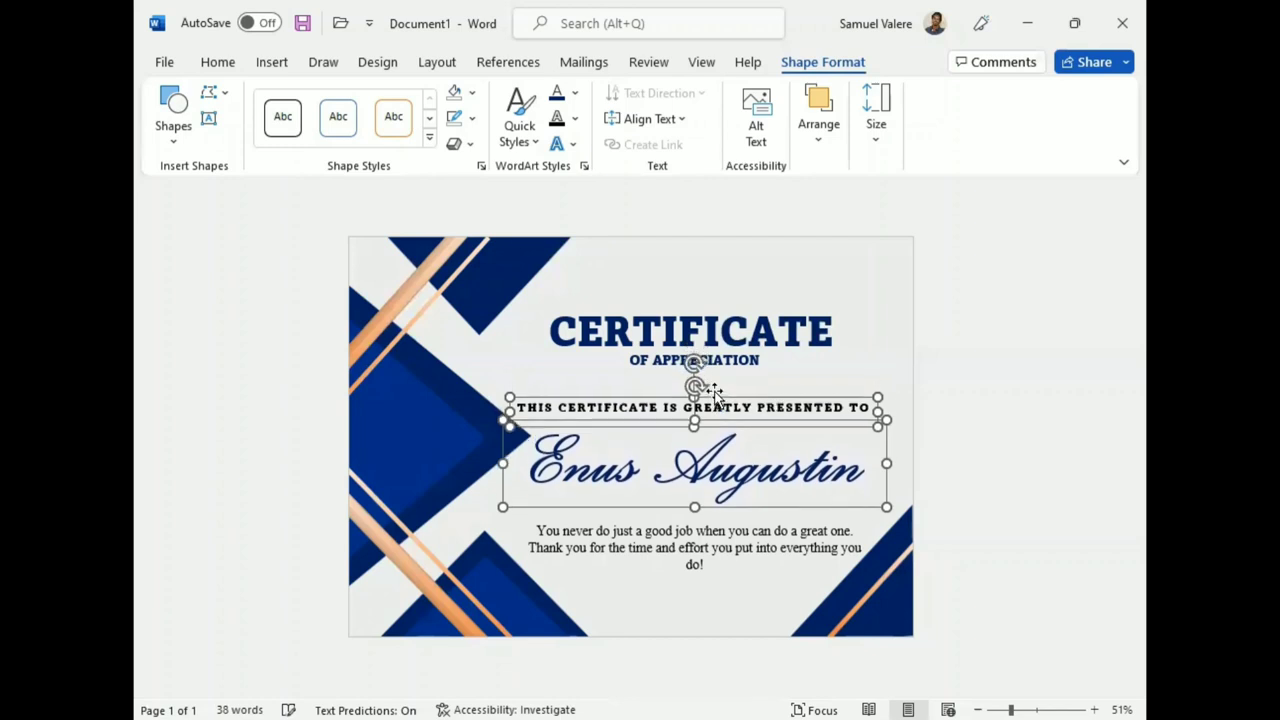
pyautogui.press('Right')
pyautogui.press('Down')
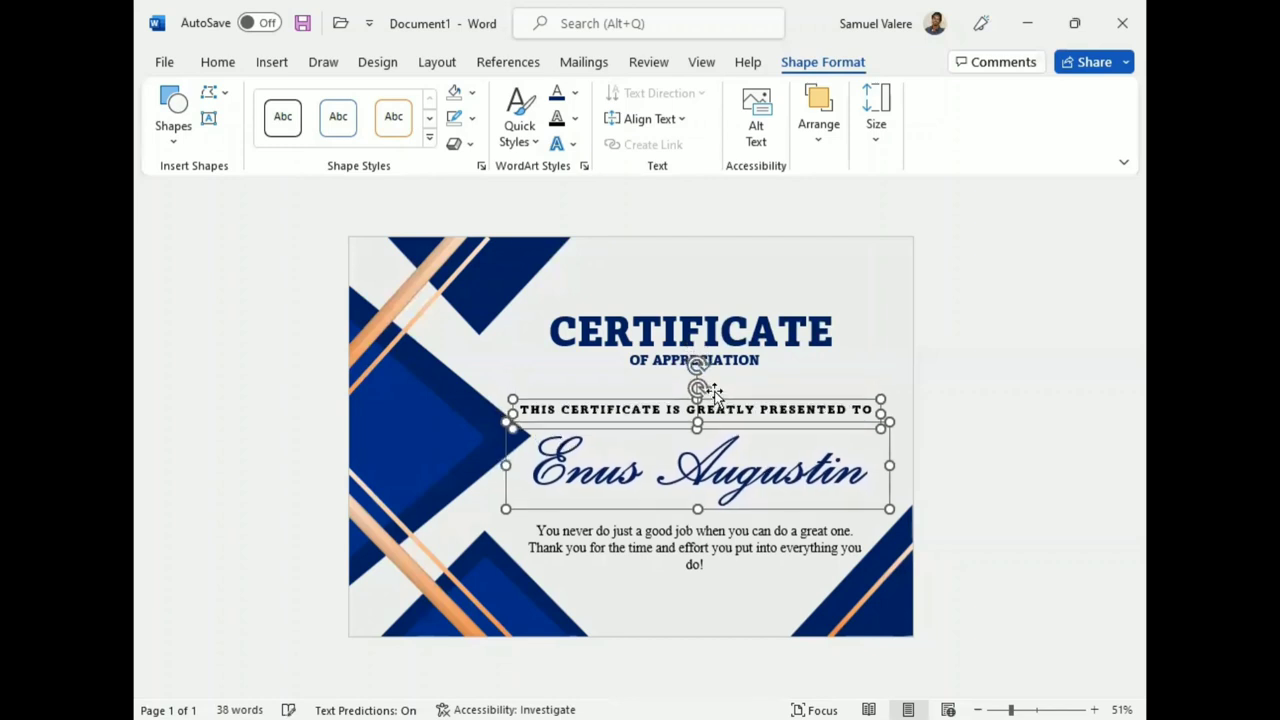
pyautogui.press('Down')
pyautogui.press('Down')
pyautogui.press('Down')
pyautogui.press('Down')
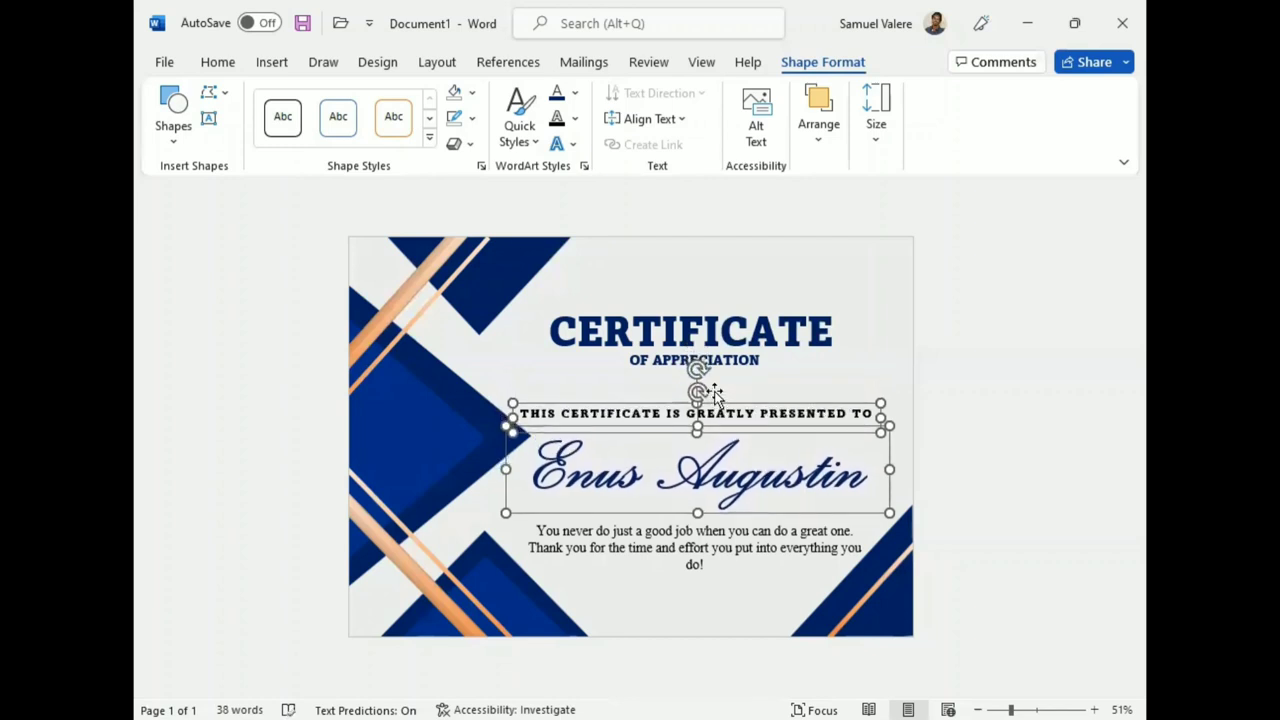
pyautogui.press('Right')
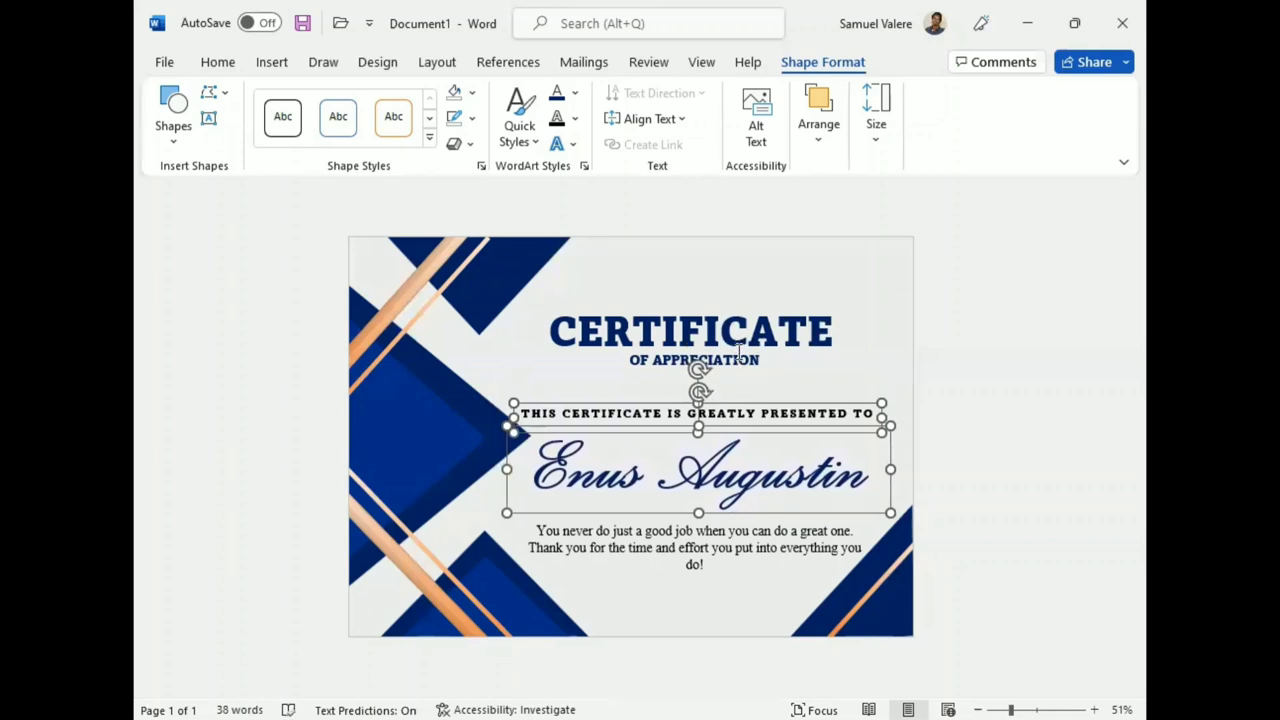
pyautogui.click(648, 604)
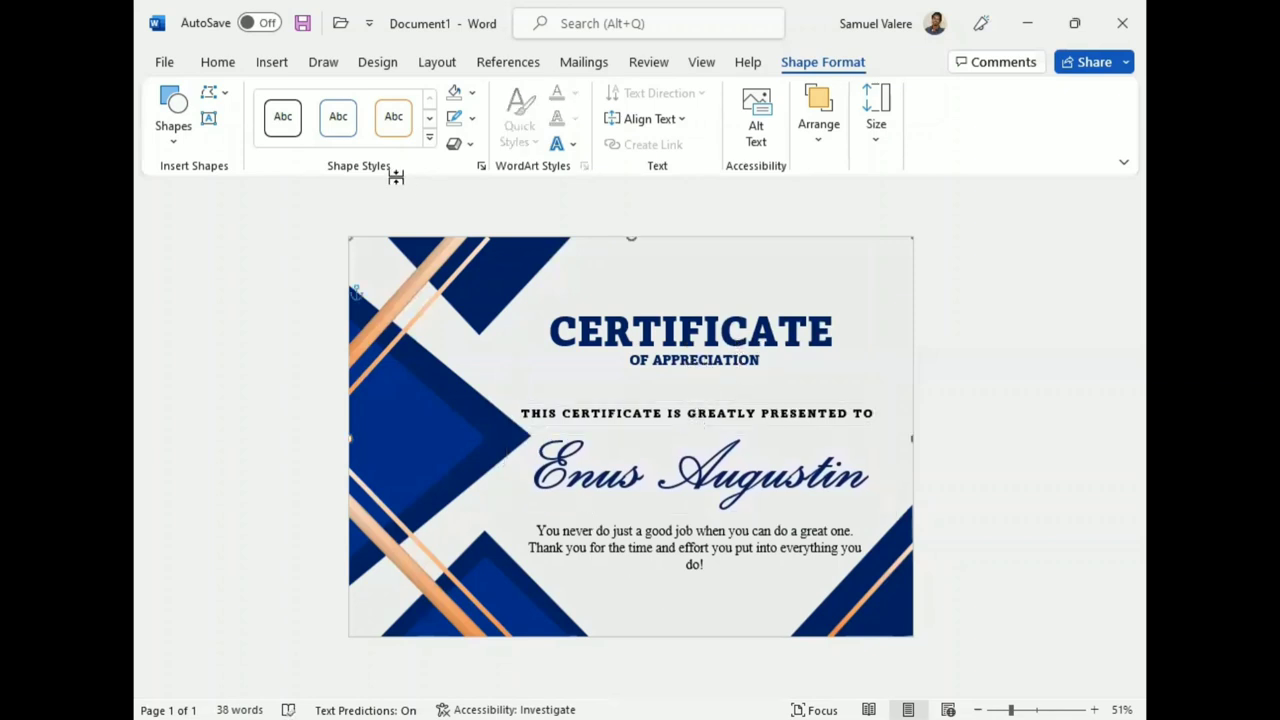
# Draw a short line and arrange two side-by-side signature lines, lengthening the right one
pyautogui.click(173, 108)
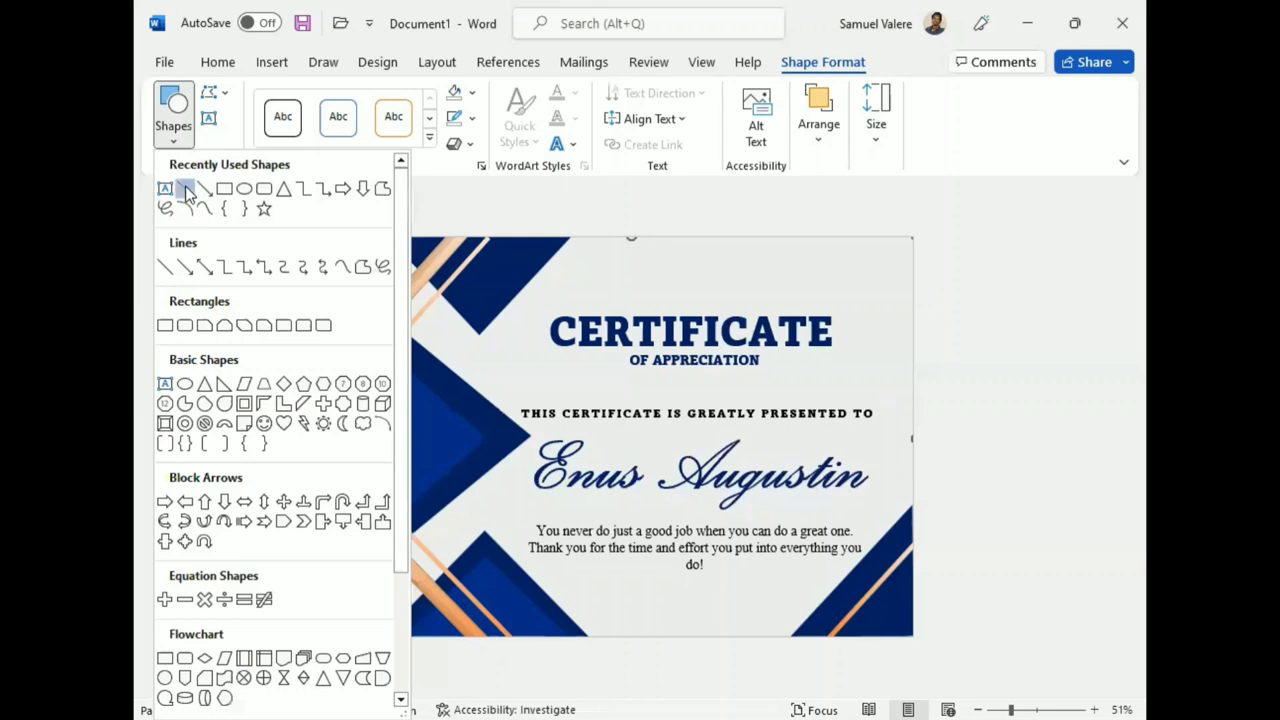
pyautogui.click(188, 189)
pyautogui.moveTo(577, 618)
pyautogui.mouseDown()
pyautogui.moveTo(638, 615)
pyautogui.moveTo(638, 632)
pyautogui.mouseUp()
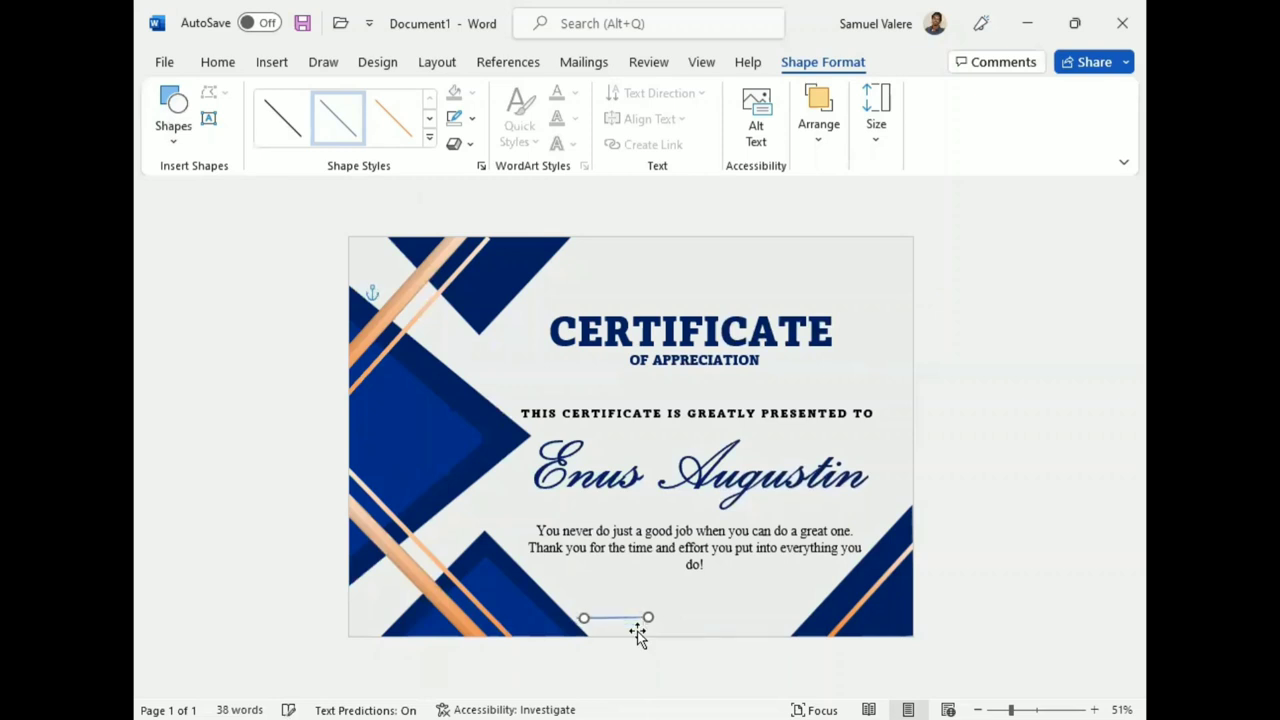
pyautogui.press('Right')
pyautogui.press('Right')
pyautogui.press('Right')
pyautogui.press('Right')
pyautogui.press('Right')
pyautogui.press('Right')
pyautogui.press('Right')
pyautogui.keyDown('shift'); pyautogui.click(600, 618); pyautogui.keyUp('shift')
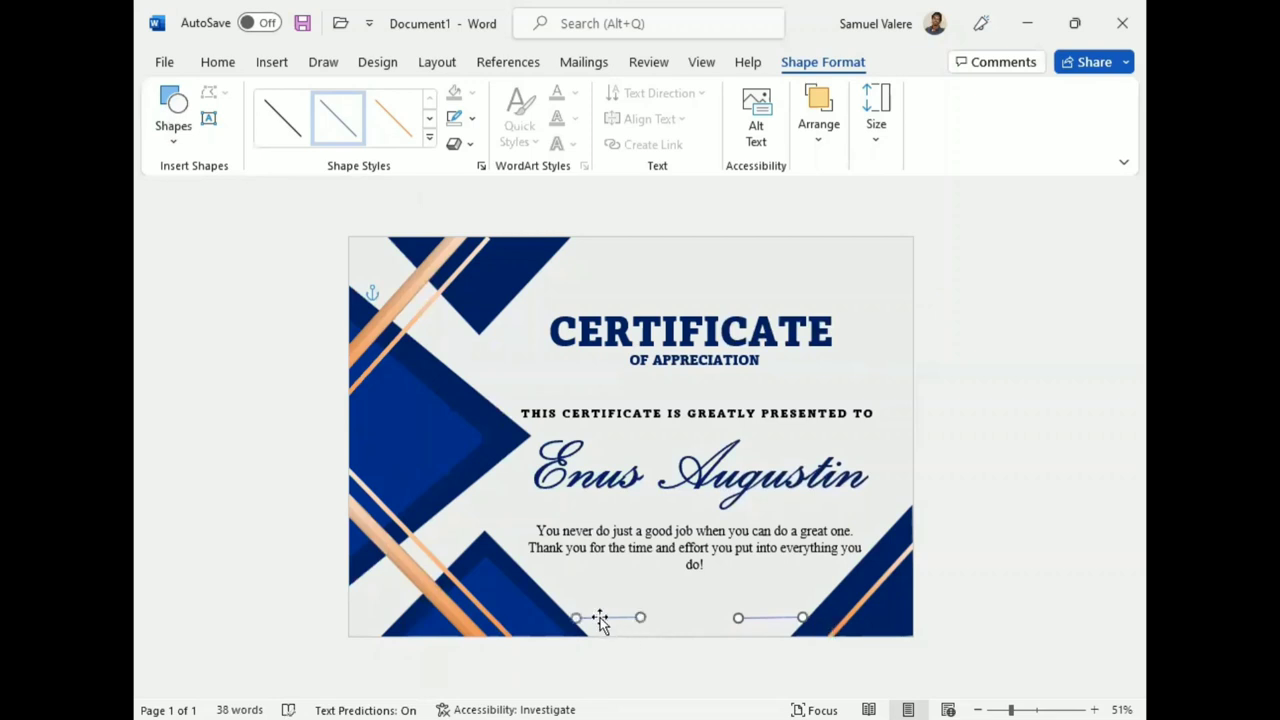
pyautogui.press('Up')
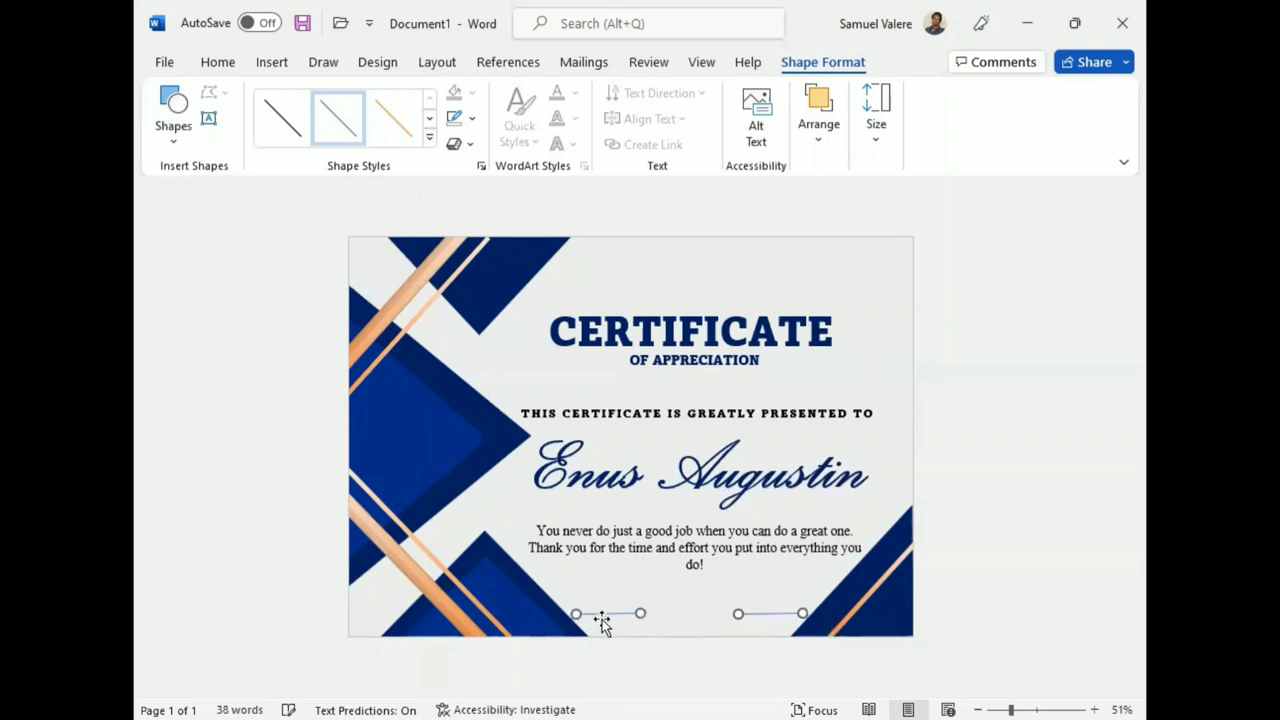
pyautogui.press('Up')
pyautogui.press('Up')
pyautogui.press('Up')
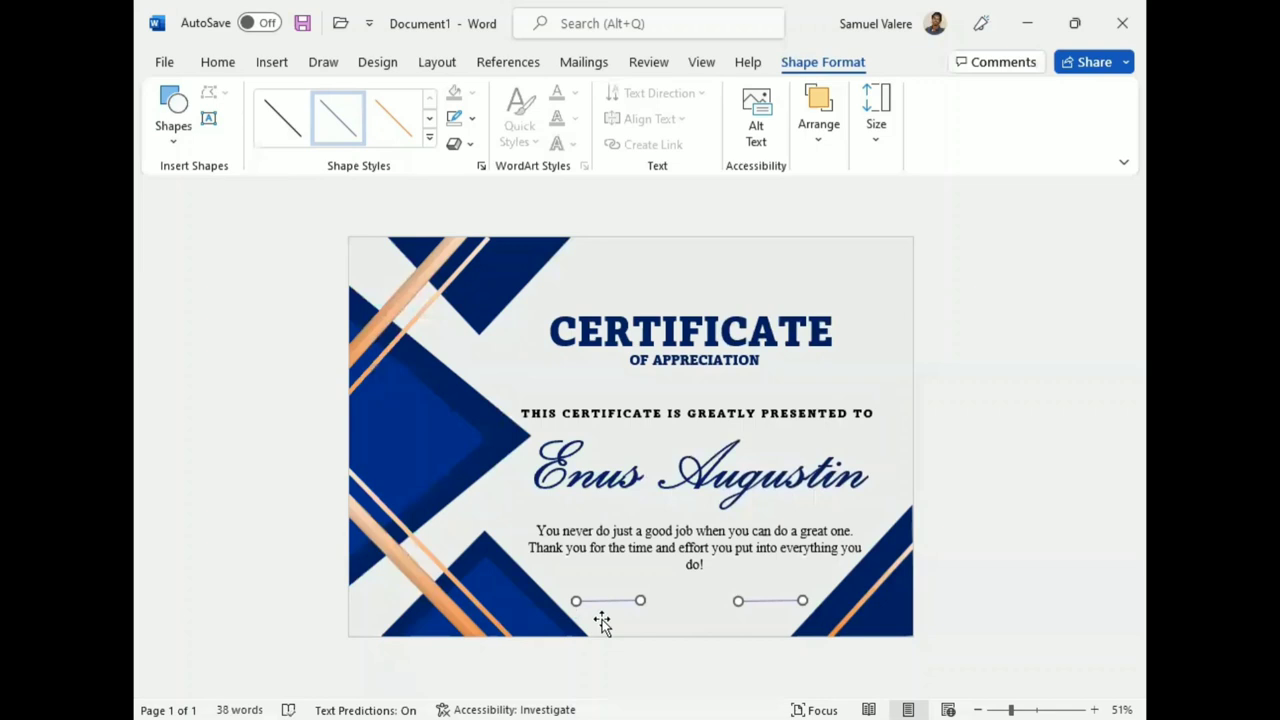
pyautogui.hotkey('ctrl', 'Down')
pyautogui.moveTo(803, 601); pyautogui.dragTo(818, 601)
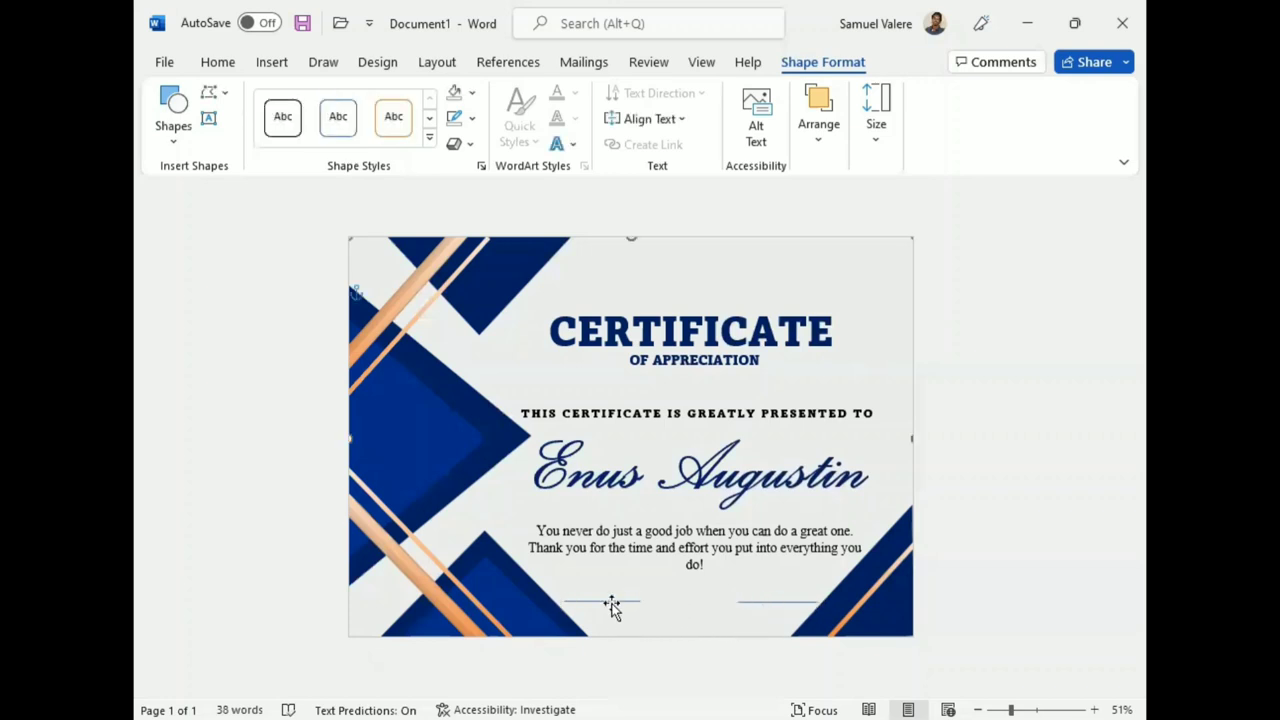
# Colour both signature lines grey (Darker 50%)
pyautogui.click(610, 601)
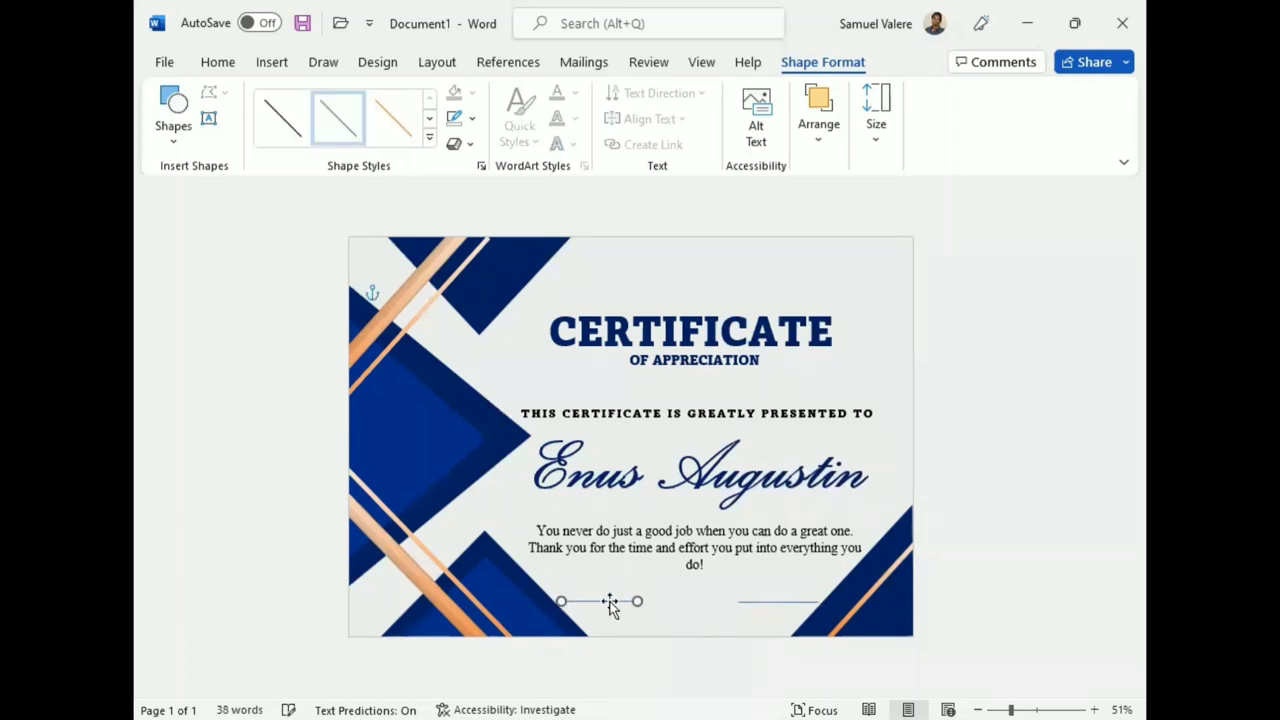
pyautogui.click(791, 600)
pyautogui.keyDown('shift'); pyautogui.click(790, 601); pyautogui.keyUp('shift')
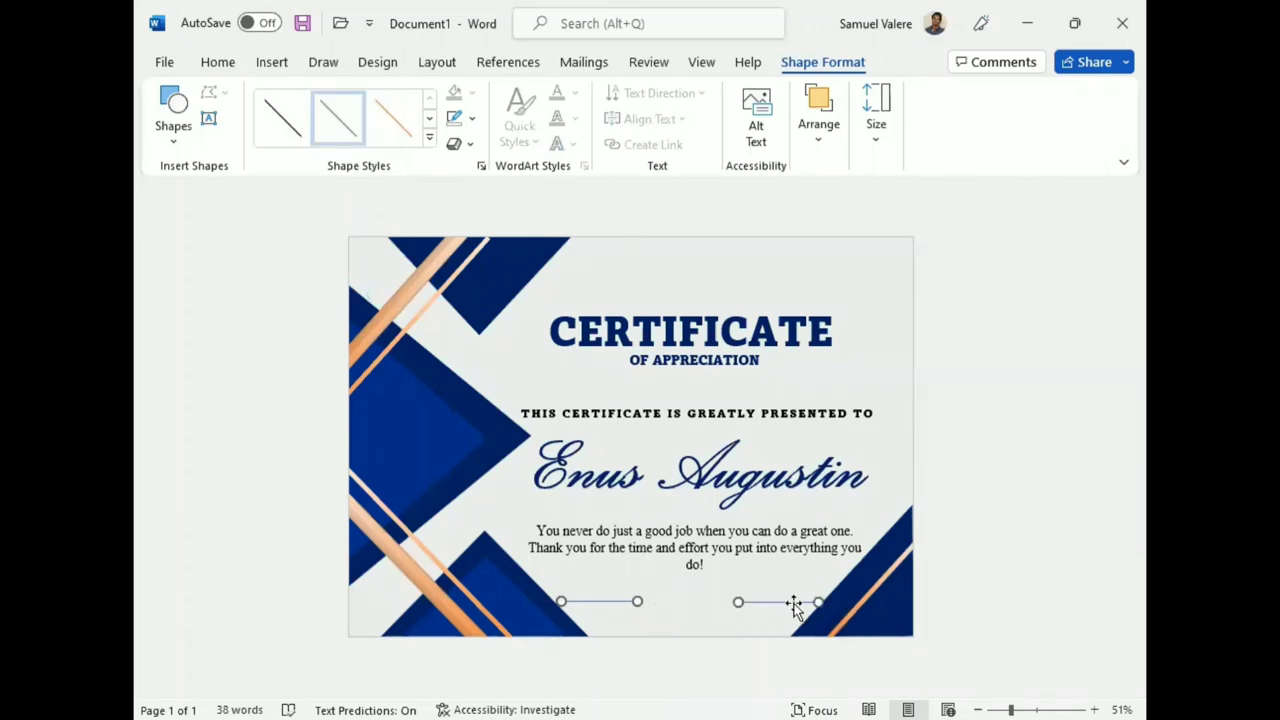
pyautogui.click(472, 118)
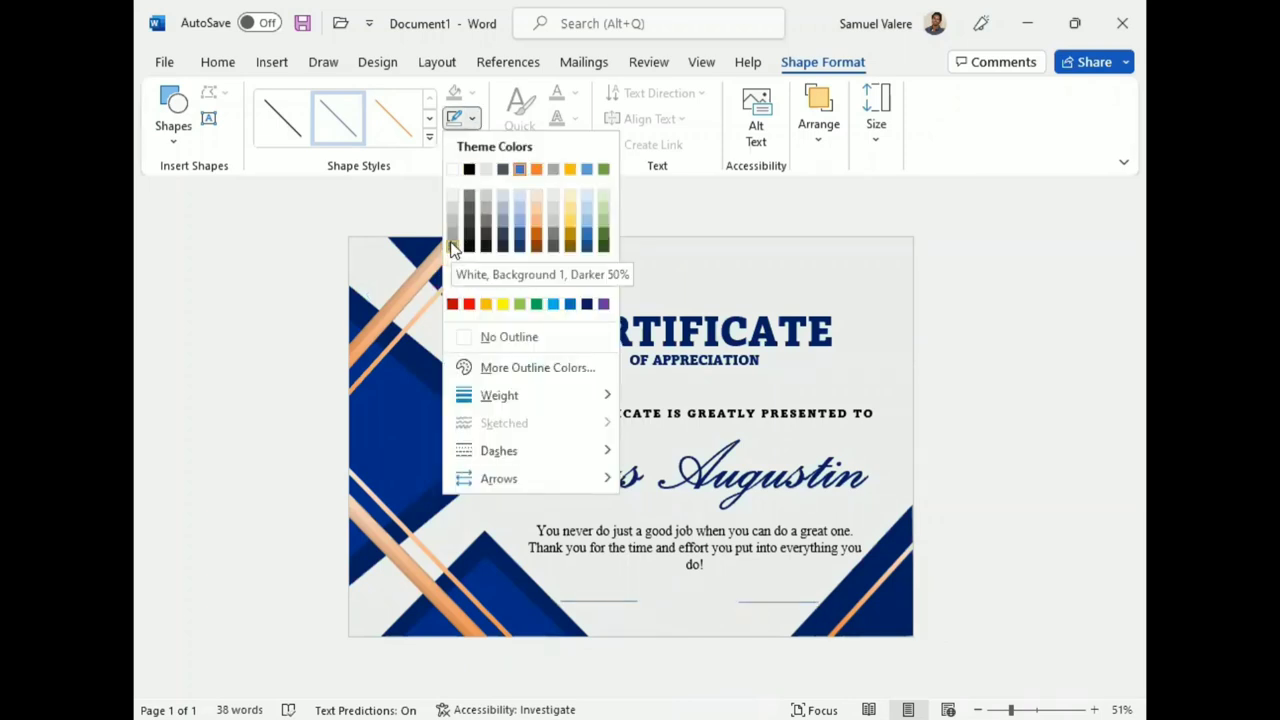
pyautogui.click(553, 242)
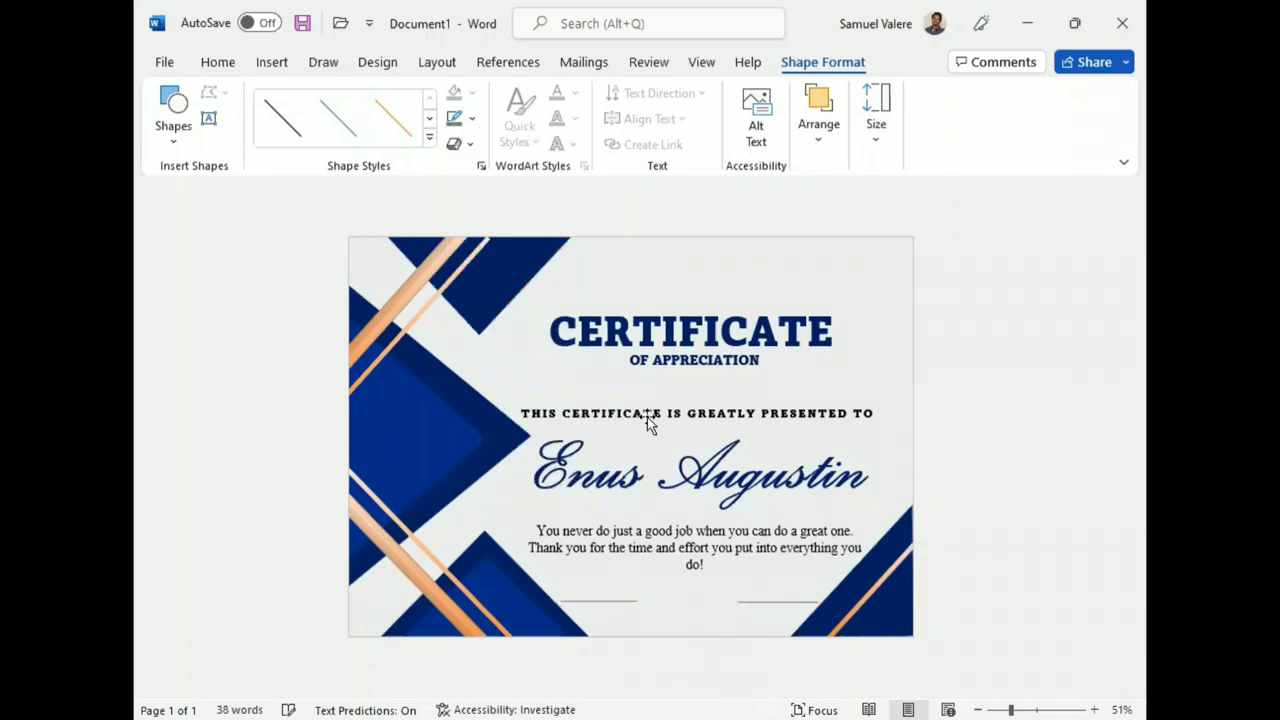
# Add a 'DATE' text box below the left line in 12 pt uppercase Times New Roman
pyautogui.click(211, 122)
pyautogui.moveTo(579, 606); pyautogui.dragTo(646, 630)
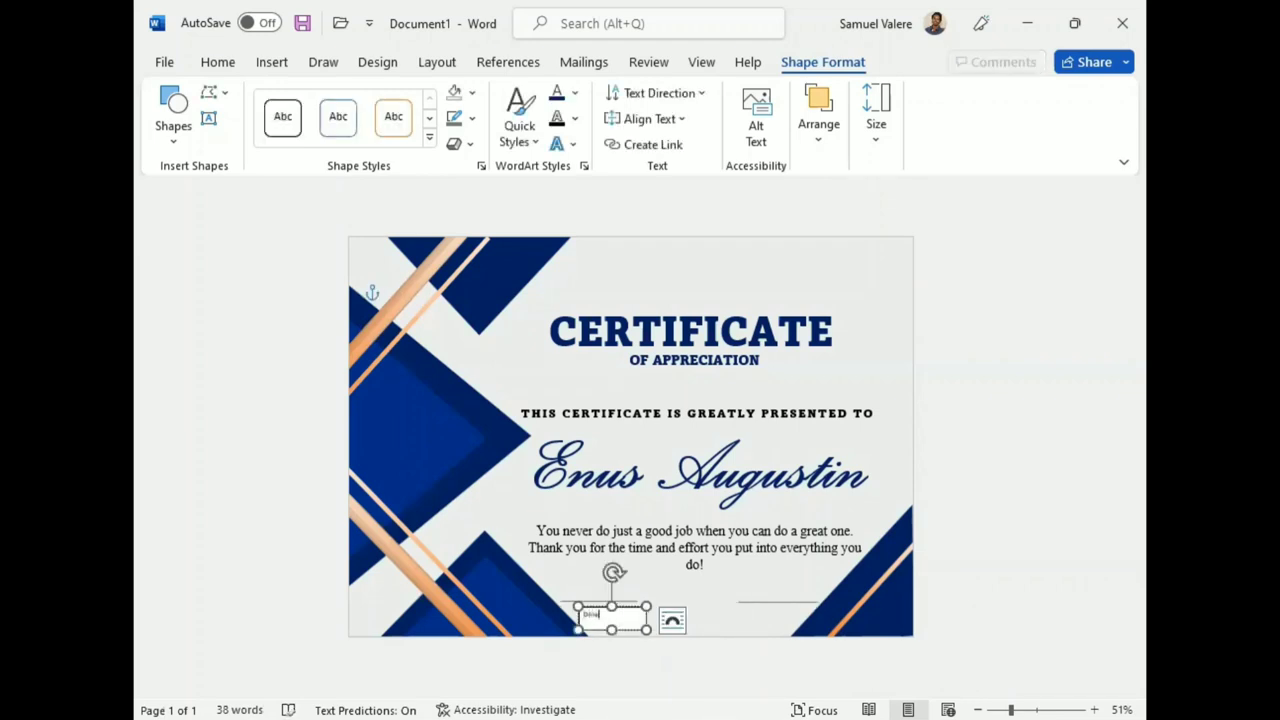
pyautogui.doubleClick(591, 616)
pyautogui.click(216, 62)
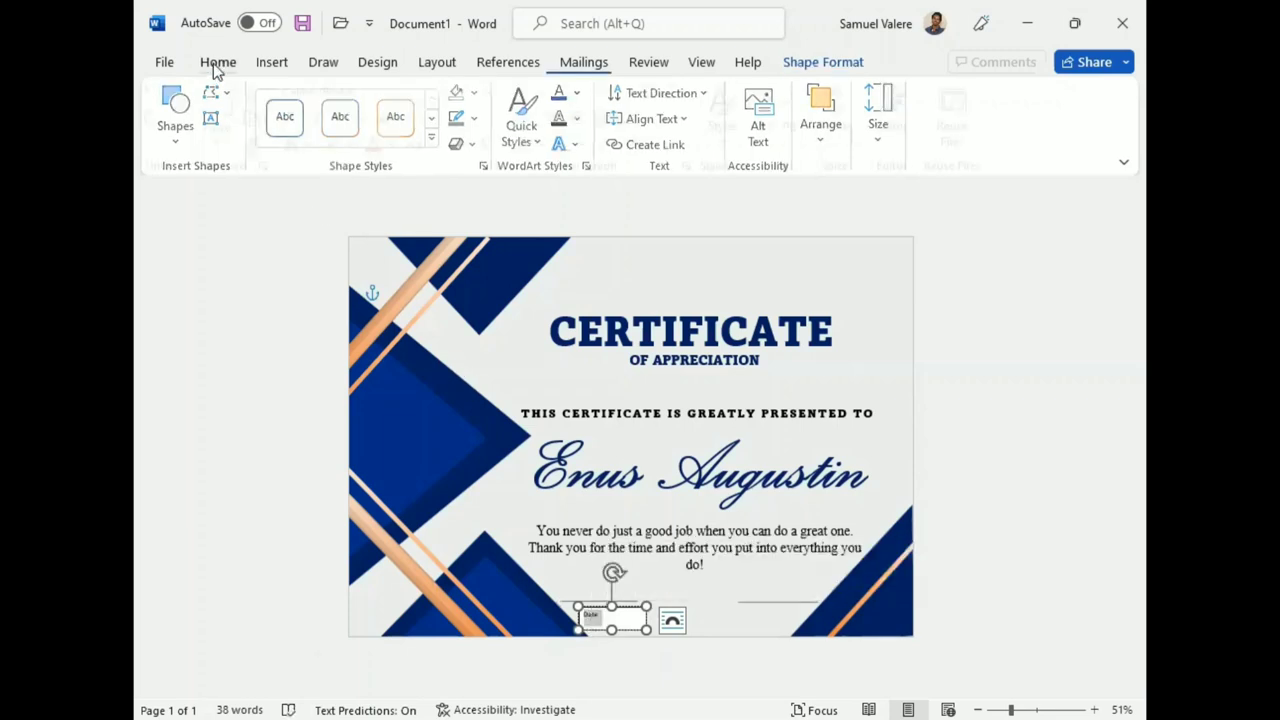
pyautogui.click(403, 93)
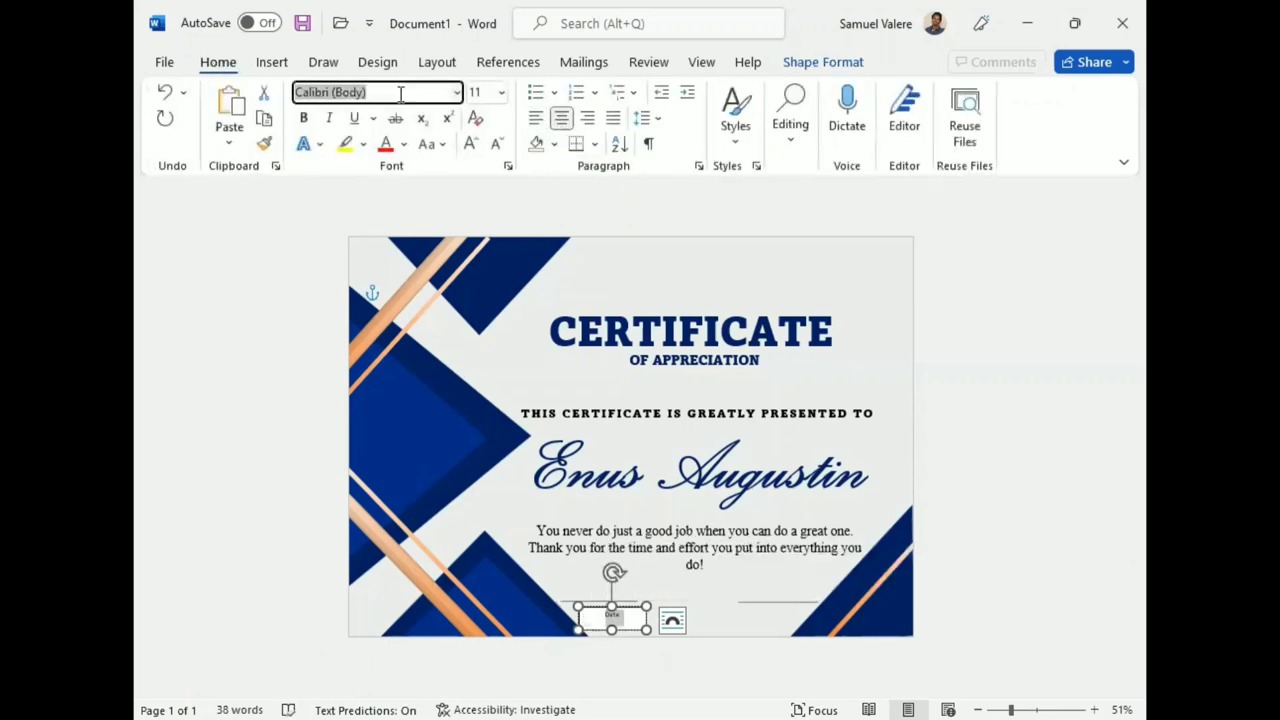
pyautogui.write('Times New Roman')
pyautogui.press('Return')
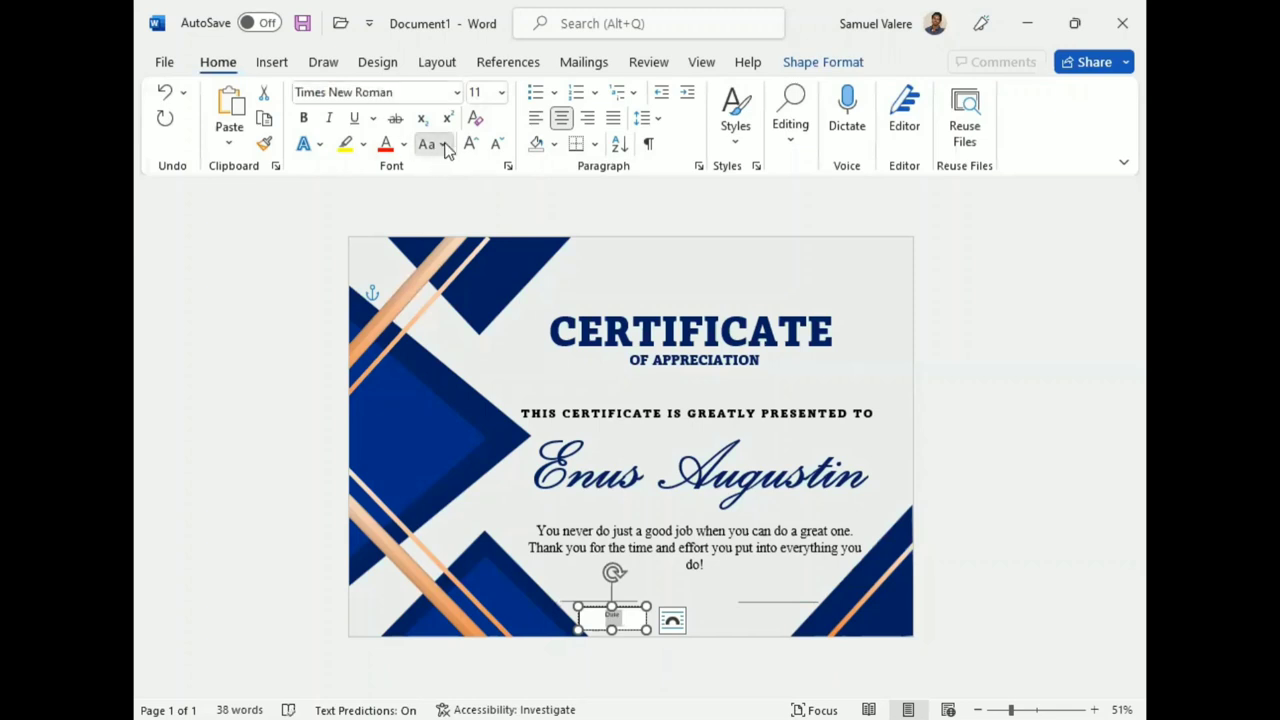
pyautogui.click(430, 144)
pyautogui.click(483, 226)
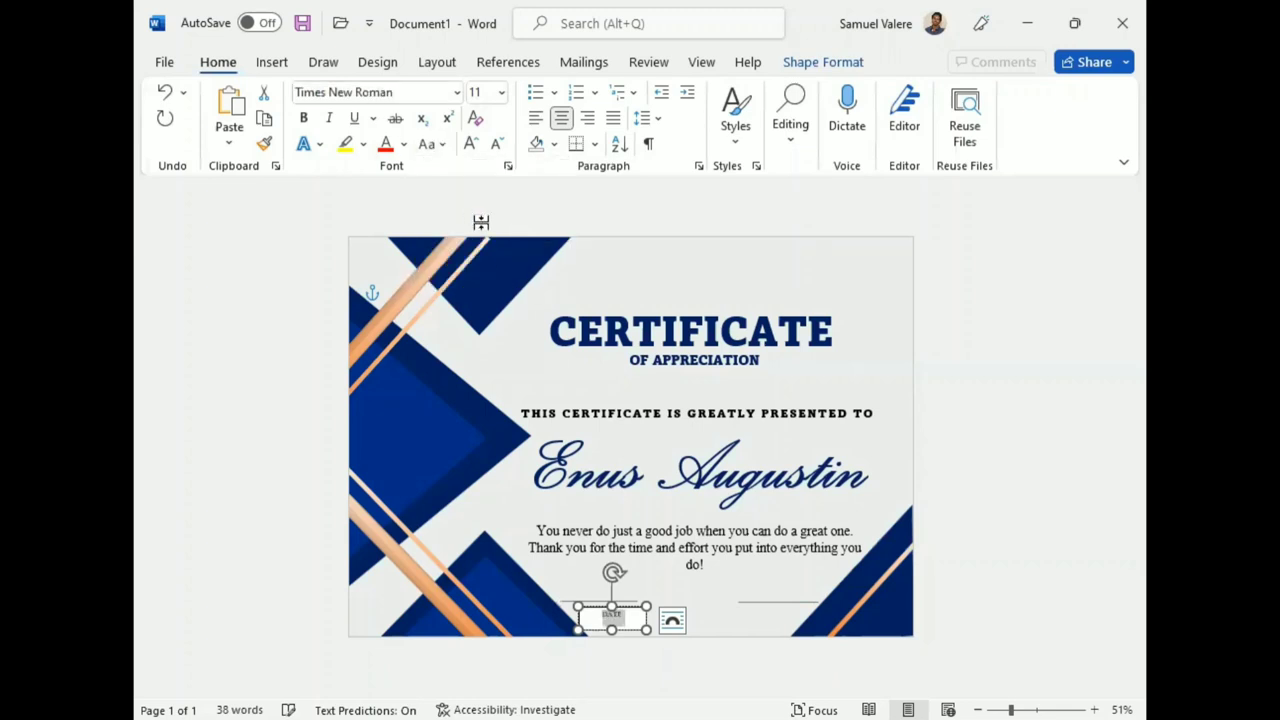
pyautogui.click(470, 143)
pyautogui.click(470, 143)
pyautogui.click(495, 143)
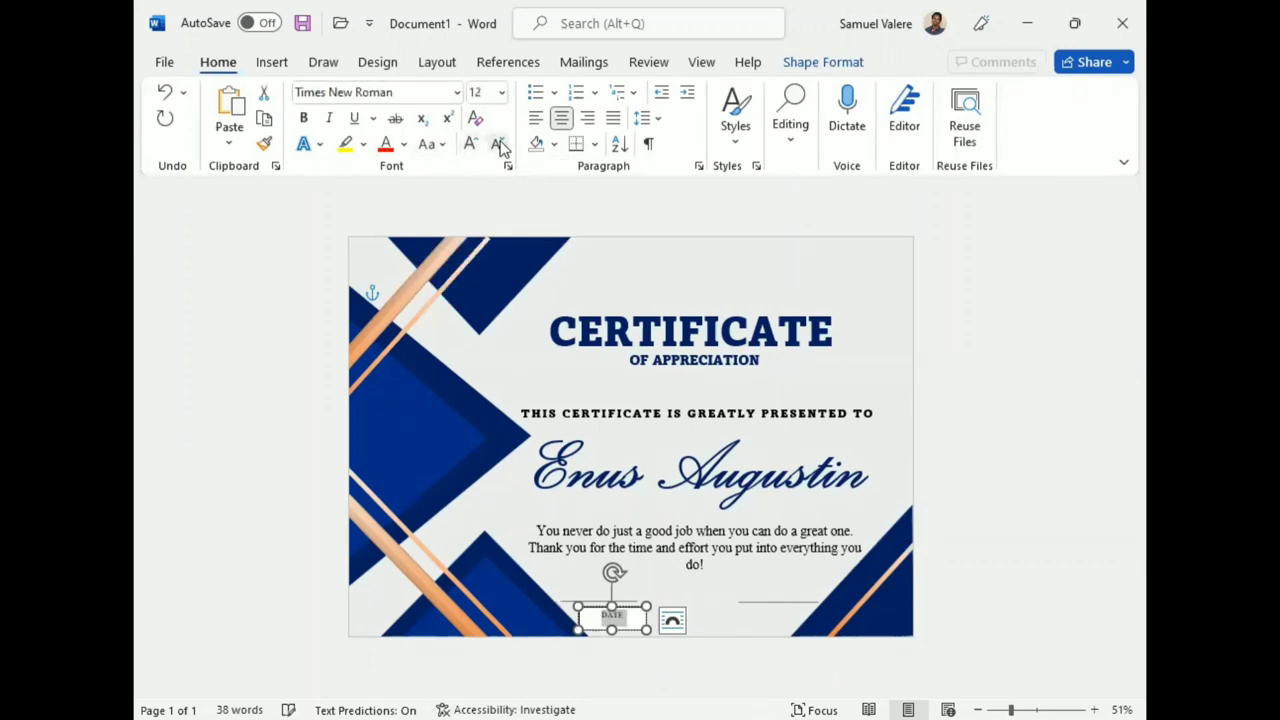
# Make the DATE box borderless and transparent with black text
pyautogui.click(622, 611)
pyautogui.click(822, 62)
pyautogui.click(472, 118)
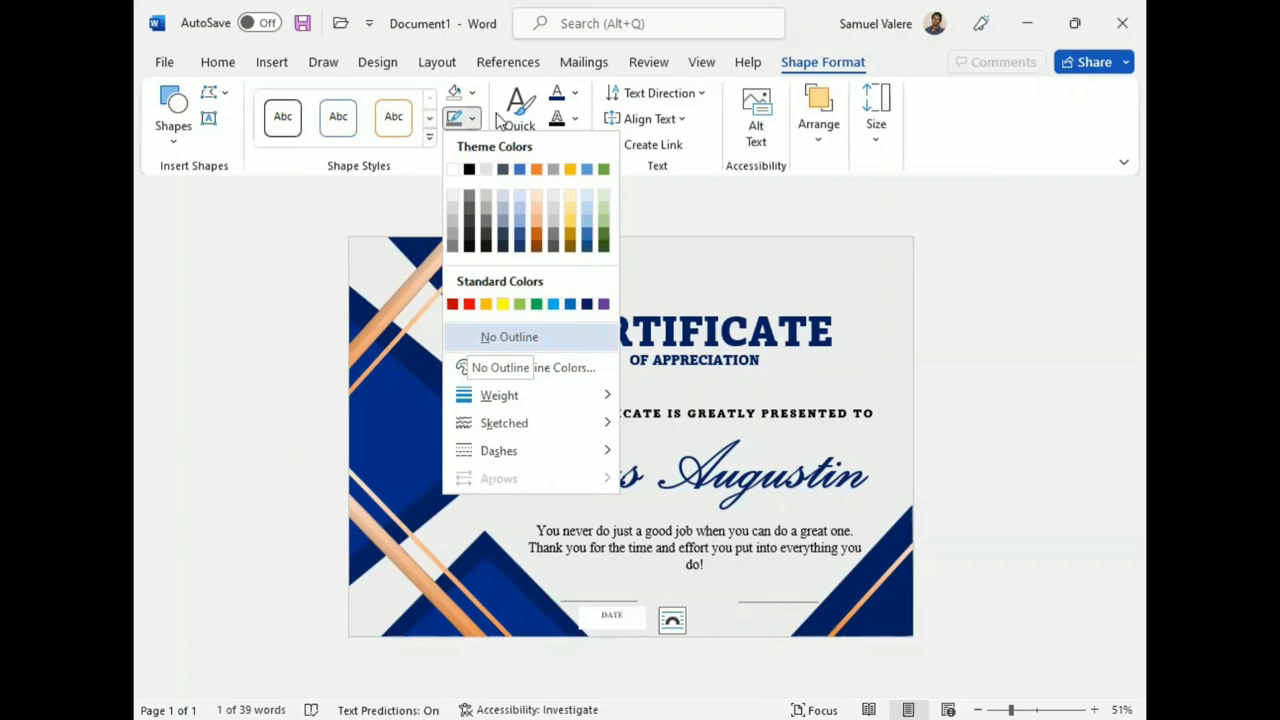
pyautogui.click(466, 337)
pyautogui.click(472, 92)
pyautogui.click(466, 313)
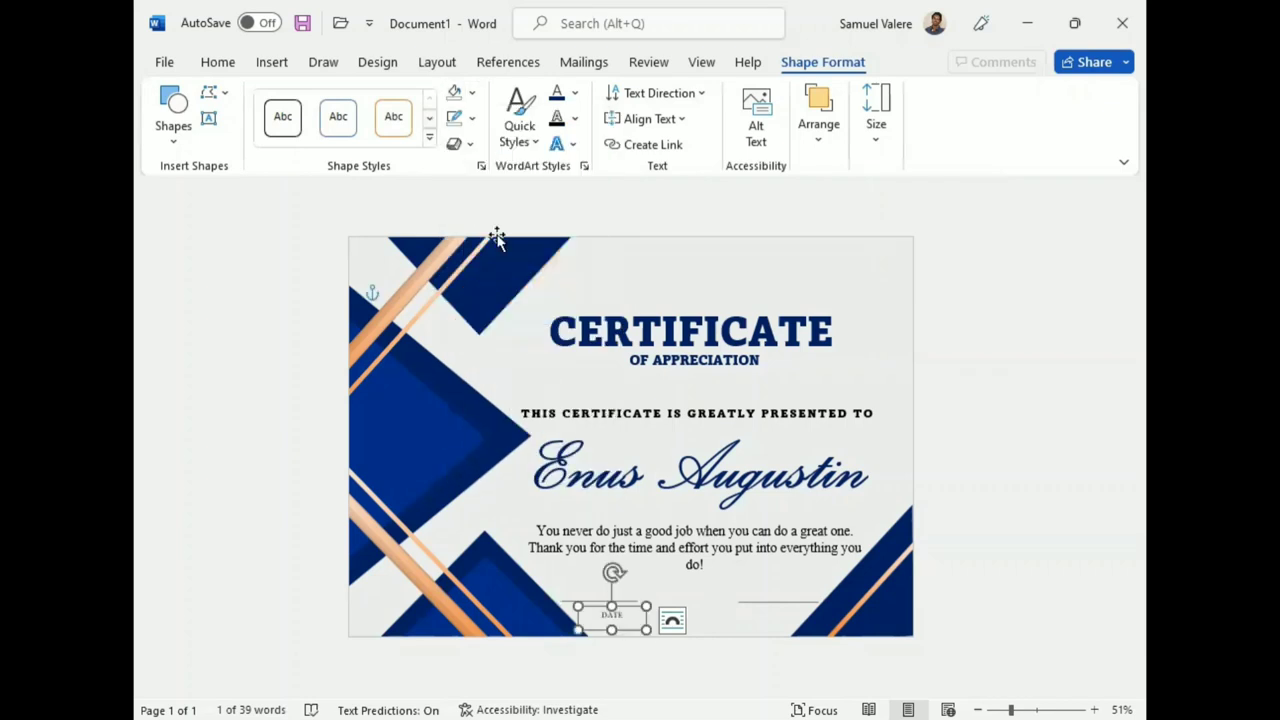
pyautogui.click(575, 93)
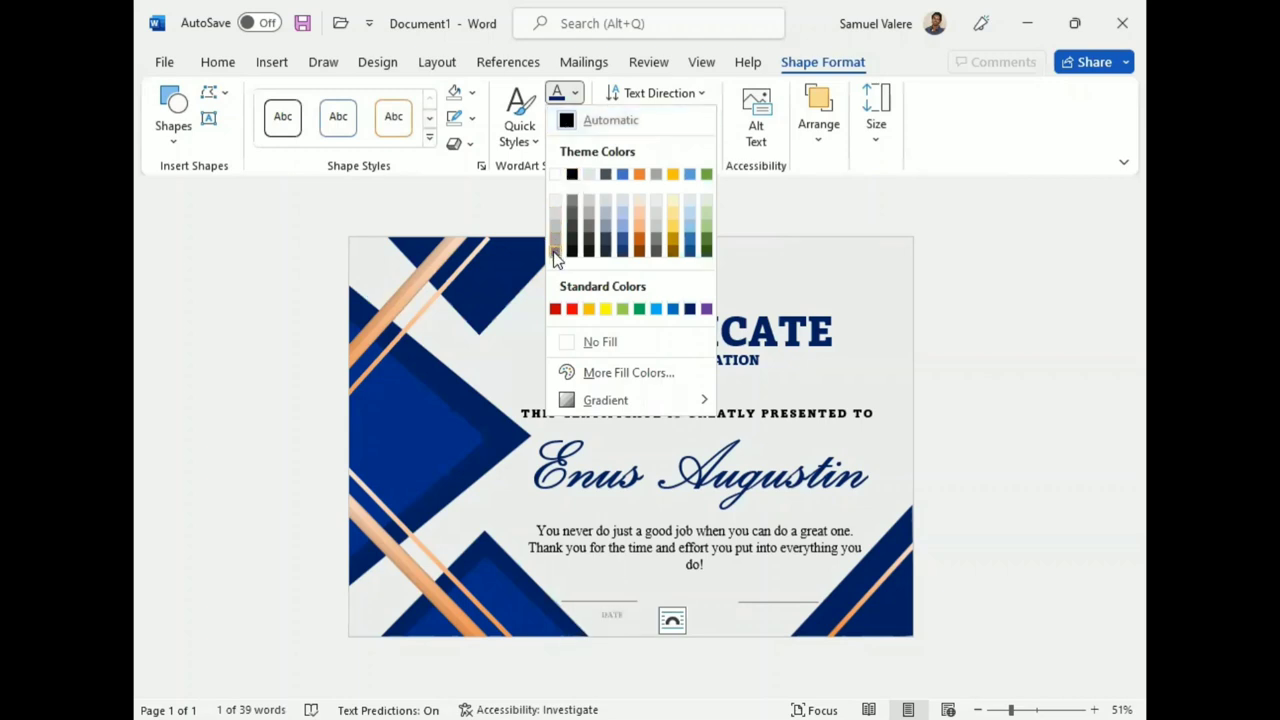
pyautogui.click(575, 176)
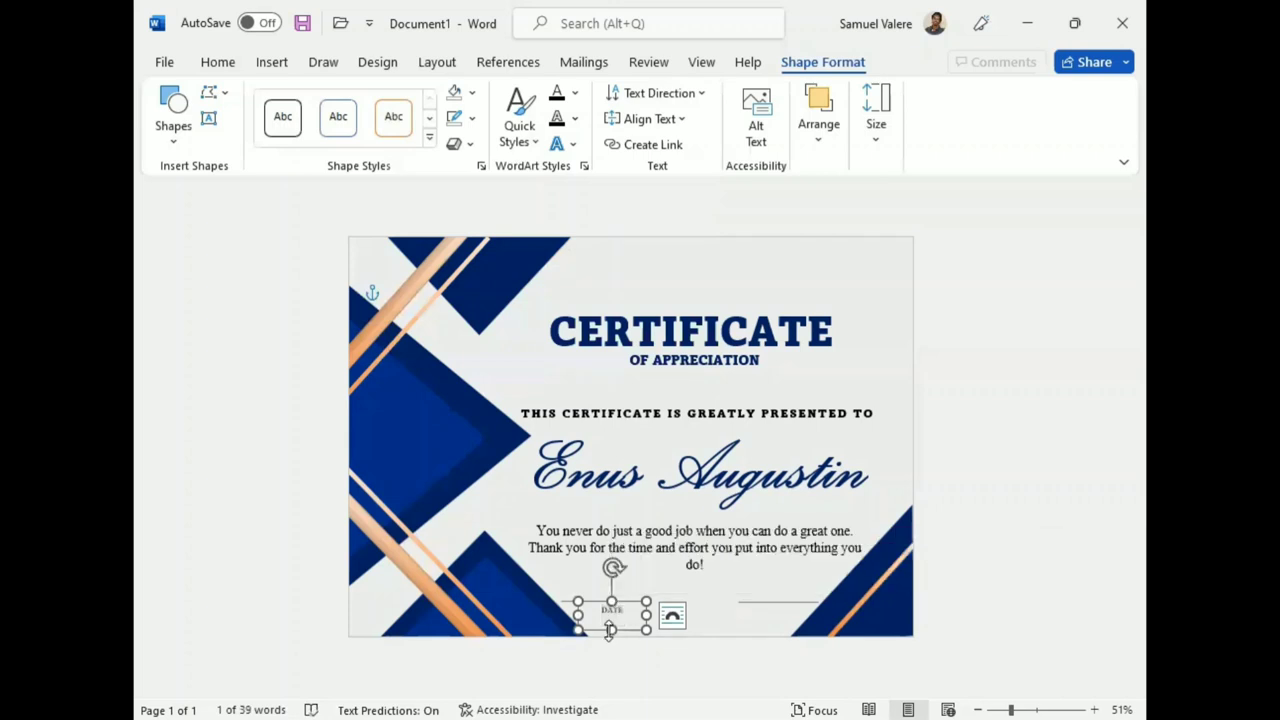
# Shorten the DATE box, nudge it left, and reapply No Fill
pyautogui.moveTo(611, 629); pyautogui.dragTo(609, 620)
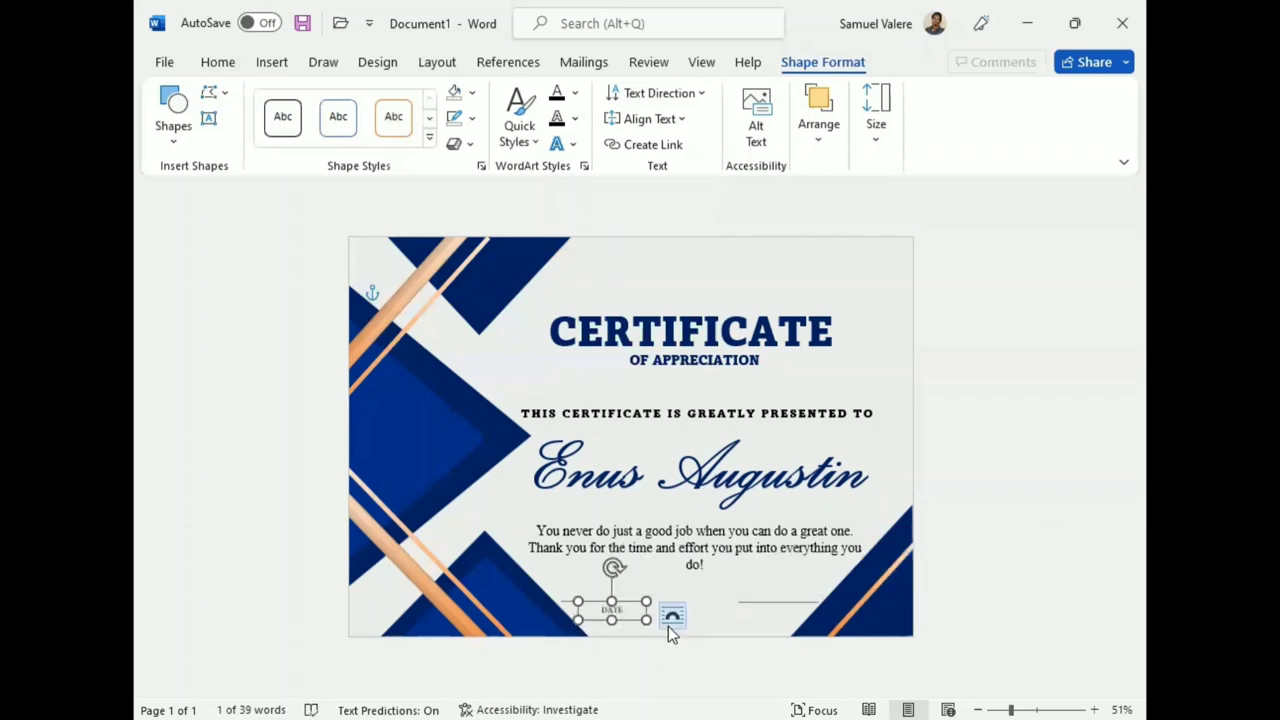
pyautogui.press('Left')
pyautogui.press('Left')
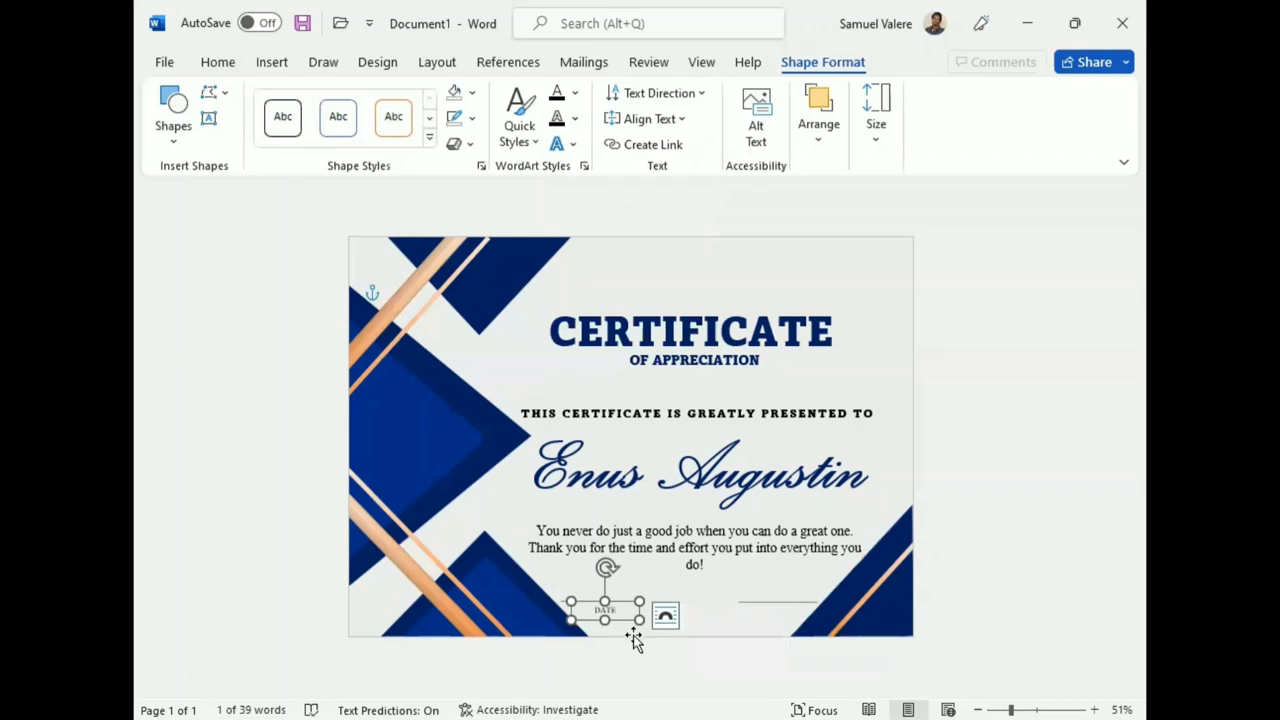
pyautogui.click(714, 625)
pyautogui.click(601, 609)
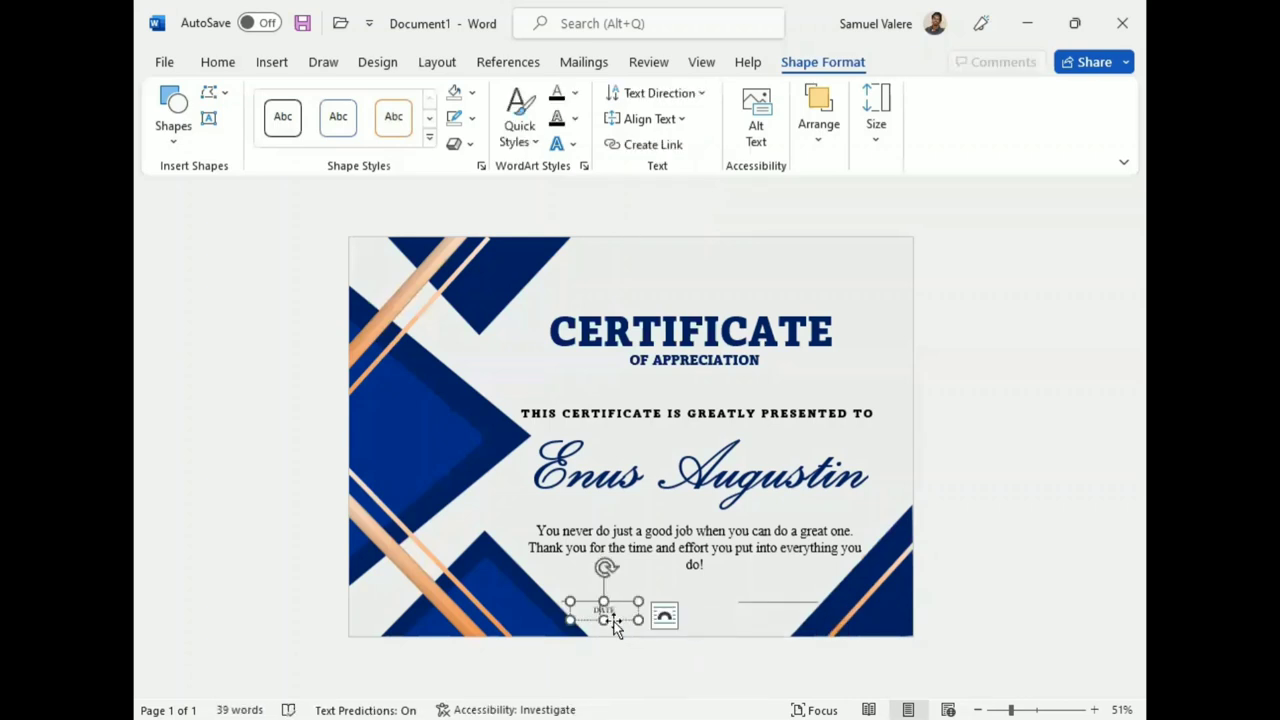
pyautogui.click(472, 92)
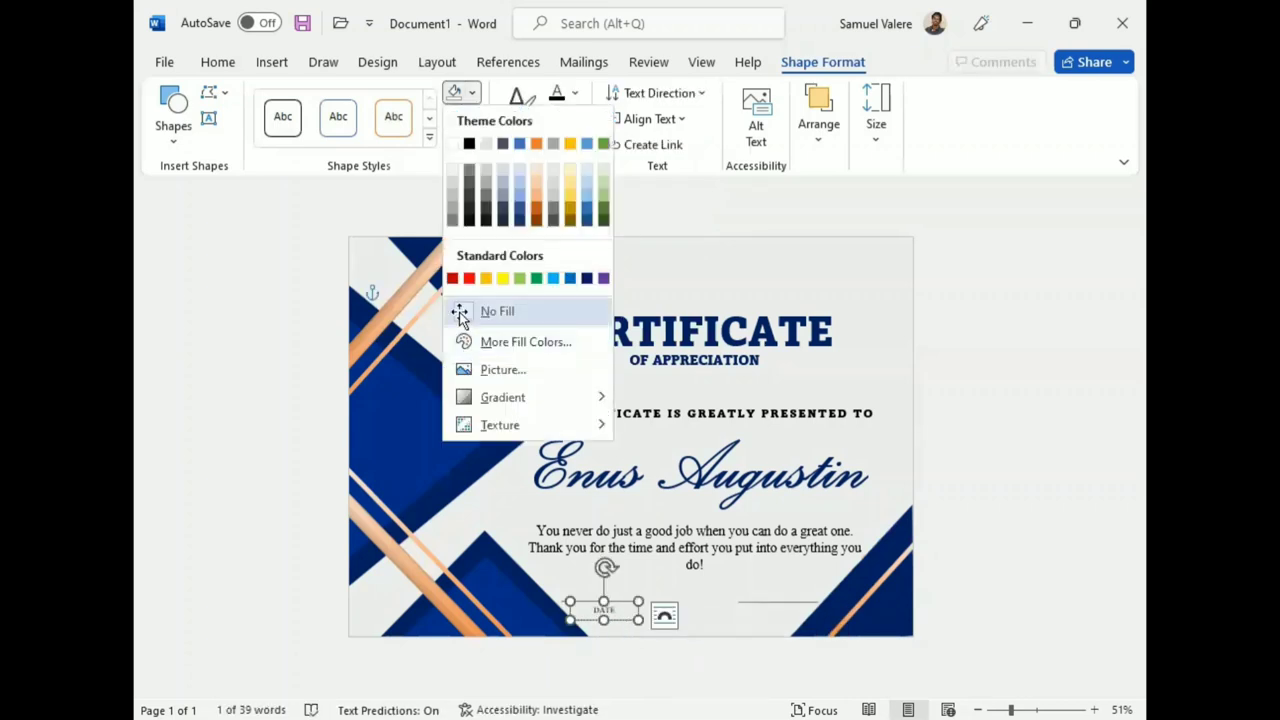
pyautogui.click(453, 309)
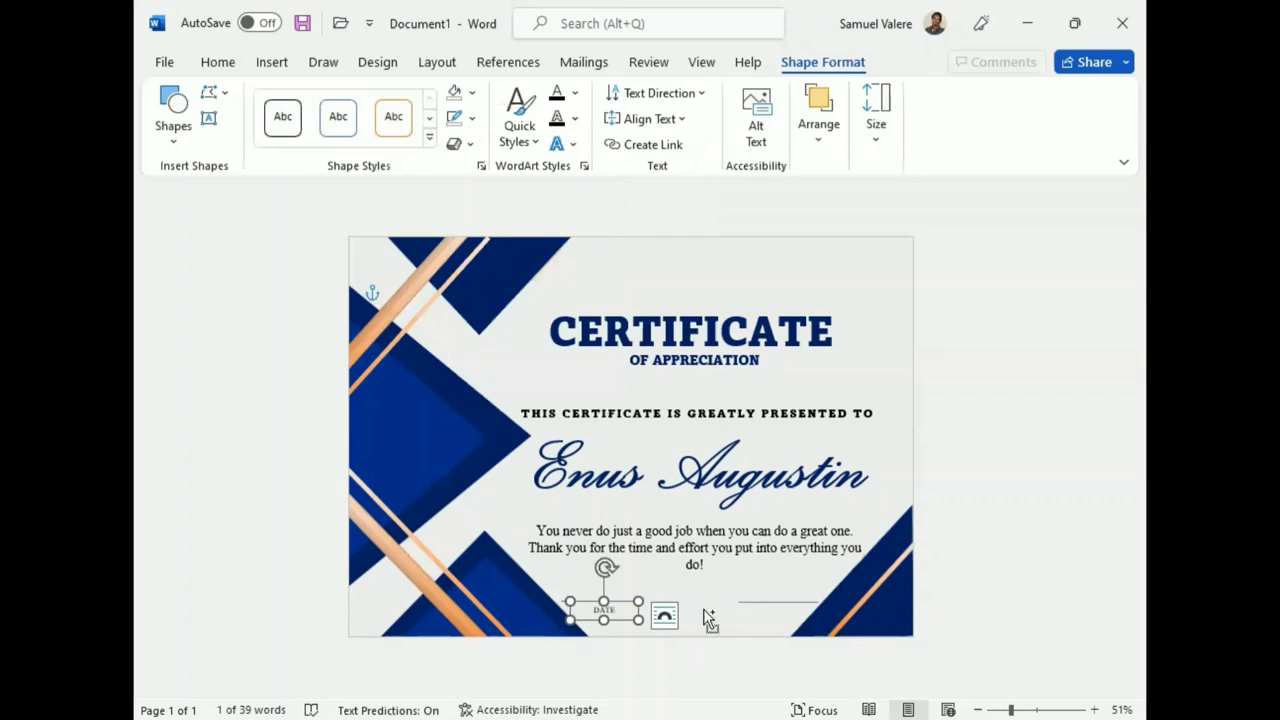
# Duplicate the DATE label and move the copy under the right signature line
pyautogui.press('Right')
pyautogui.press('Right')
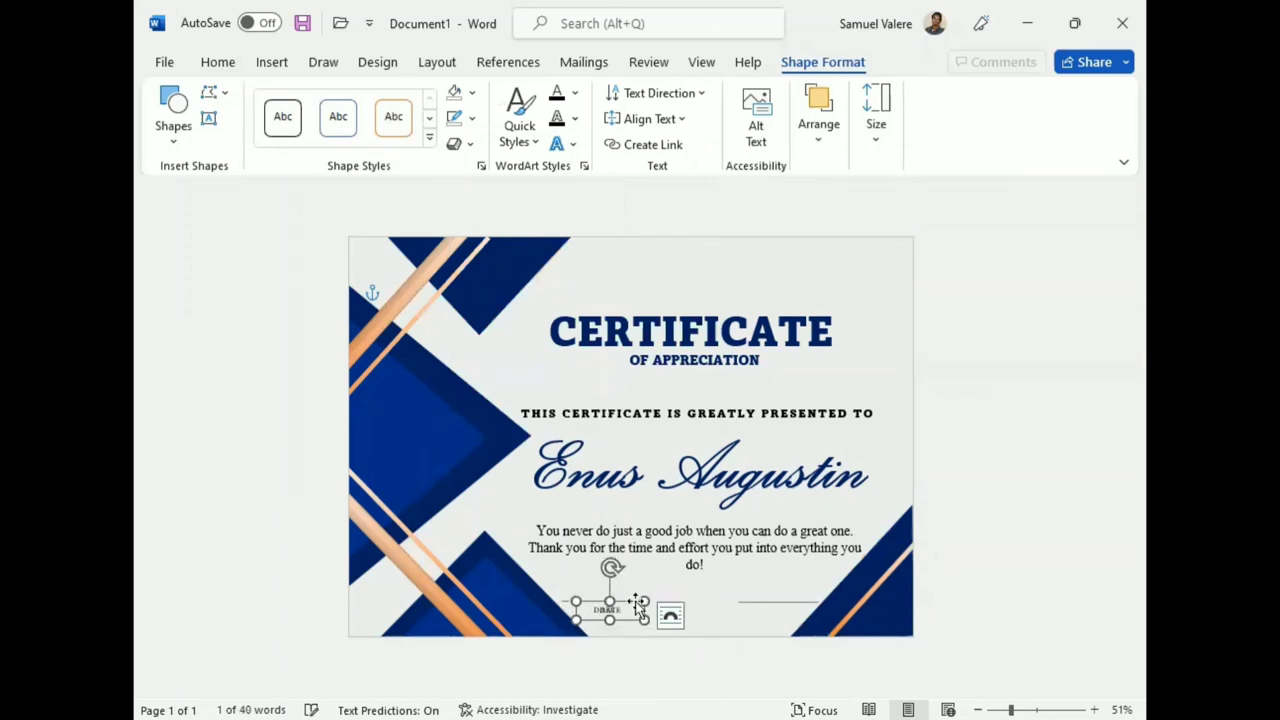
pyautogui.press('Right')
pyautogui.hotkey('ctrl', 'v')
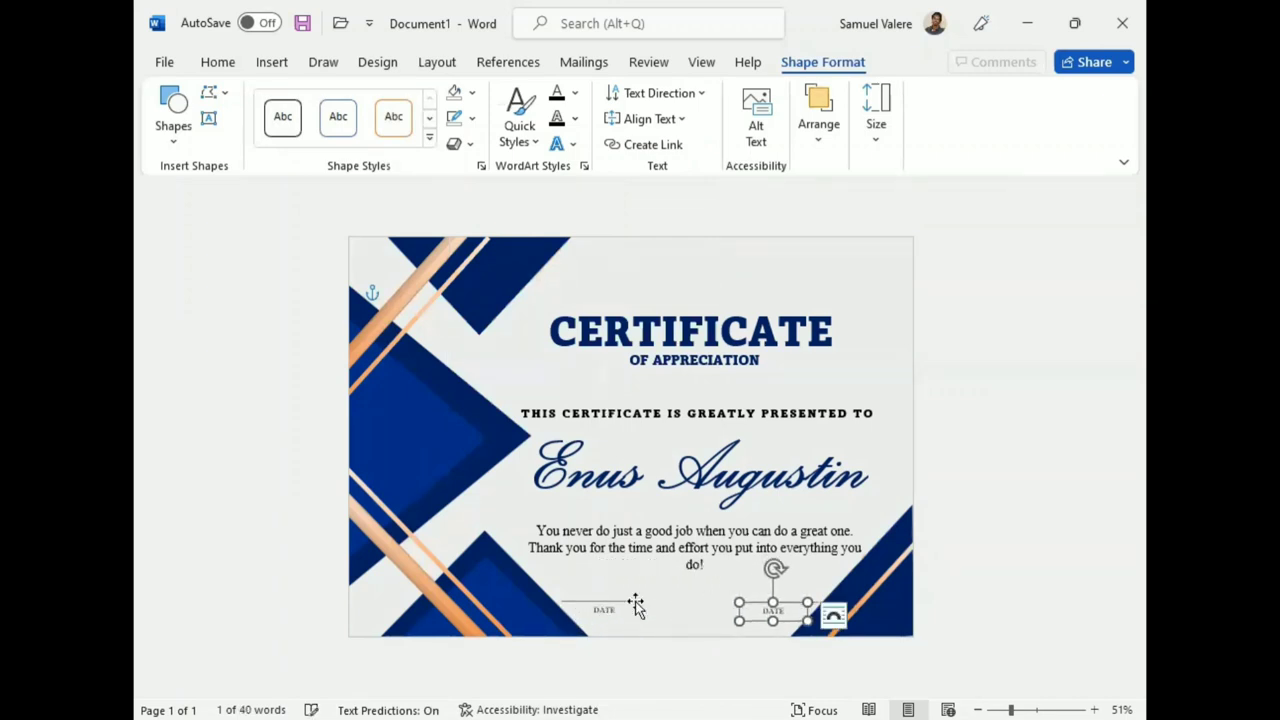
pyautogui.press('Right')
pyautogui.press('Right')
pyautogui.press('Right')
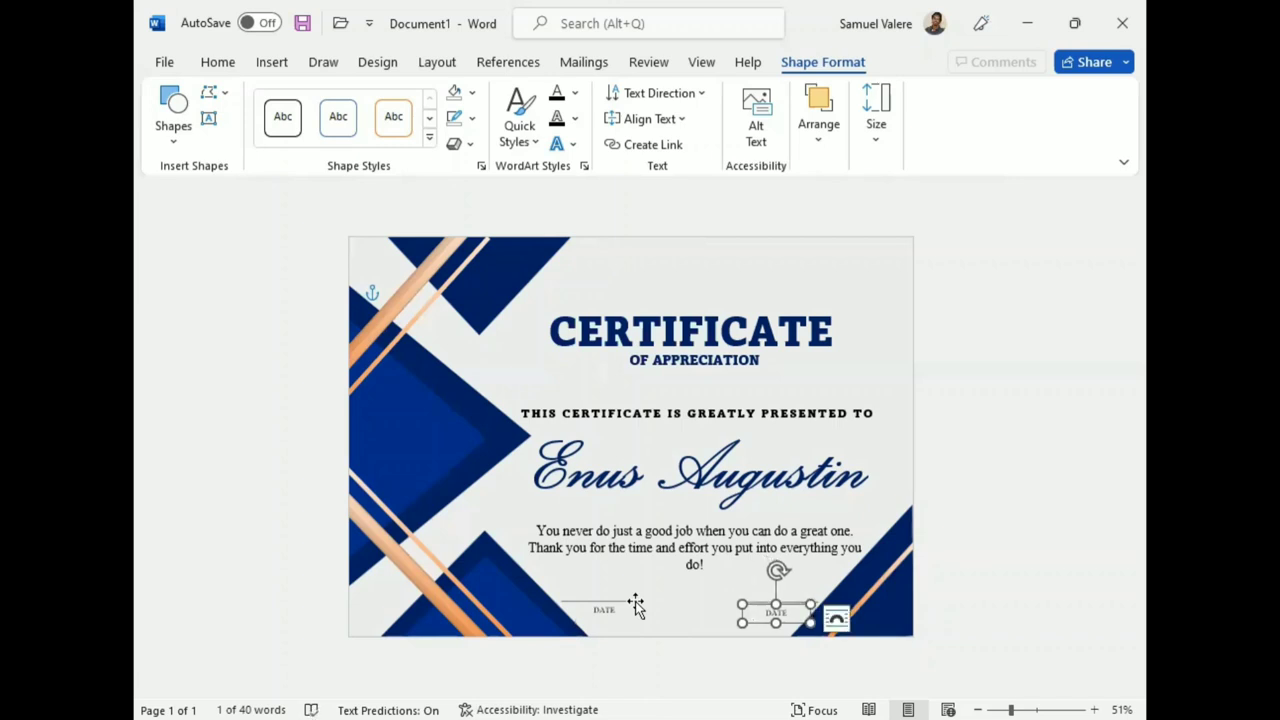
pyautogui.press('Right')
# Change the copy's text to 'SIGNATURE' in uppercase and shift it slightly right
pyautogui.doubleClick(783, 613)
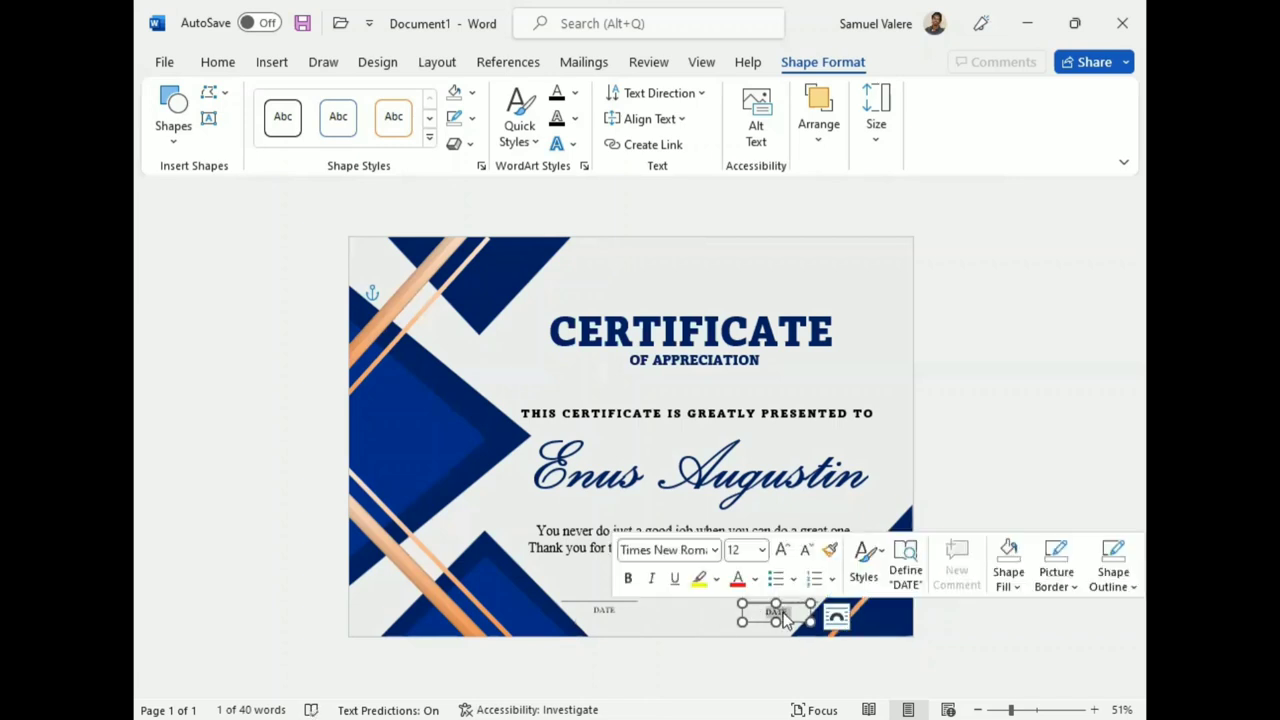
pyautogui.write('Signature')
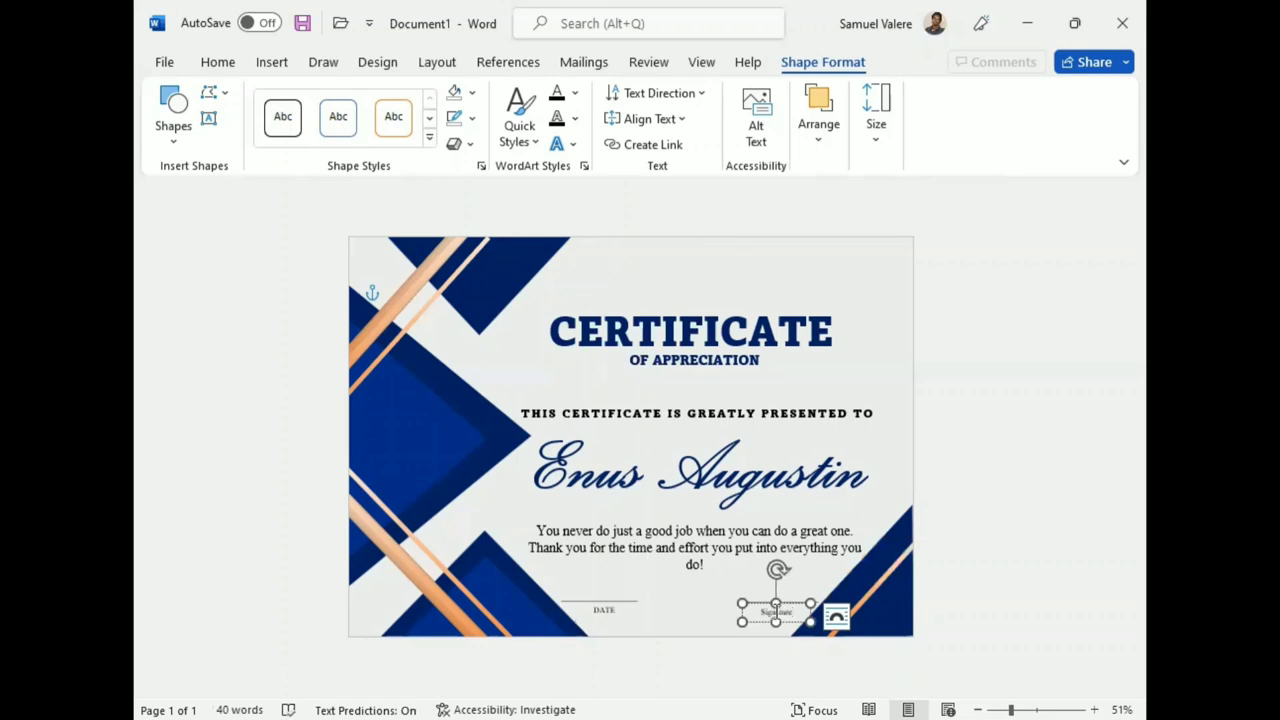
pyautogui.doubleClick(775, 611)
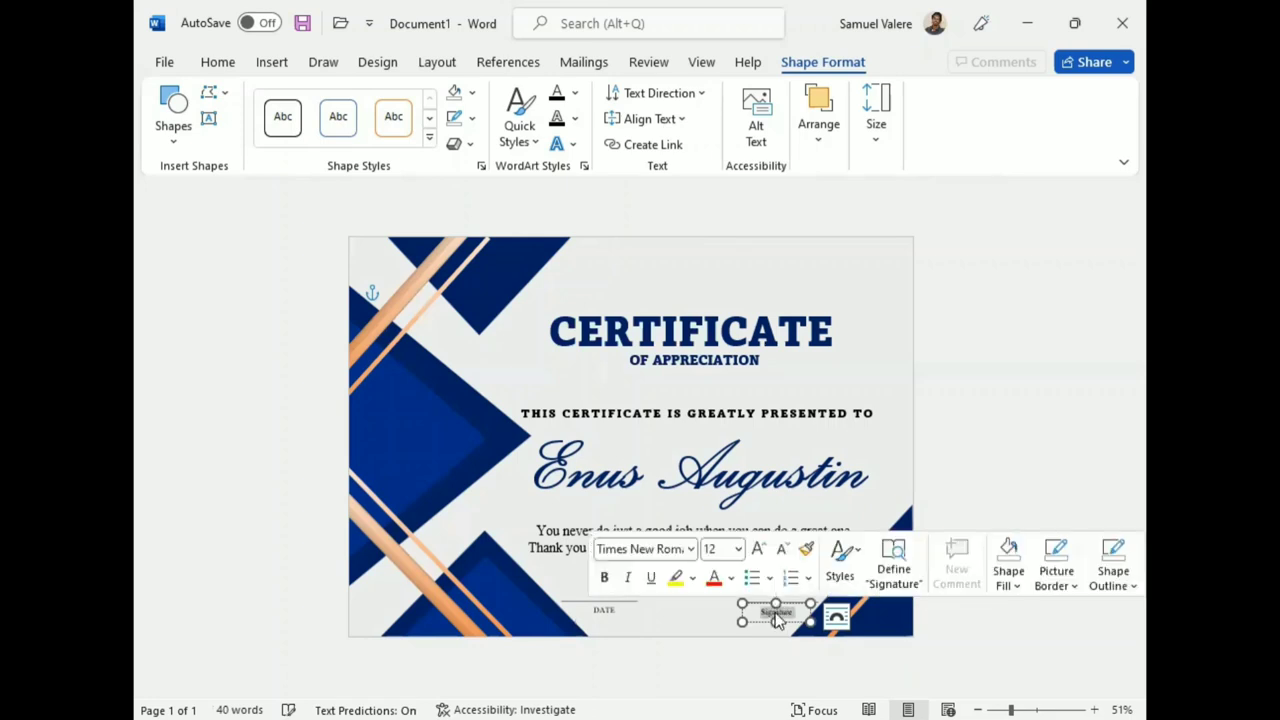
pyautogui.click(217, 62)
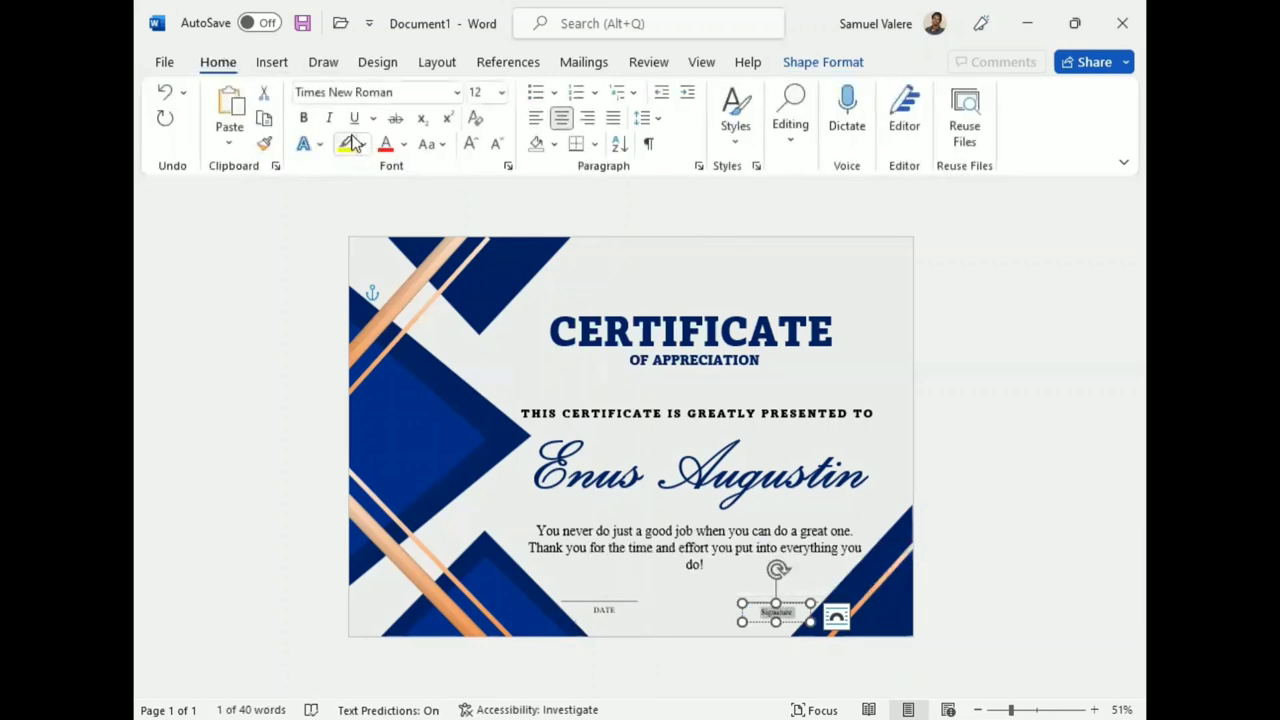
pyautogui.click(436, 144)
pyautogui.click(486, 228)
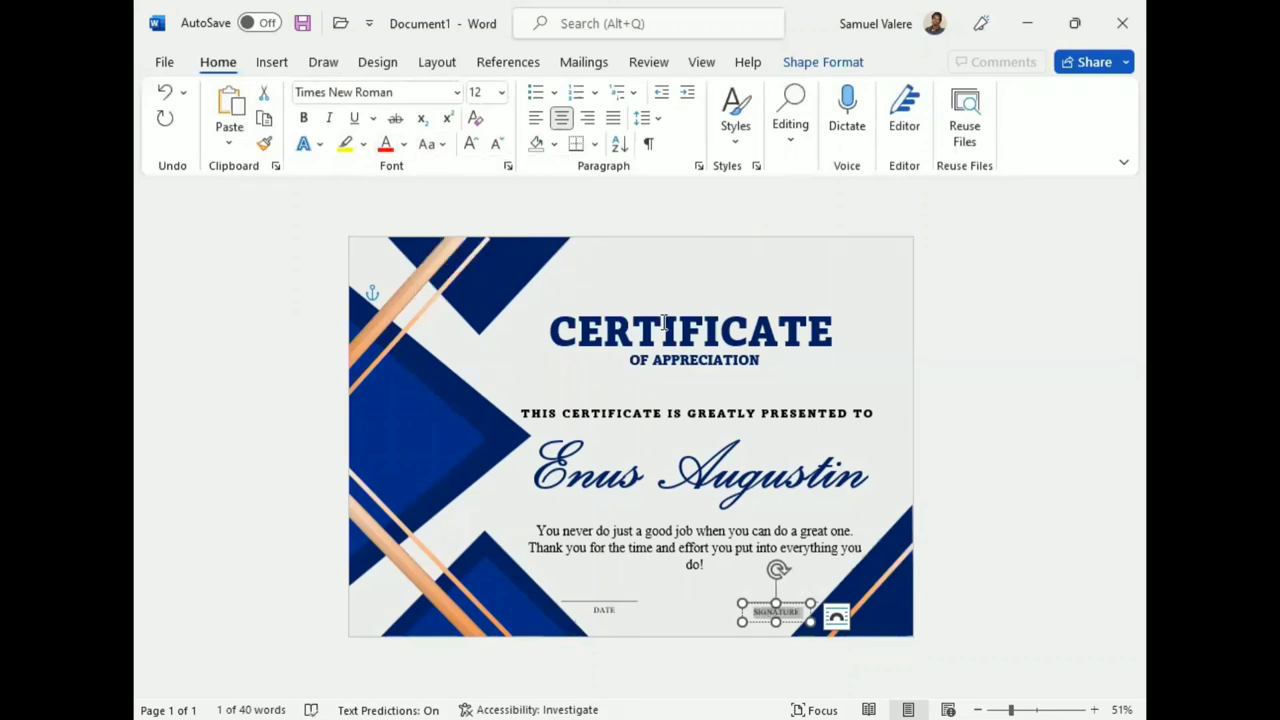
pyautogui.moveTo(797, 607); pyautogui.dragTo(799, 604)
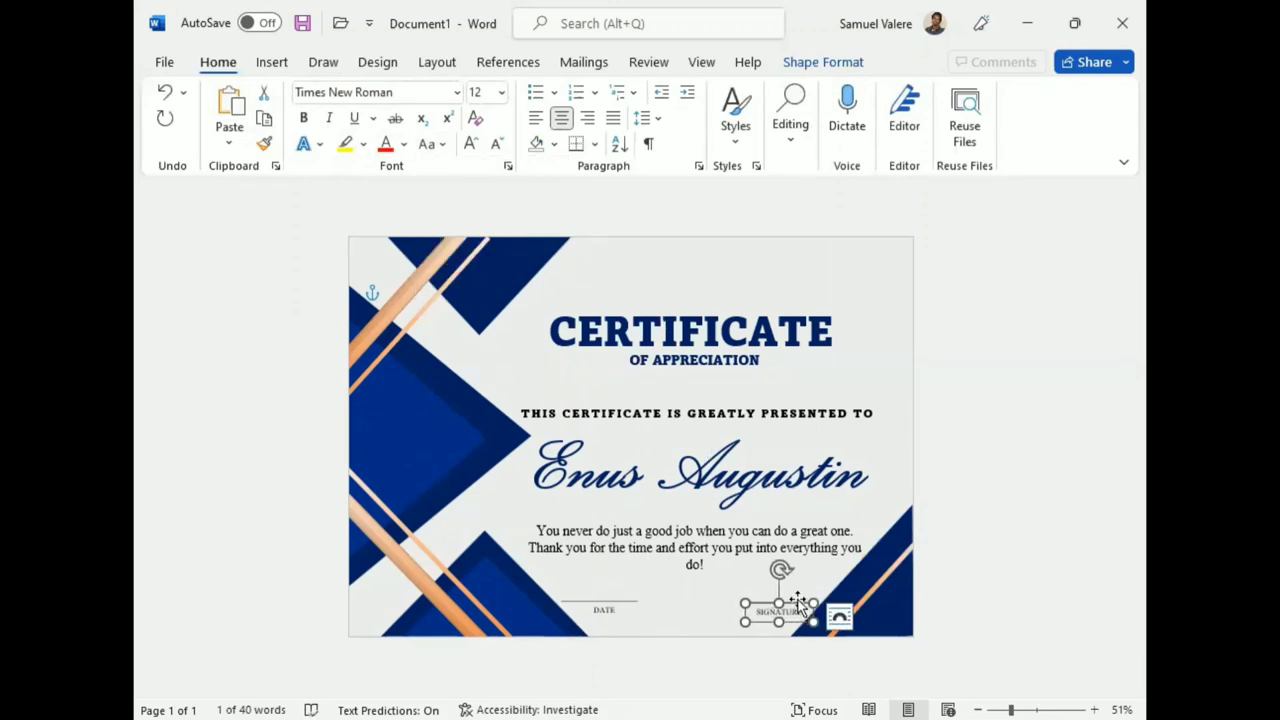
# Duplicate the line above SIGNATURE and move the copy up below the message
pyautogui.click(820, 580)
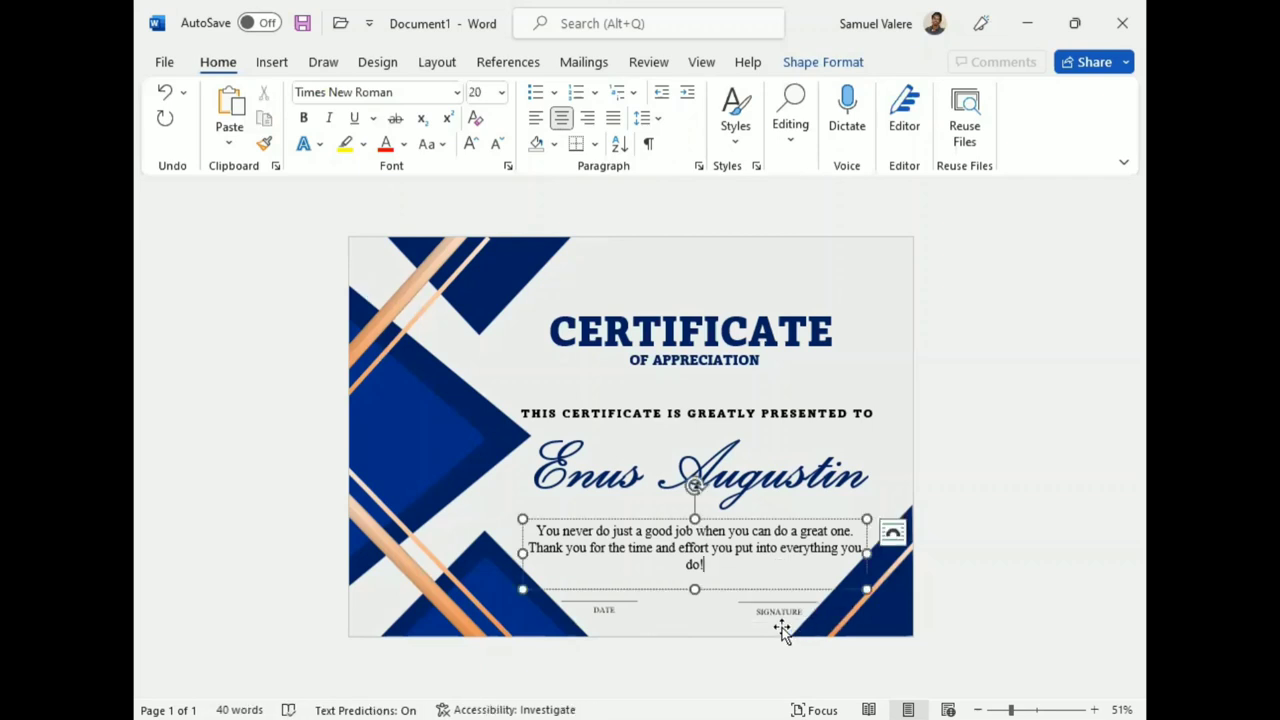
pyautogui.click(608, 620)
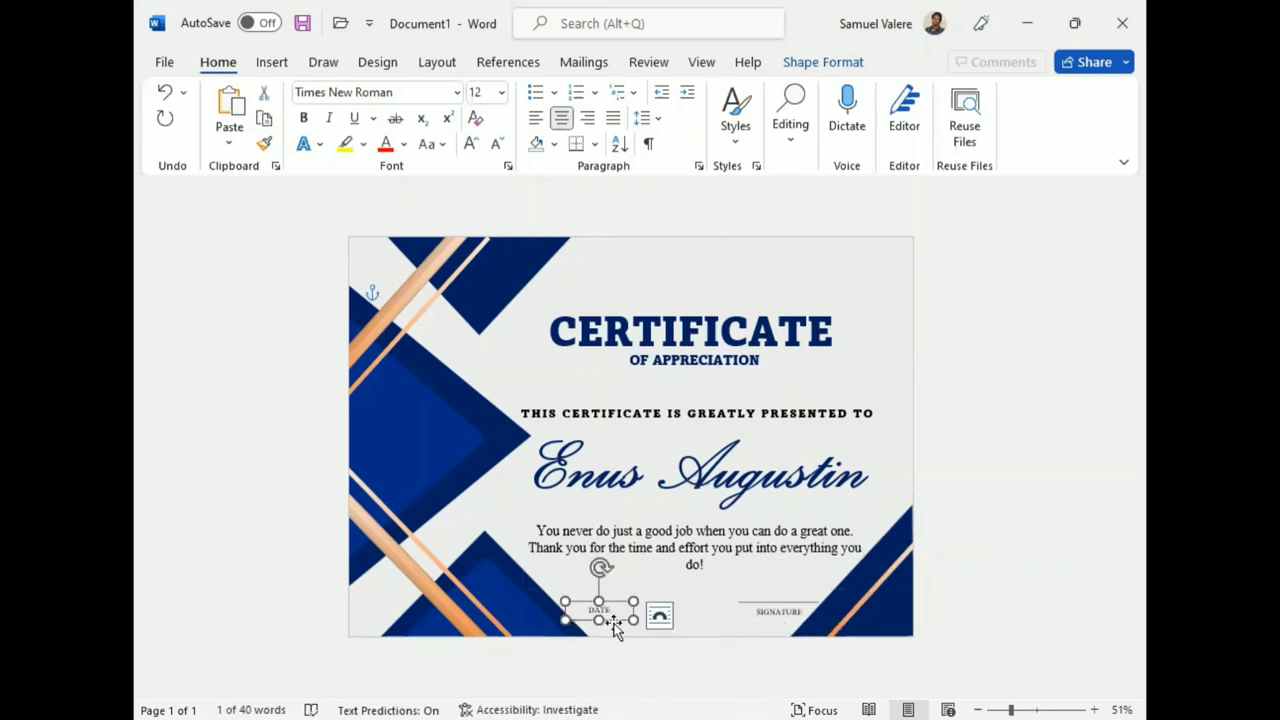
pyautogui.click(690, 617)
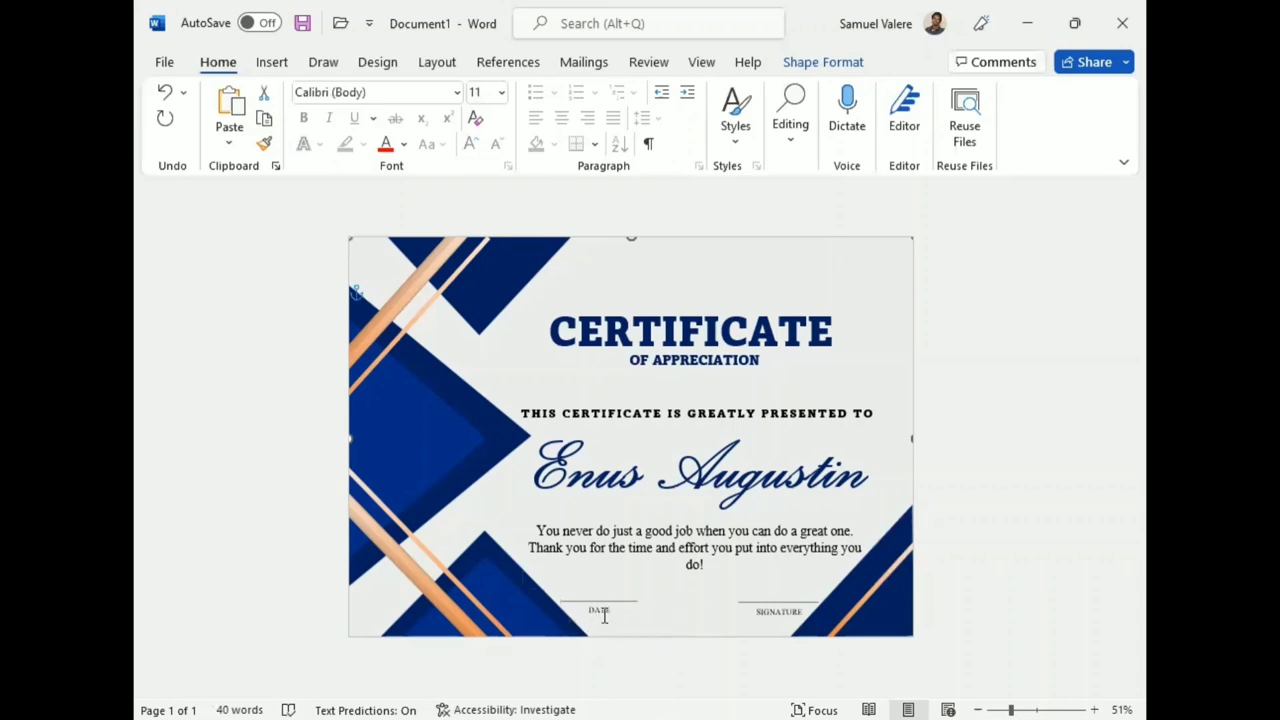
pyautogui.click(604, 617)
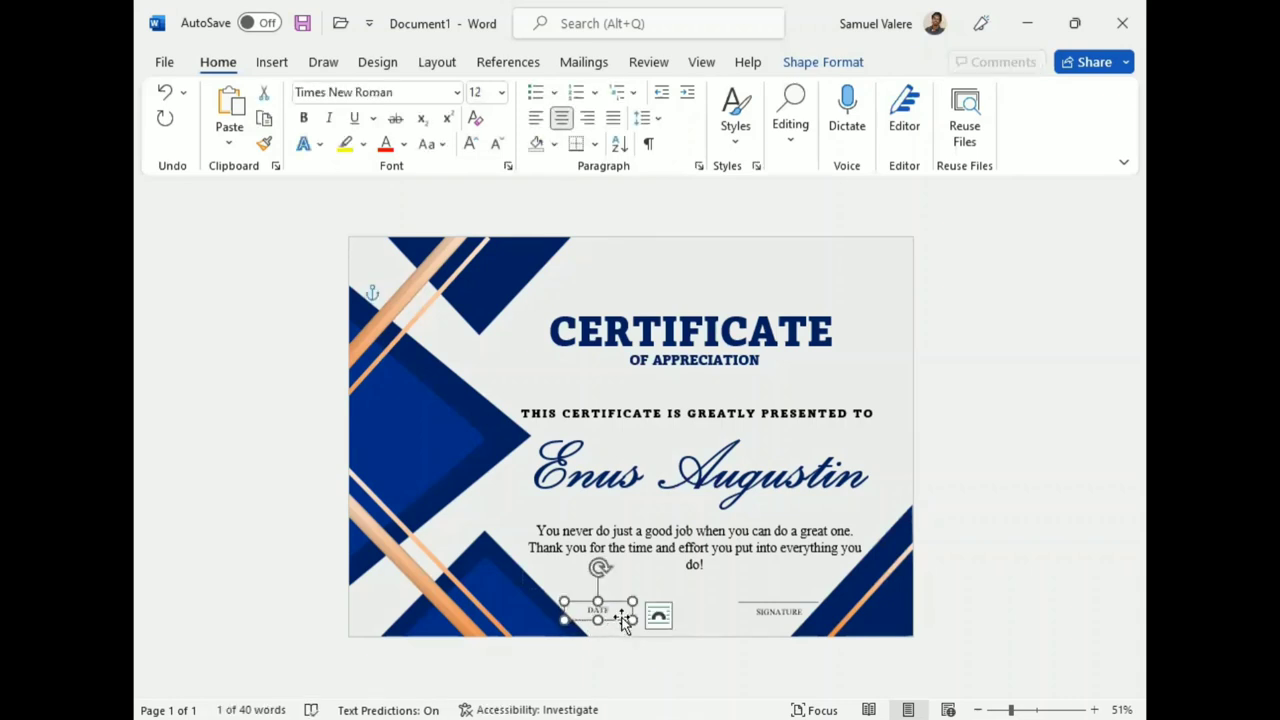
pyautogui.click(770, 605)
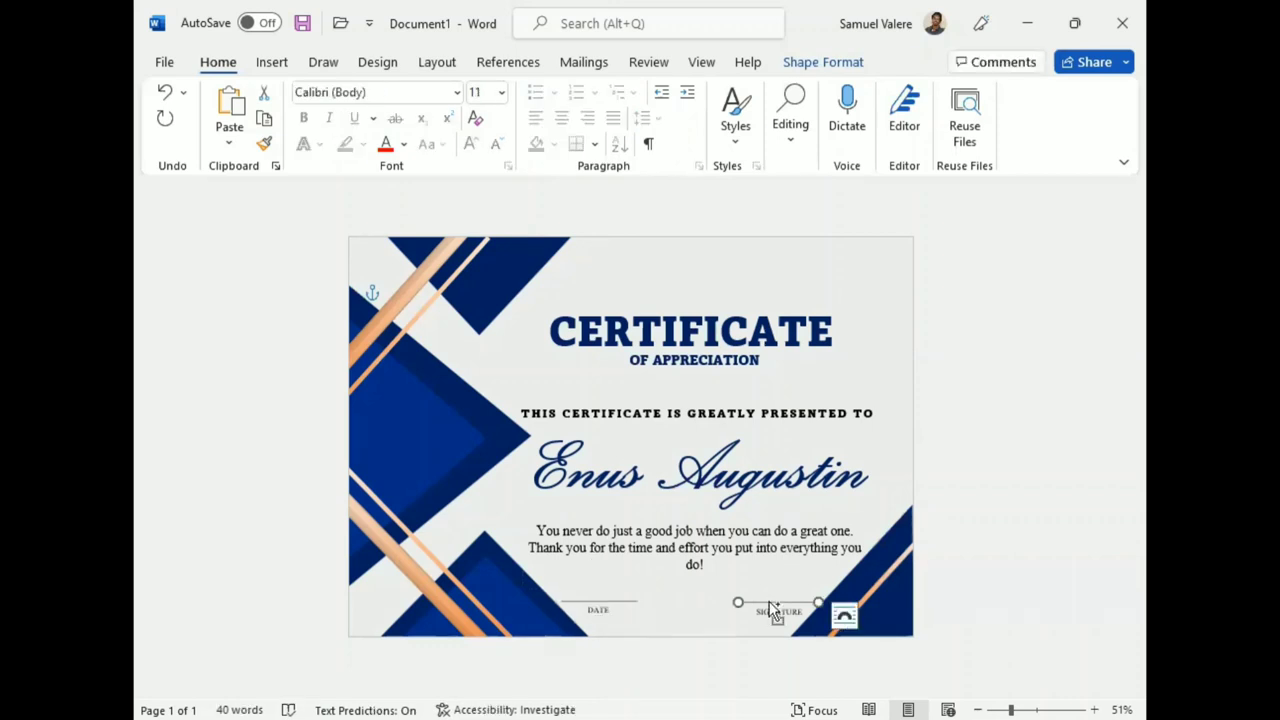
pyautogui.moveTo(770, 607); pyautogui.dragTo(778, 615)
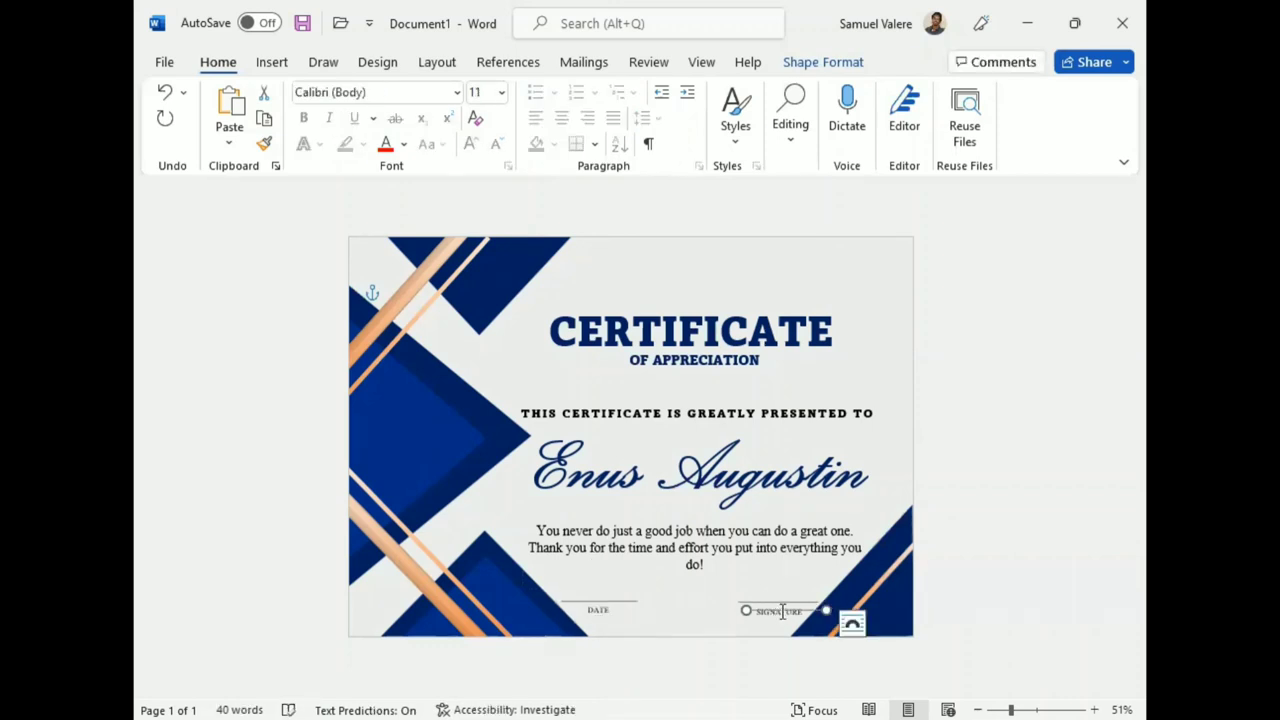
pyautogui.press('Up')
pyautogui.press('Up')
pyautogui.press('Up')
pyautogui.press('Up')
pyautogui.press('Up')
pyautogui.press('Up')
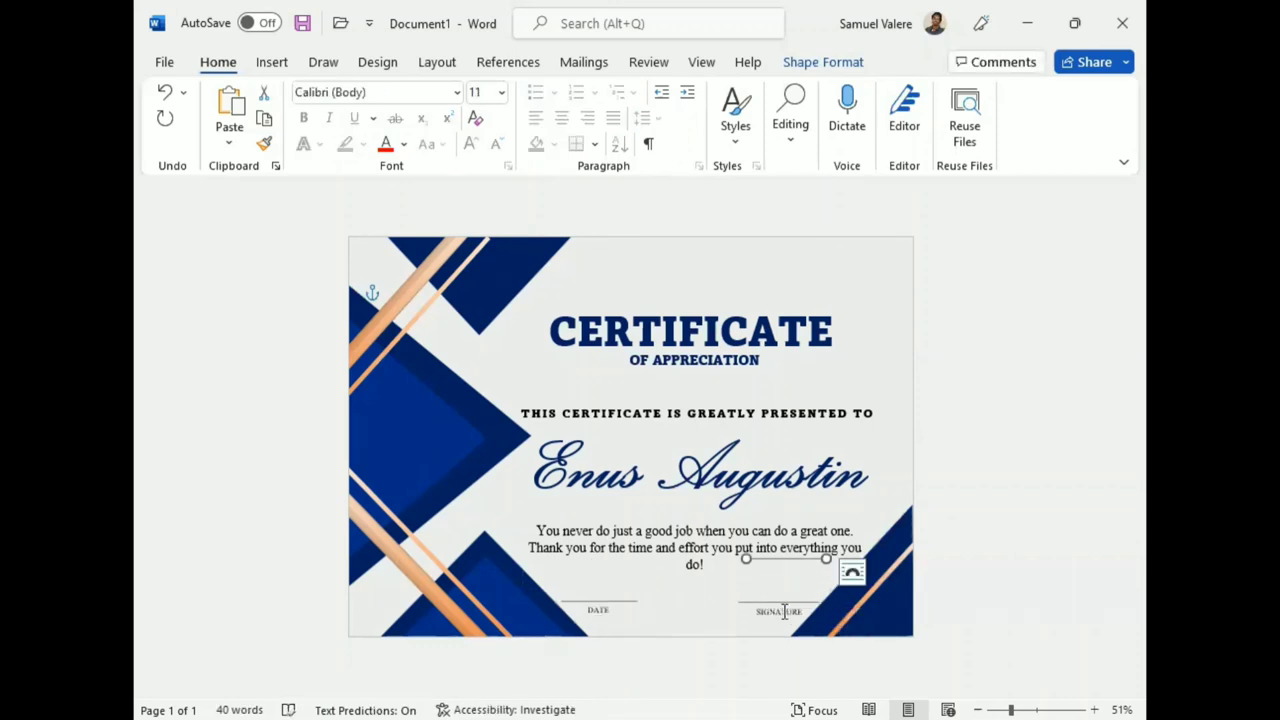
pyautogui.click(780, 560)
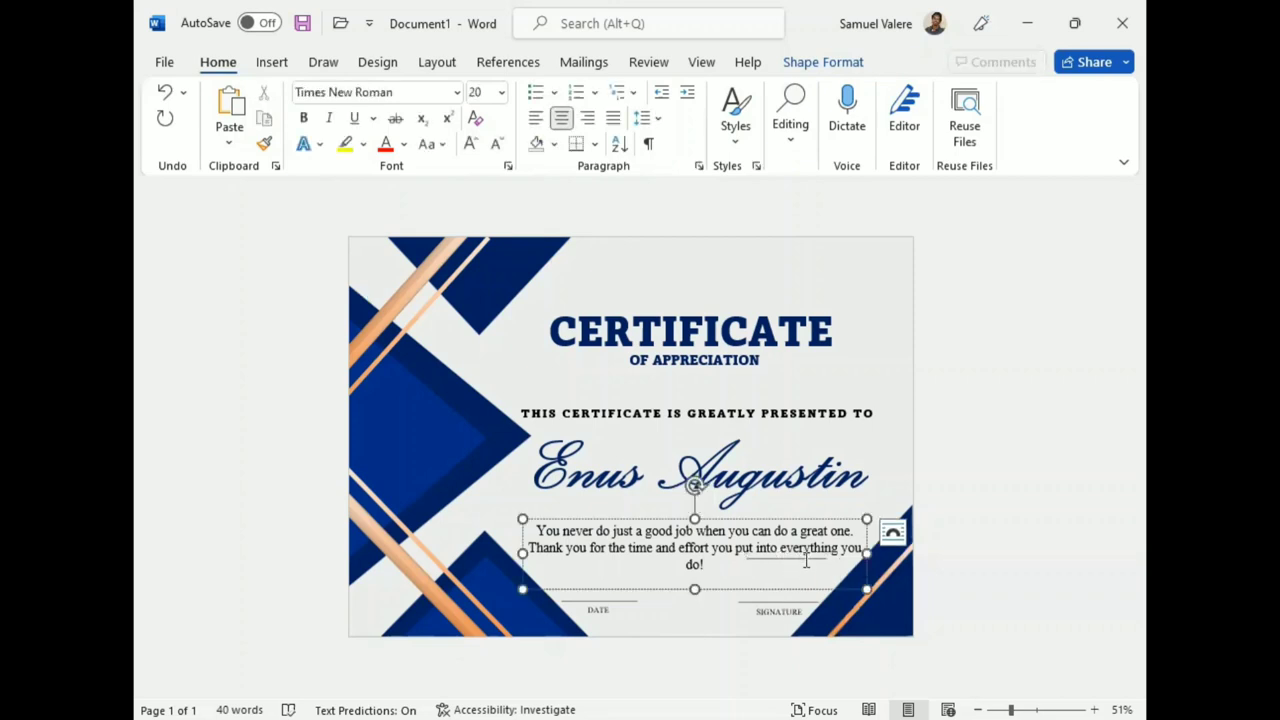
# Move the copied line under the script name, extend it left, and nudge it into place
pyautogui.moveTo(808, 560)
pyautogui.mouseDown()
pyautogui.moveTo(606, 497)
pyautogui.moveTo(583, 506)
pyautogui.moveTo(865, 502)
pyautogui.mouseUp()
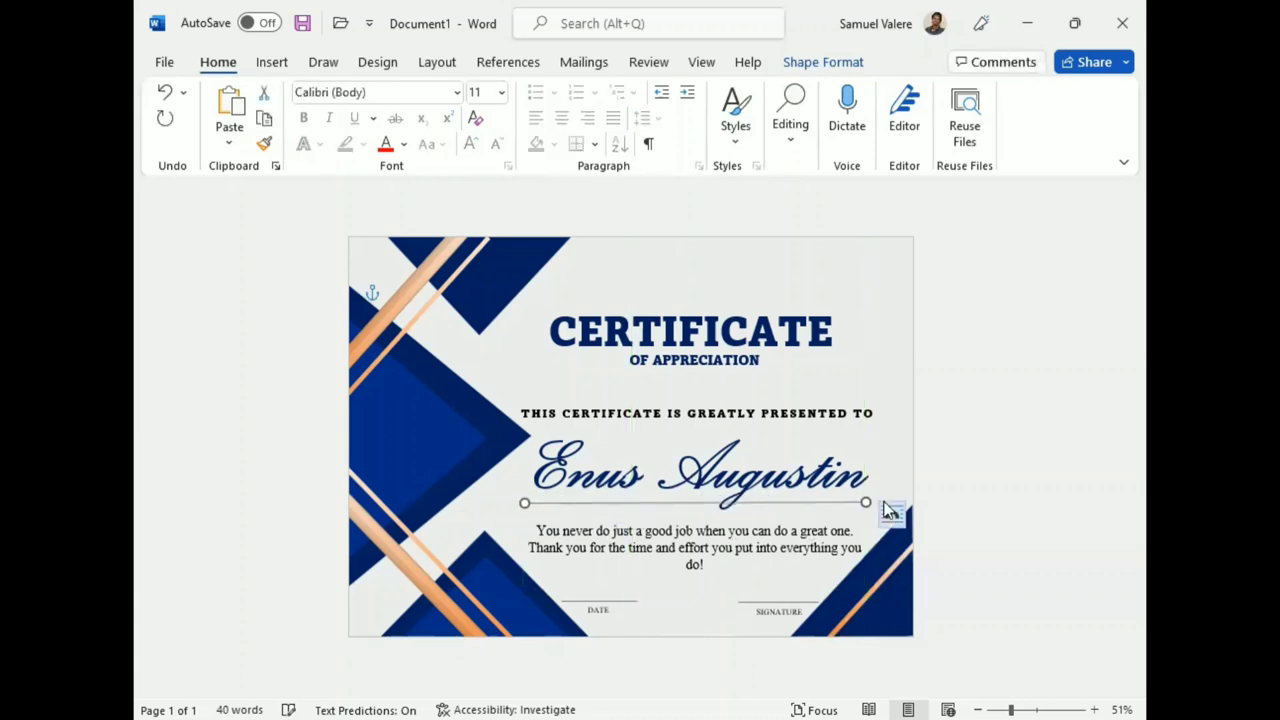
pyautogui.moveTo(524, 503); pyautogui.dragTo(502, 502)
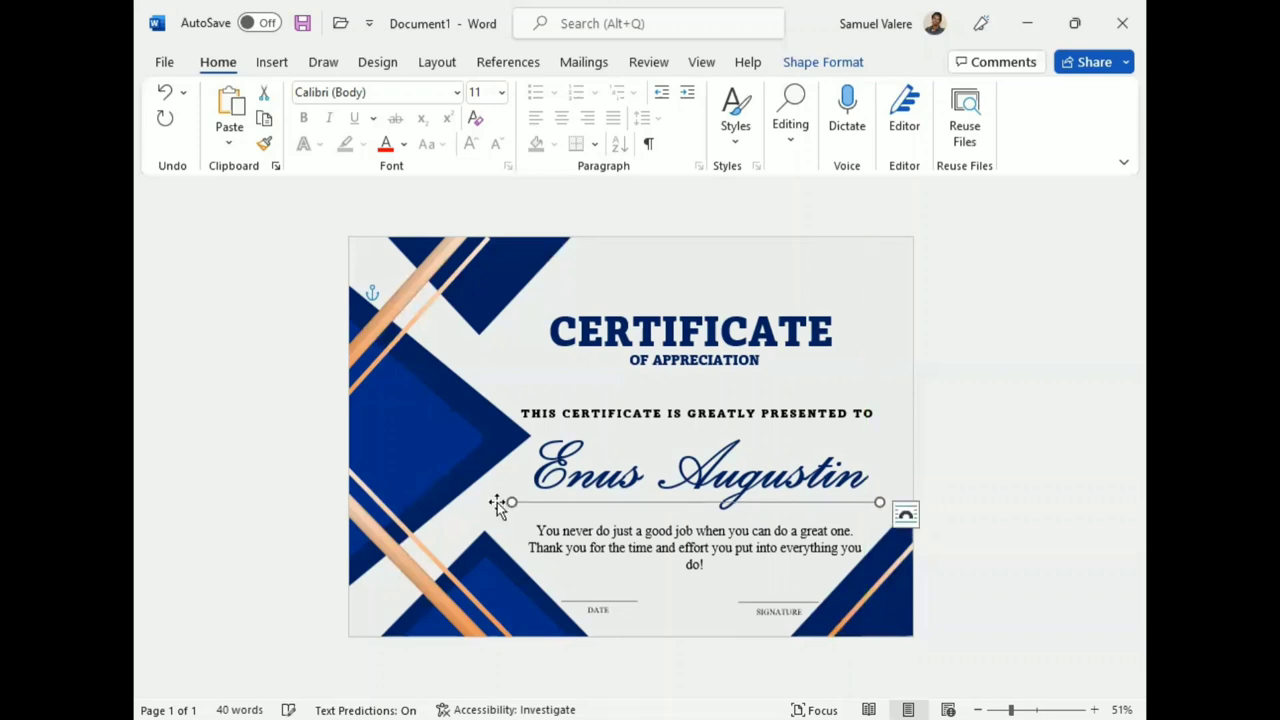
pyautogui.press('Up')
pyautogui.press('Right')
pyautogui.press('Up')
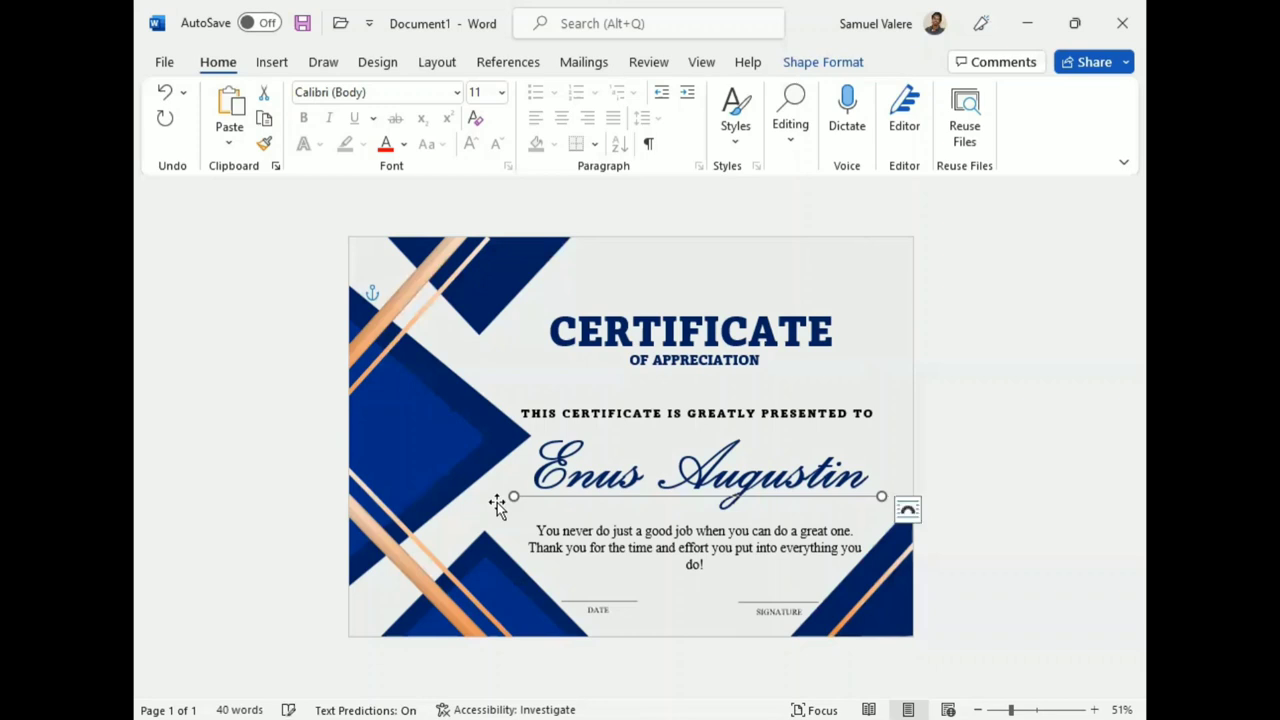
# Copy the OF APPRECIATION box to the top right and type 'Company Name' in it
pyautogui.click(696, 360)
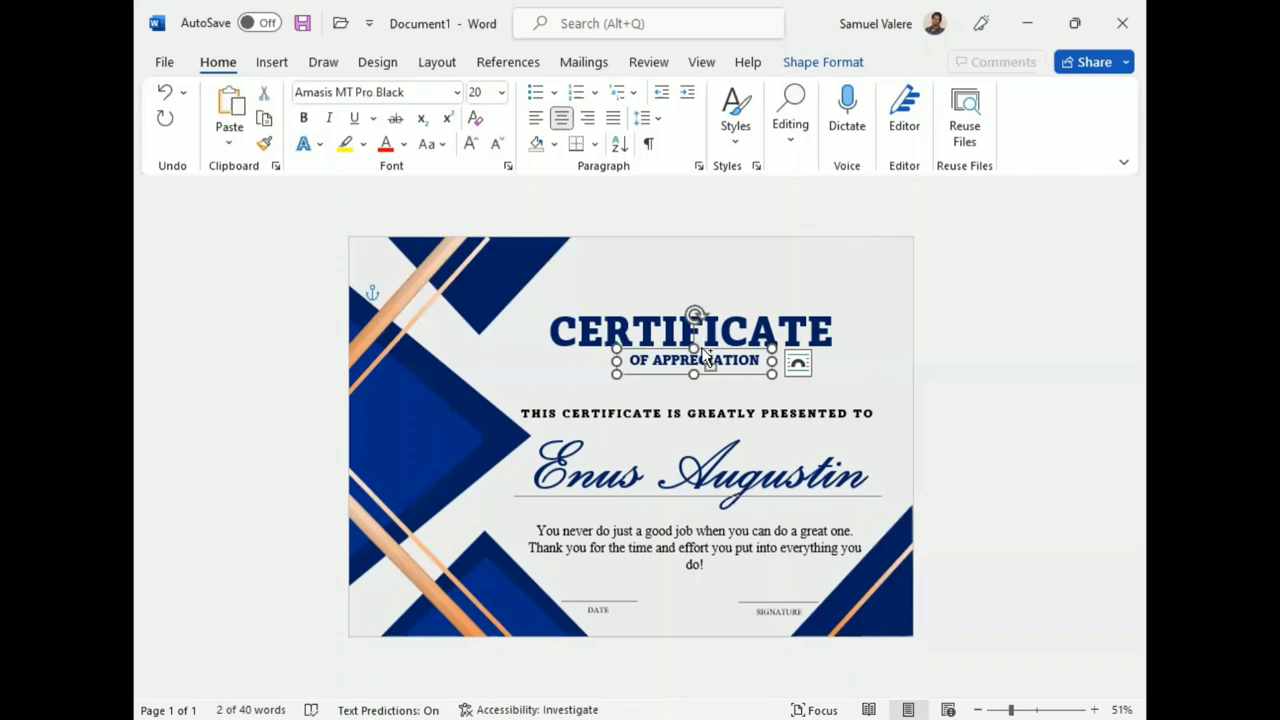
pyautogui.moveTo(705, 352); pyautogui.dragTo(825, 266)
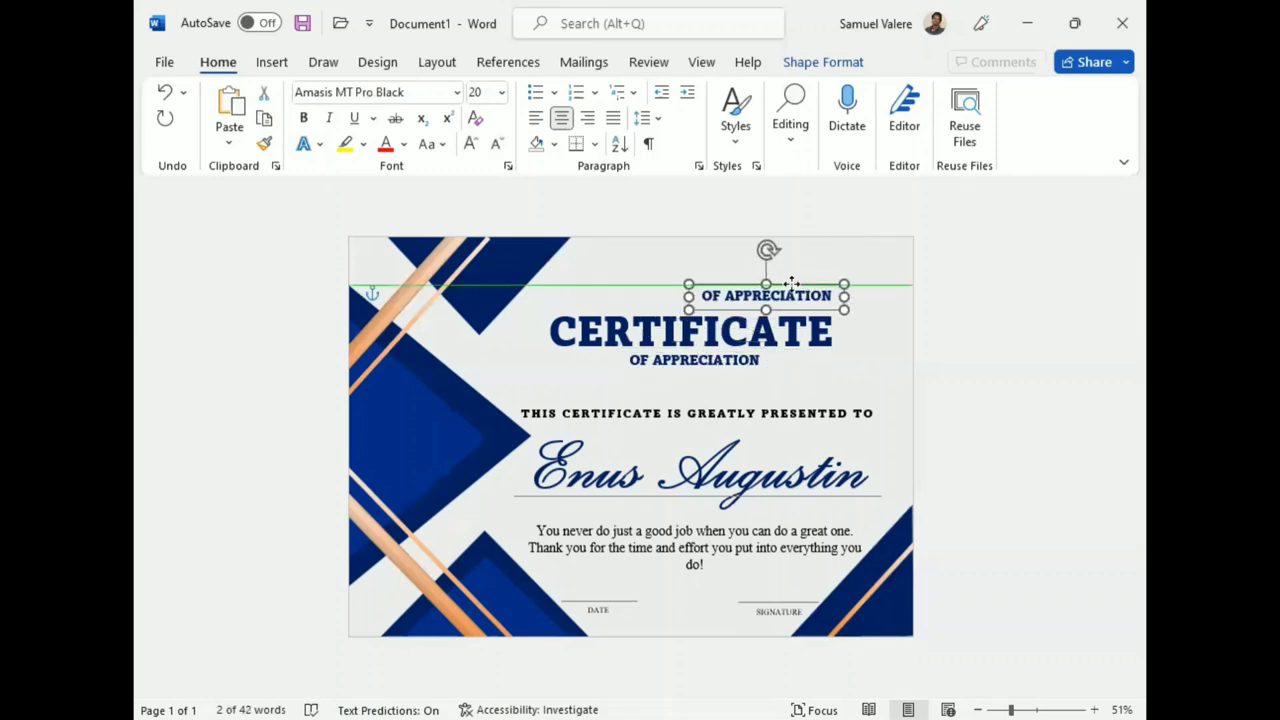
pyautogui.tripleClick(818, 258)
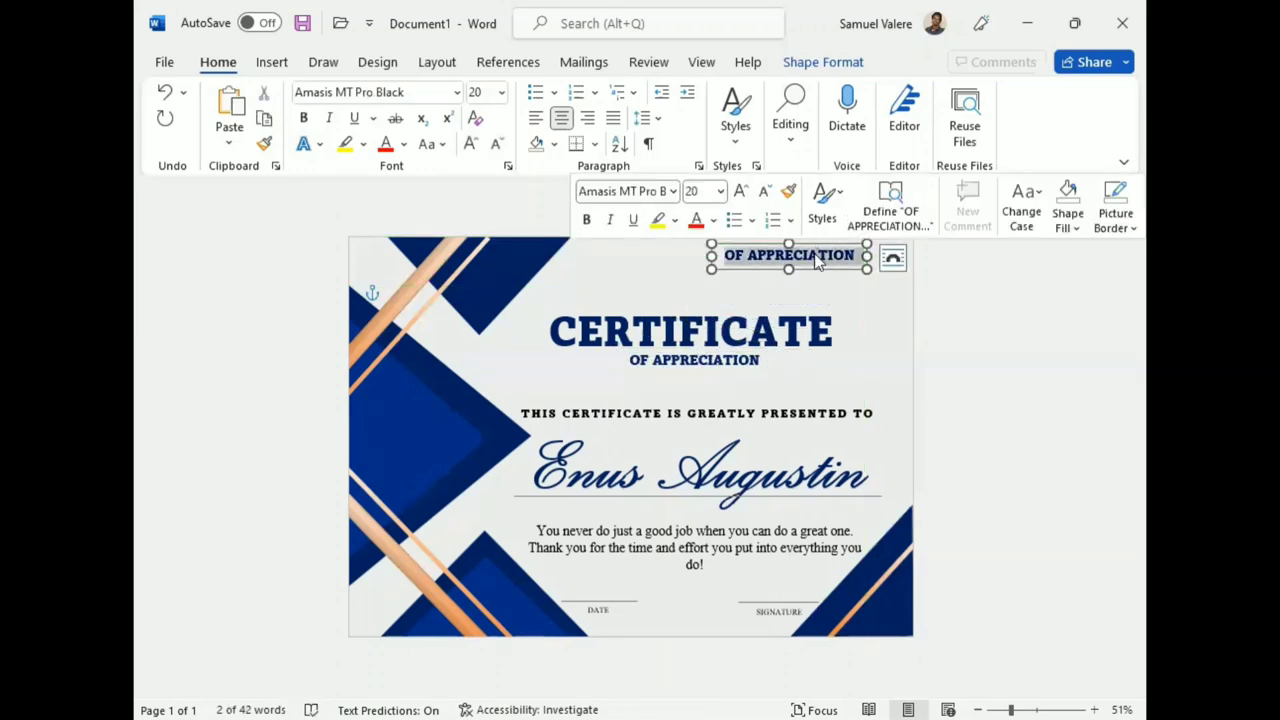
pyautogui.write('Company')
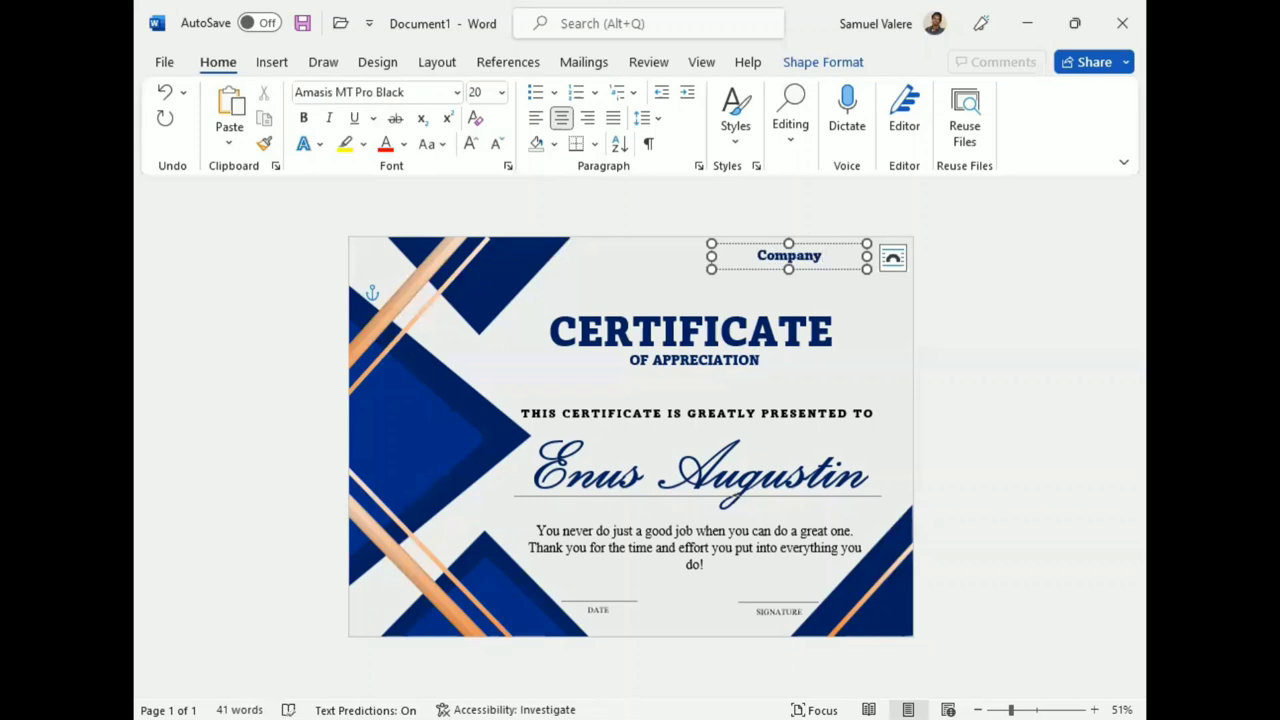
pyautogui.write(' Name')
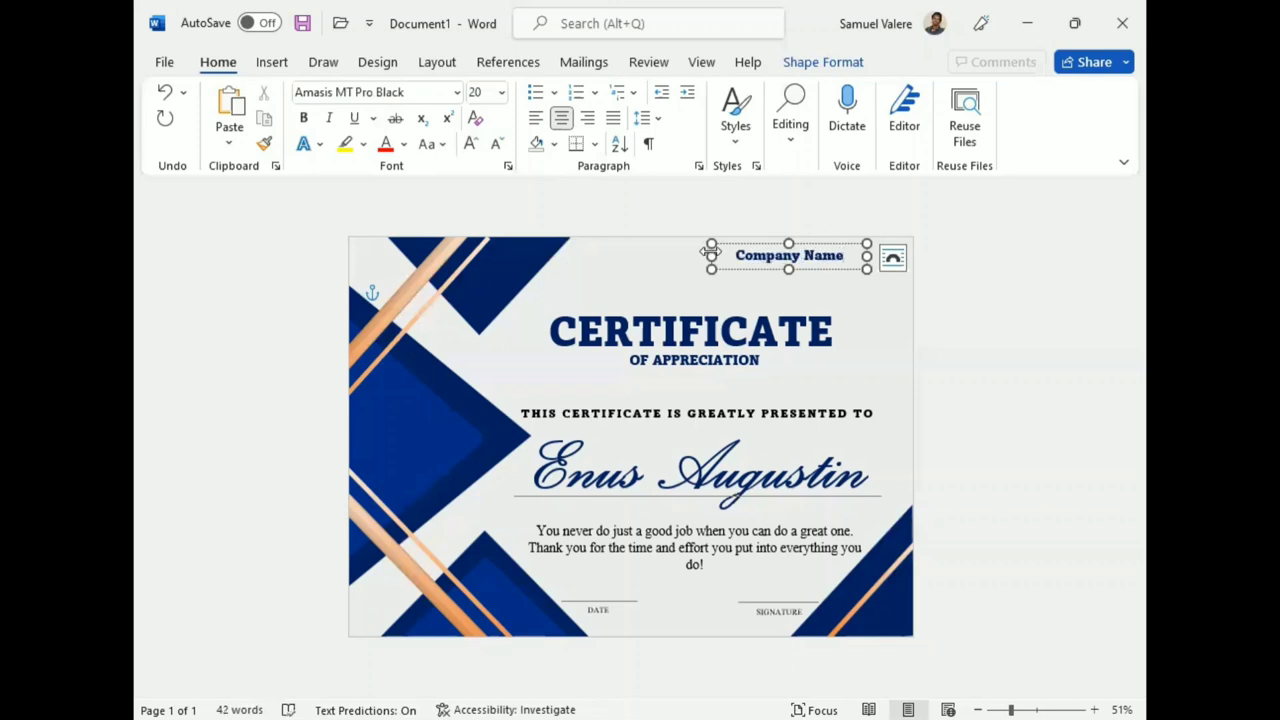
pyautogui.moveTo(711, 256); pyautogui.dragTo(735, 256)
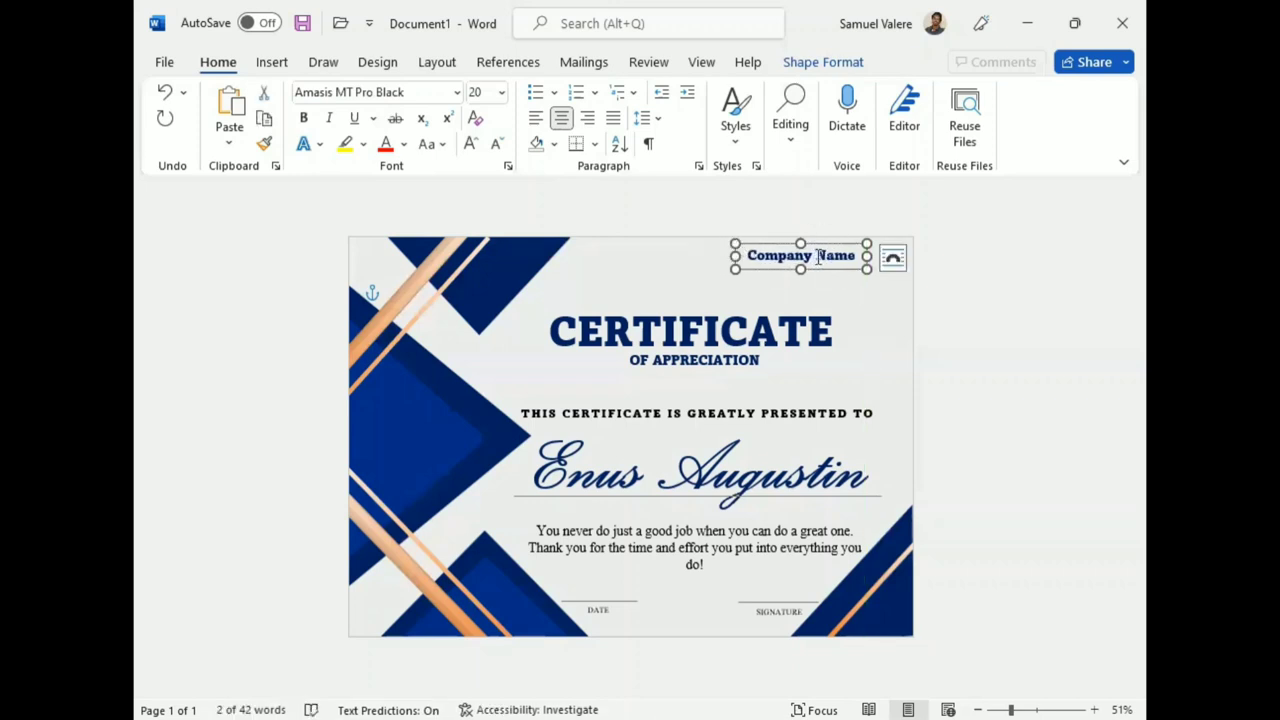
# Make the company name UPPERCASE and nudge its box into the top-right corner
pyautogui.moveTo(858, 257); pyautogui.dragTo(740, 248)
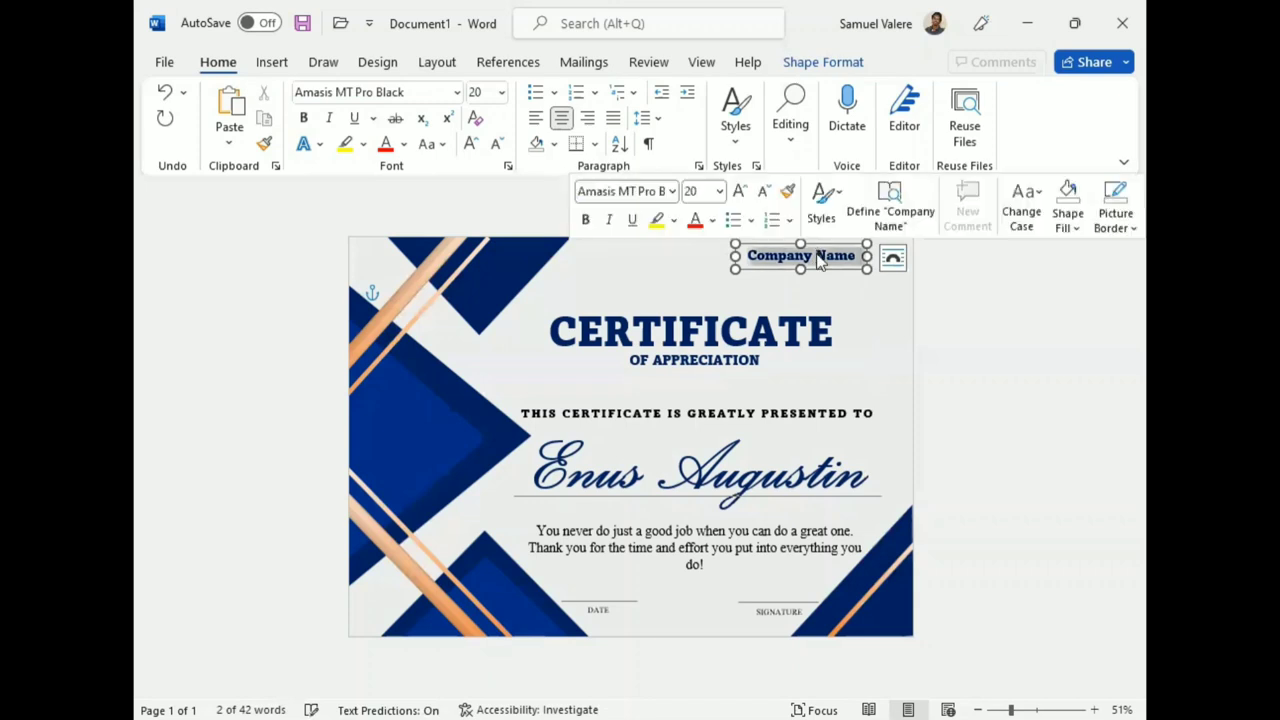
pyautogui.click(430, 143)
pyautogui.click(474, 226)
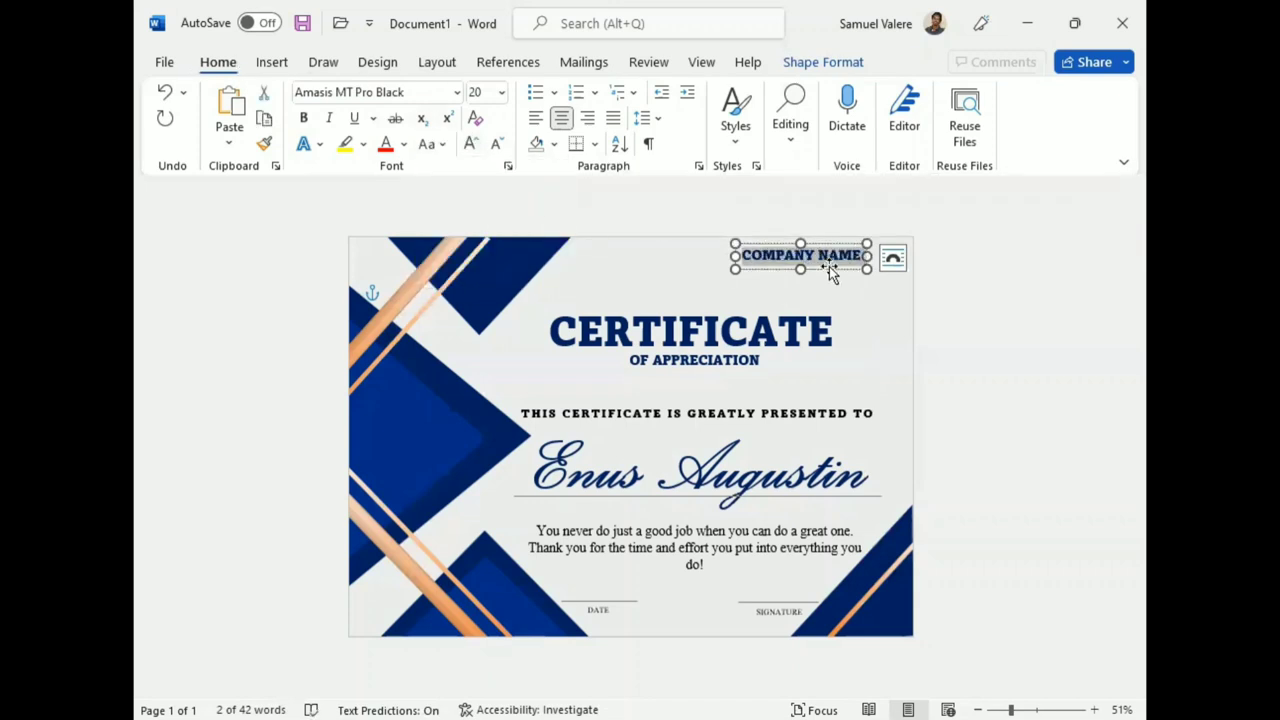
pyautogui.moveTo(833, 270); pyautogui.dragTo(843, 275)
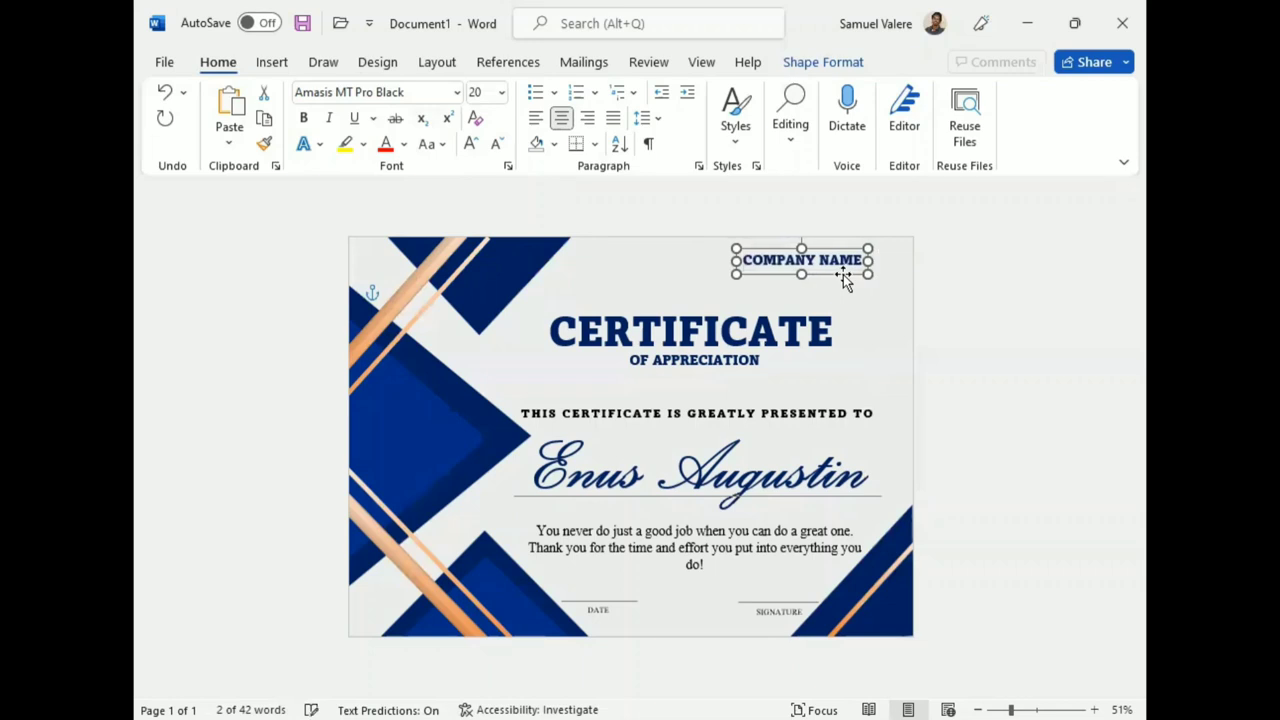
pyautogui.press('Right')
pyautogui.press('Right')
pyautogui.press('Right')
pyautogui.press('Right')
pyautogui.press('Right')
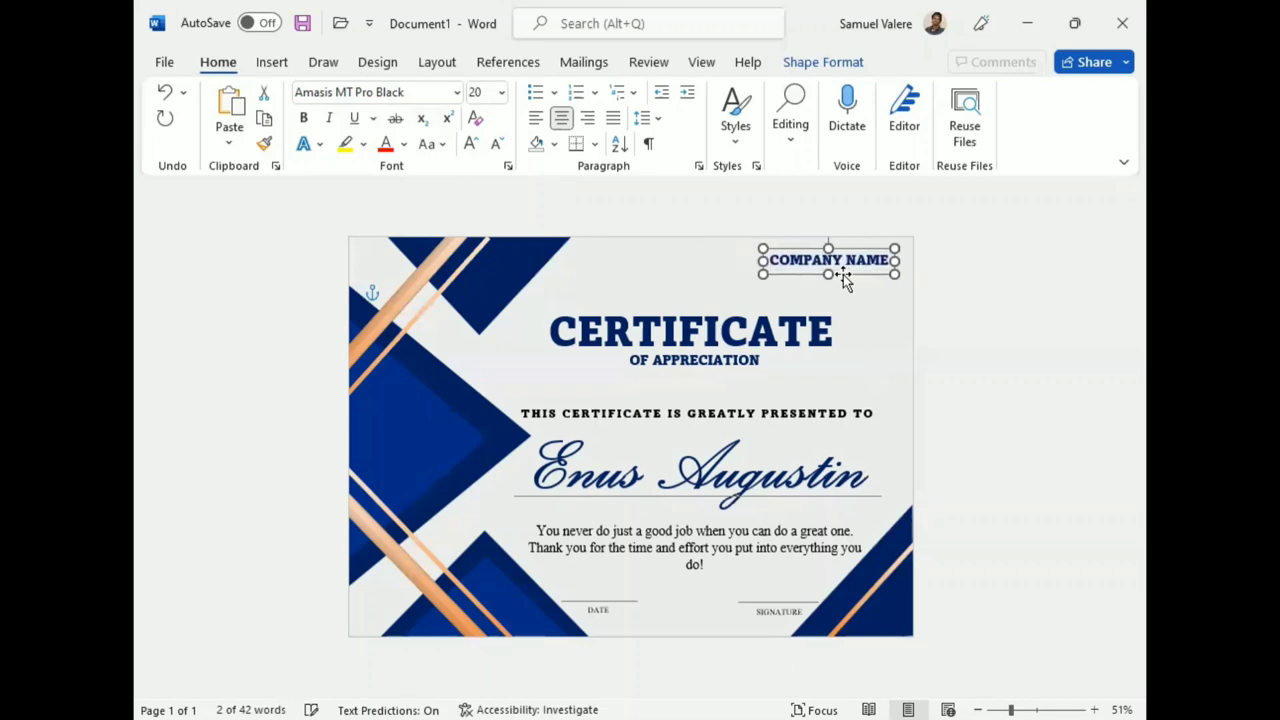
pyautogui.press('Up')
pyautogui.press('Up')
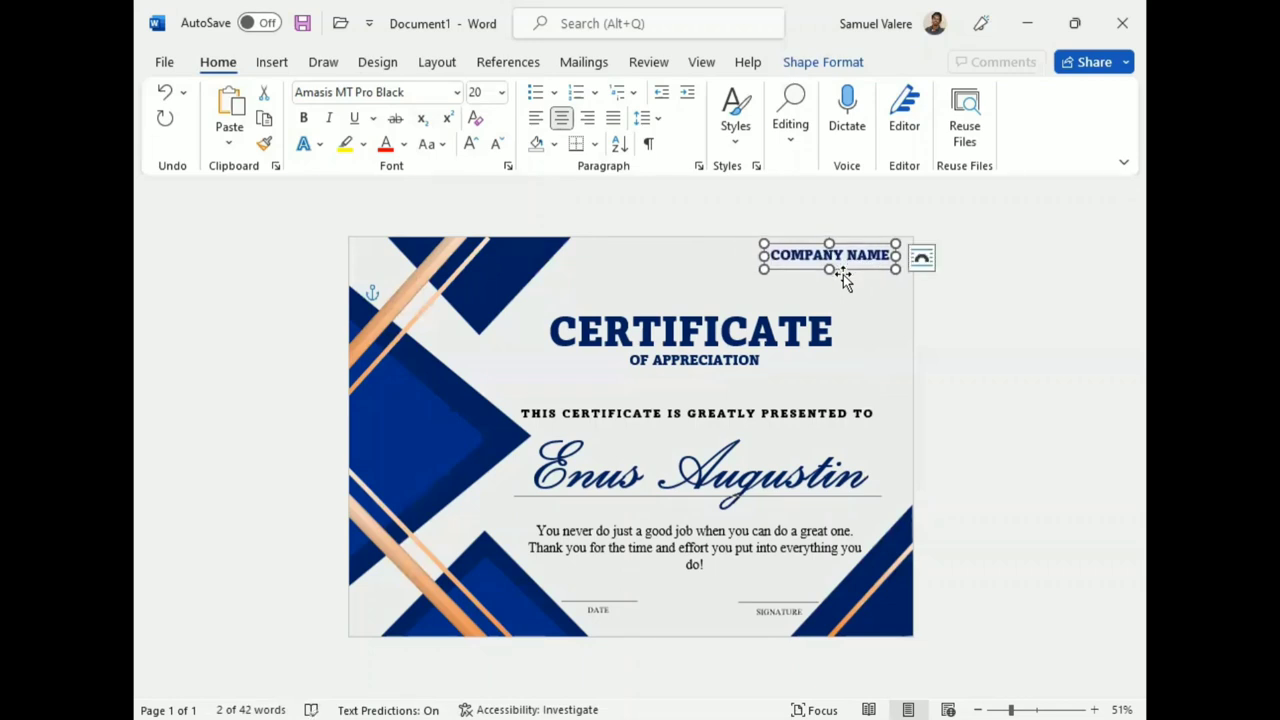
pyautogui.tripleClick(822, 258)
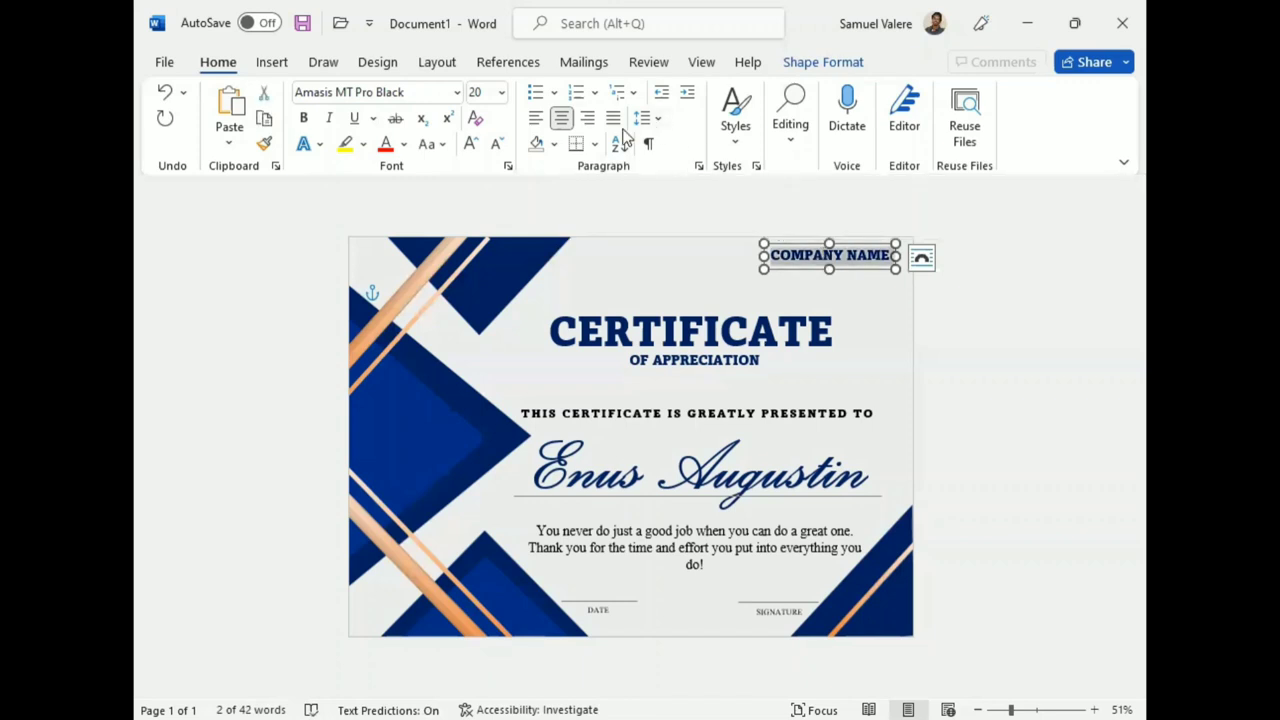
pyautogui.click(815, 62)
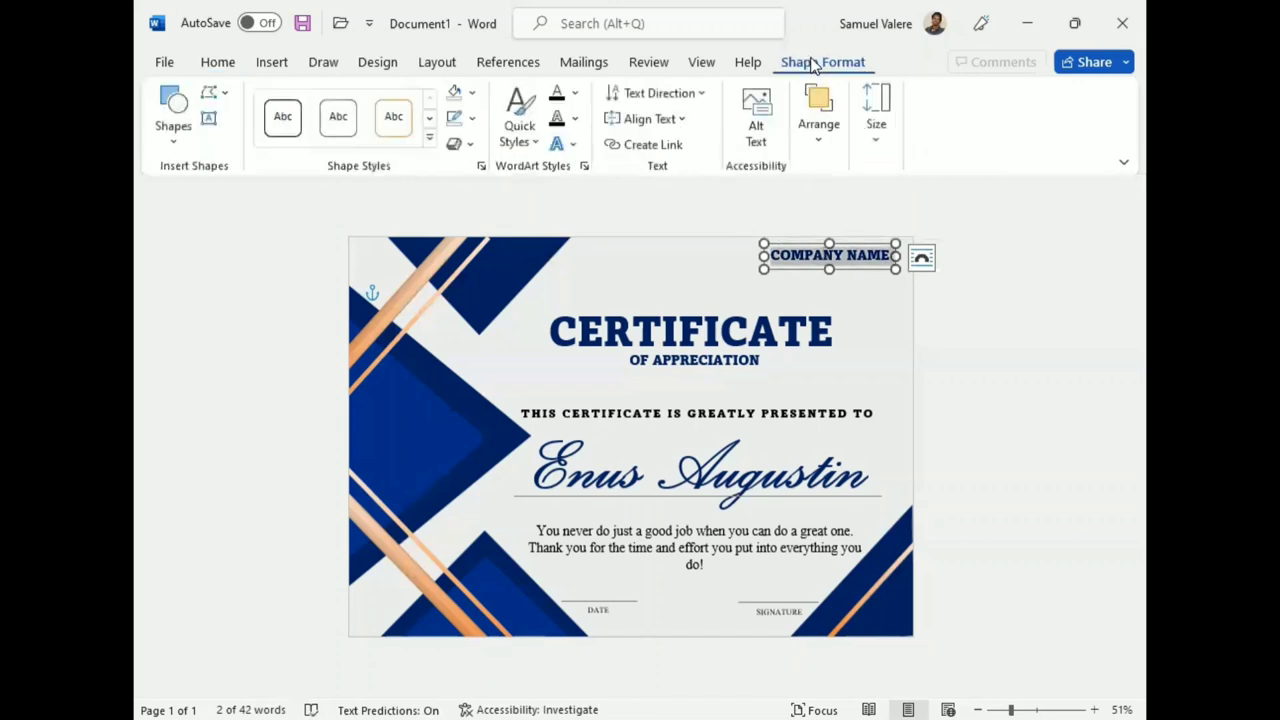
# Give the COMPANY NAME text an orange text fill
pyautogui.click(462, 92)
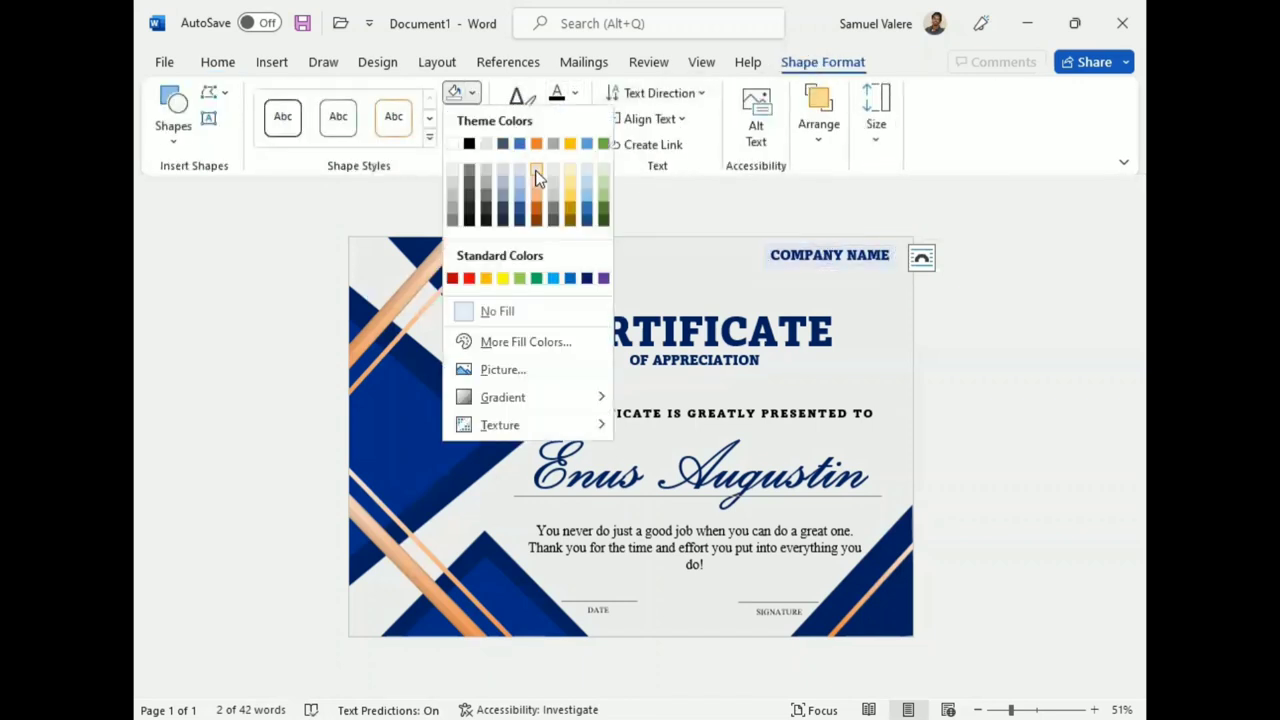
pyautogui.click(474, 89)
pyautogui.click(575, 93)
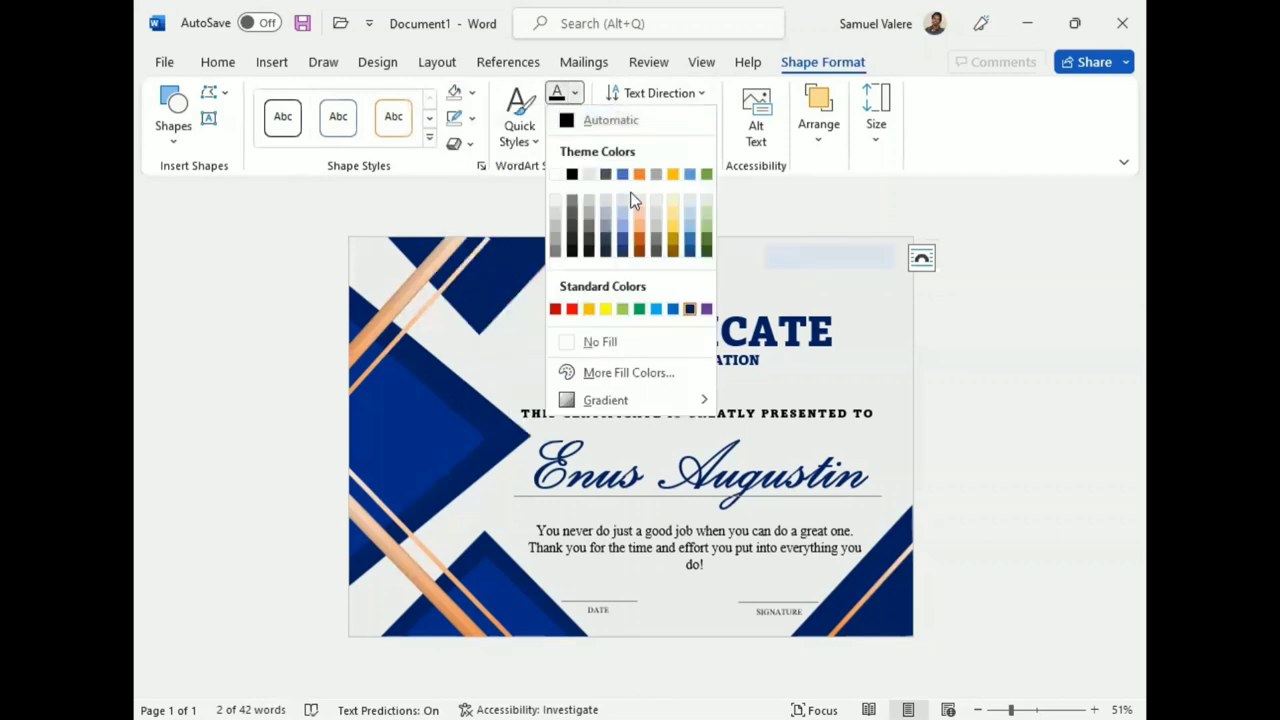
pyautogui.click(576, 94)
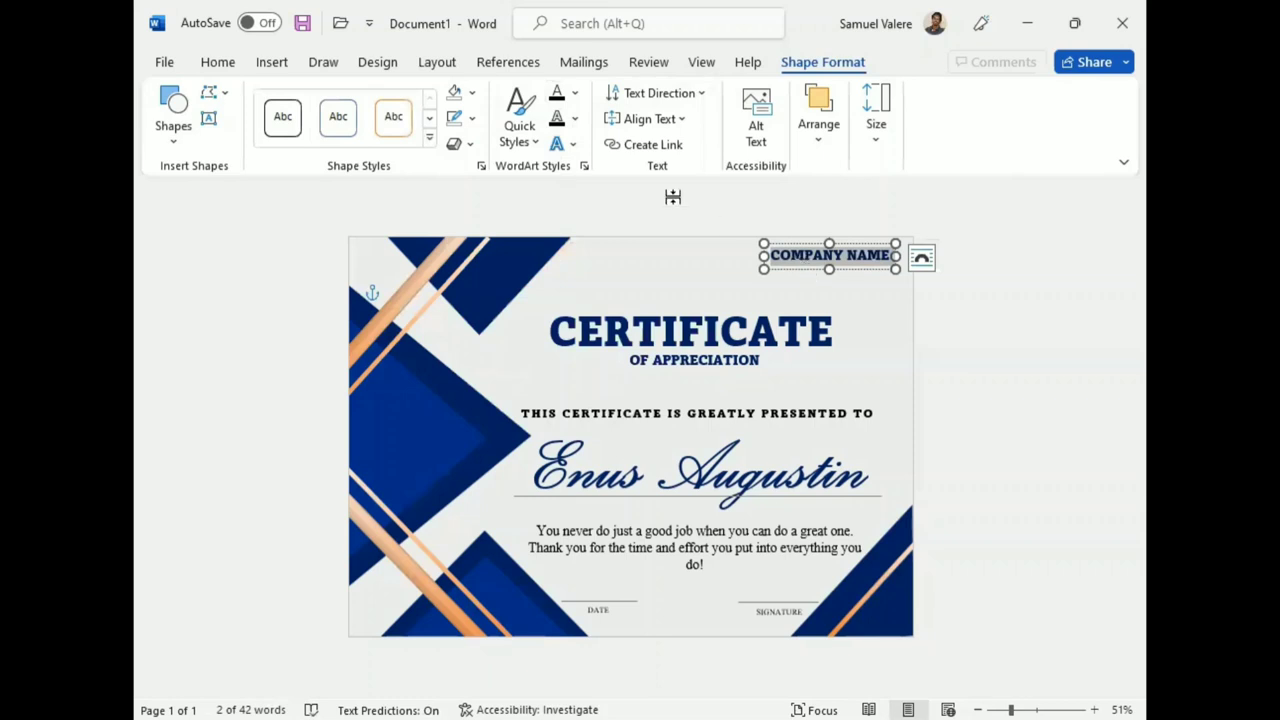
pyautogui.click(575, 93)
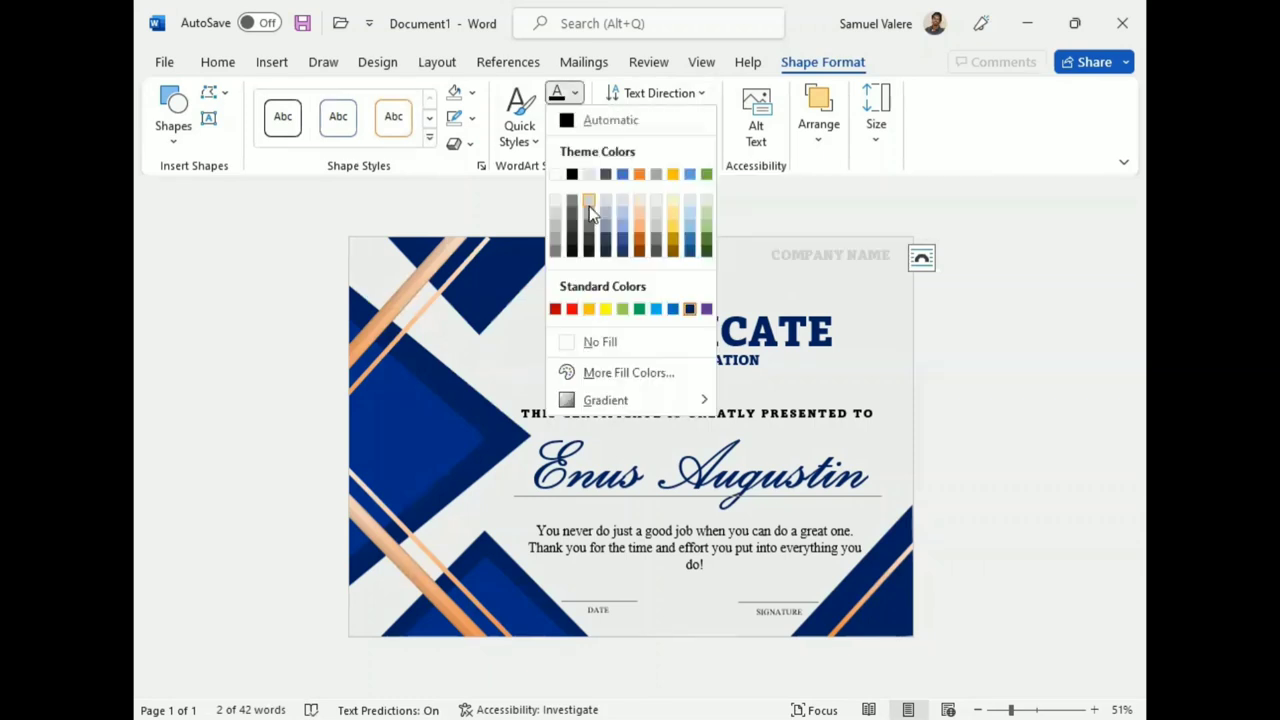
pyautogui.click(638, 174)
# Change the COMPANY NAME font colour to a lighter orange
pyautogui.click(829, 259)
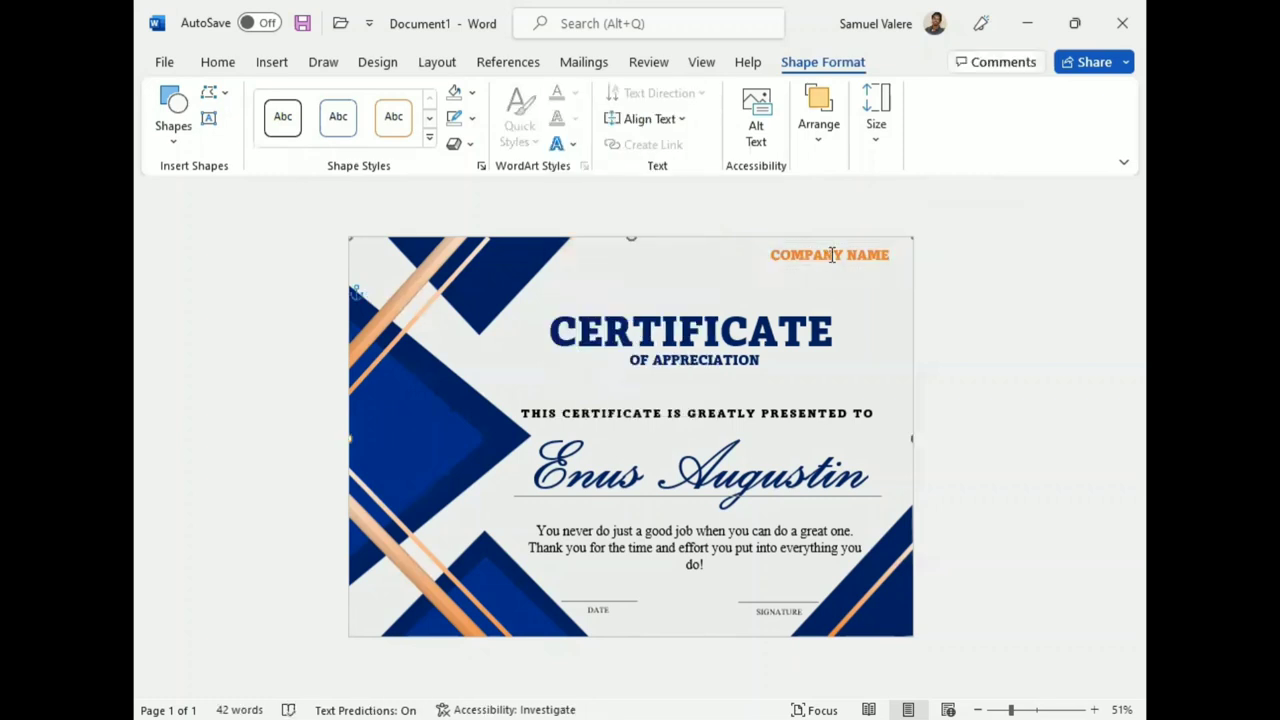
pyautogui.tripleClick(831, 255)
pyautogui.click(710, 221)
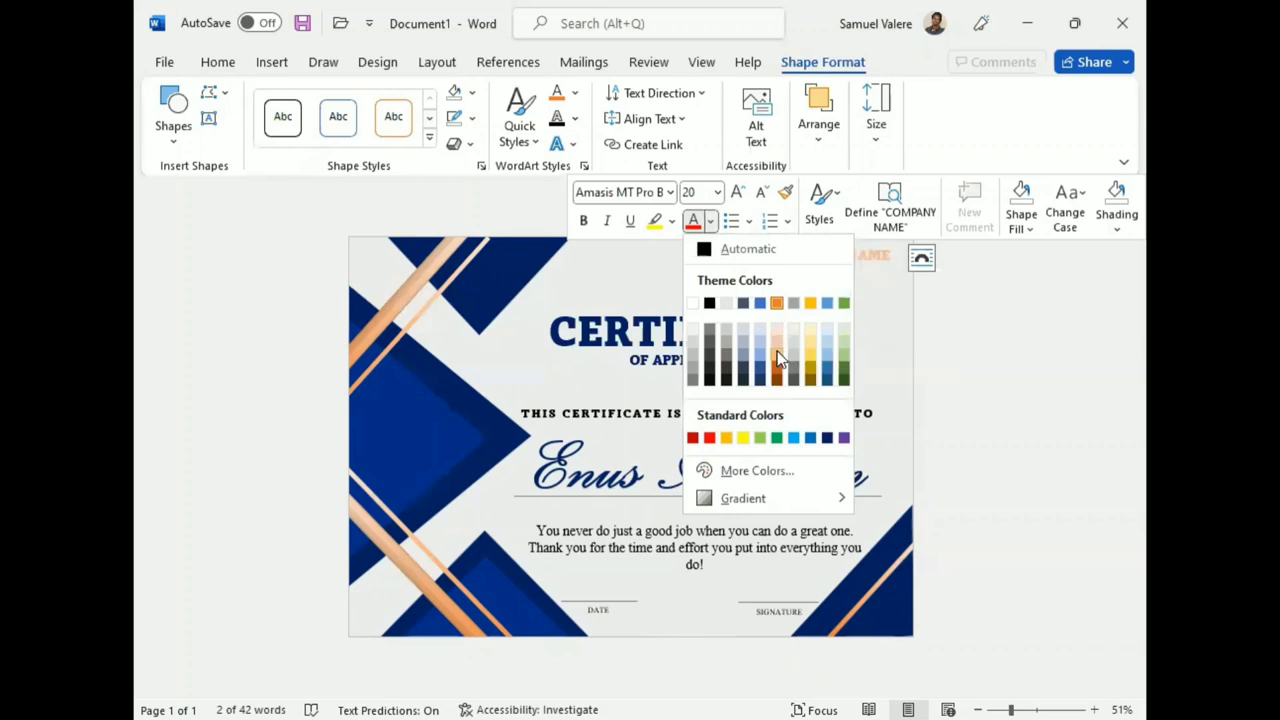
pyautogui.click(779, 360)
pyautogui.click(940, 318)
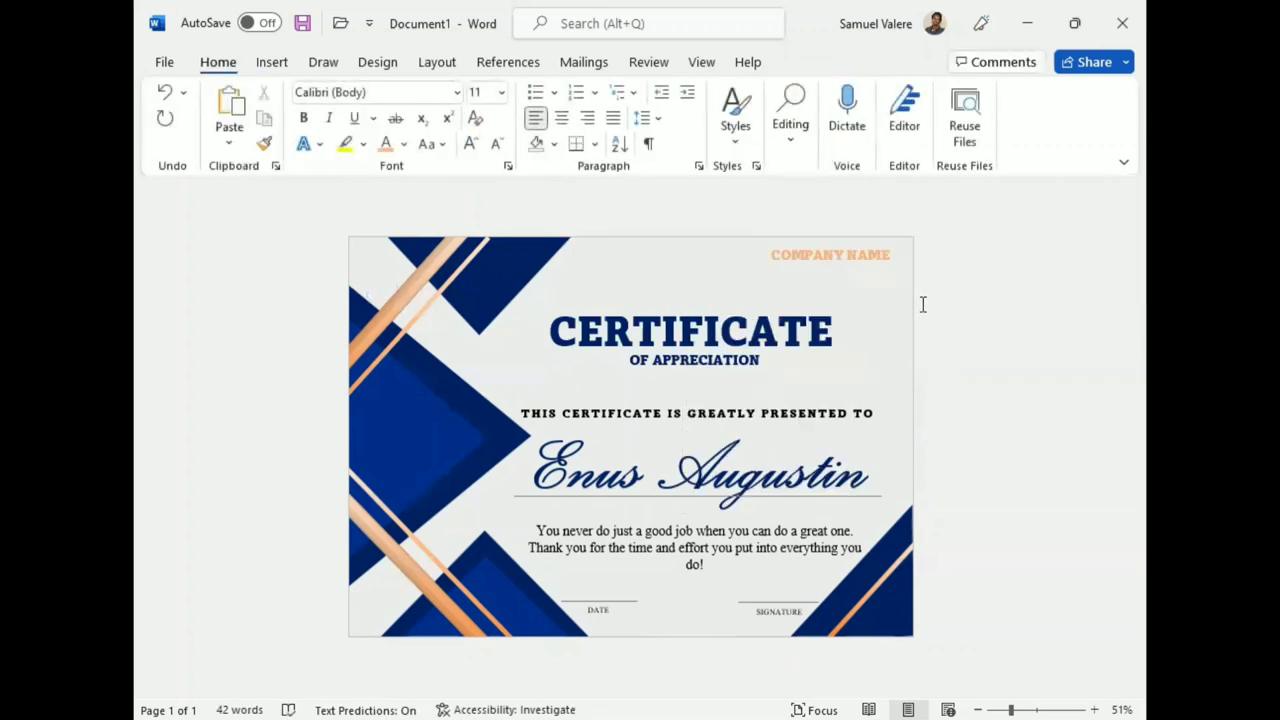